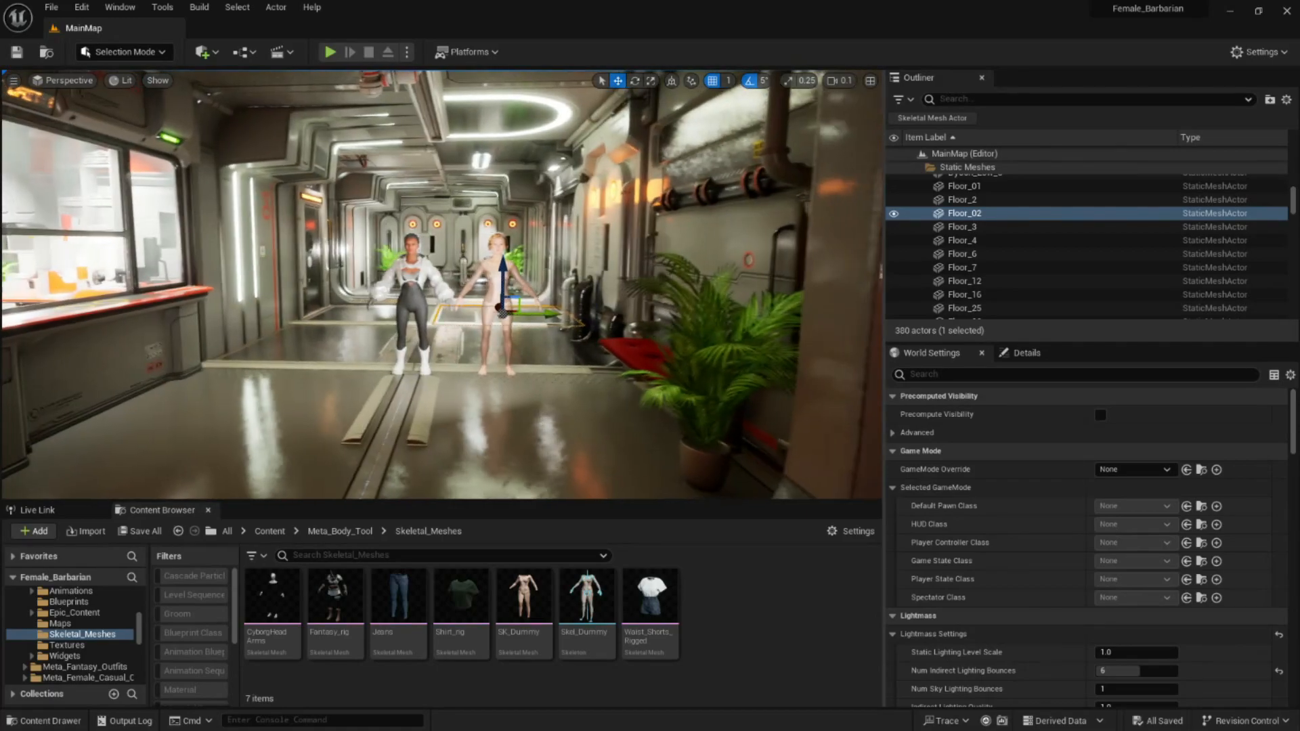
{"action": "scroll", "coordinate": [442, 285], "scroll_direction": "up", "scroll_amount": 6}
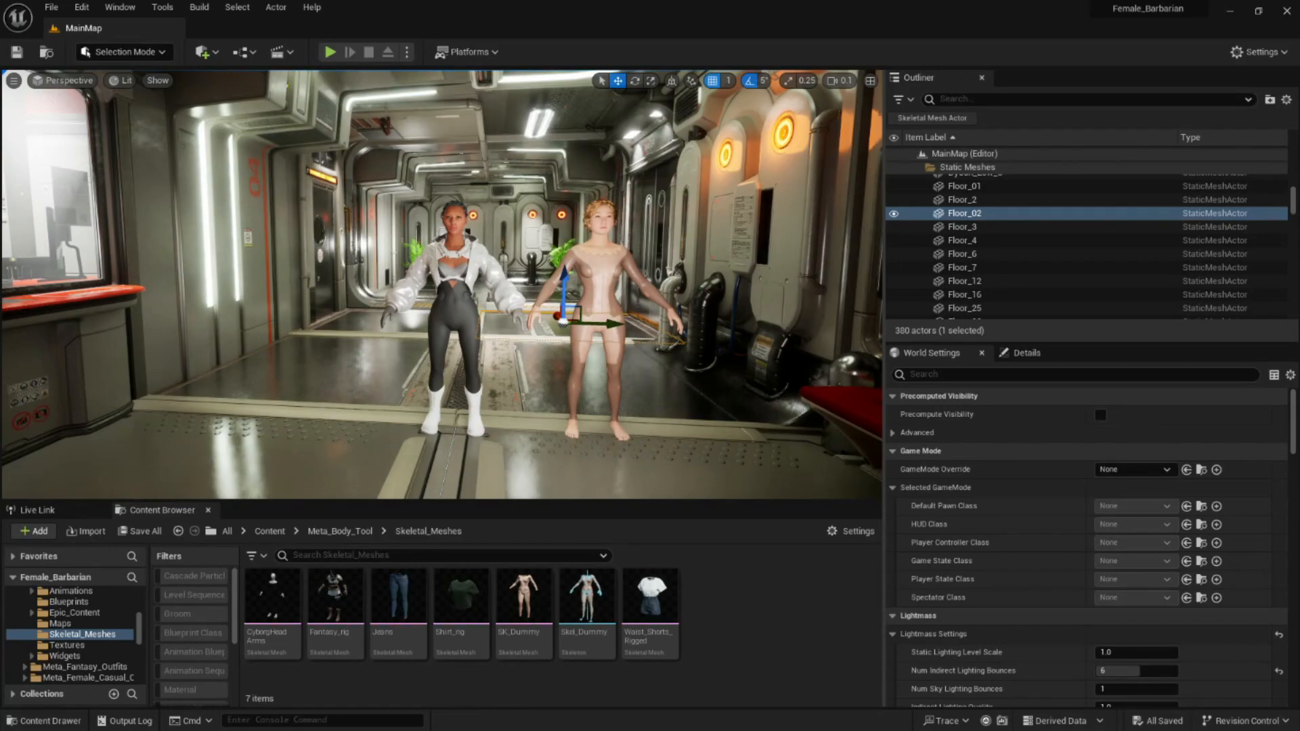
{"action": "right_click_drag", "start_coordinate": [442, 284], "coordinate": [469, 284]}
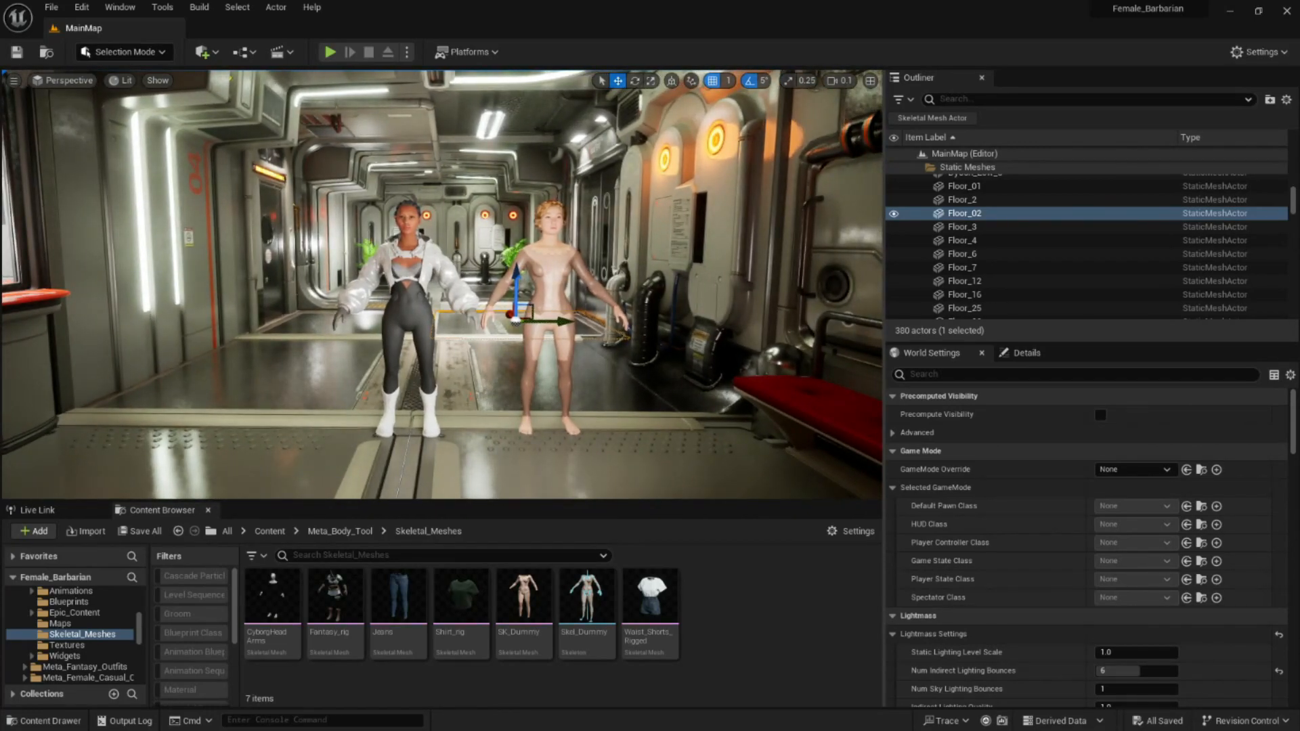
{"action": "left_click", "coordinate": [535, 160]}
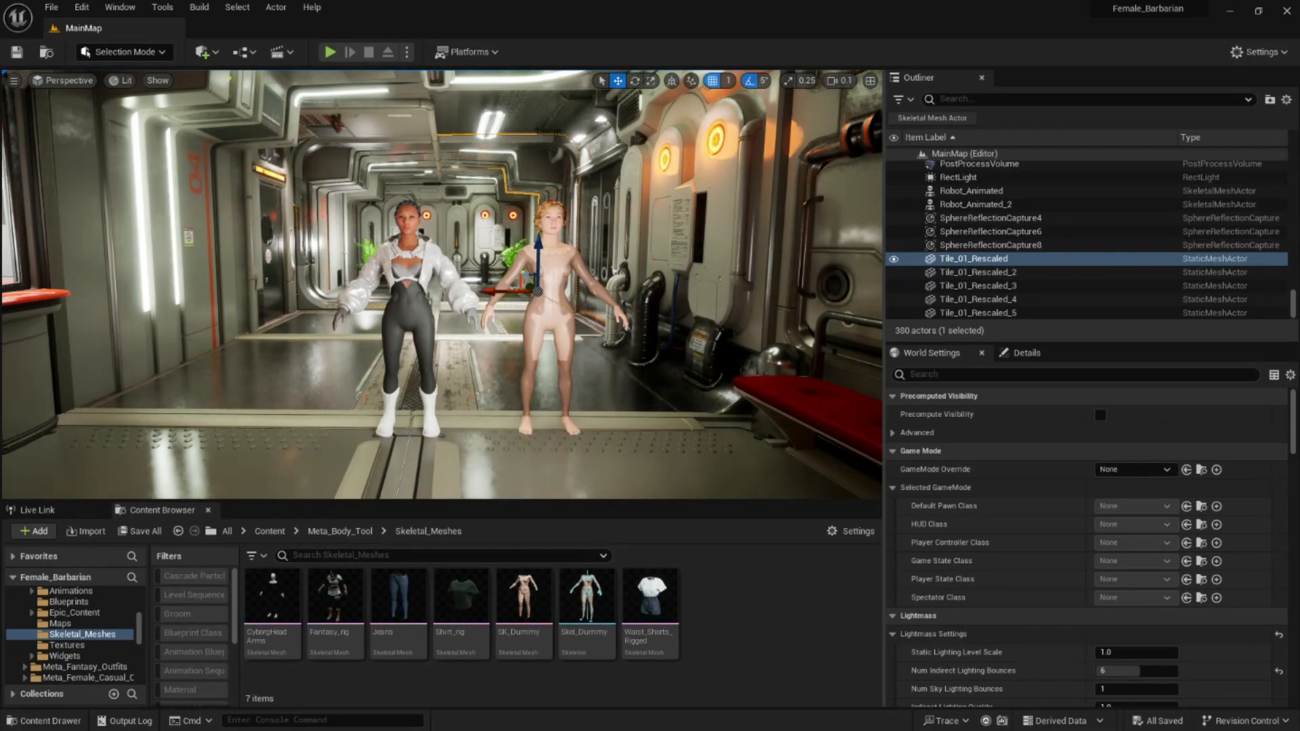
Play the level, compare the Slot 3 and Slot 8 body presets in the Meta Body Tool, and stop the session
{"action": "left_click", "coordinate": [329, 52]}
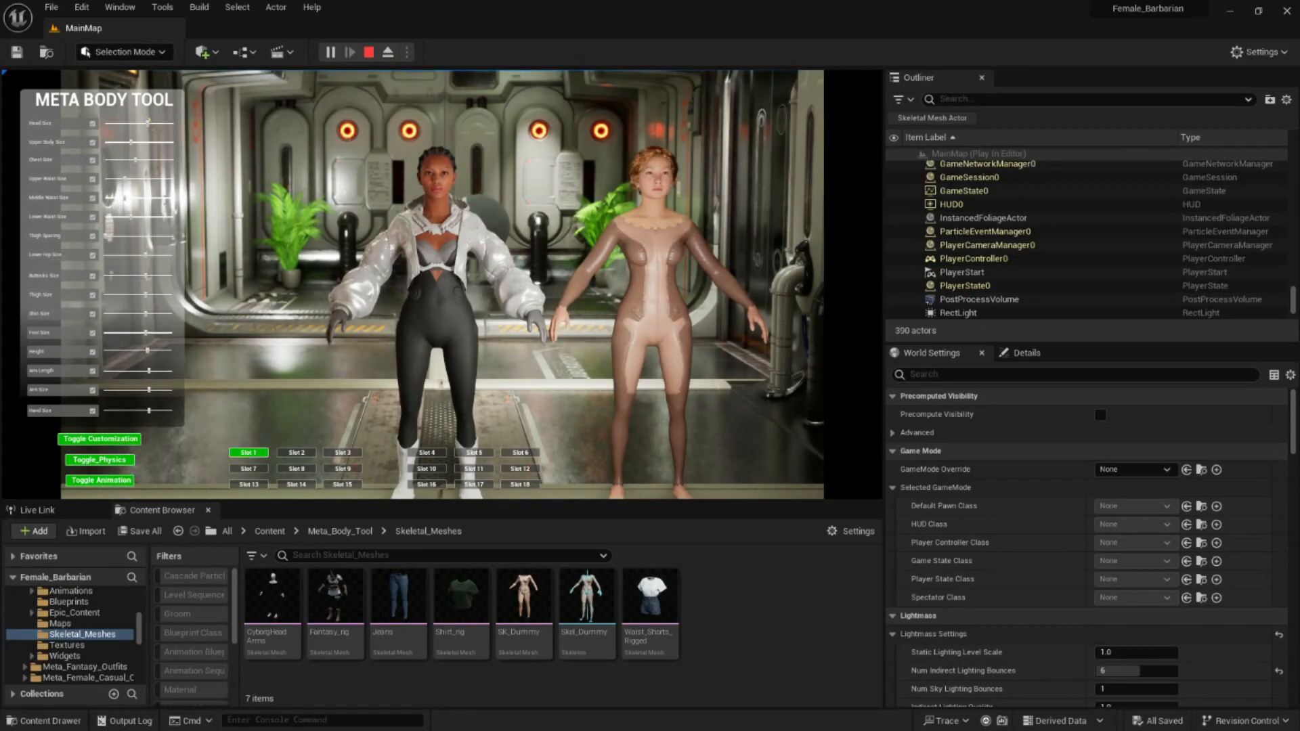
{"action": "left_click", "coordinate": [343, 452]}
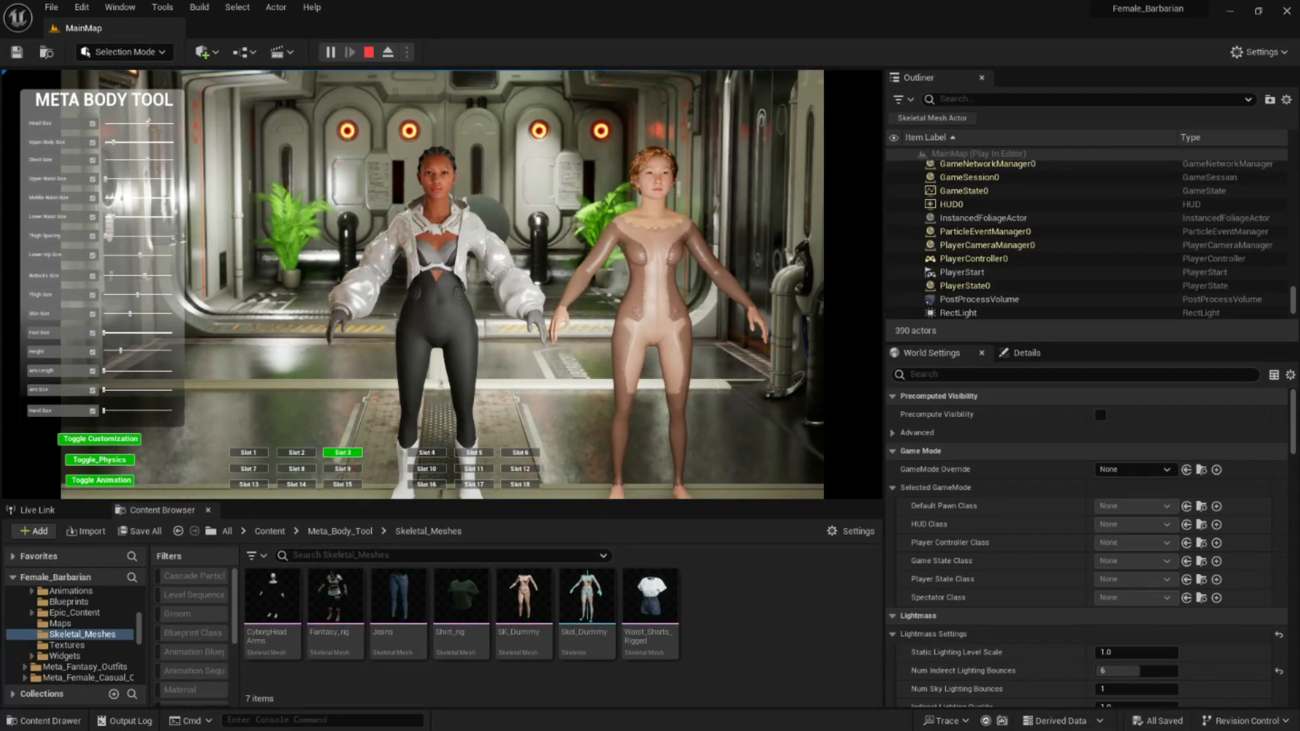
{"action": "left_click", "coordinate": [297, 468]}
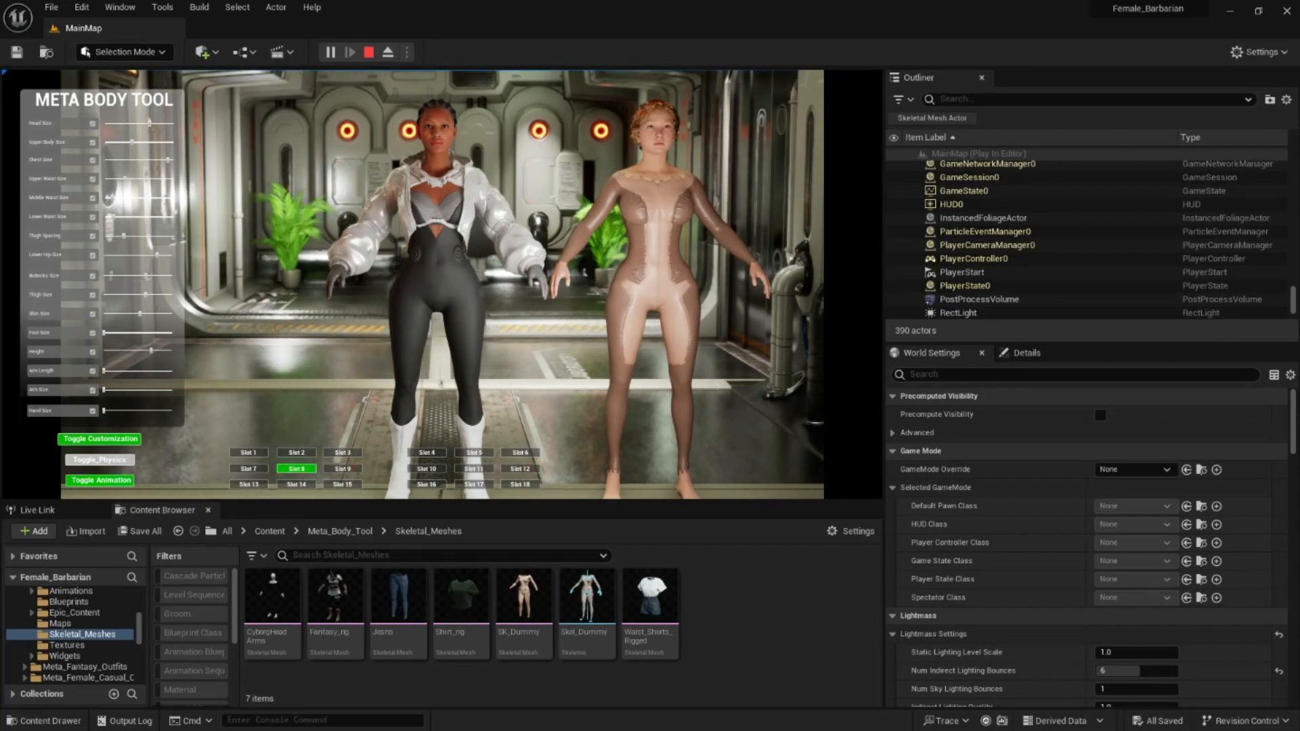
{"action": "left_click", "coordinate": [343, 452]}
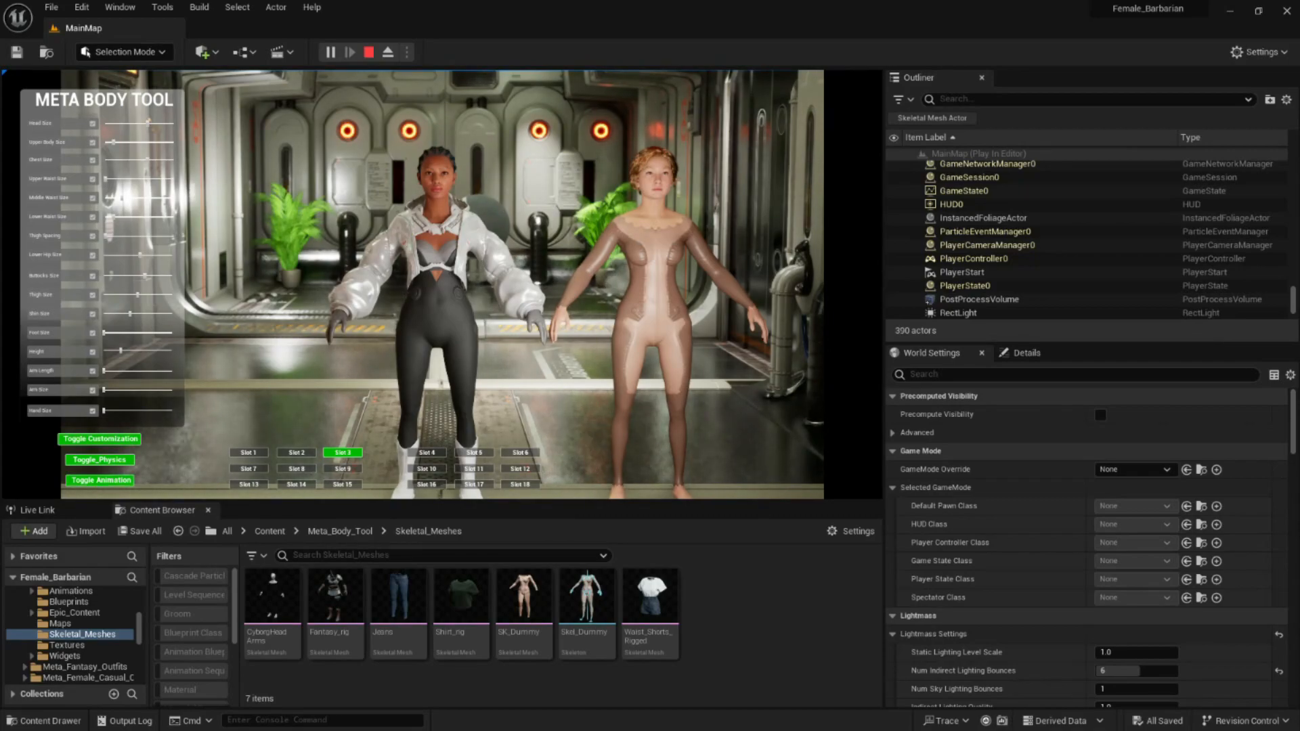
{"action": "left_click", "coordinate": [297, 468]}
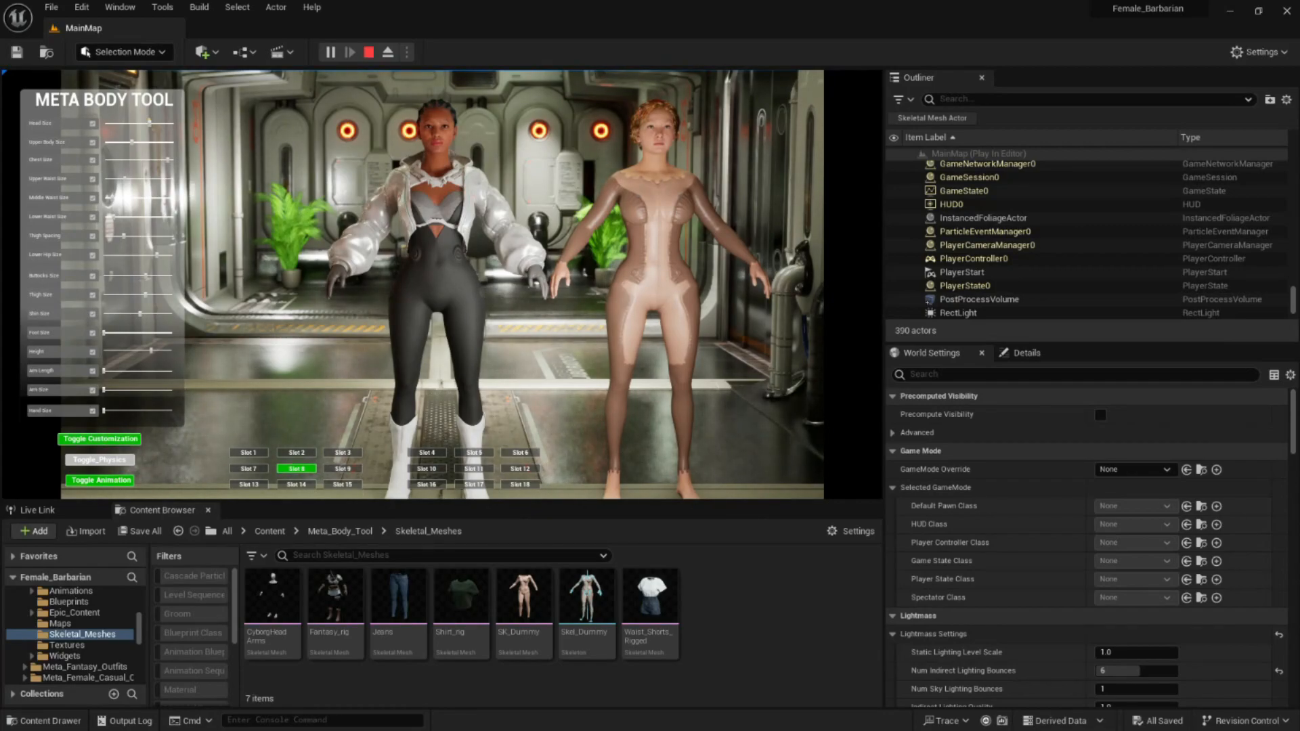
{"action": "left_click", "coordinate": [343, 452]}
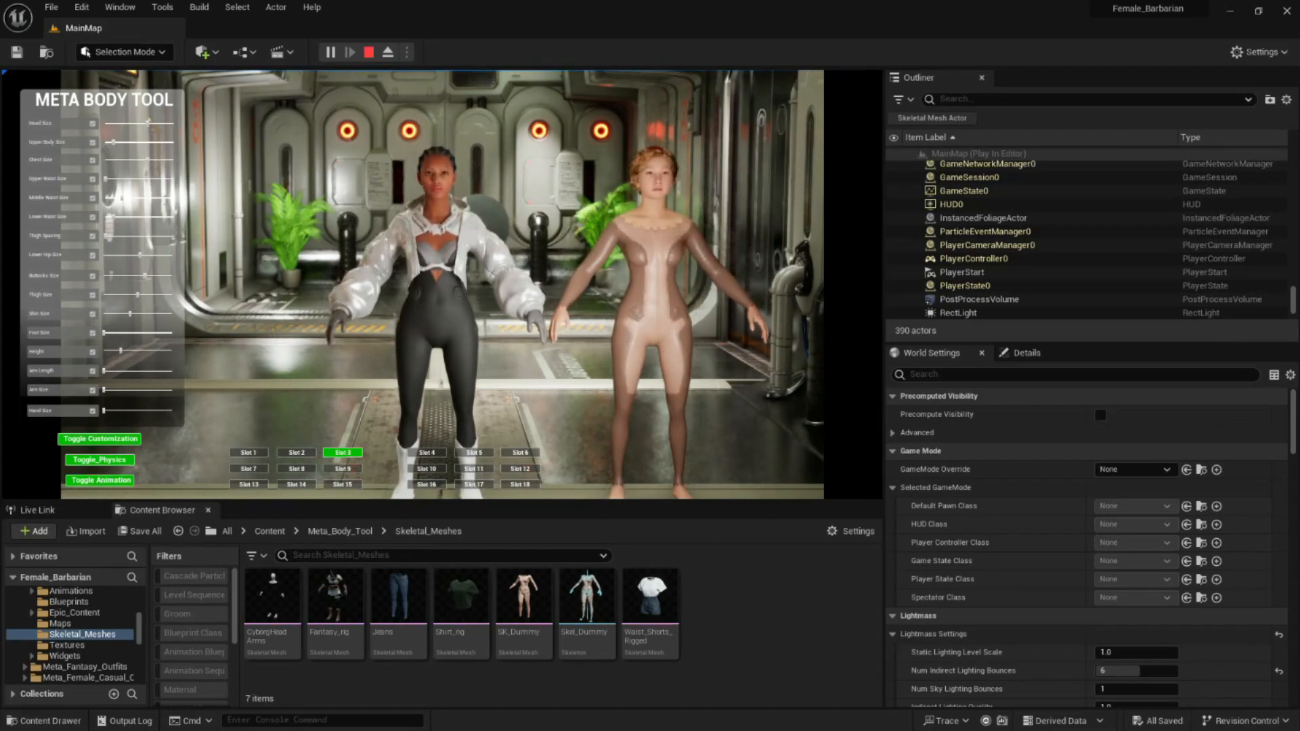
{"action": "left_click", "coordinate": [297, 469]}
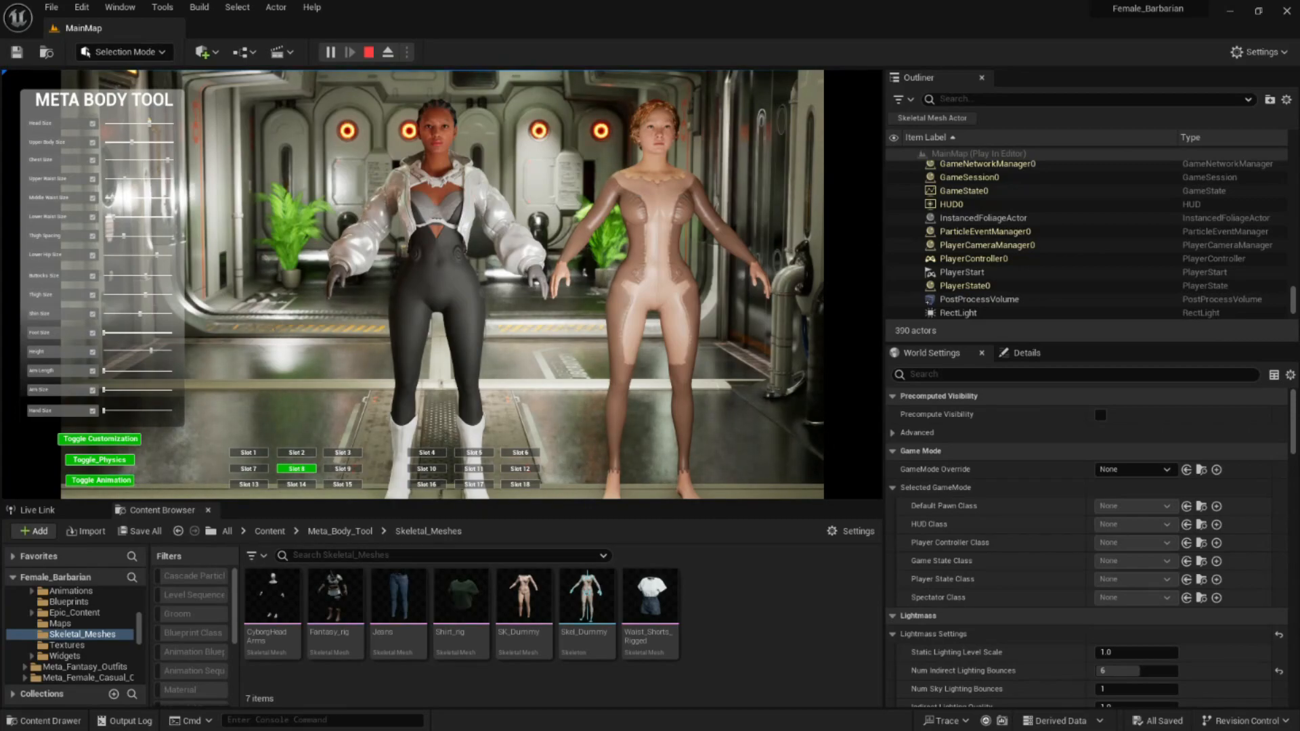
{"action": "left_click", "coordinate": [343, 452]}
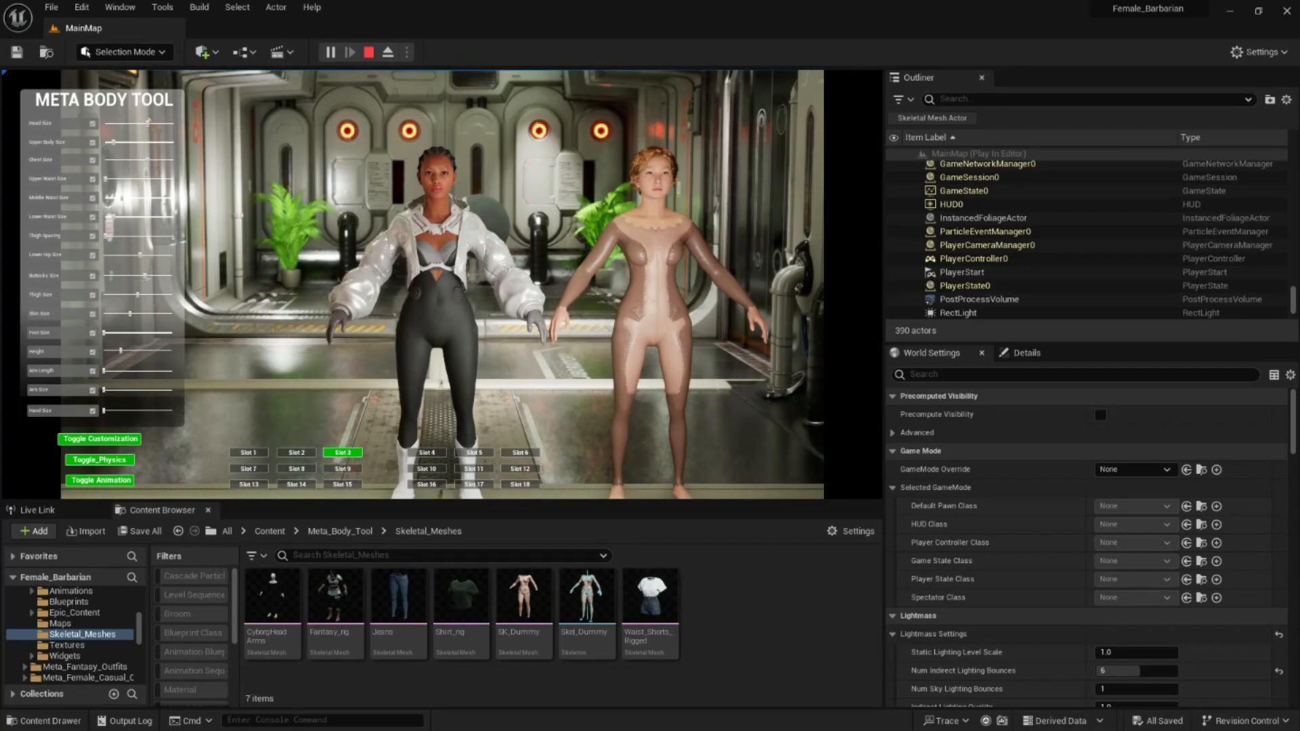
{"action": "left_click", "coordinate": [296, 468]}
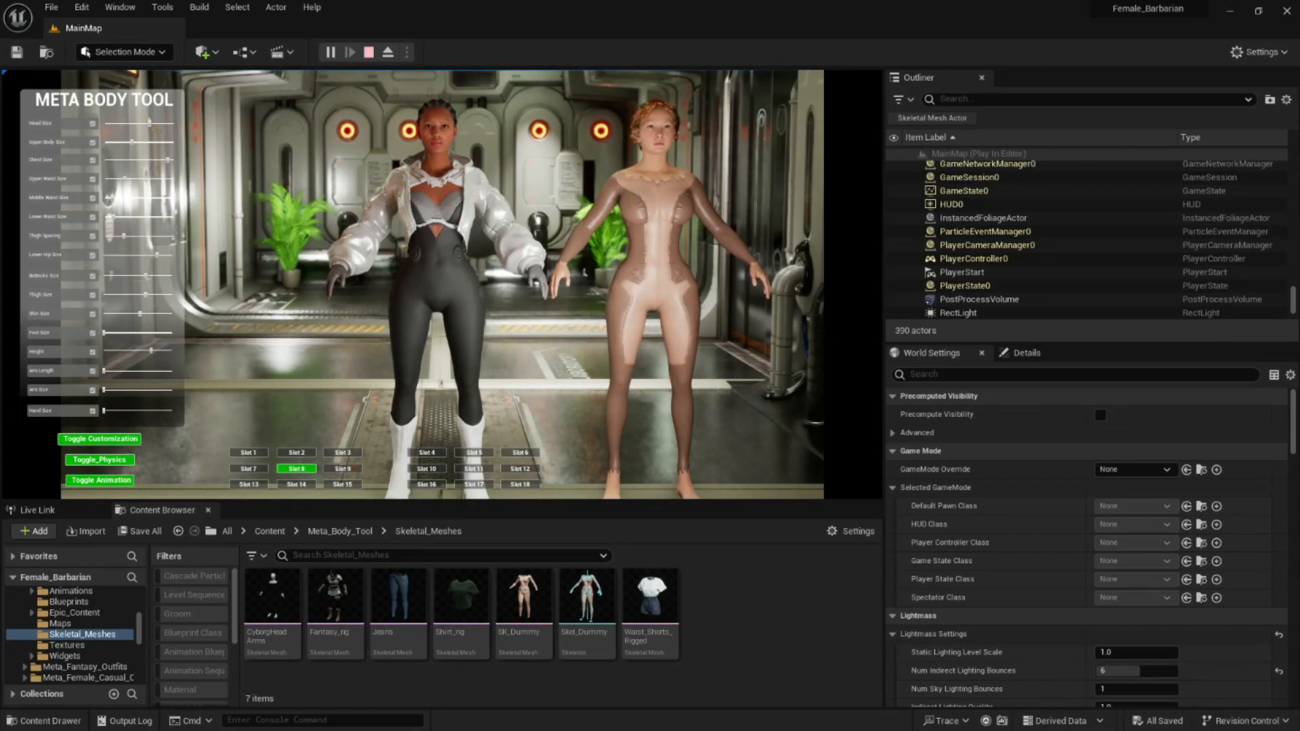
{"action": "left_click", "coordinate": [368, 52]}
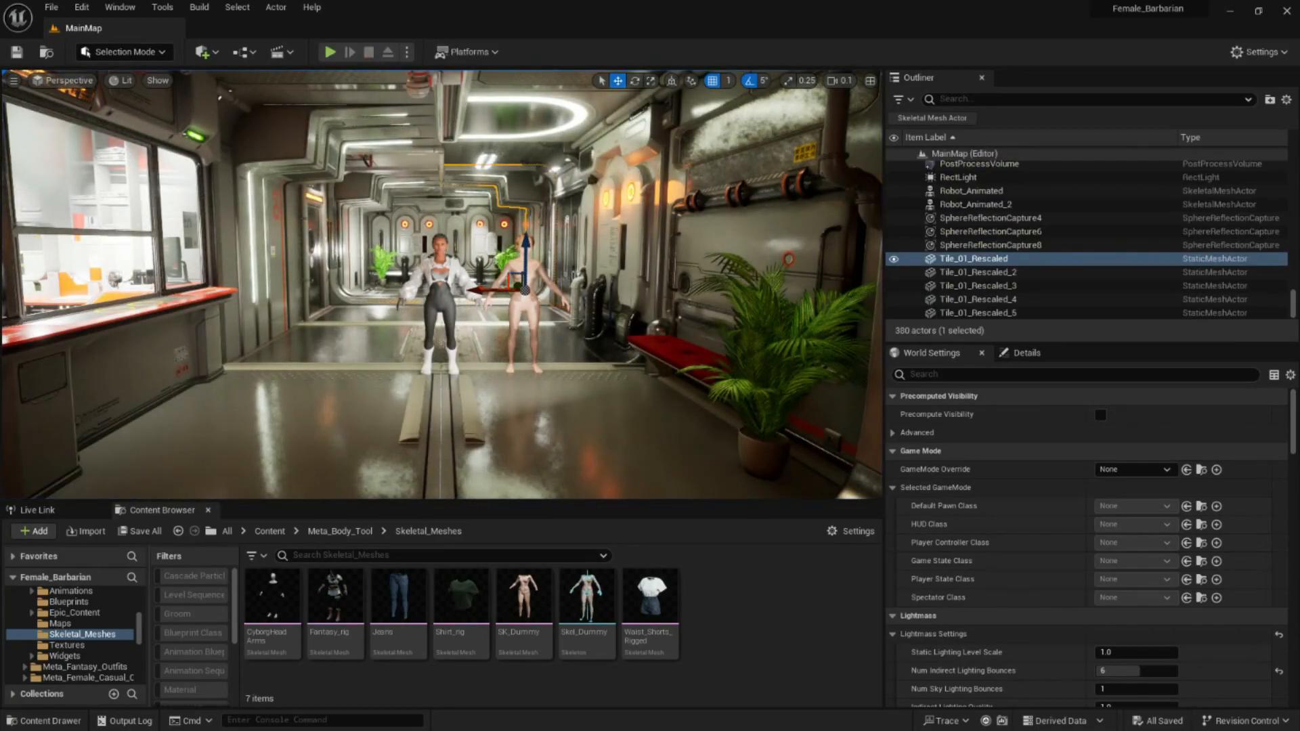
Find and select the AnimBP_Body_Tool animation blueprint in the Animations folder of Meta_Body_Tool
{"action": "scroll", "coordinate": [71, 633], "scroll_direction": "up", "scroll_amount": 3}
{"action": "scroll", "coordinate": [78, 623], "scroll_direction": "down", "scroll_amount": 2}
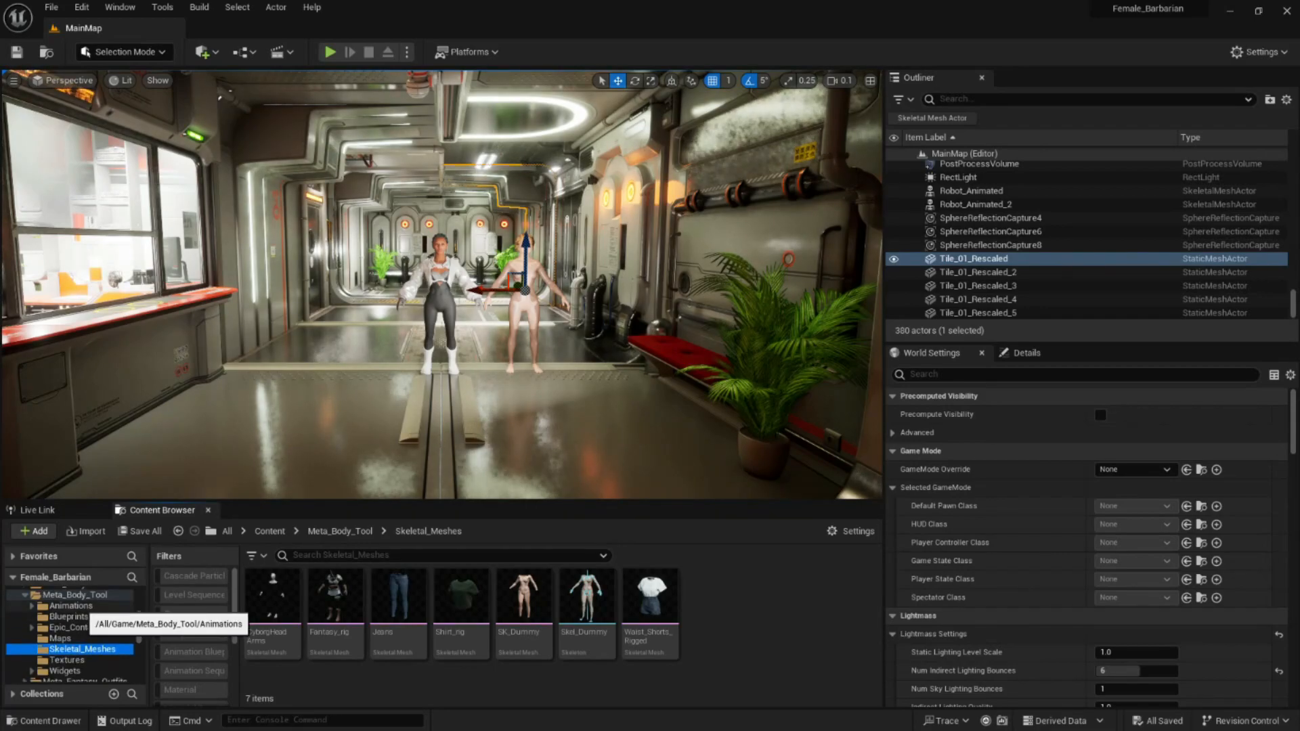
{"action": "left_click", "coordinate": [71, 606]}
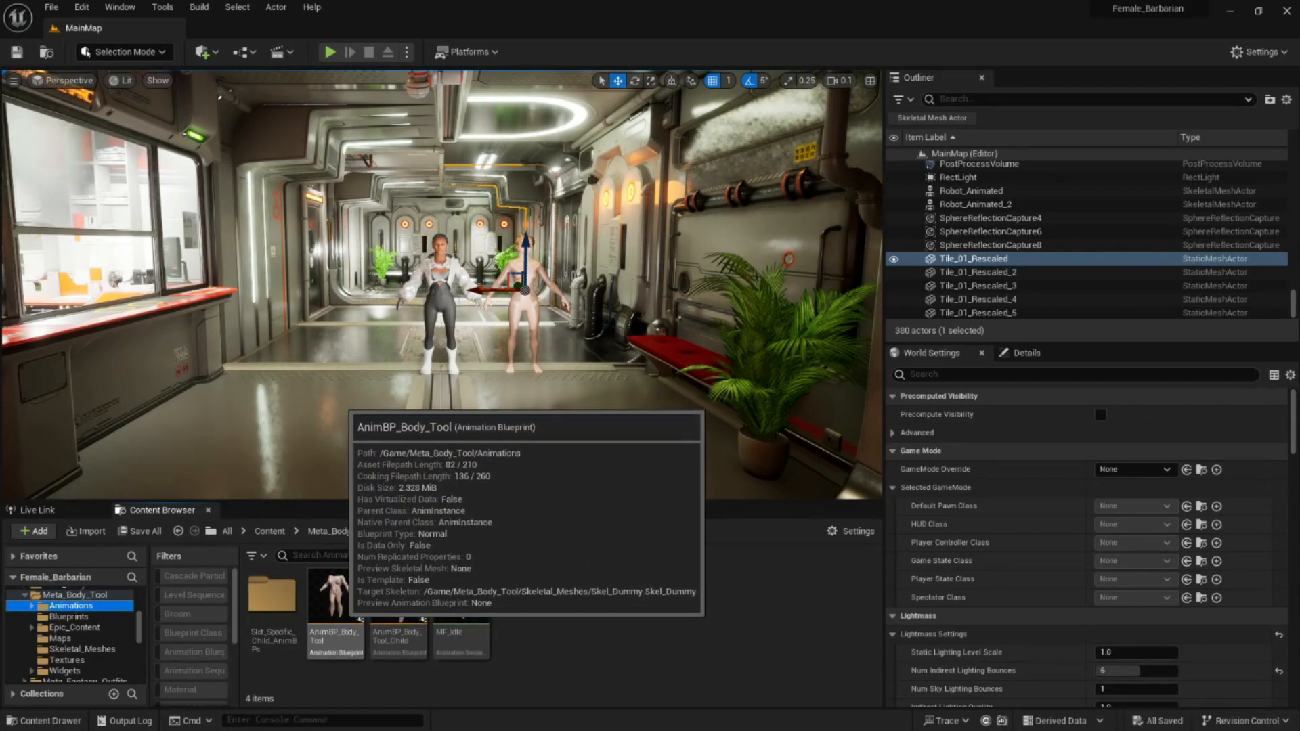
{"action": "left_click", "coordinate": [335, 596]}
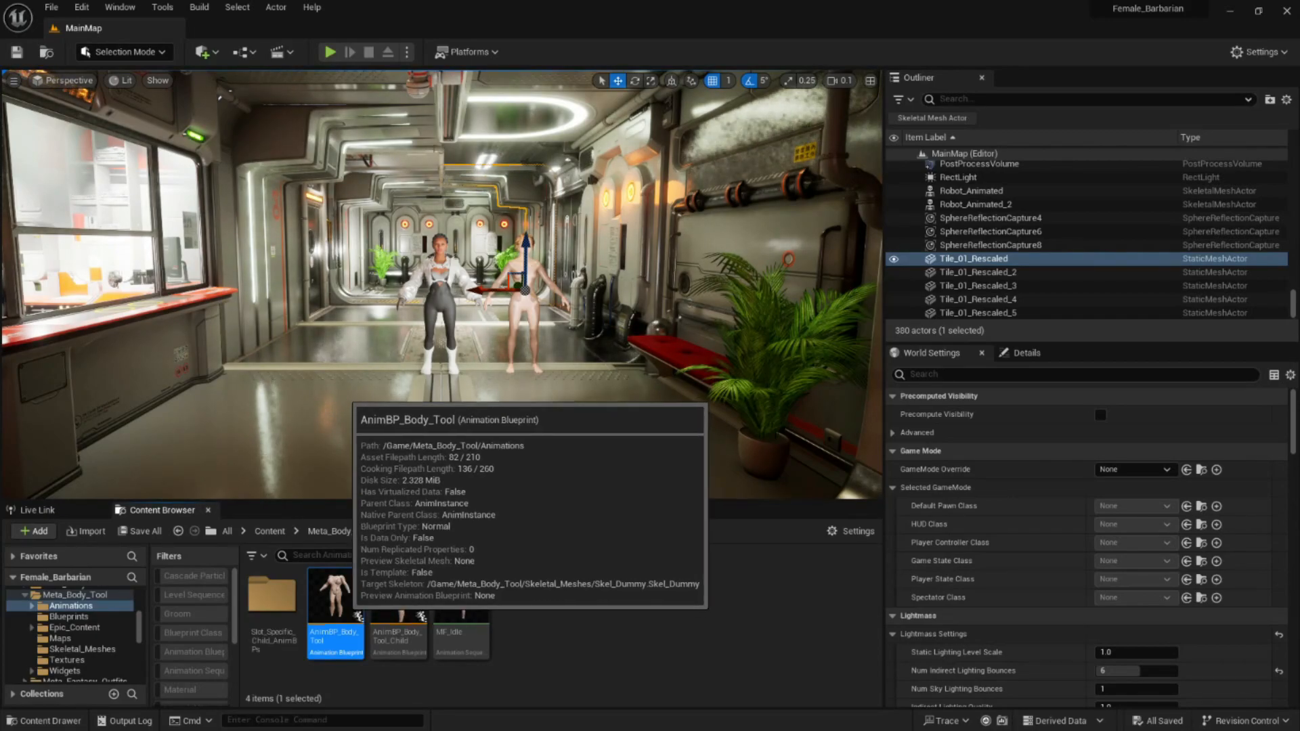
{"action": "key", "text": "w"}
{"action": "right_click_drag", "start_coordinate": [443, 304], "coordinate": [433, 305]}
{"action": "key", "text": "d"}
{"action": "left_click", "coordinate": [467, 143]}
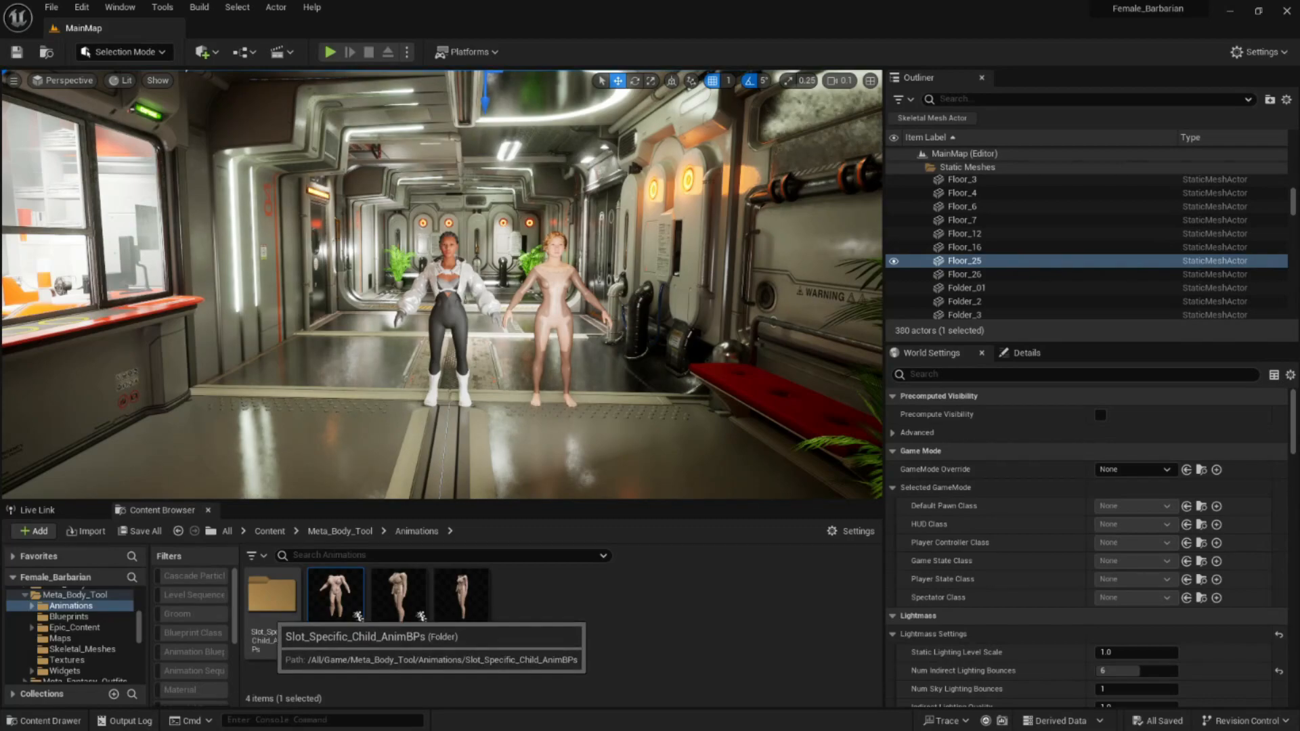
Open the Slot_Specific_Child_AnimBPs folder and select the AnimBP_Child_Slot_3 animation blueprint
{"action": "double_click", "coordinate": [271, 599]}
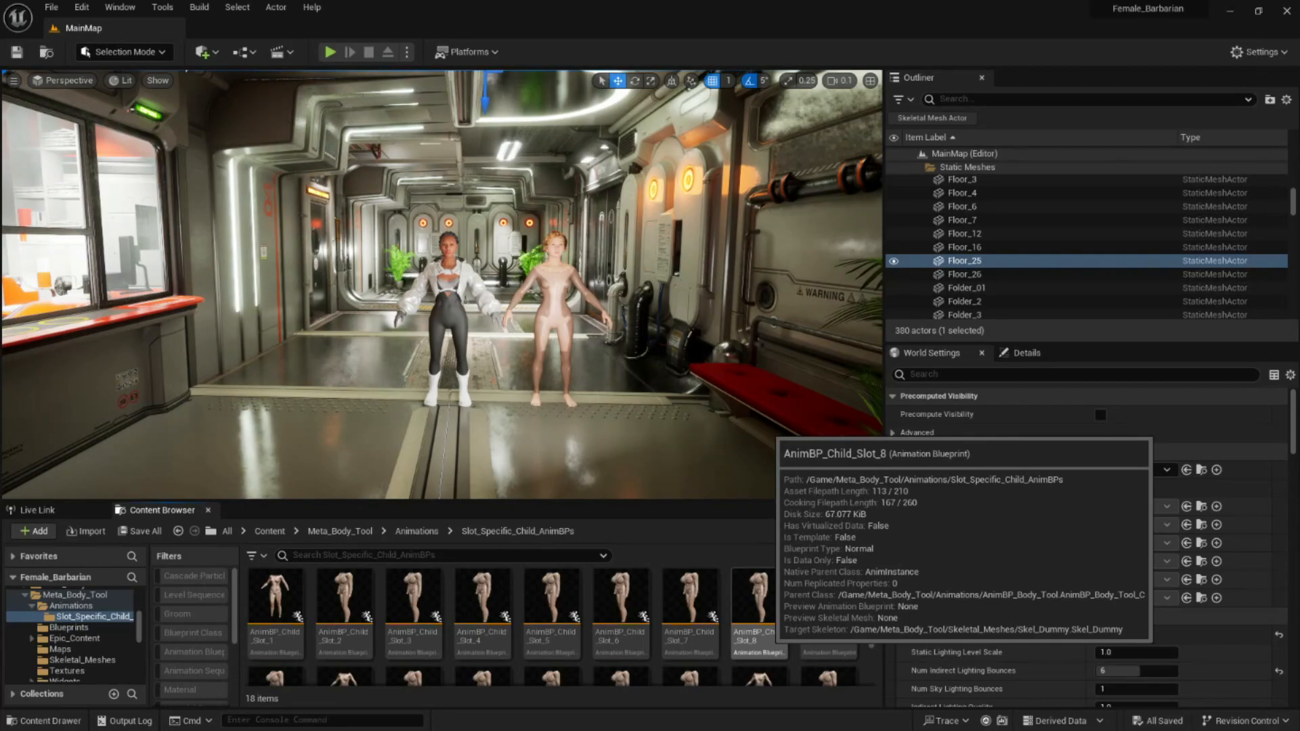
{"action": "left_click", "coordinate": [408, 614]}
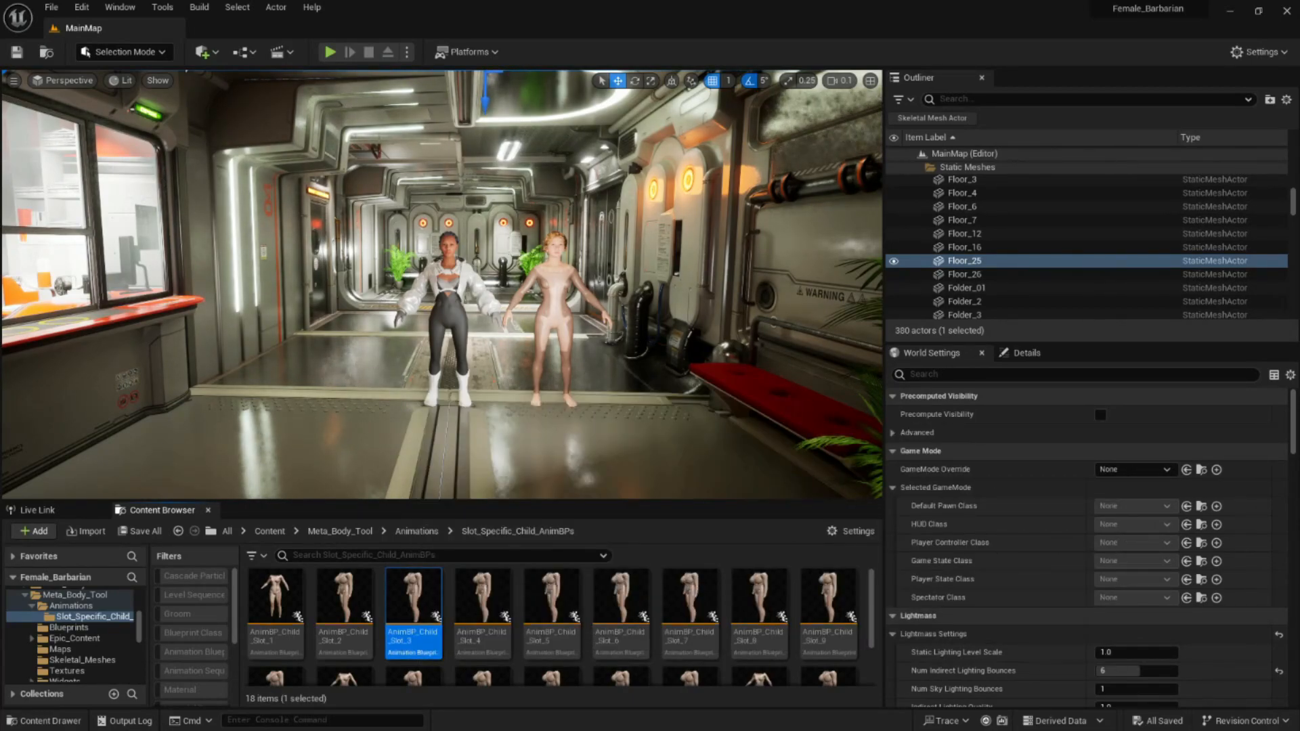
Play the level again to preview the Slot 3 preset followed by Slot 8, and stop playback
{"action": "left_click", "coordinate": [330, 52]}
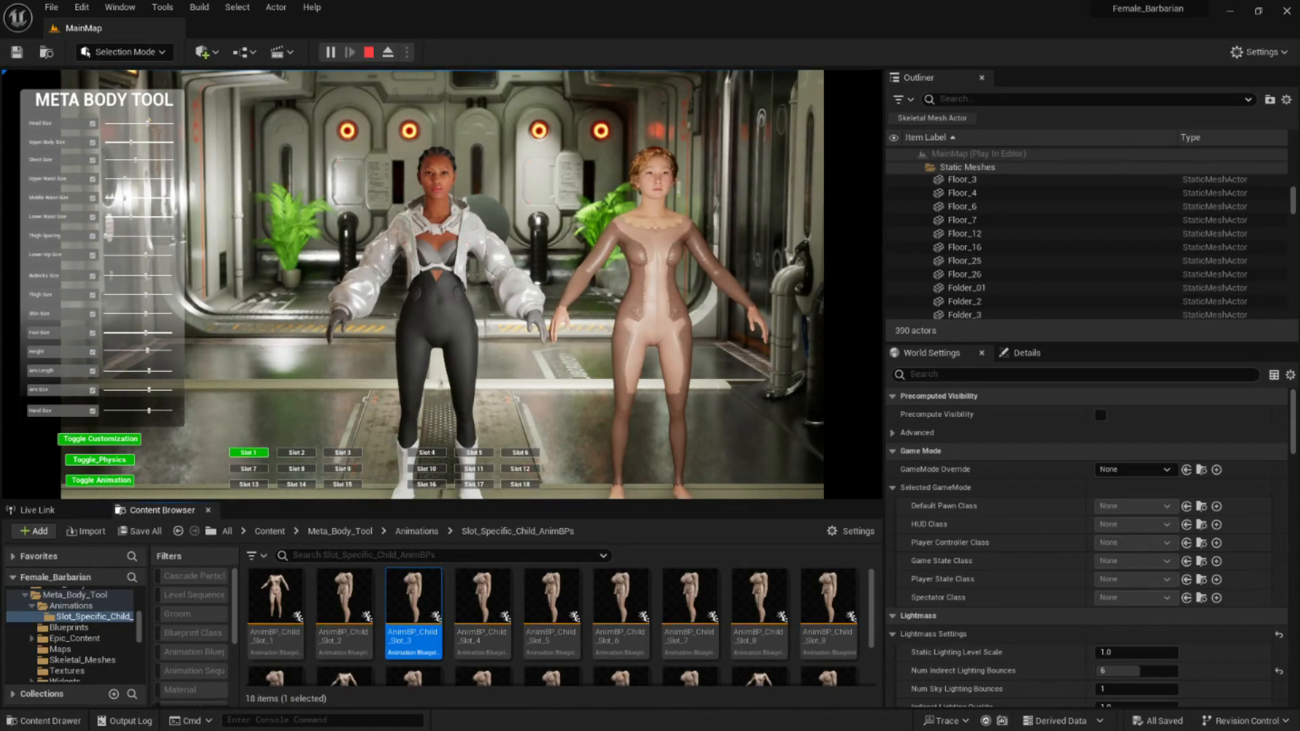
{"action": "left_click", "coordinate": [343, 452]}
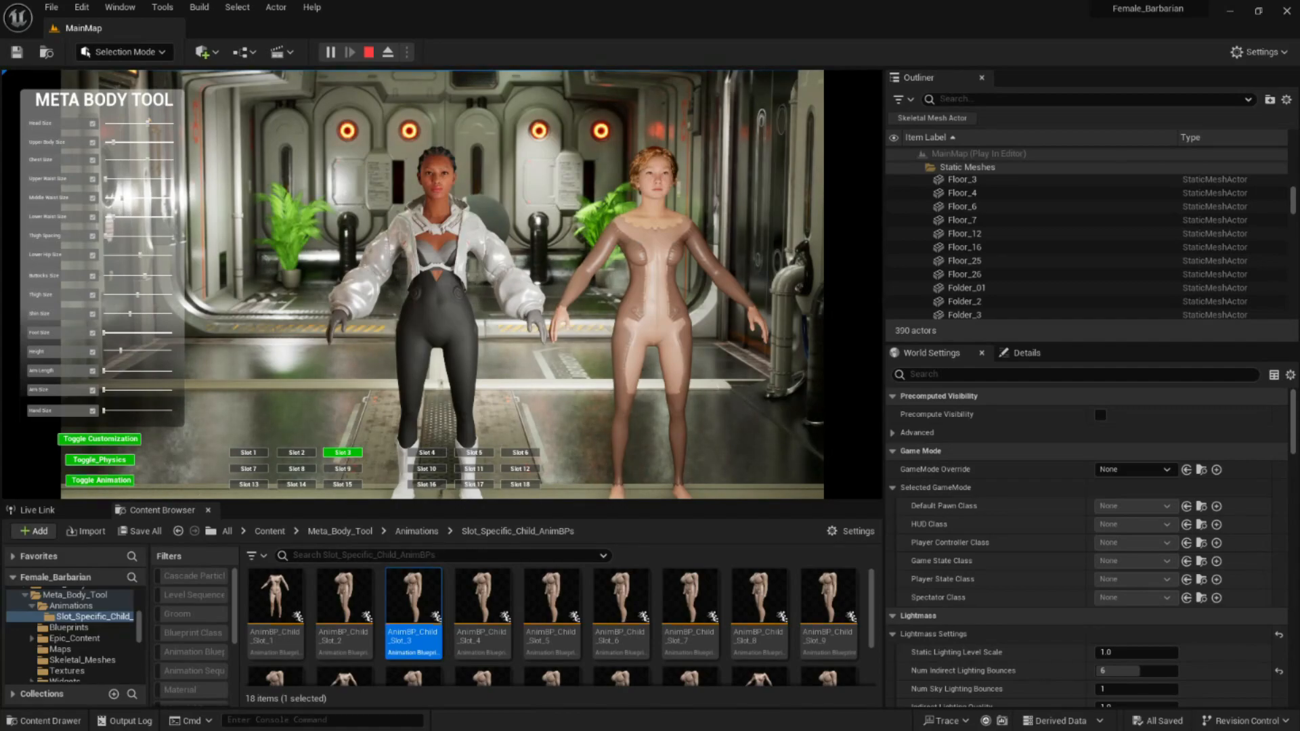
{"action": "left_click", "coordinate": [297, 468]}
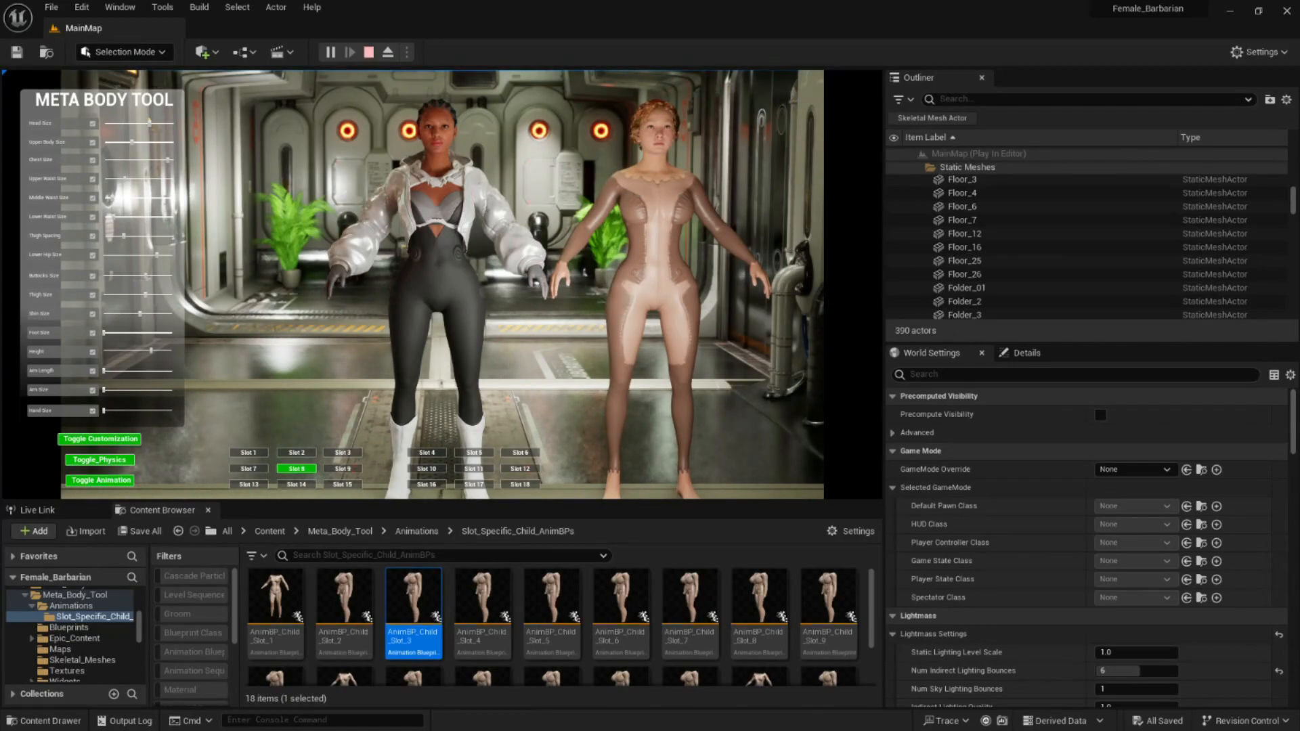
{"action": "left_click", "coordinate": [369, 52]}
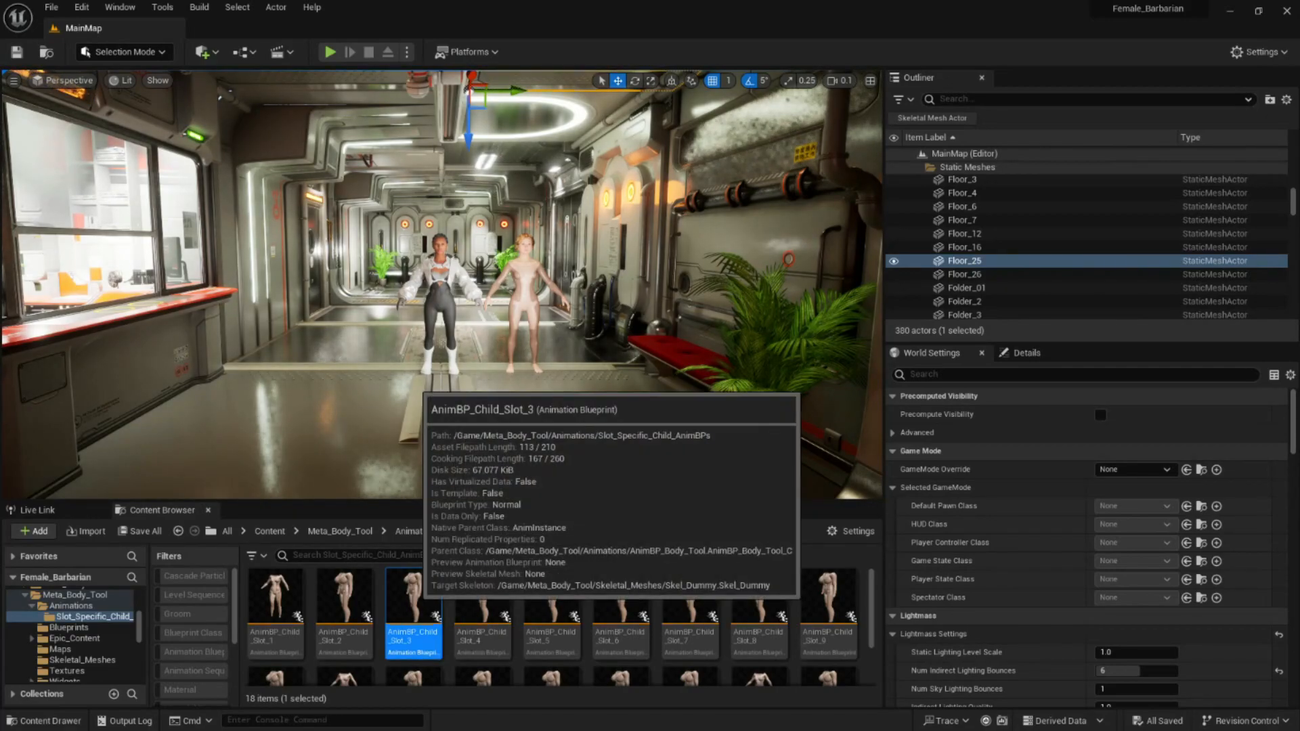
Start duplicating and retargeting AnimBP_Child_Slot_3 with RTG_Mannequin as the IK Retargeter
{"action": "right_click", "coordinate": [413, 596]}
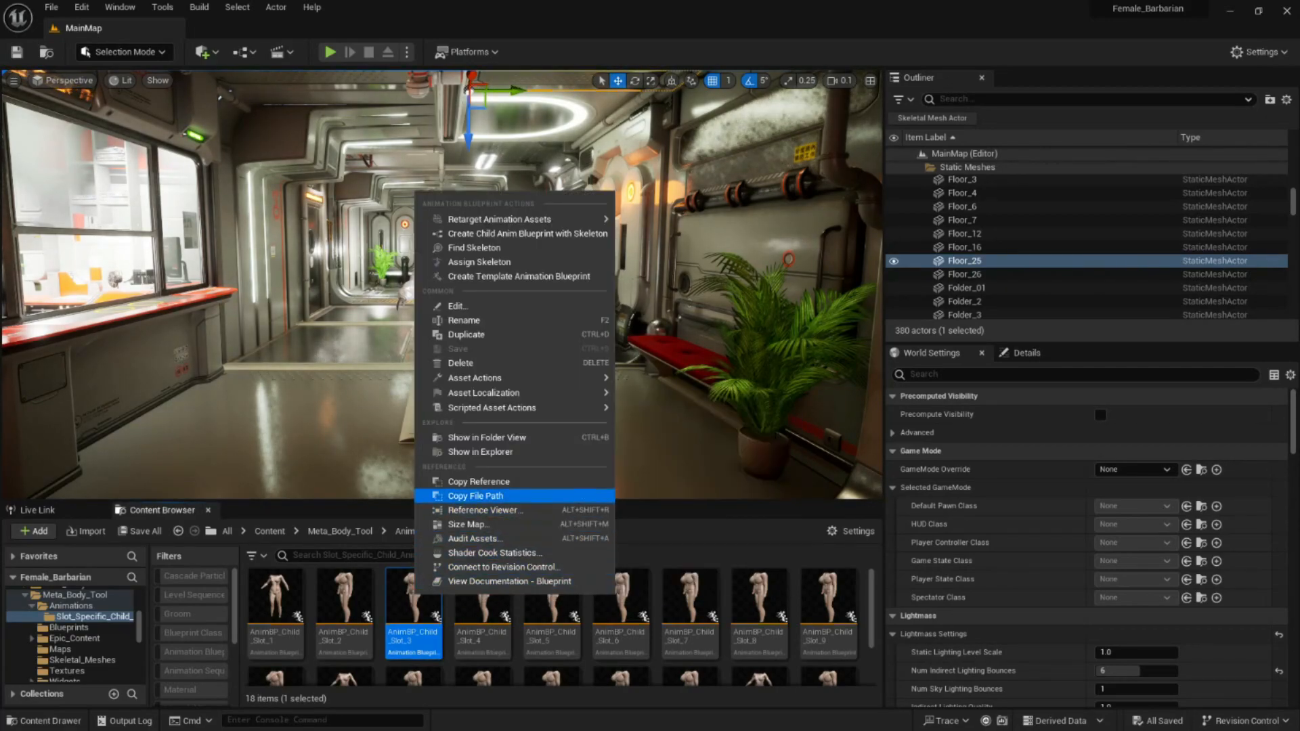
{"action": "mouse_move", "coordinate": [596, 219]}
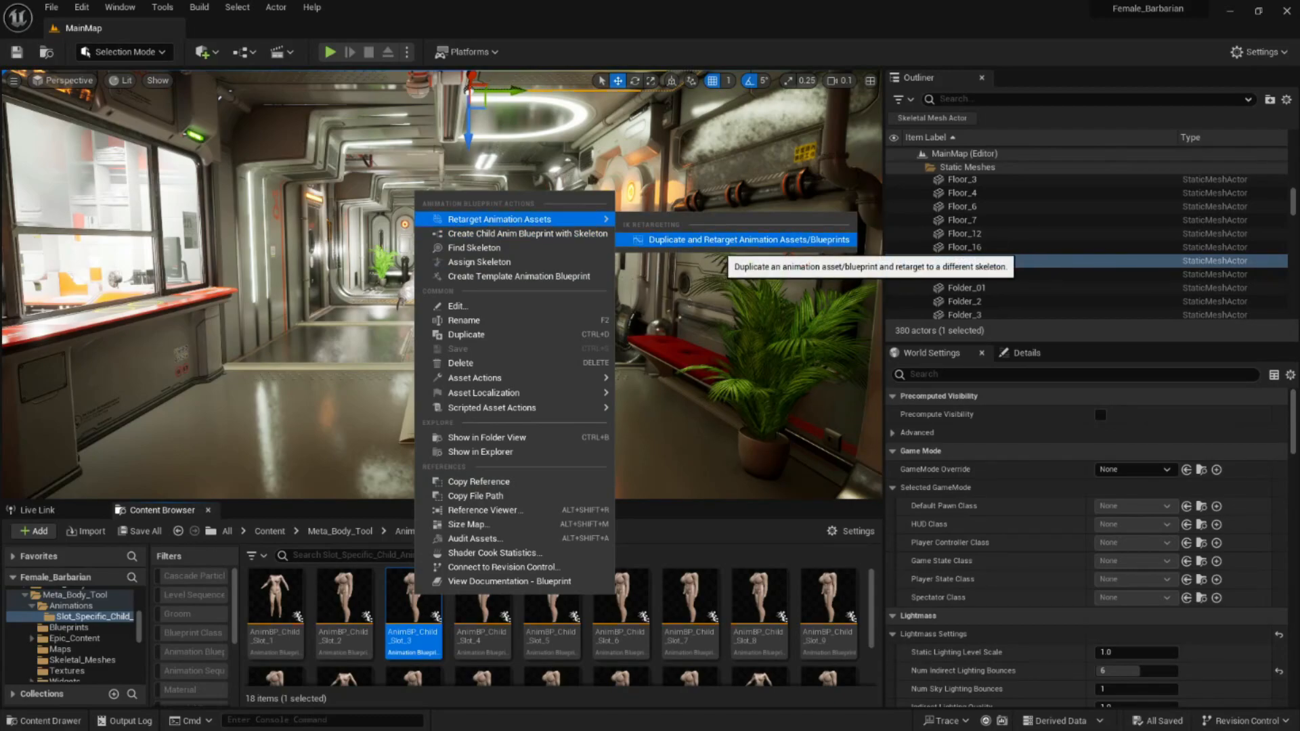
{"action": "left_click", "coordinate": [732, 240]}
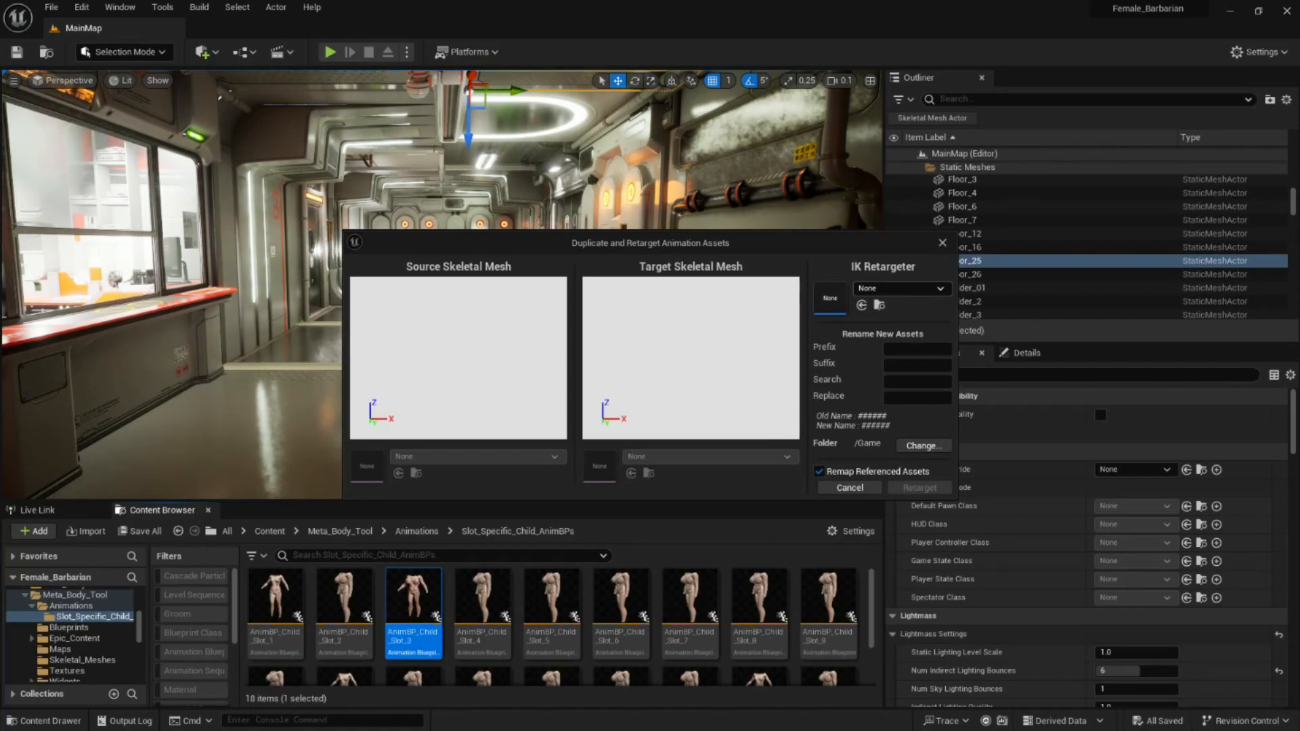
{"action": "left_click", "coordinate": [900, 288]}
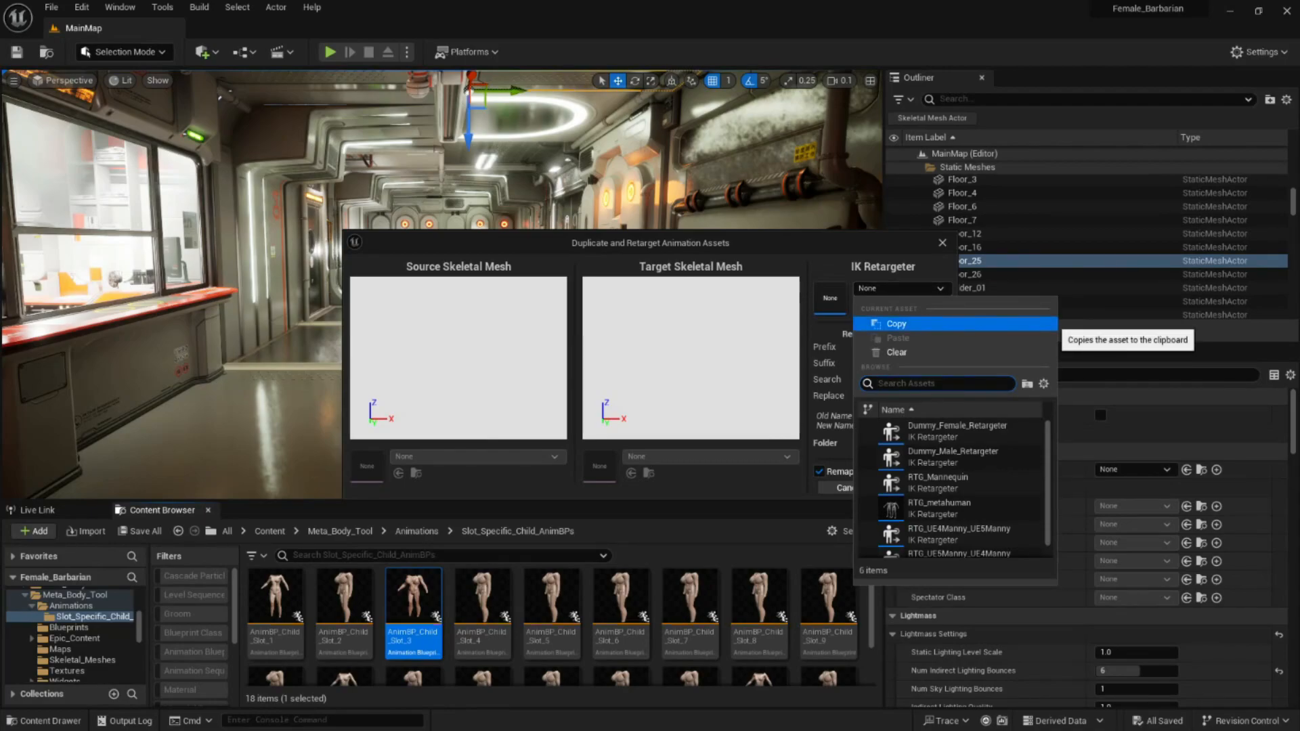
{"action": "key", "text": "Escape"}
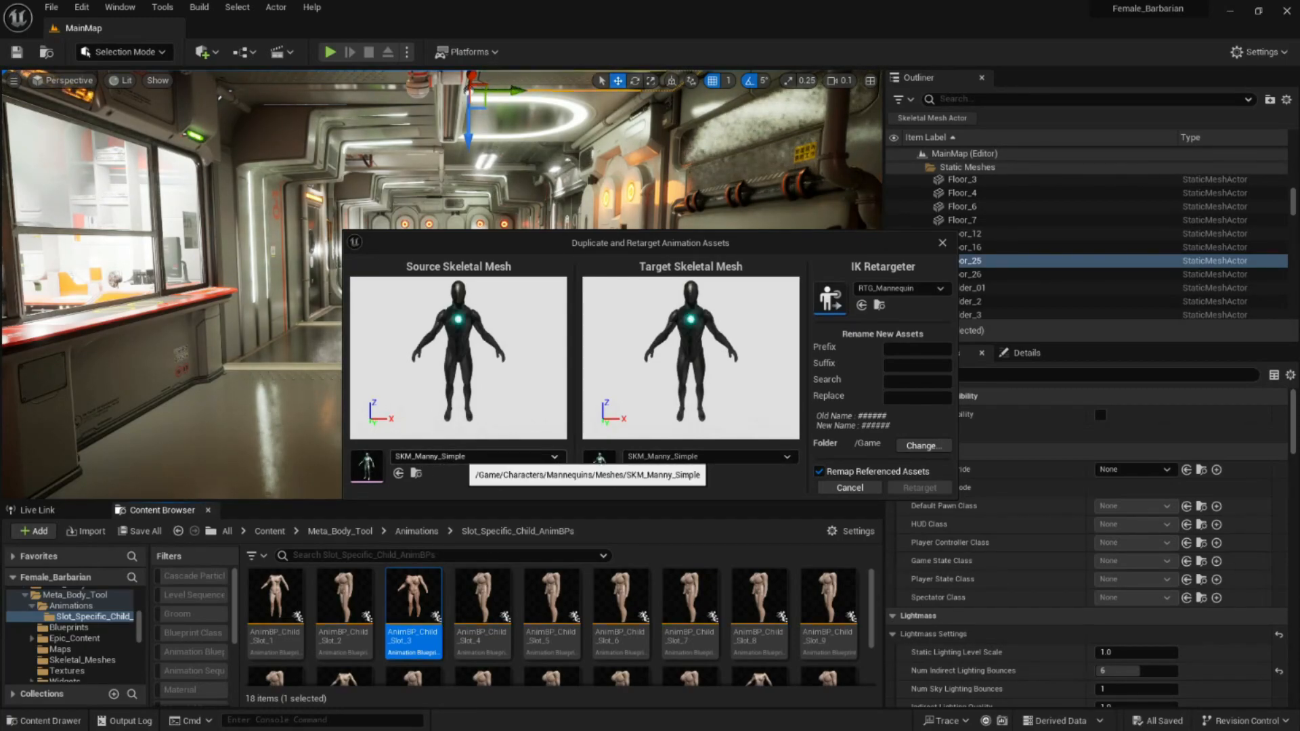
Set the source skeletal mesh of the retargeting to SK_Dummy
{"action": "left_click", "coordinate": [477, 456]}
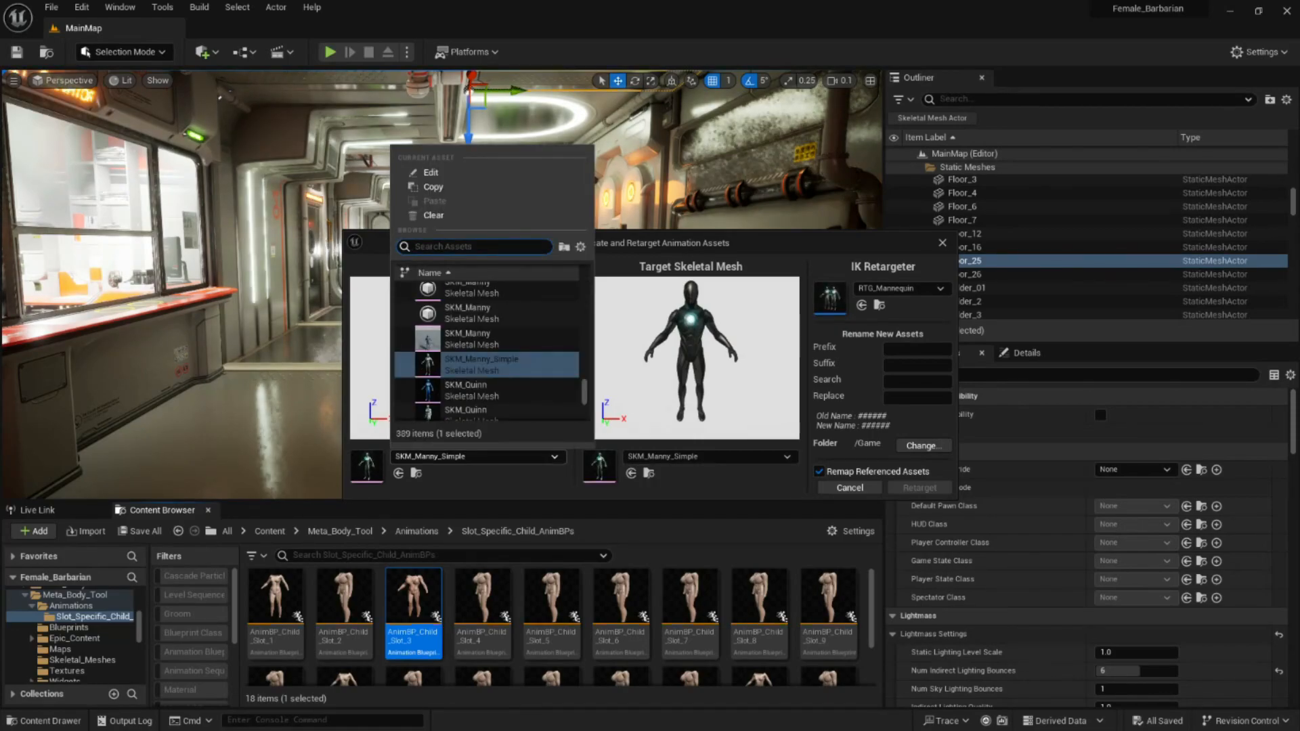
{"action": "type", "text": "dummy"}
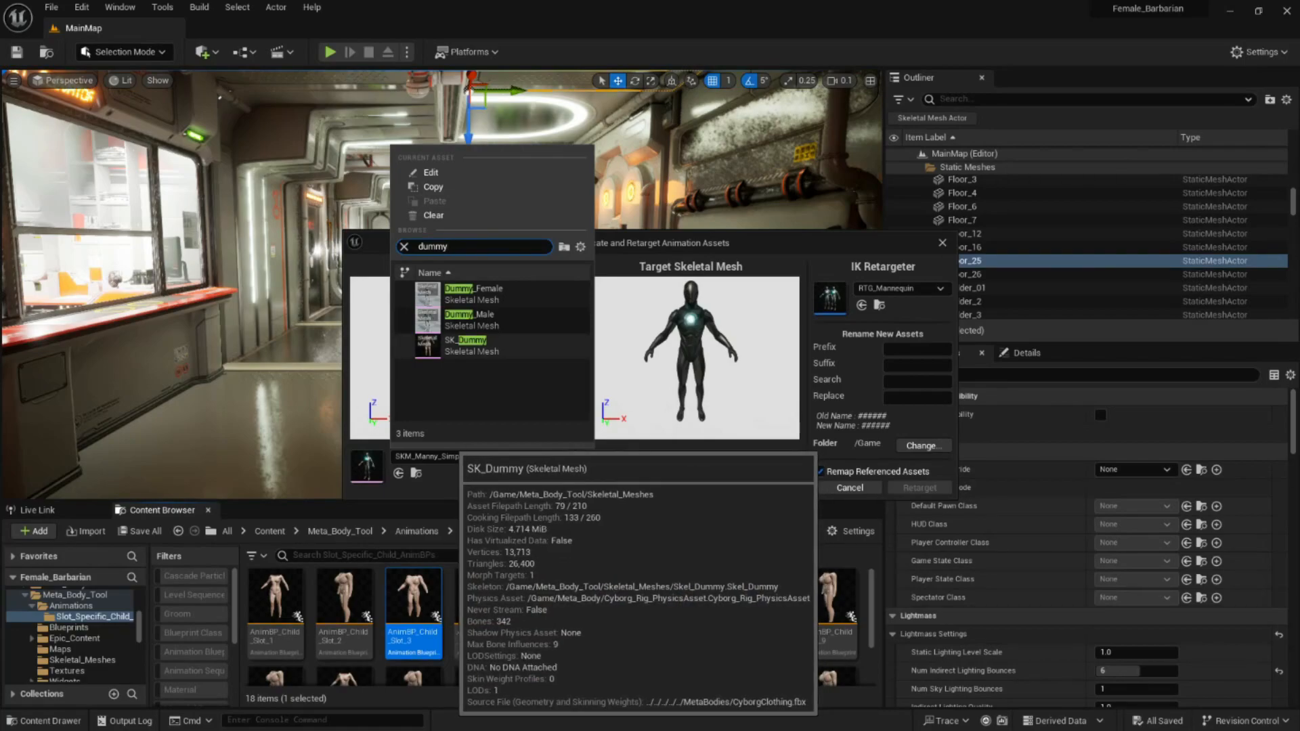
{"action": "left_click", "coordinate": [472, 346]}
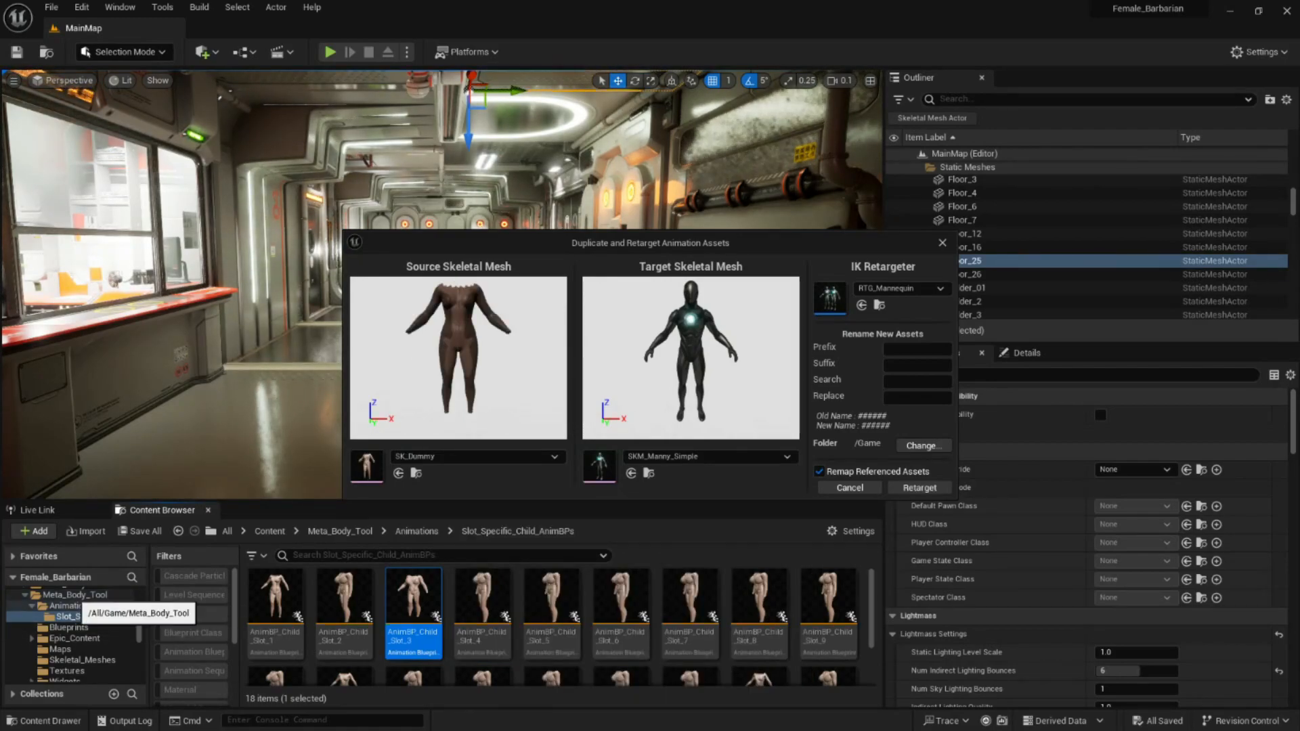
Locate the SK_Dummy mesh in the Skeletal_Meshes folder of Meta_Body_Tool
{"action": "left_click", "coordinate": [74, 595]}
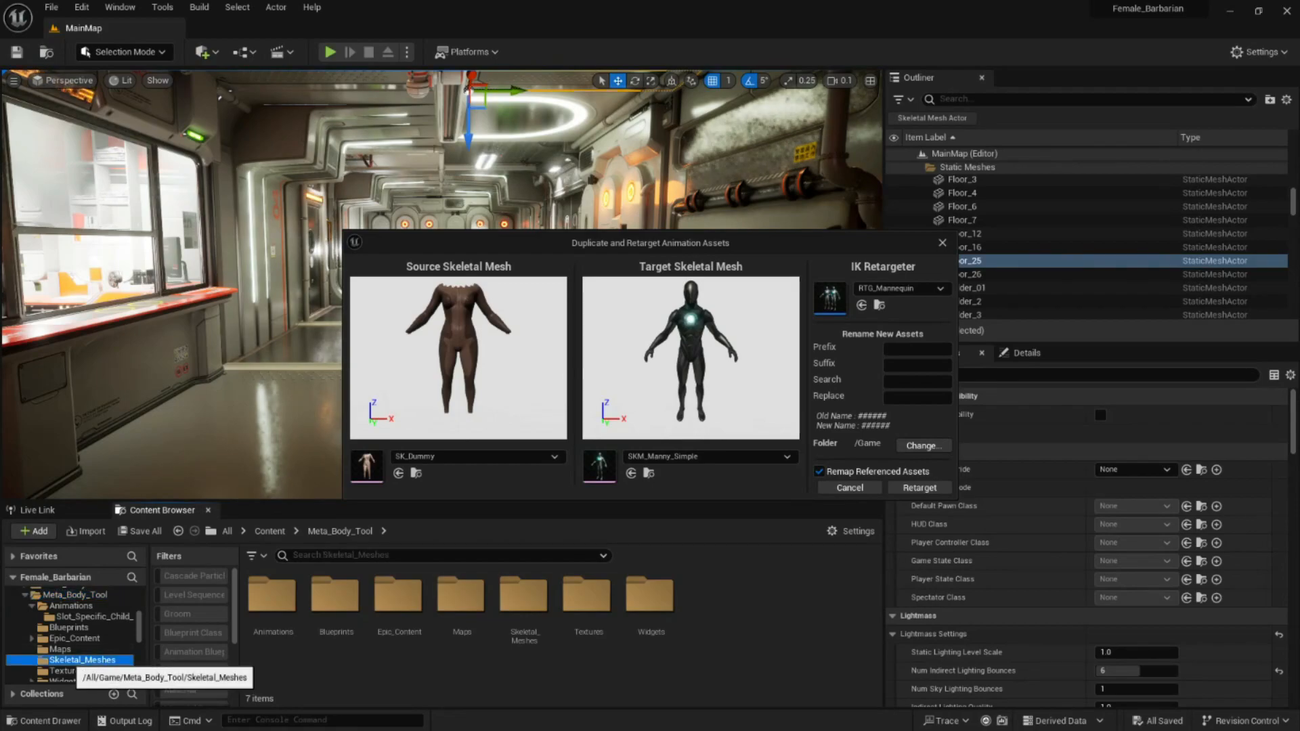
{"action": "left_click", "coordinate": [81, 660]}
{"action": "left_click", "coordinate": [522, 606]}
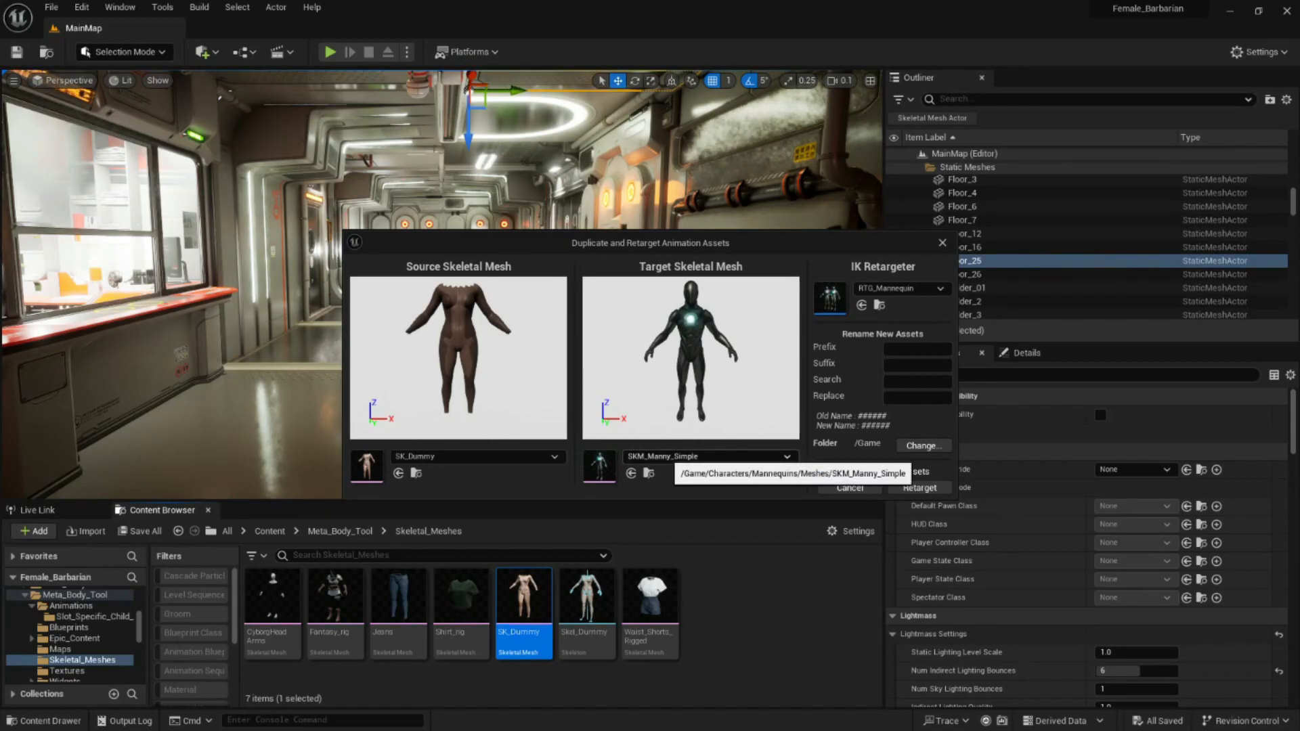
{"action": "left_click", "coordinate": [677, 457]}
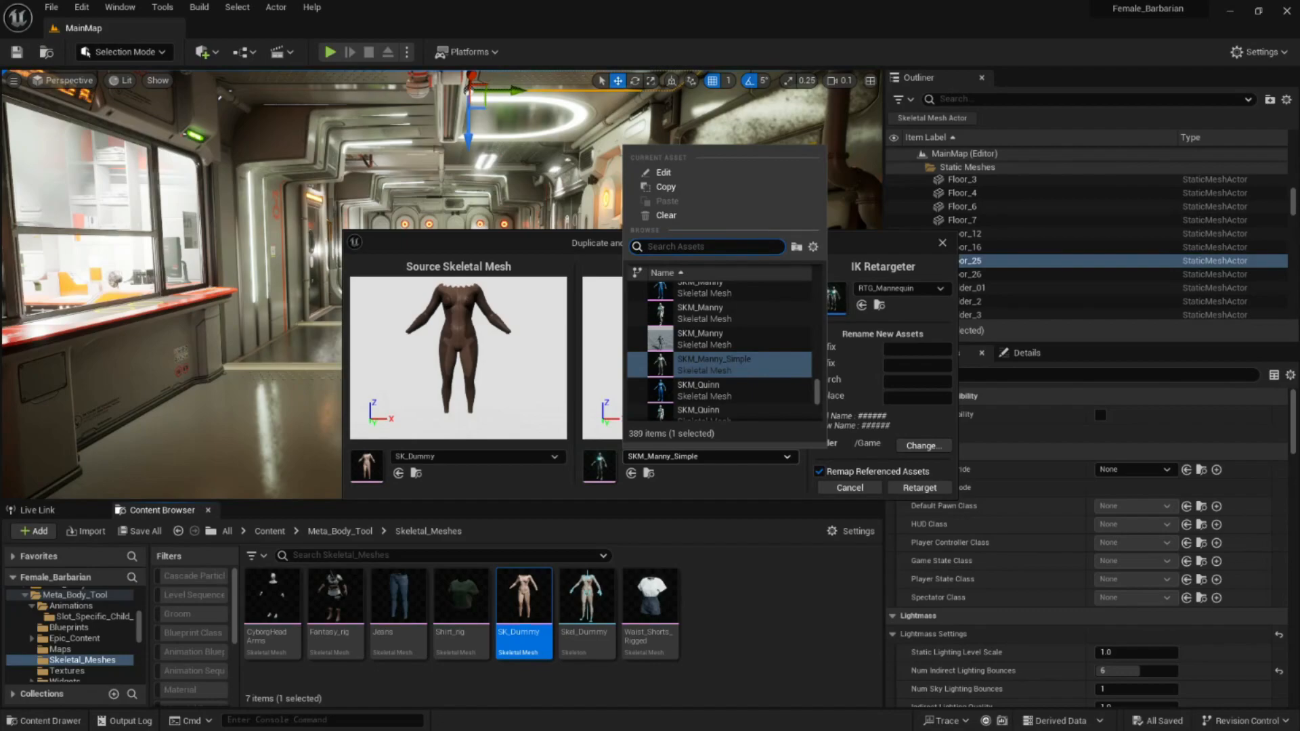
{"action": "type", "text": "base"}
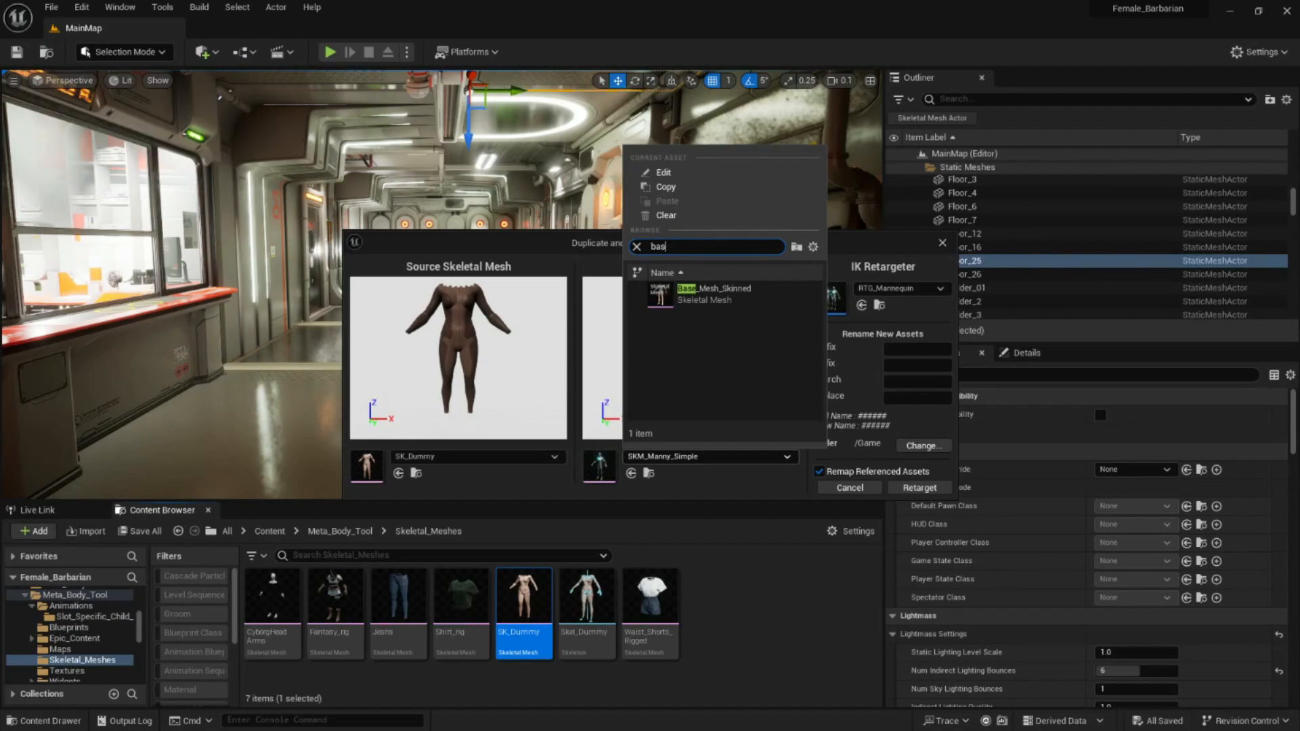
{"action": "key", "text": "BackSpace"}
{"action": "key", "text": "BackSpace"}
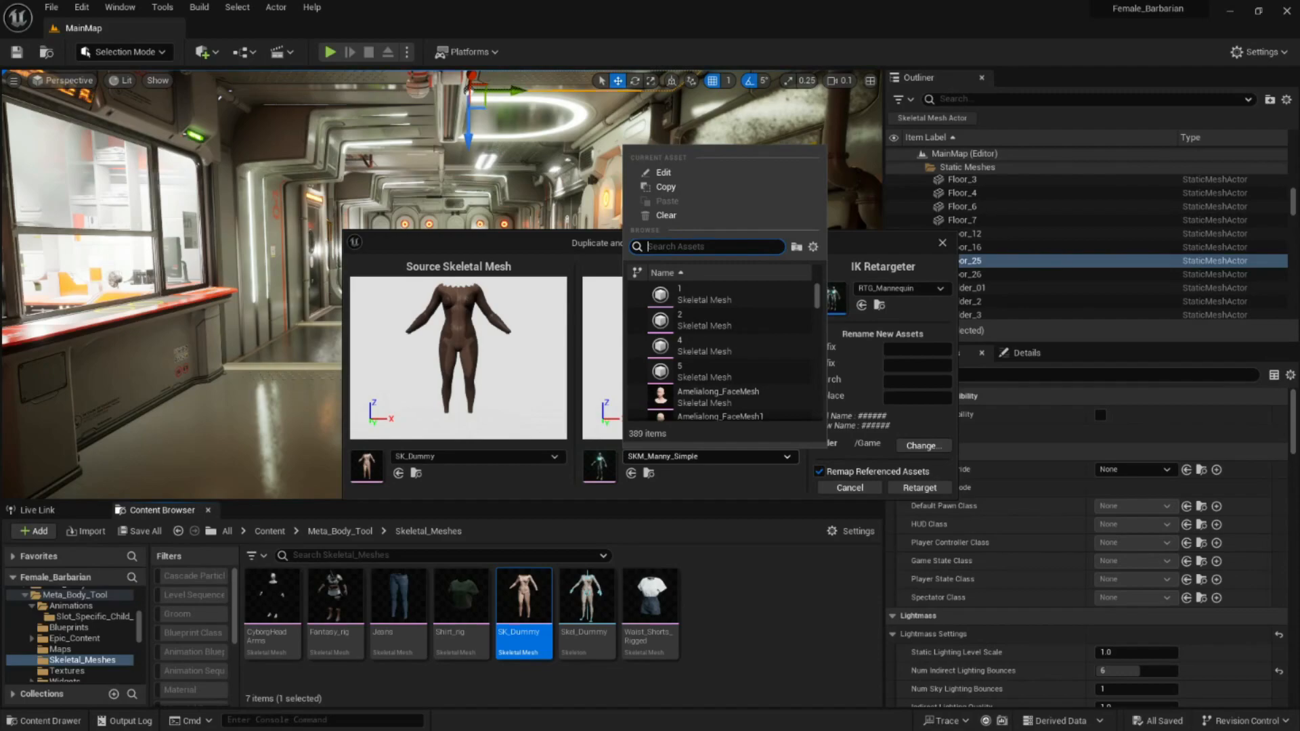
{"action": "left_click", "coordinate": [667, 456]}
Select the BP_Amelialong2 character in the level and open its blueprint
{"action": "left_click_drag", "start_coordinate": [613, 244], "coordinate": [484, 387]}
{"action": "left_click", "coordinate": [525, 285]}
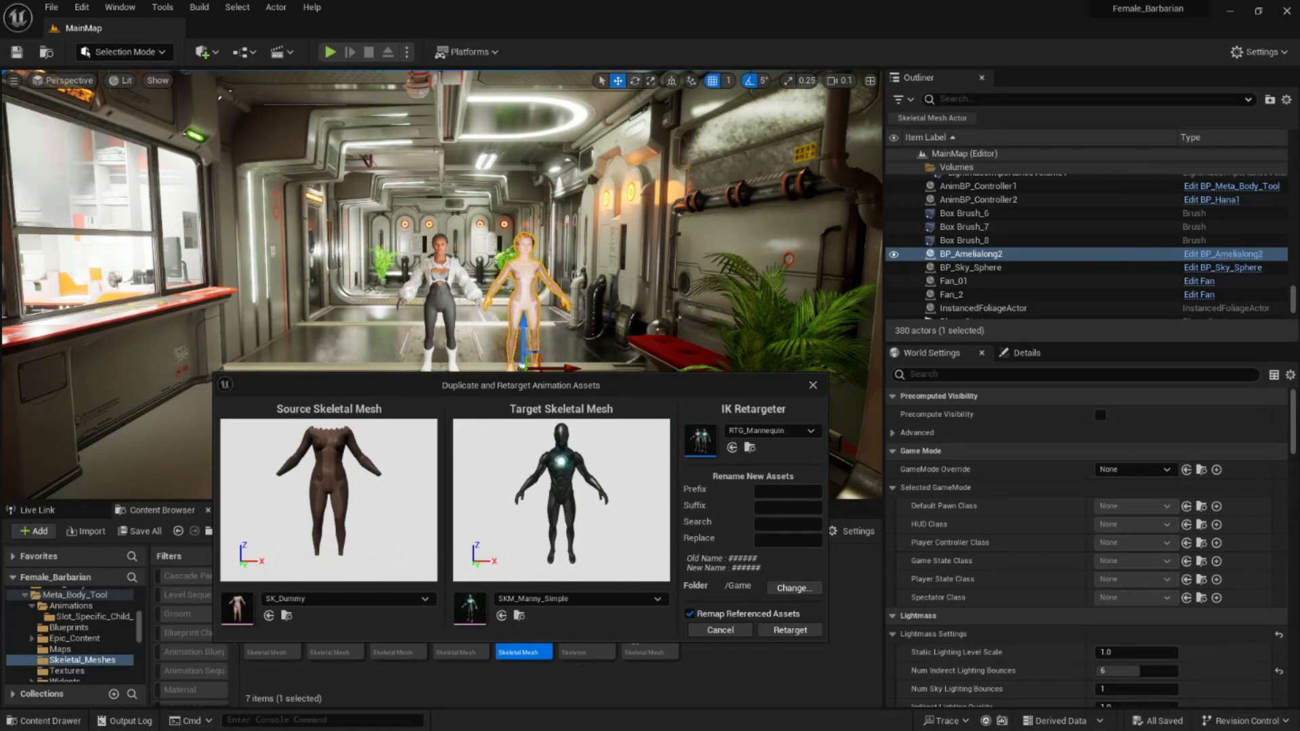
{"action": "right_click", "coordinate": [527, 281]}
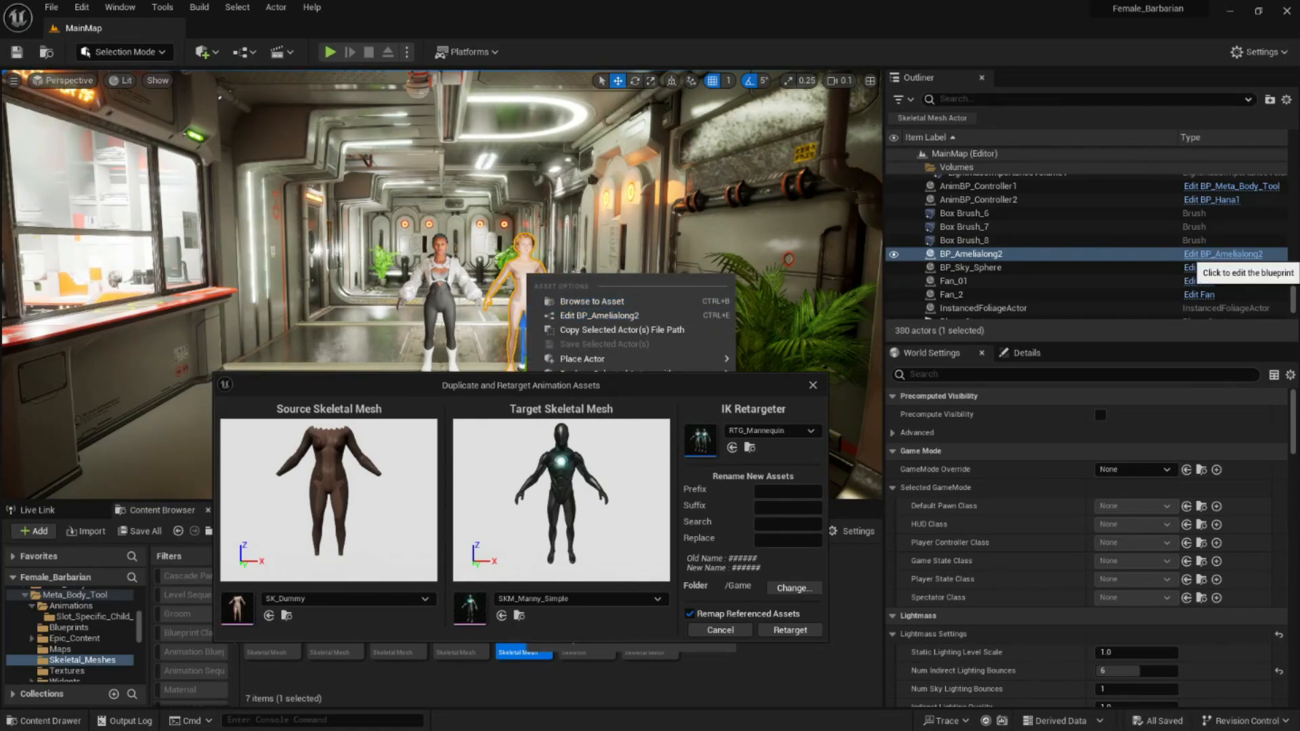
{"action": "left_click", "coordinate": [1191, 256]}
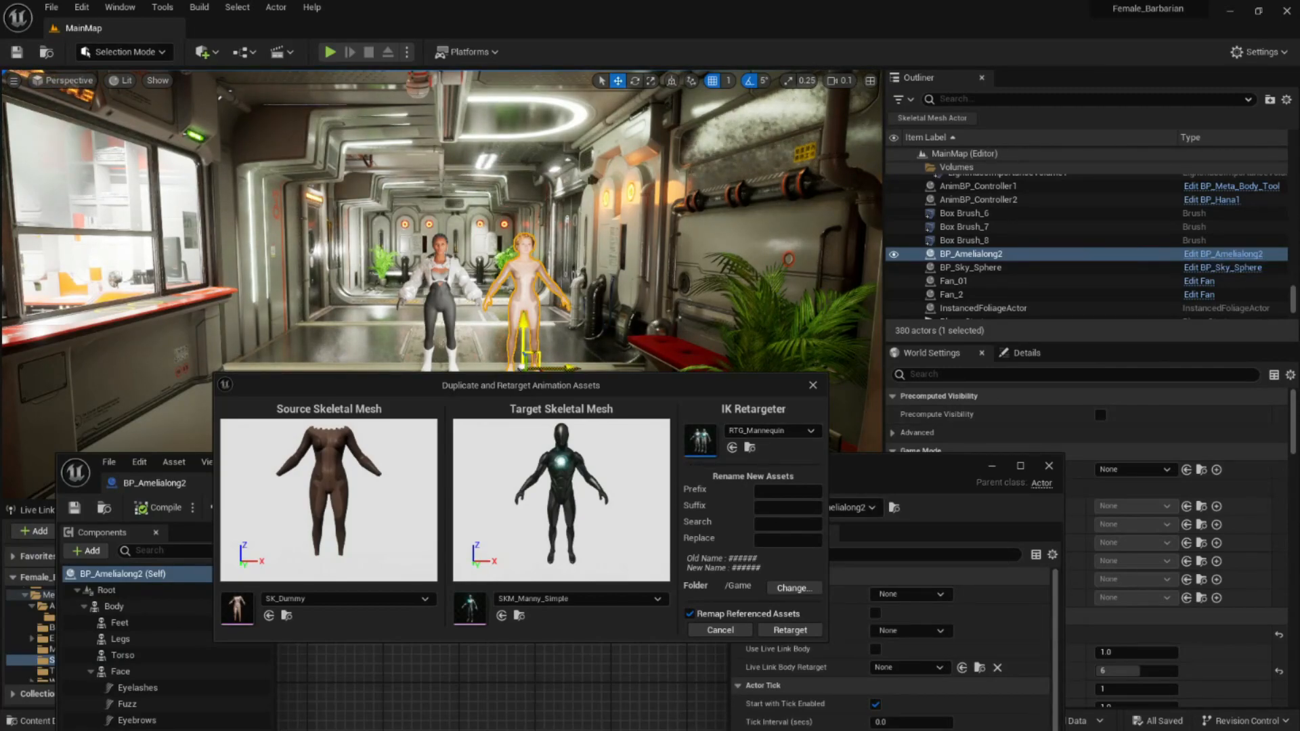
Browse to the skeletal mesh of BP_Amelialong2's Body component and set f_tal_nrw_body4 as the retargeting's target skeletal mesh
{"action": "left_click_drag", "start_coordinate": [538, 385], "coordinate": [861, 148]}
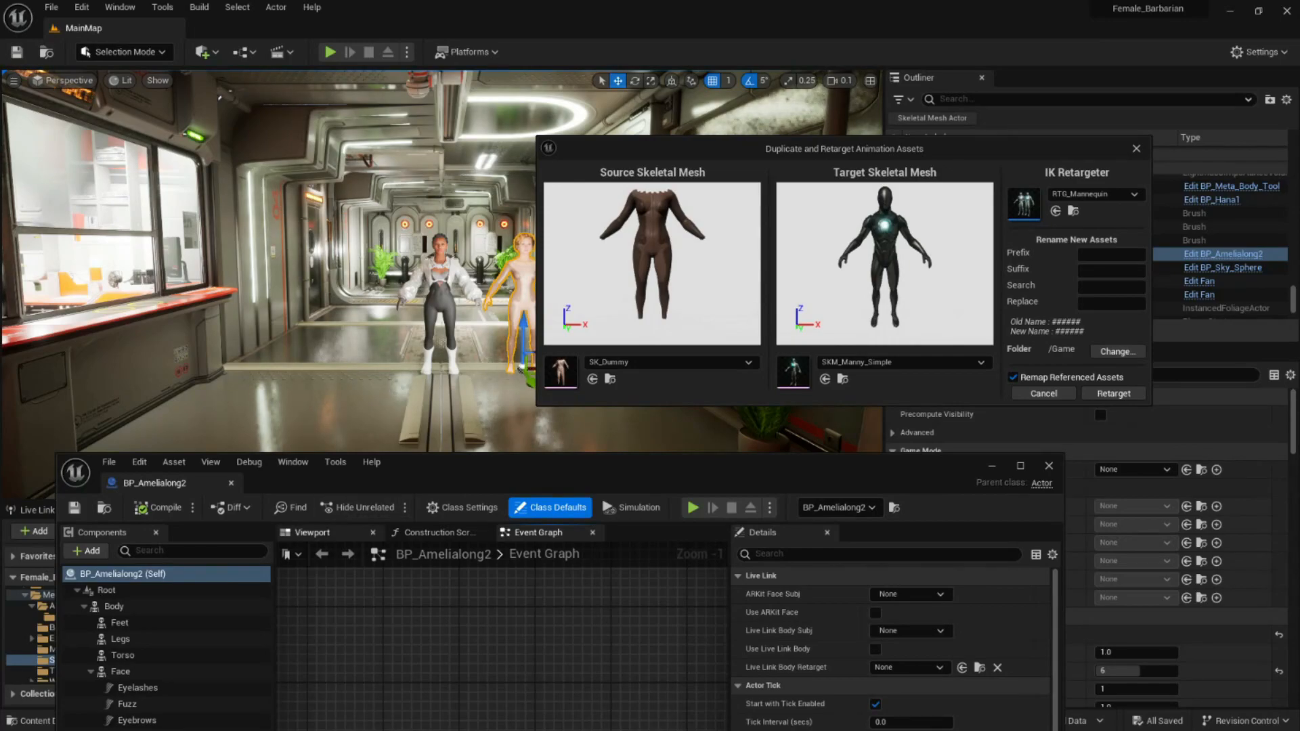
{"action": "left_click", "coordinate": [313, 533]}
{"action": "left_click_drag", "start_coordinate": [559, 460], "coordinate": [591, 229]}
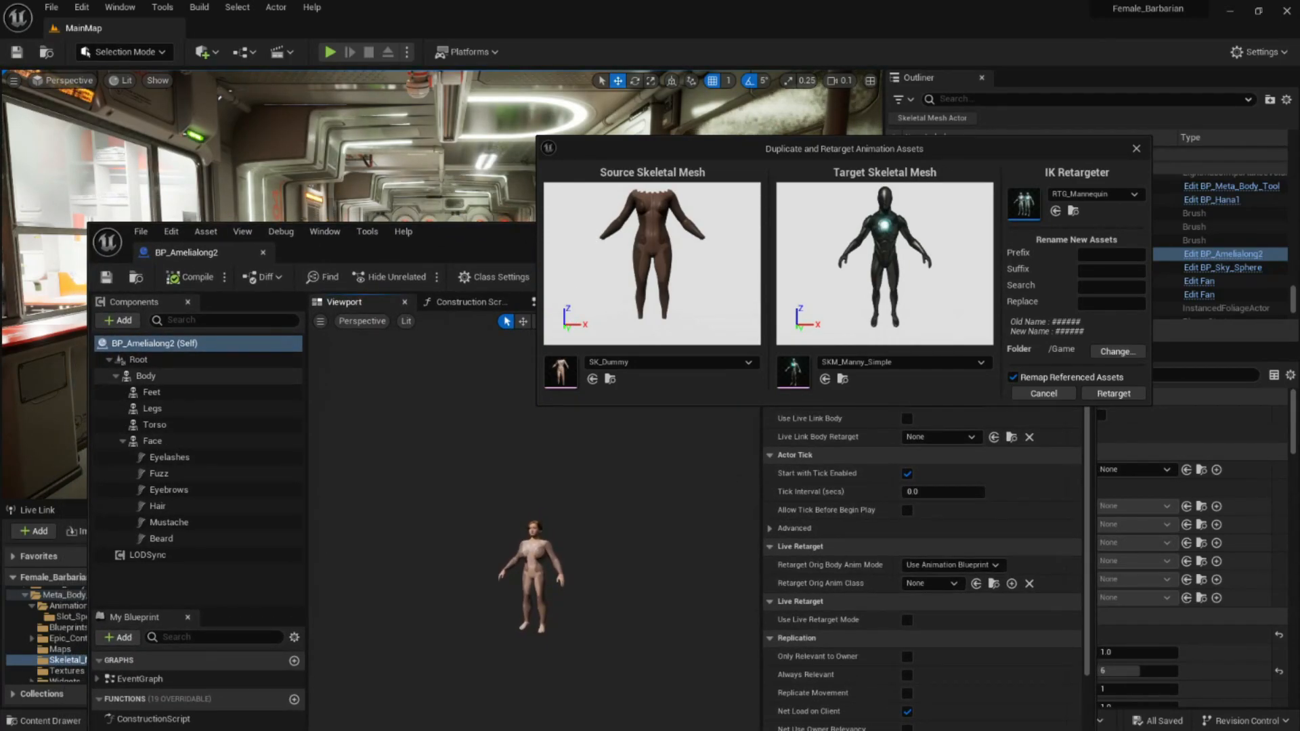
{"action": "left_click", "coordinate": [146, 375]}
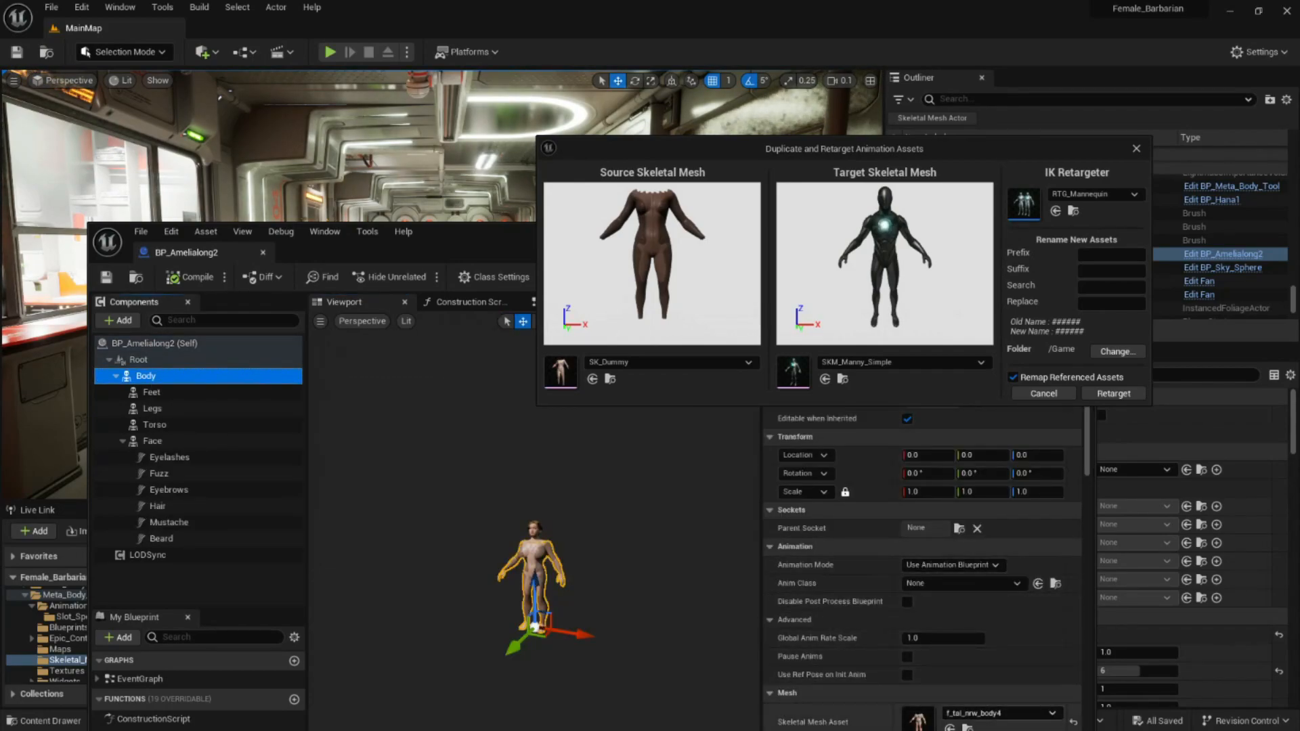
{"action": "left_click", "coordinate": [967, 727]}
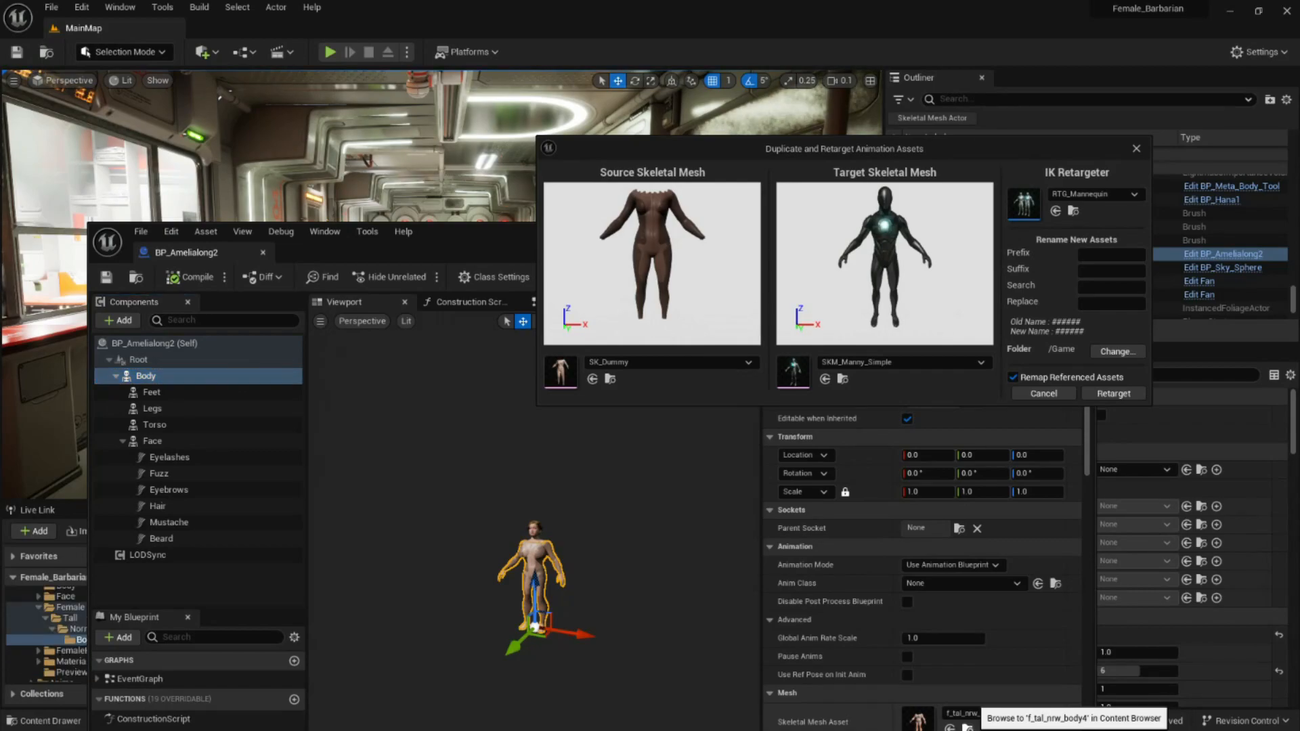
{"action": "left_click_drag", "start_coordinate": [506, 228], "coordinate": [524, 673]}
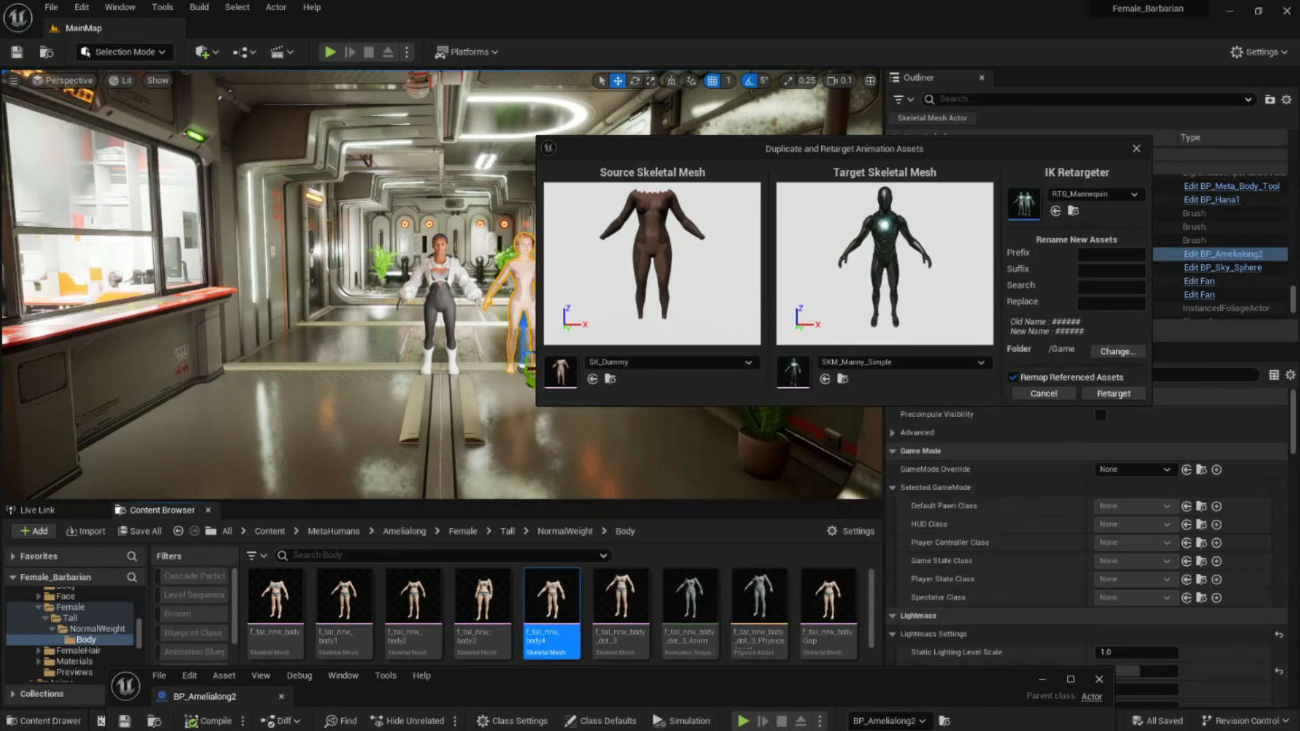
{"action": "left_click", "coordinate": [824, 379]}
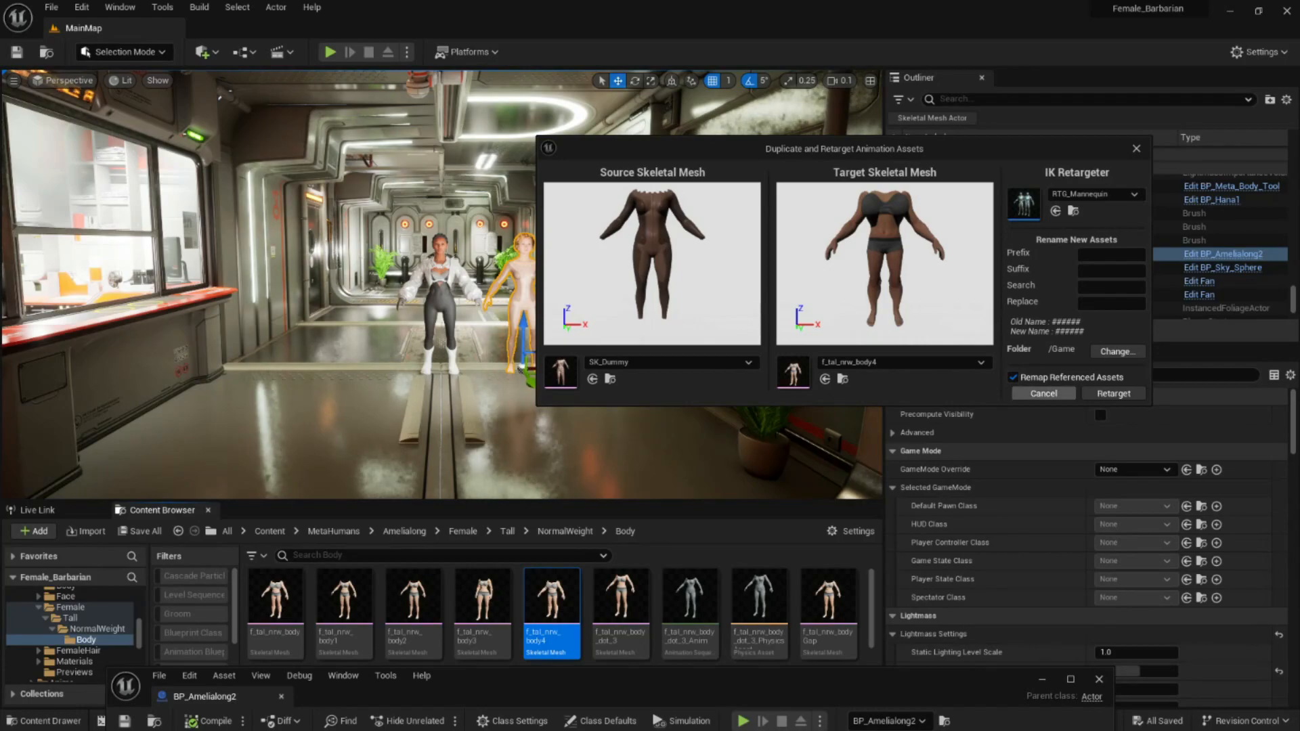
Create a Metahuman_Retargetted folder under Content and set it as the export folder for the retargeted assets
{"action": "left_click", "coordinate": [1112, 351]}
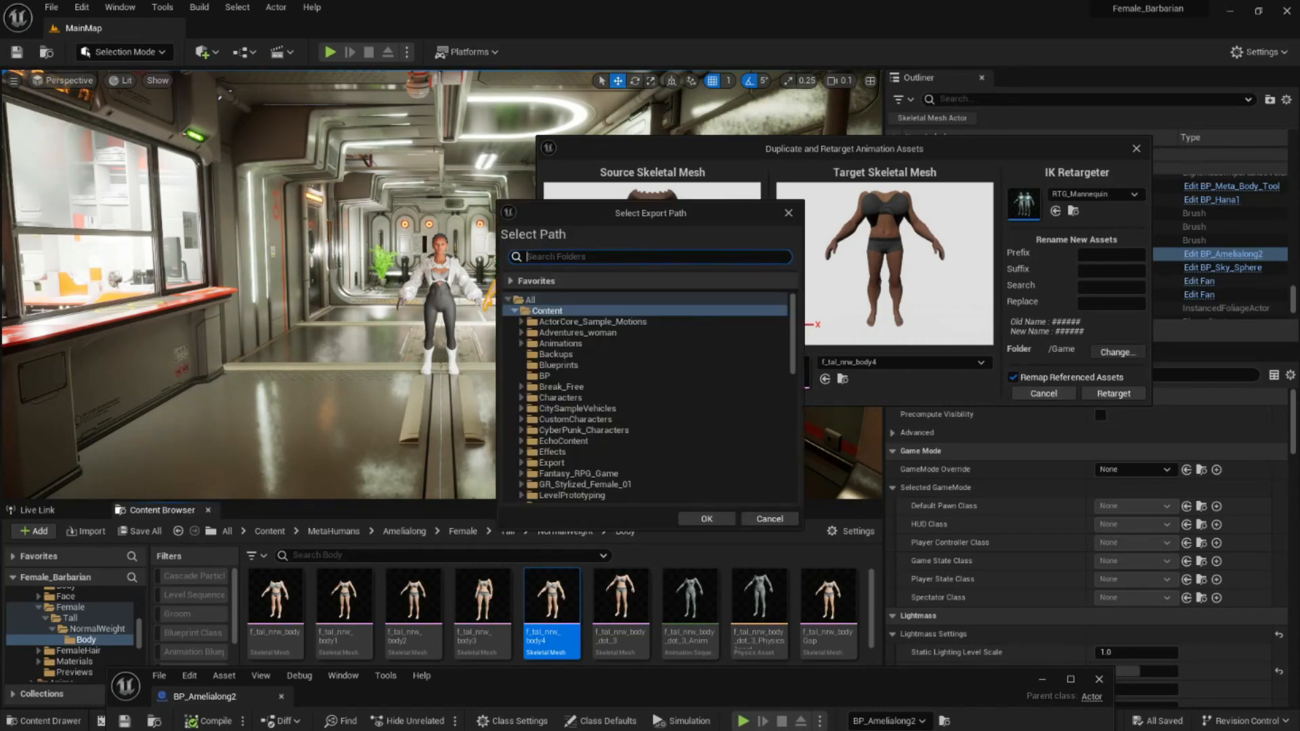
{"action": "right_click", "coordinate": [569, 311]}
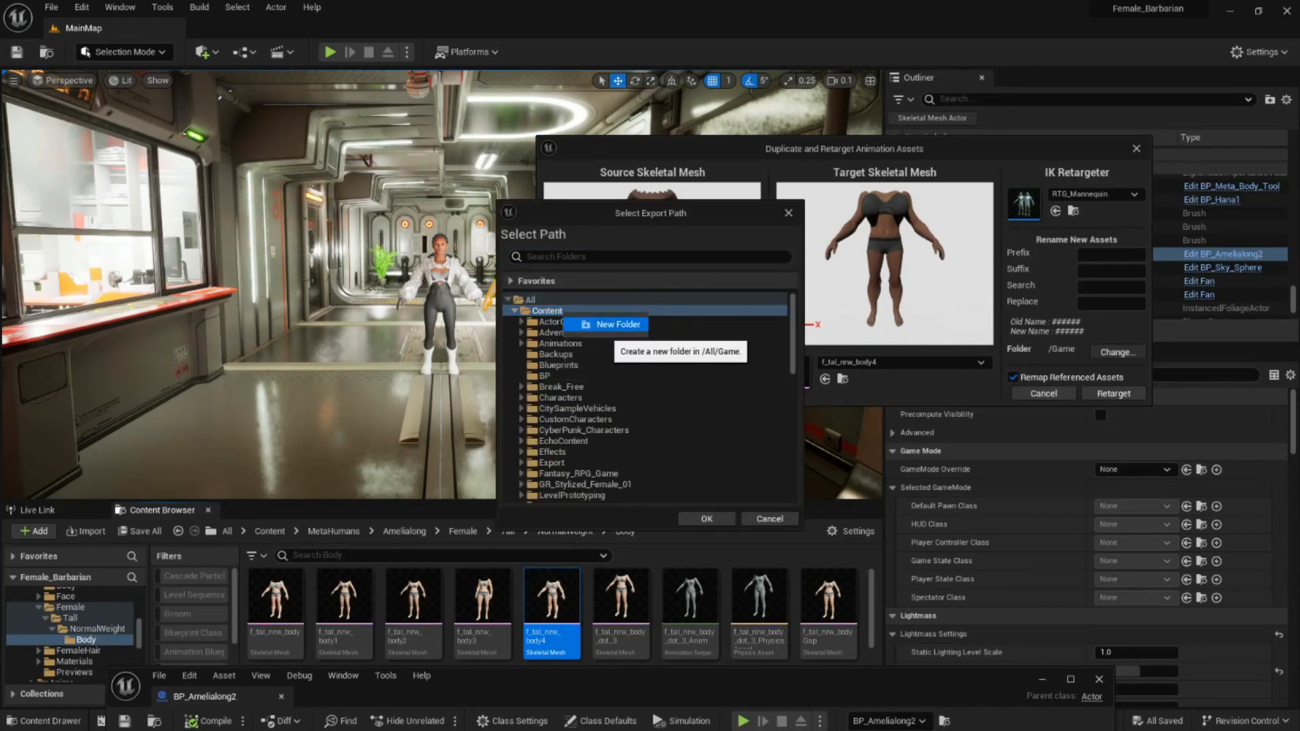
{"action": "left_click", "coordinate": [599, 319]}
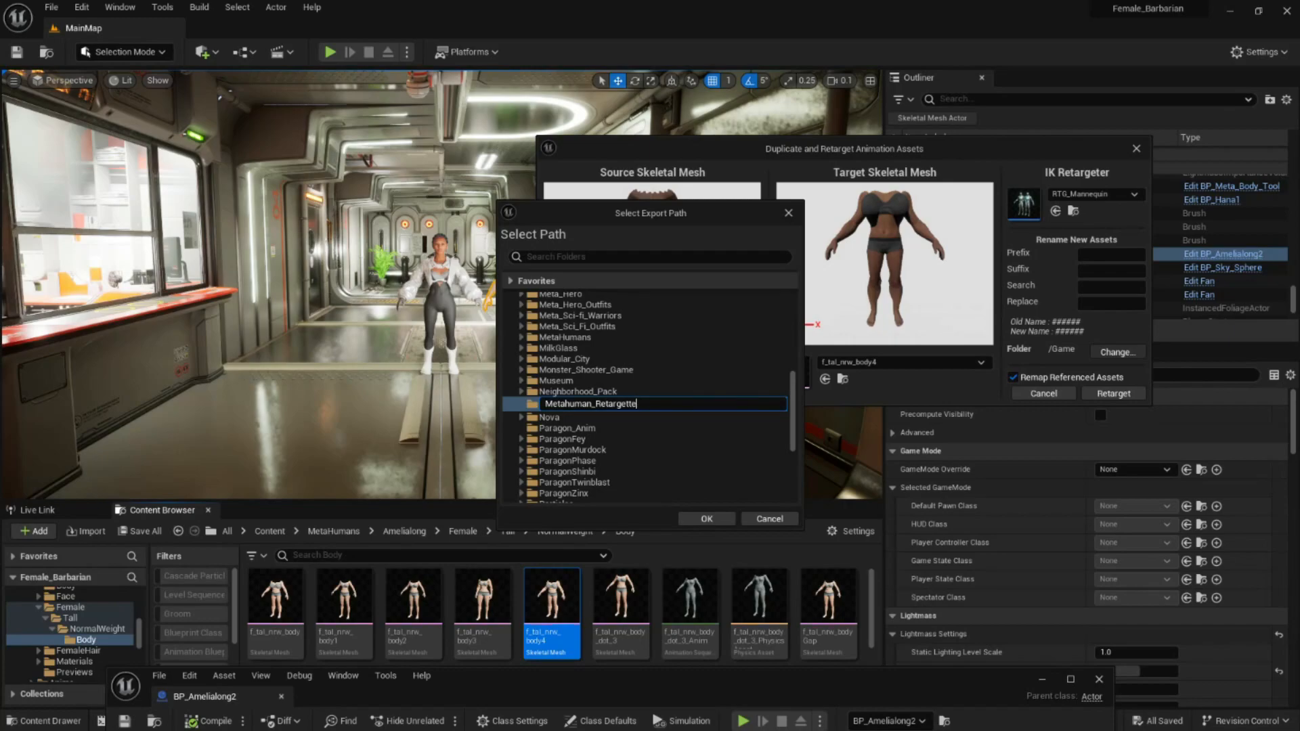
{"action": "key", "text": "Return"}
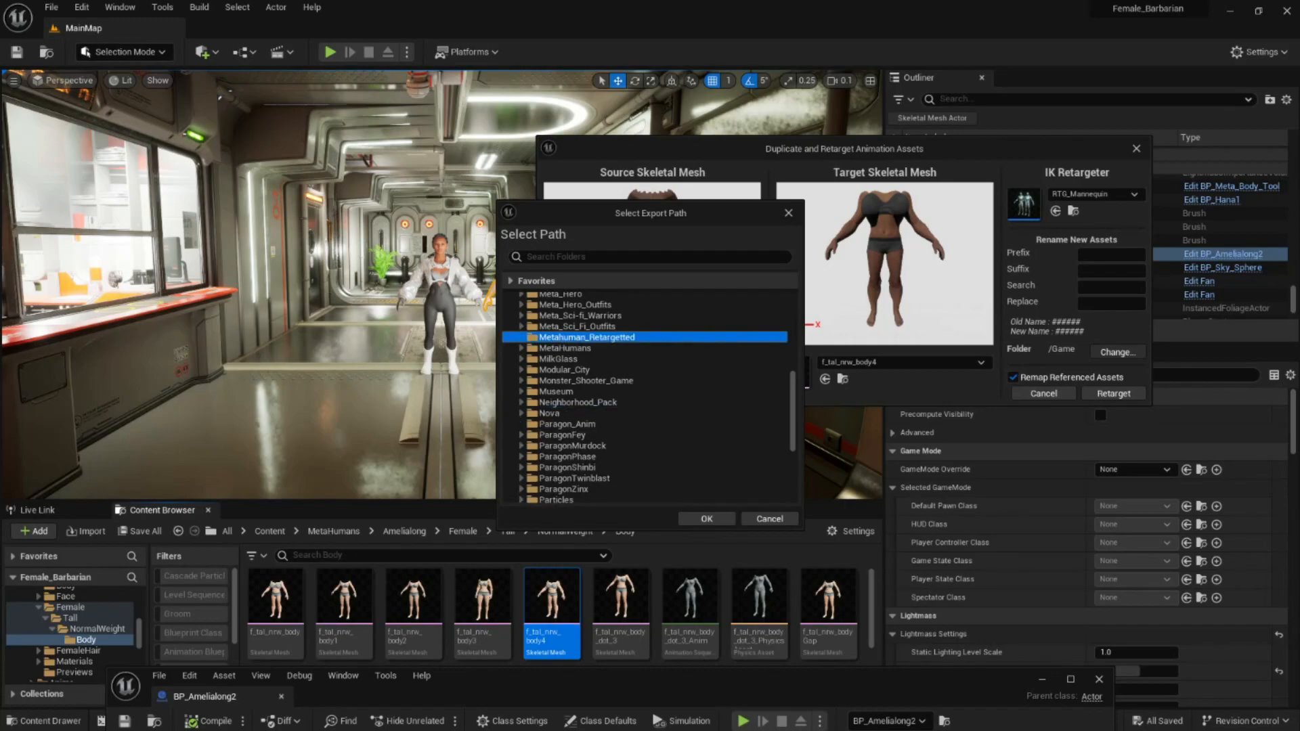
{"action": "key", "text": "Return"}
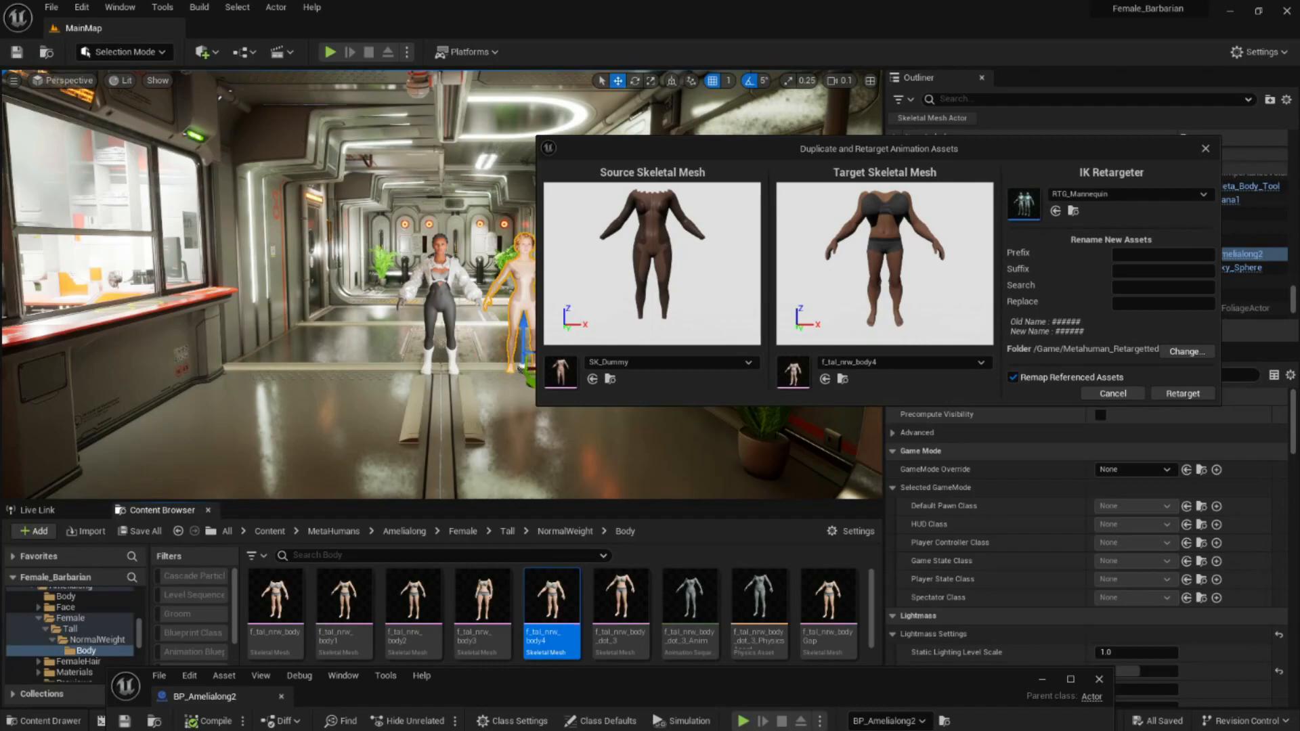
Run the retargeting, select the new AnimBP_Child_Slot_3 and save all assets
{"action": "left_click", "coordinate": [1183, 393]}
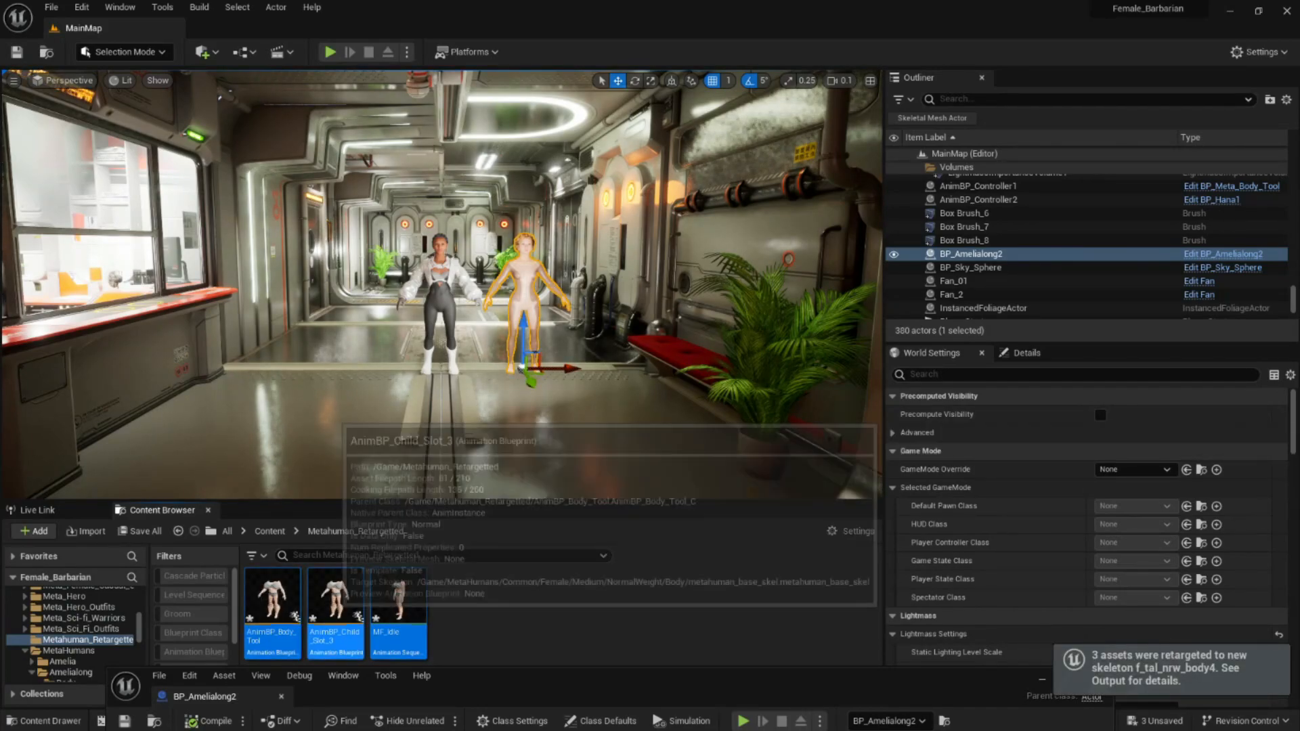
{"action": "left_click", "coordinate": [338, 609]}
{"action": "key", "text": "ctrl+shift+s"}
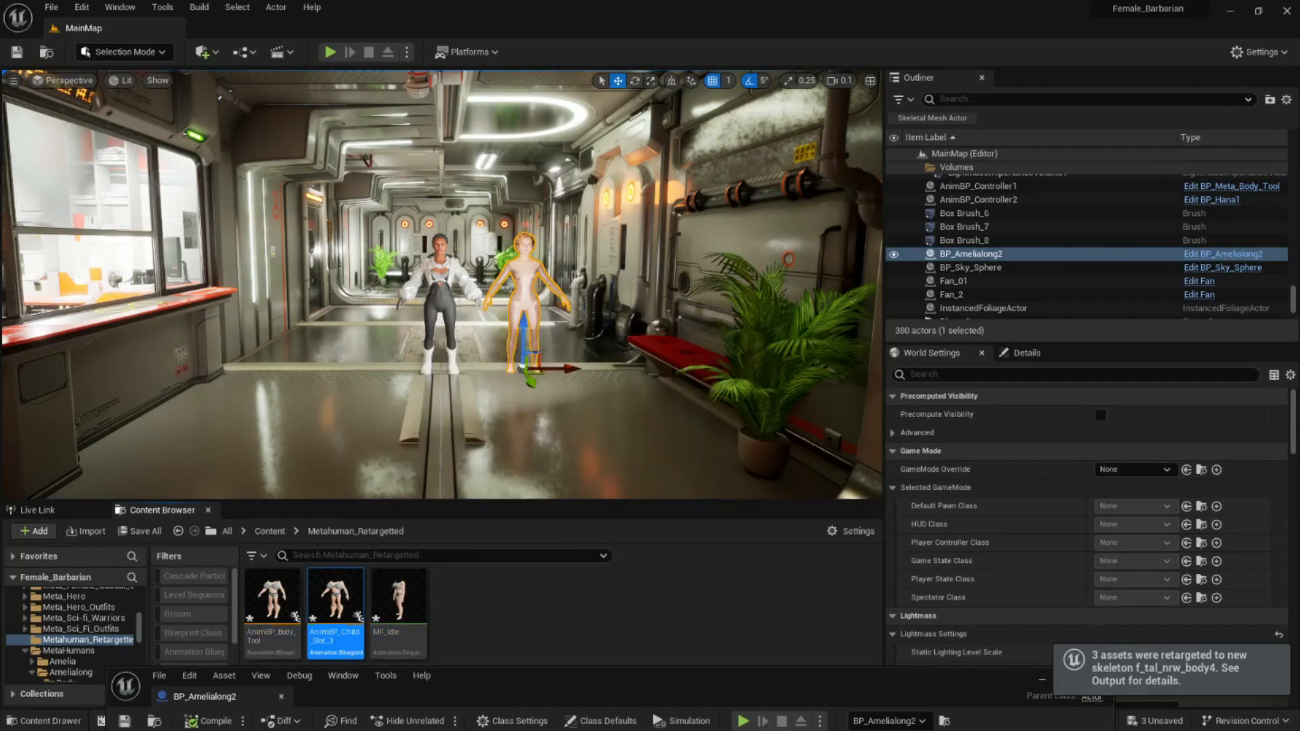
Browse to the f_tal_nrw_body4 mesh from BP_Amelialong2's Body component and open it in the skeletal mesh editor
{"action": "left_click_drag", "start_coordinate": [666, 671], "coordinate": [720, 250]}
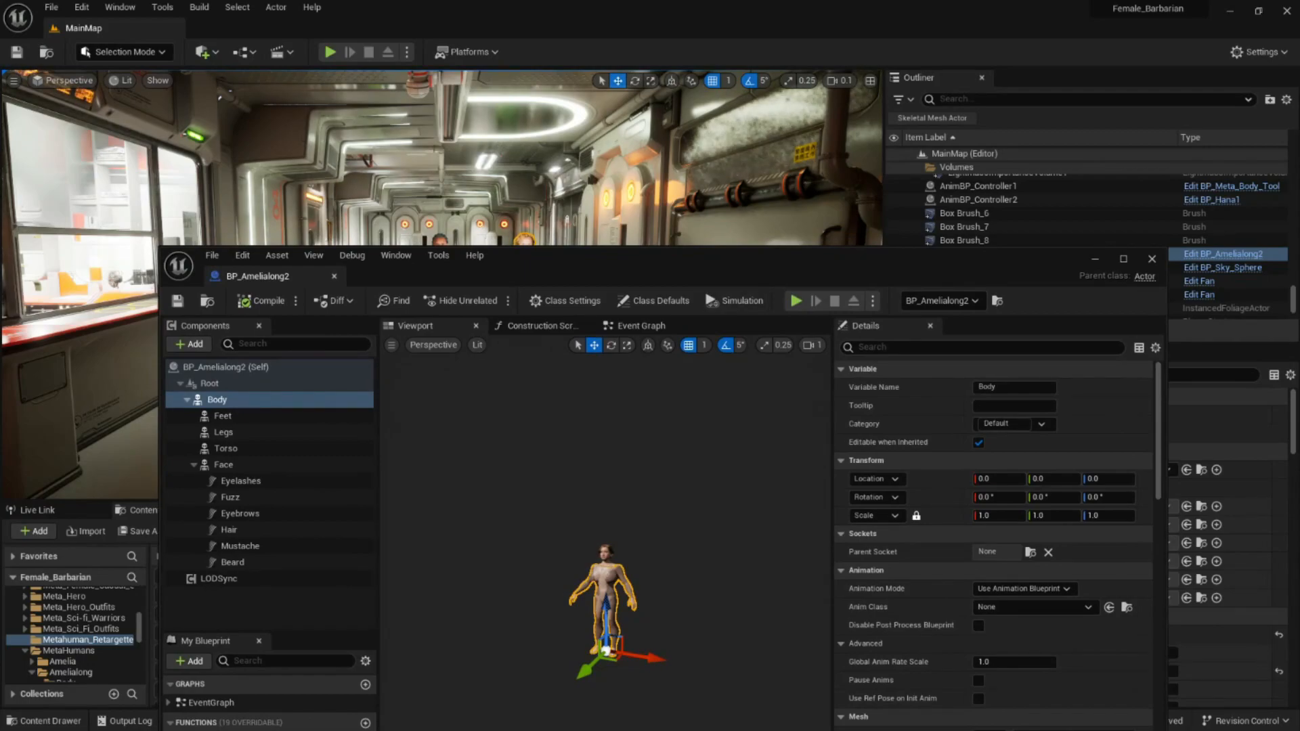
{"action": "left_click_drag", "start_coordinate": [580, 261], "coordinate": [471, 174]}
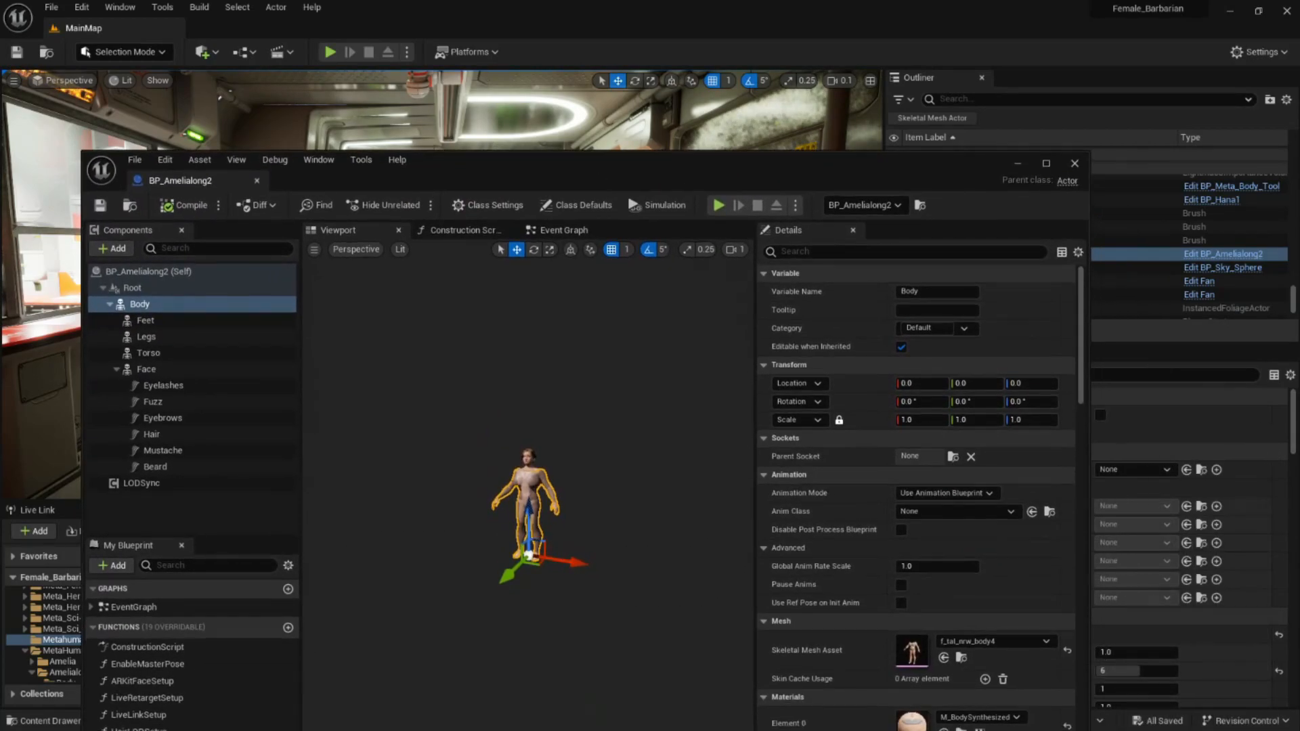
{"action": "left_click", "coordinate": [961, 658]}
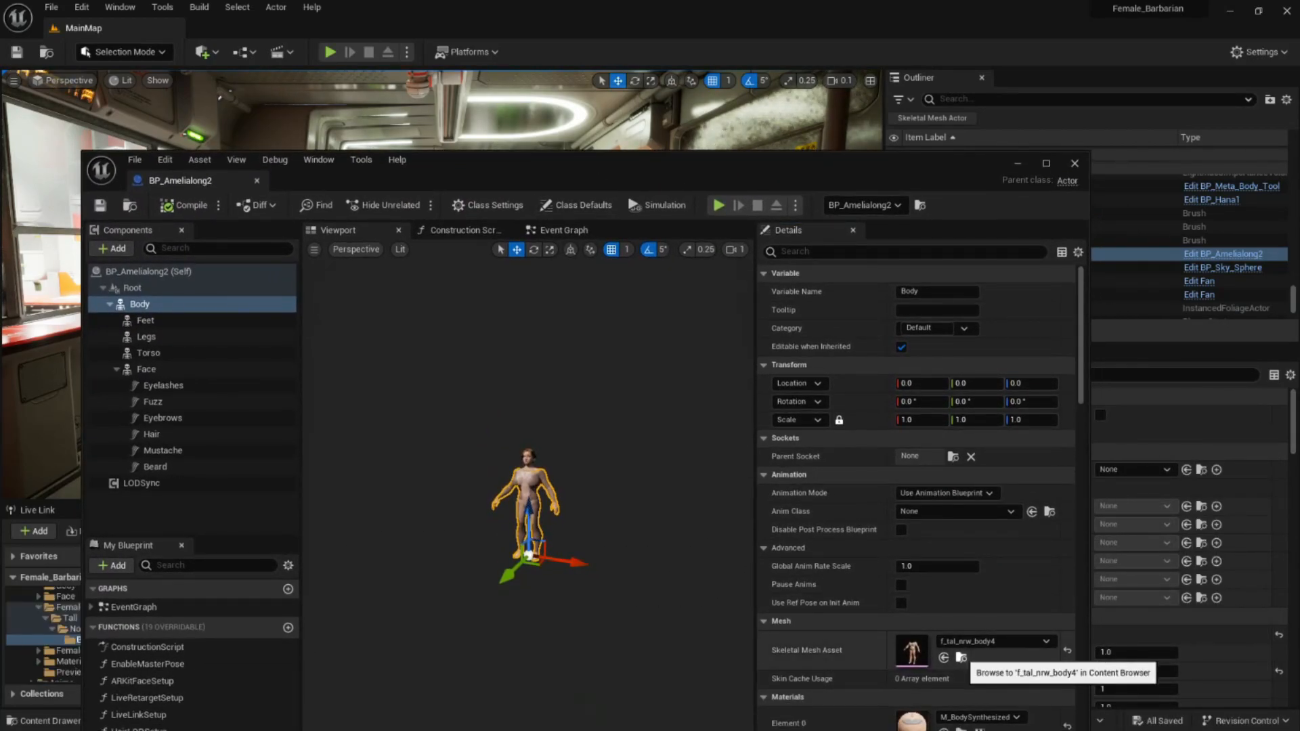
{"action": "left_click_drag", "start_coordinate": [839, 170], "coordinate": [737, 690]}
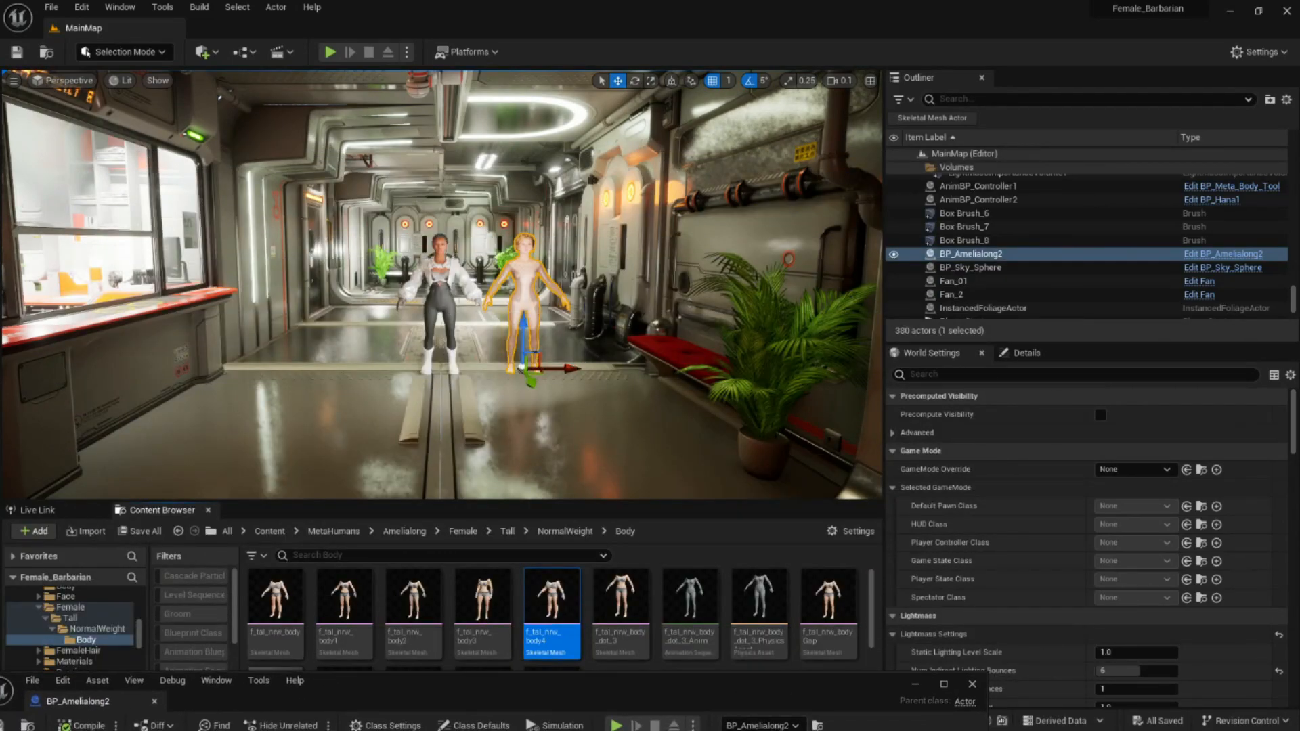
{"action": "mouse_move", "coordinate": [276, 610]}
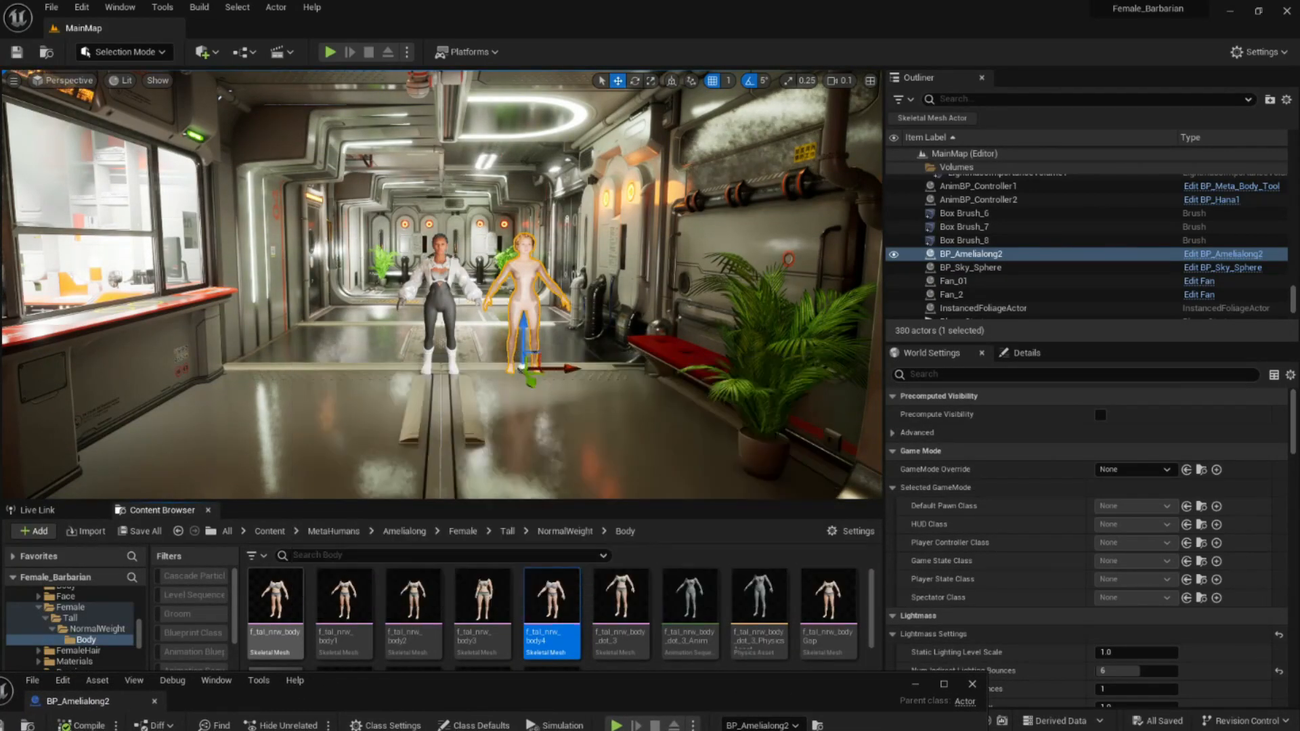
{"action": "left_click_drag", "start_coordinate": [626, 701], "coordinate": [599, 248]}
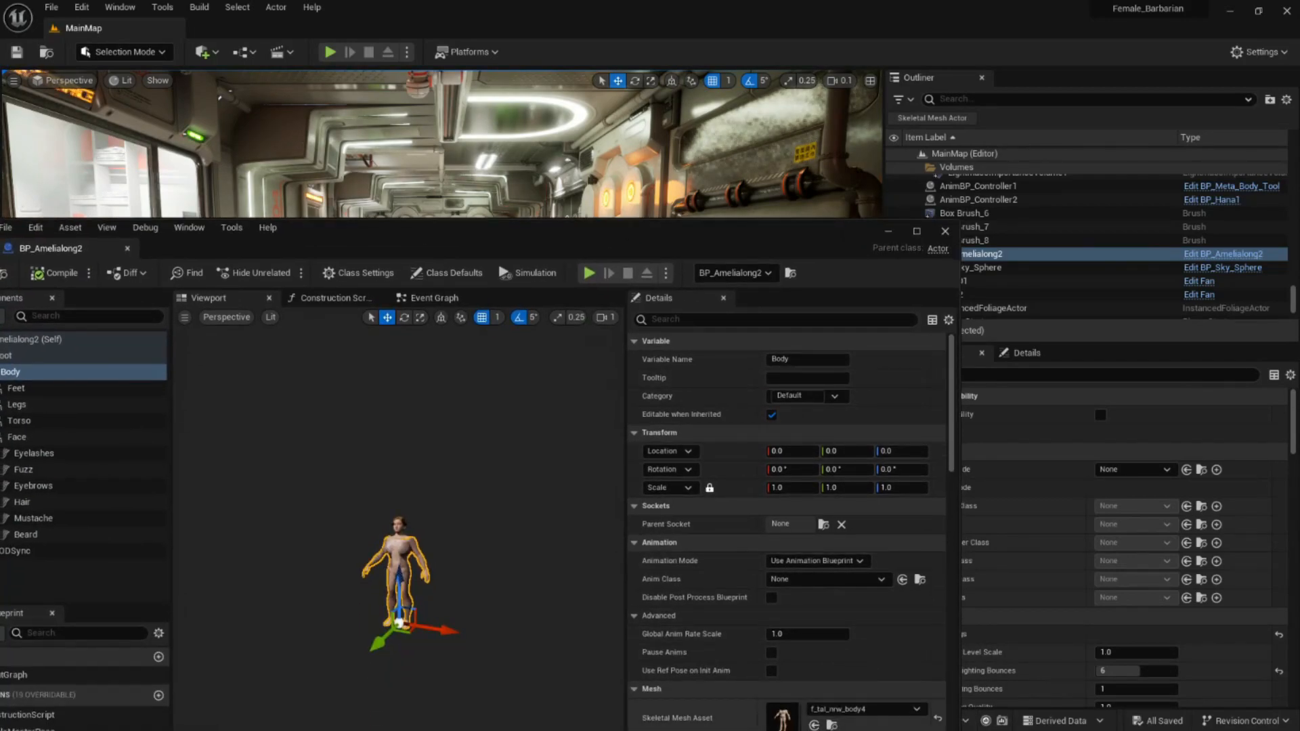
{"action": "left_click_drag", "start_coordinate": [675, 230], "coordinate": [691, 679]}
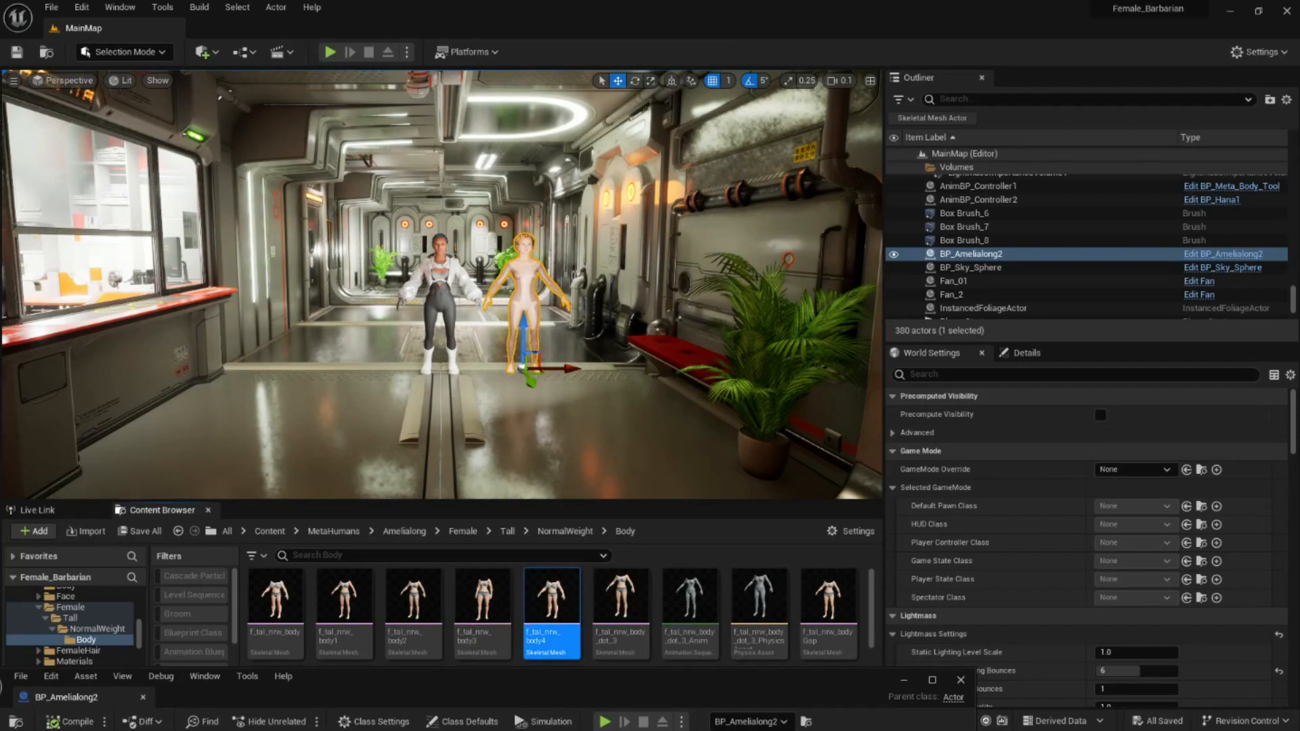
{"action": "double_click", "coordinate": [550, 600]}
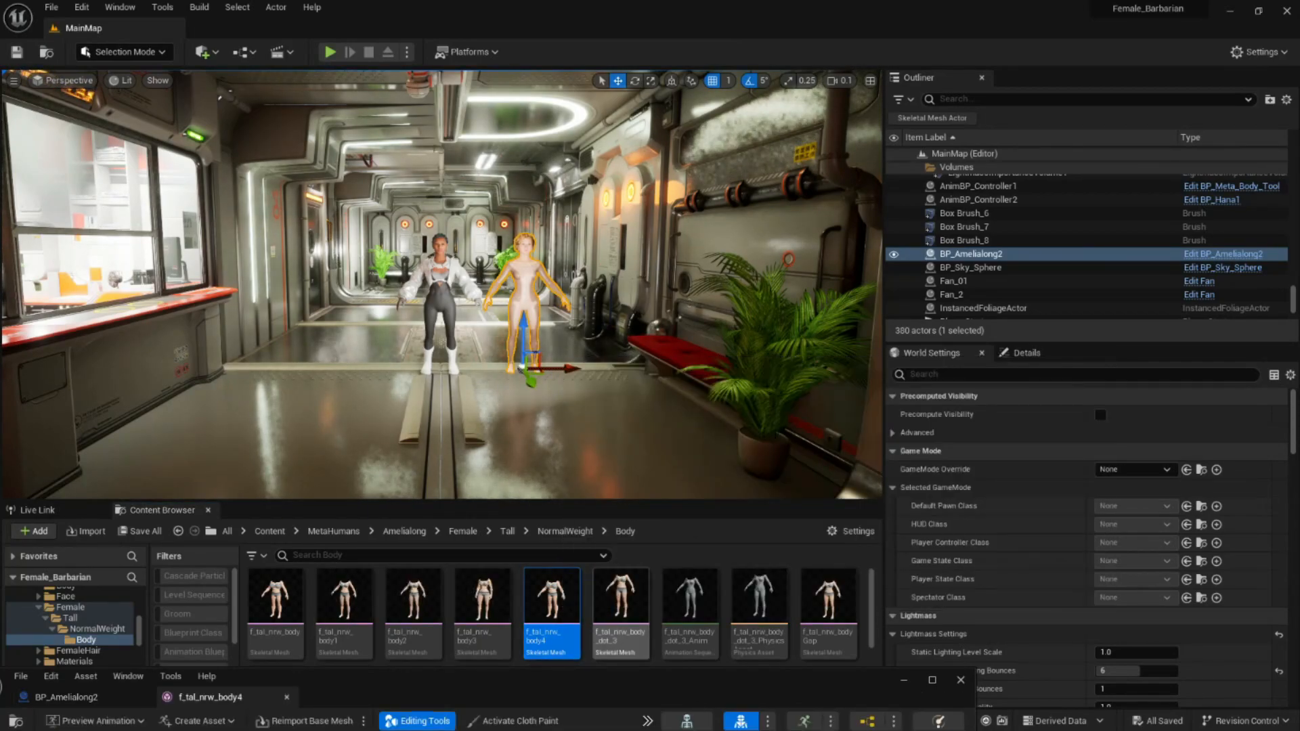
{"action": "left_click_drag", "start_coordinate": [607, 685], "coordinate": [749, 169]}
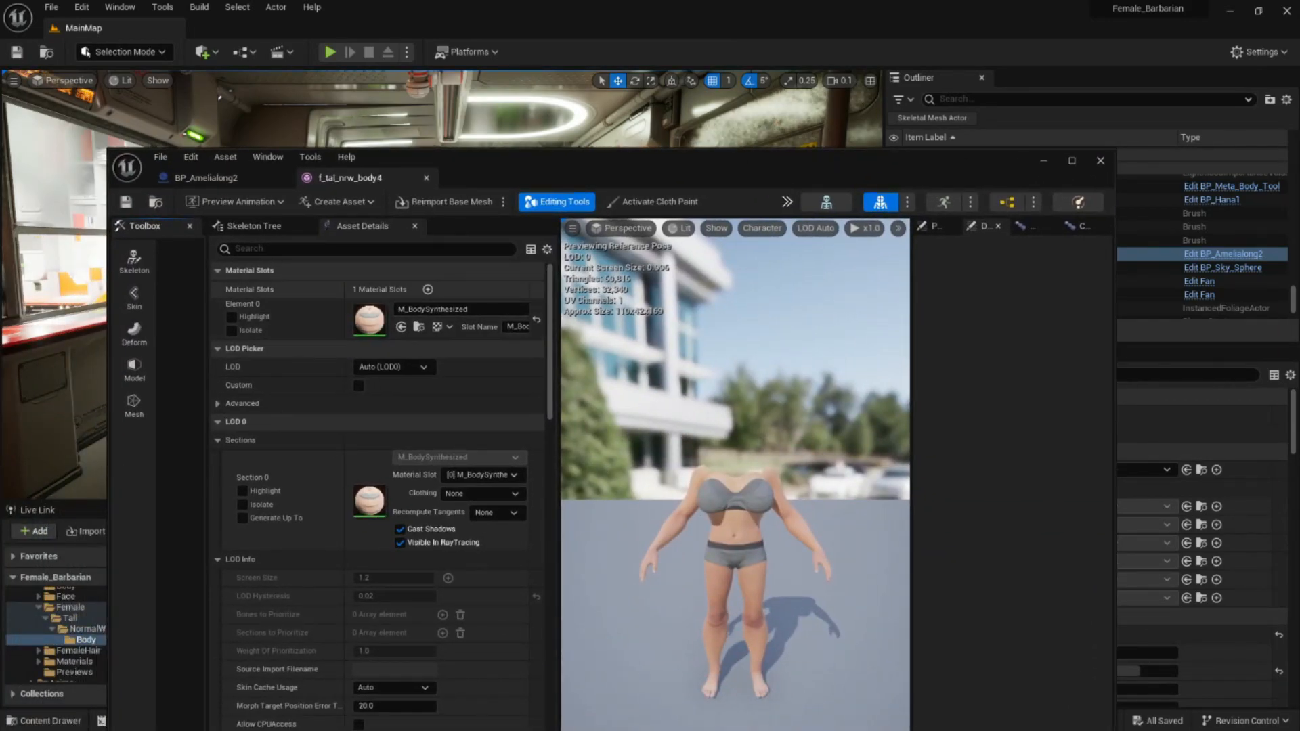
Set the mesh's Post Process Anim Blueprint to AnimBP_Child_Slot_3 from the Metahuman_Retargetted folder and save the mesh
{"action": "left_click", "coordinate": [366, 250]}
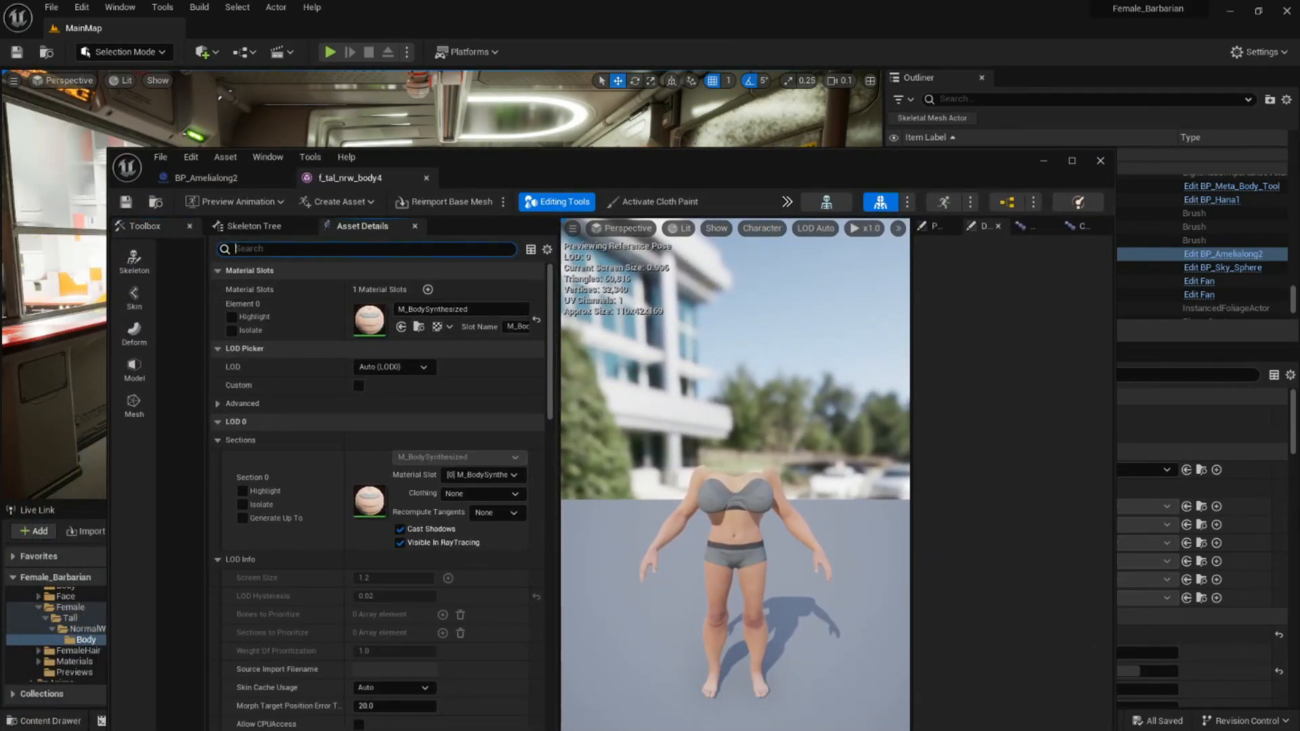
{"action": "type", "text": "post"}
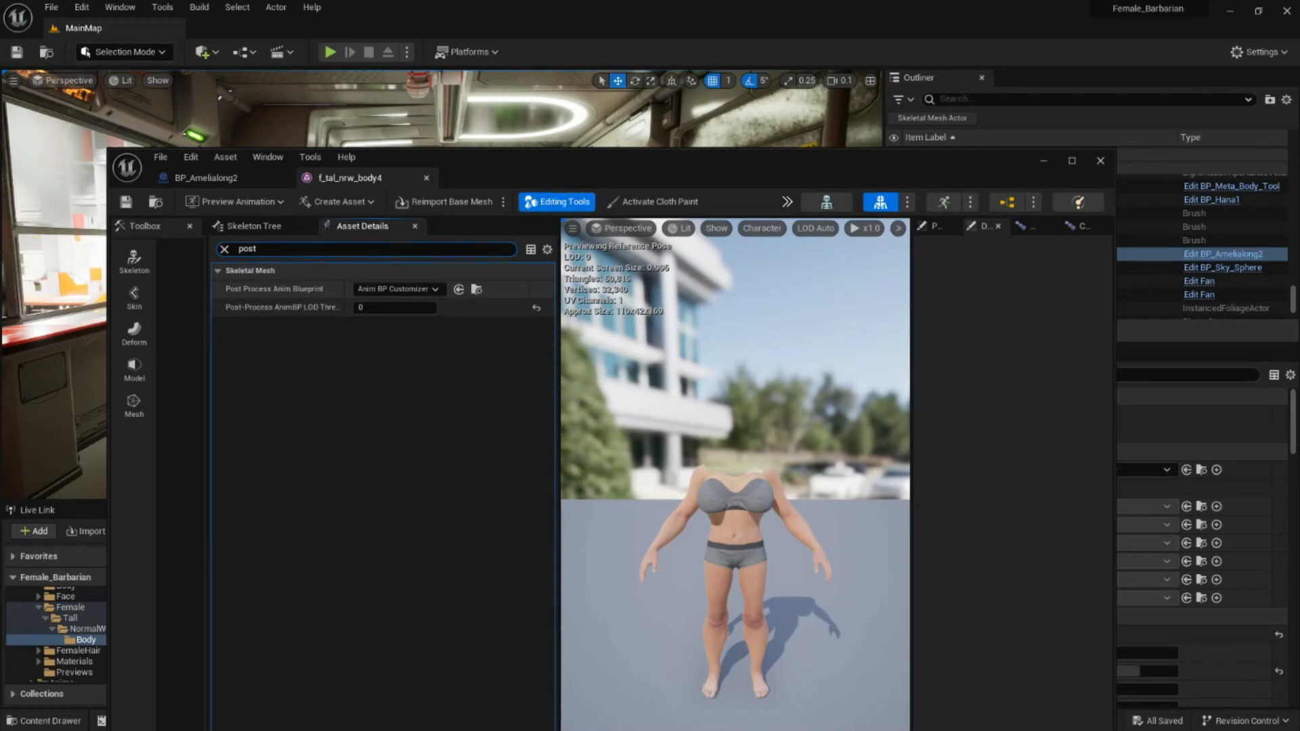
{"action": "left_click", "coordinate": [398, 290]}
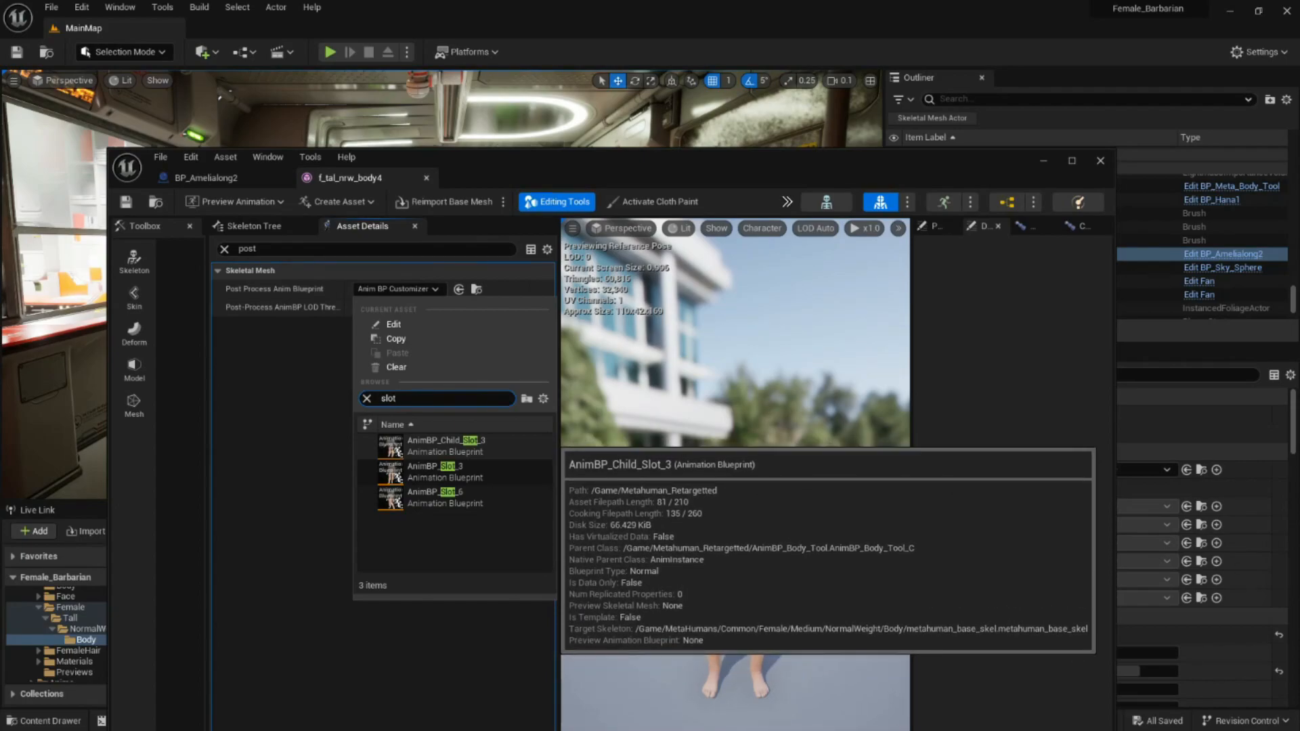
{"action": "left_click", "coordinate": [447, 445]}
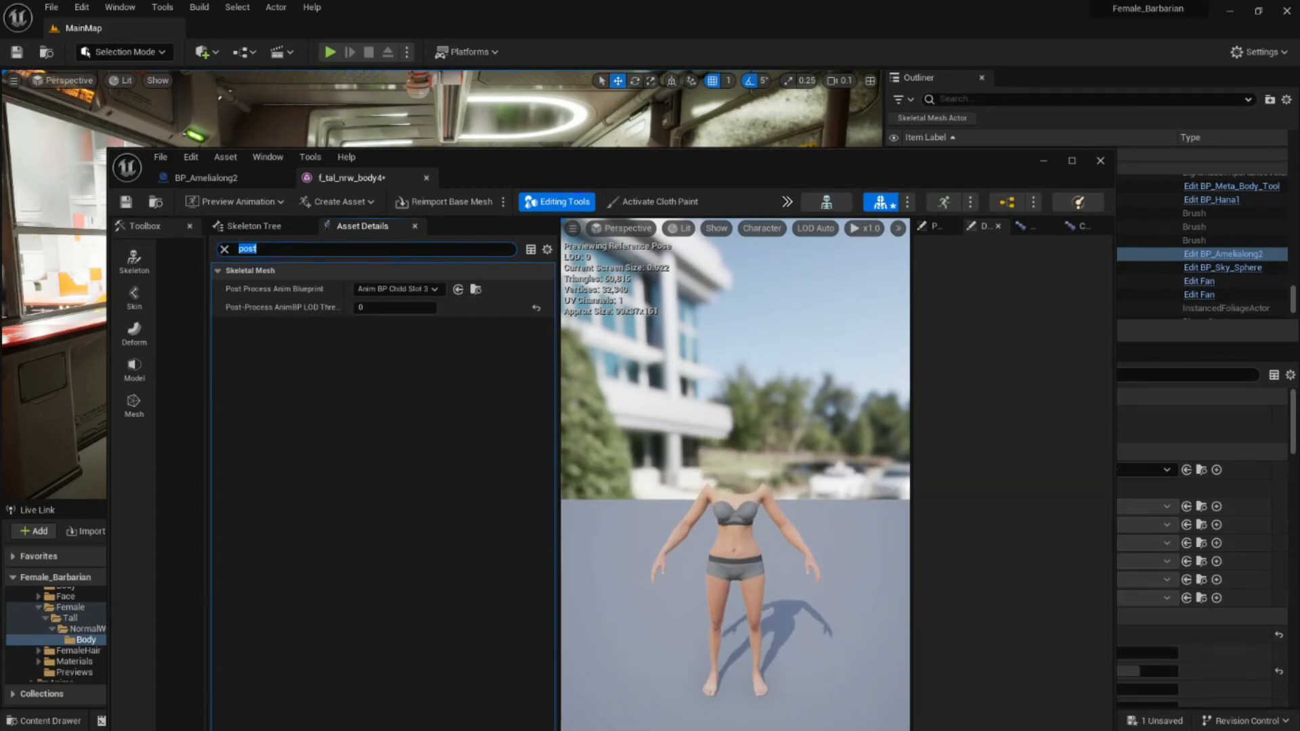
{"action": "left_click", "coordinate": [126, 202]}
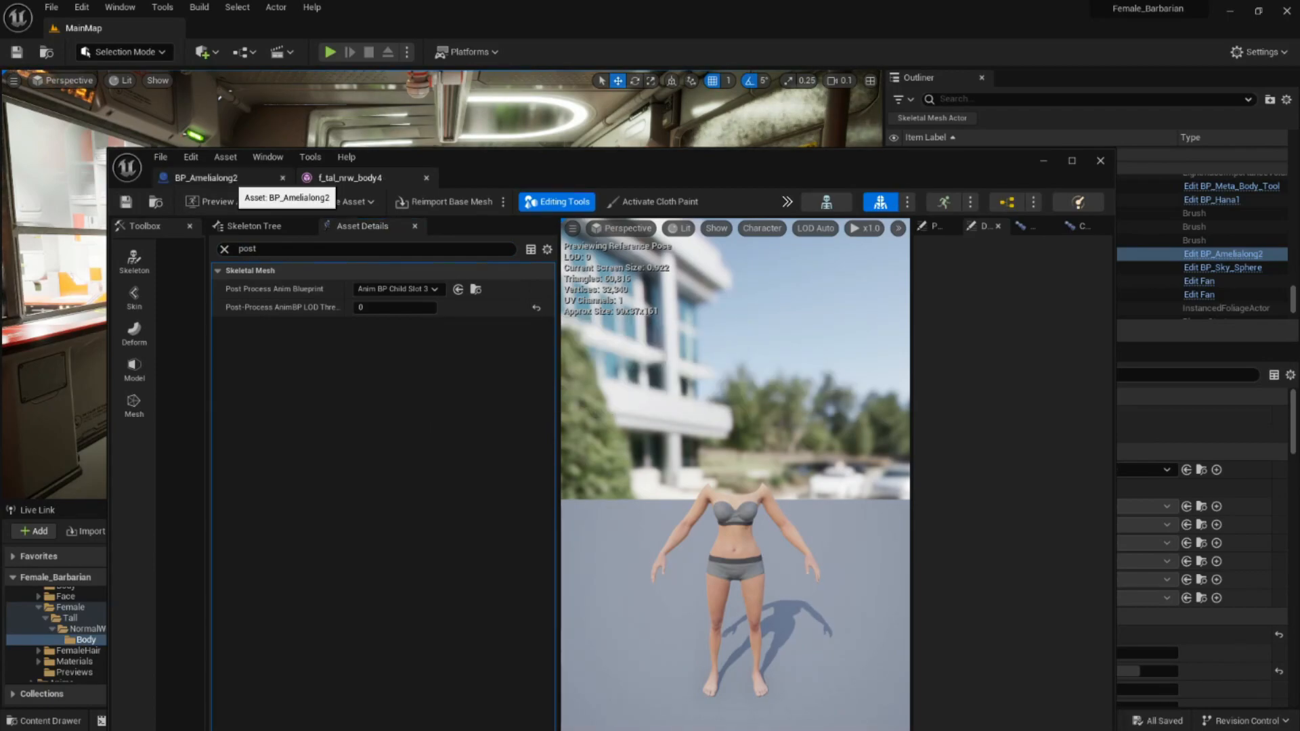
Return to the BP_Amelialong2 blueprint and uncover the level viewport to examine the character's body there
{"action": "left_click", "coordinate": [227, 177]}
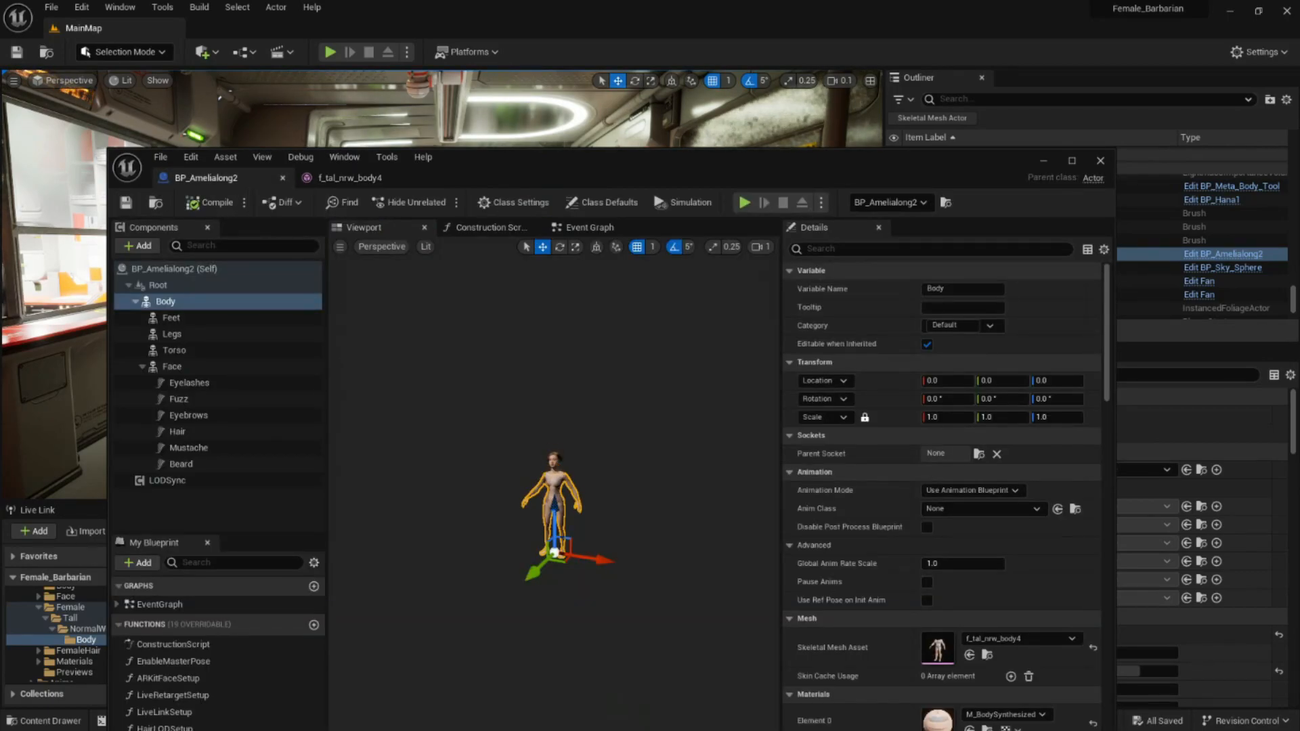
{"action": "left_click_drag", "start_coordinate": [610, 163], "coordinate": [461, 363]}
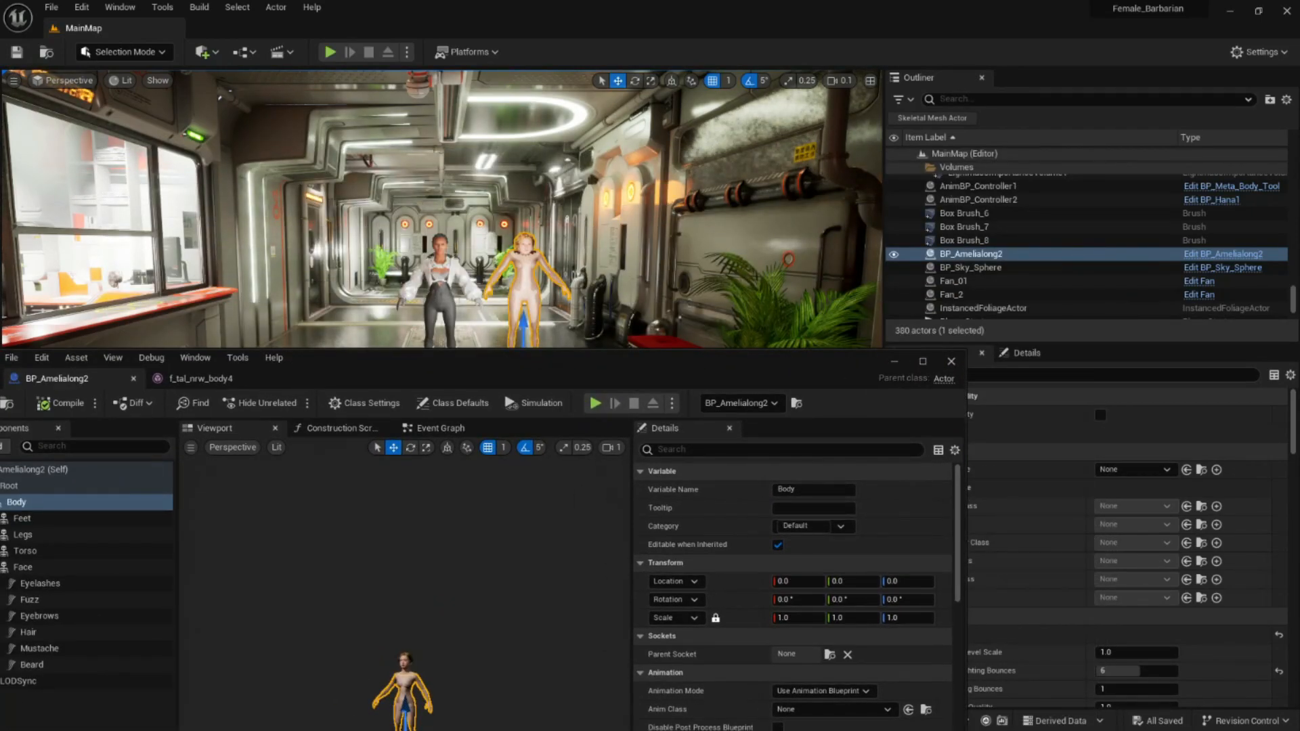
Play the level and compare body Slot 8 and Slot 3 on both characters, finishing on Slot 8 before stopping the simulation
{"action": "left_click", "coordinate": [333, 27]}
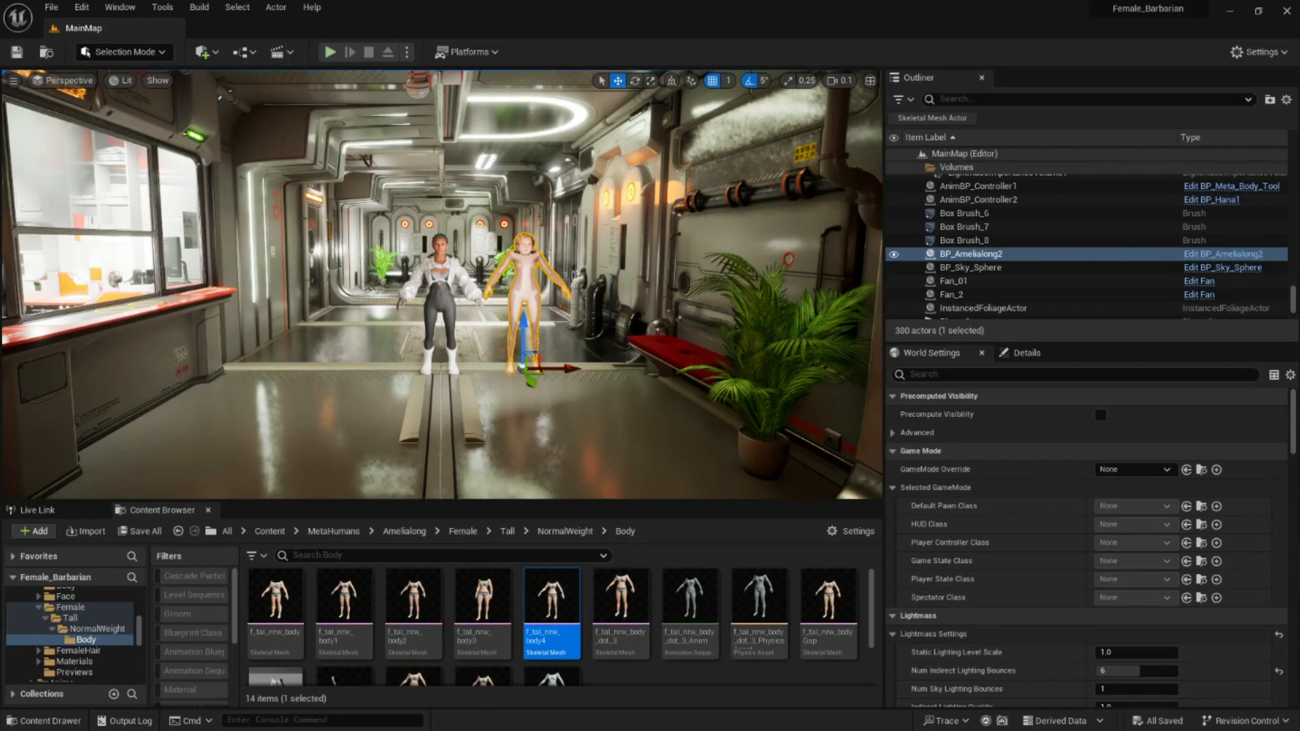
{"action": "left_click", "coordinate": [330, 53]}
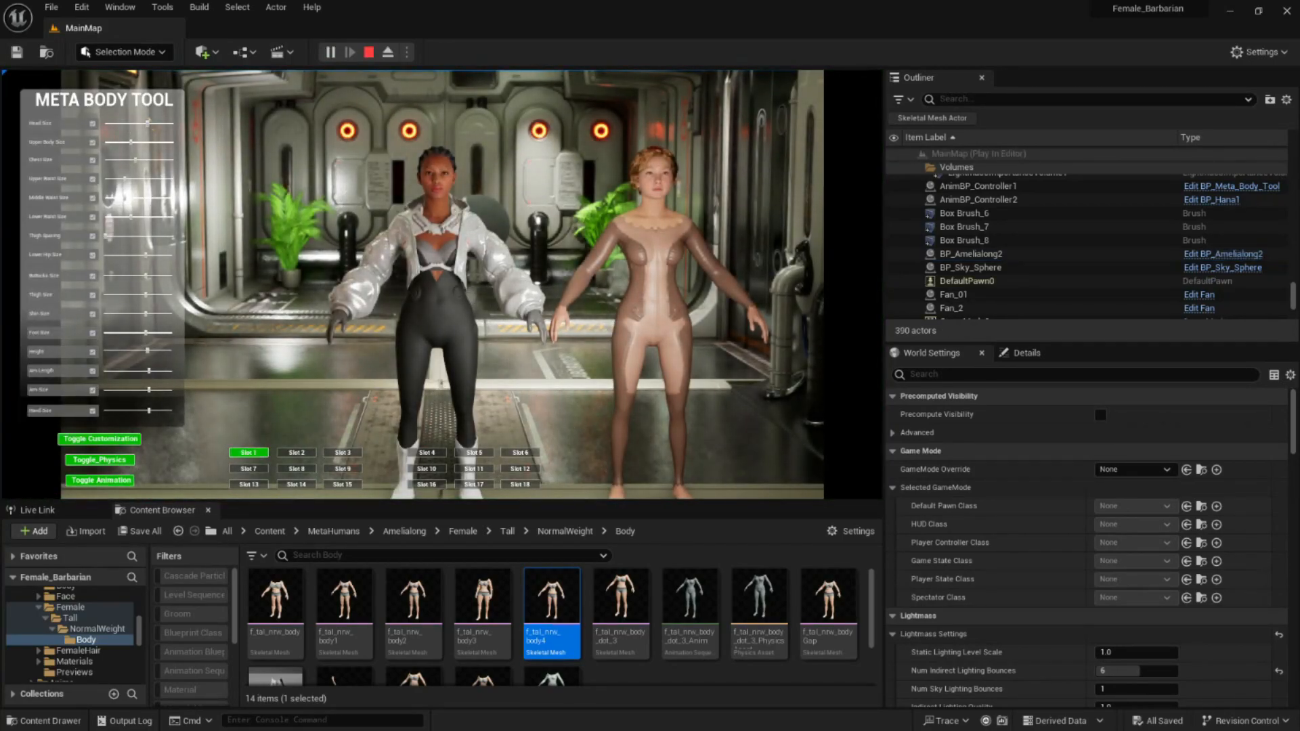
{"action": "left_click", "coordinate": [296, 469]}
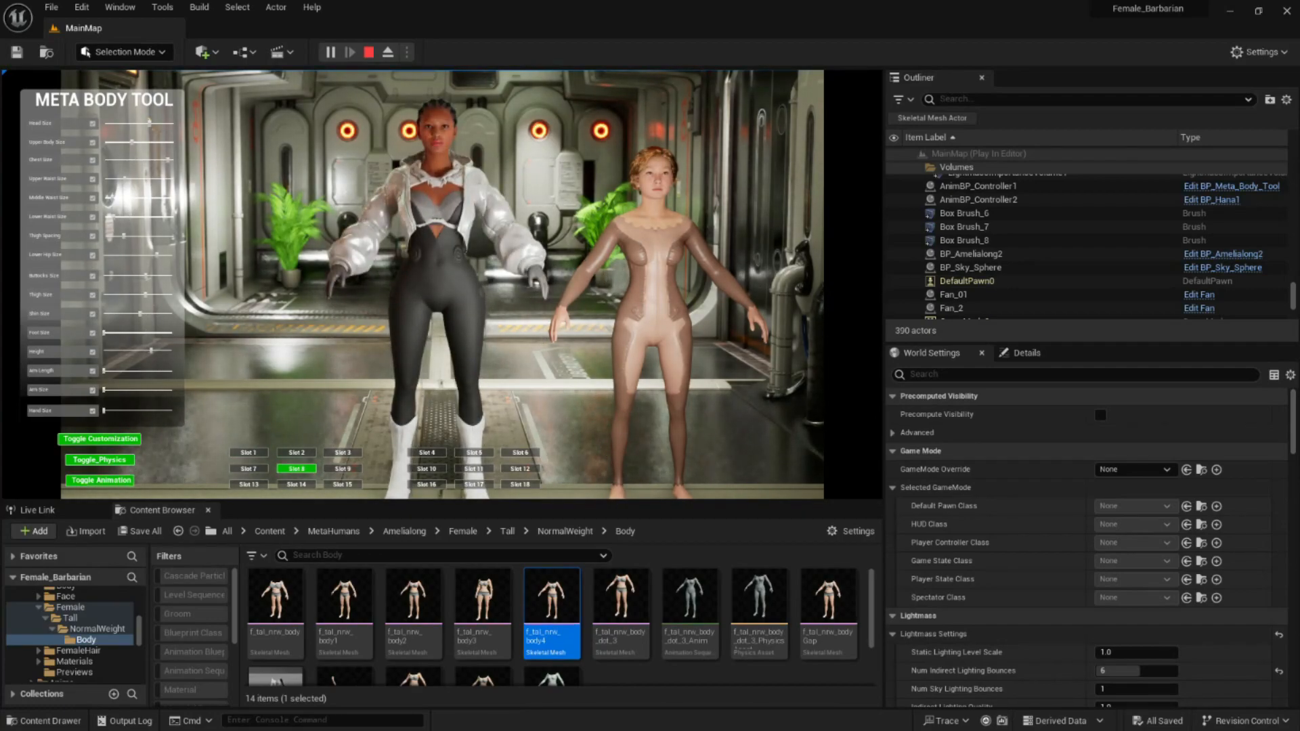
{"action": "left_click", "coordinate": [343, 452]}
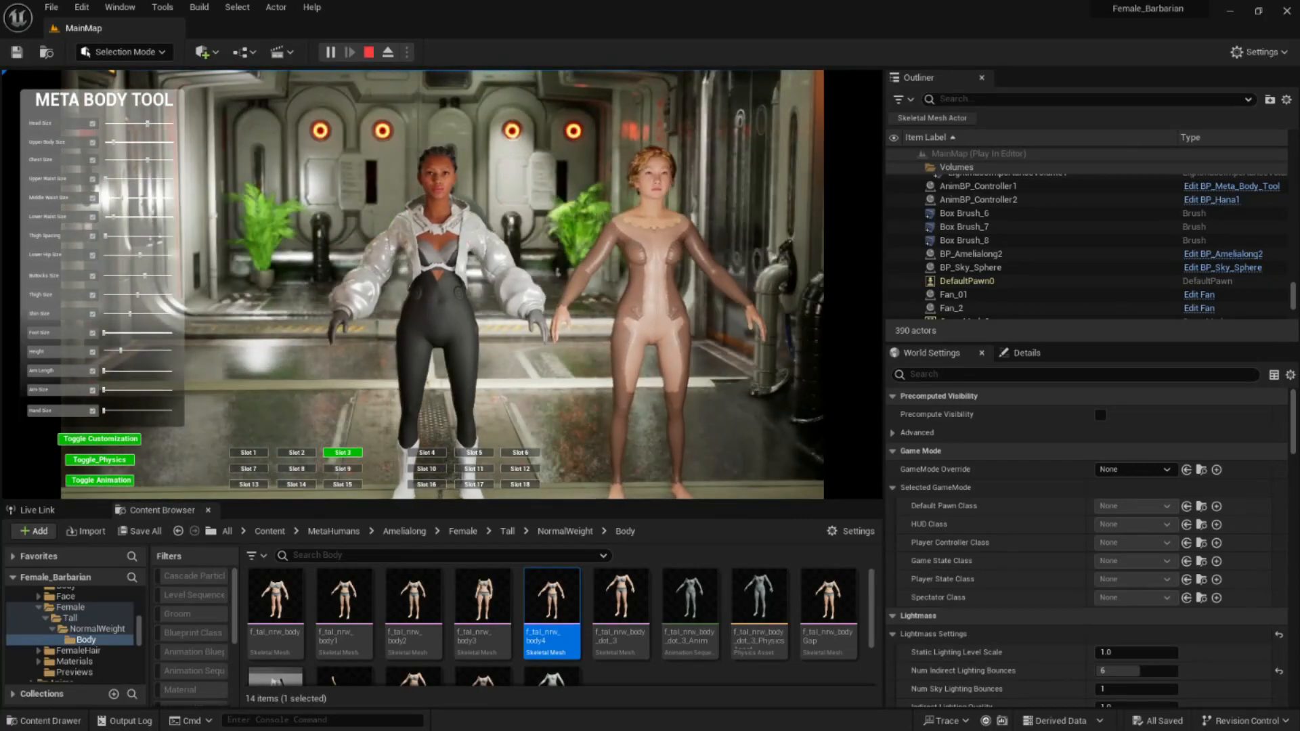
{"action": "left_click", "coordinate": [297, 469]}
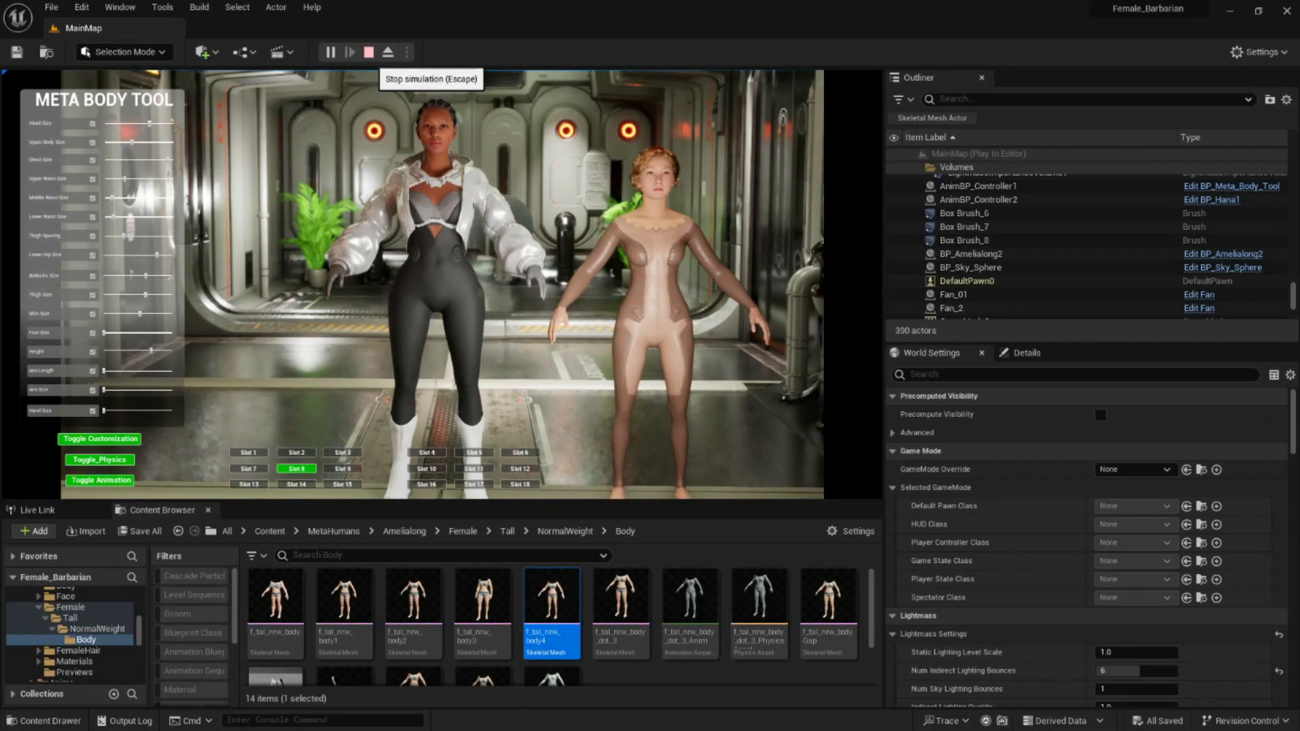
{"action": "key", "text": "a"}
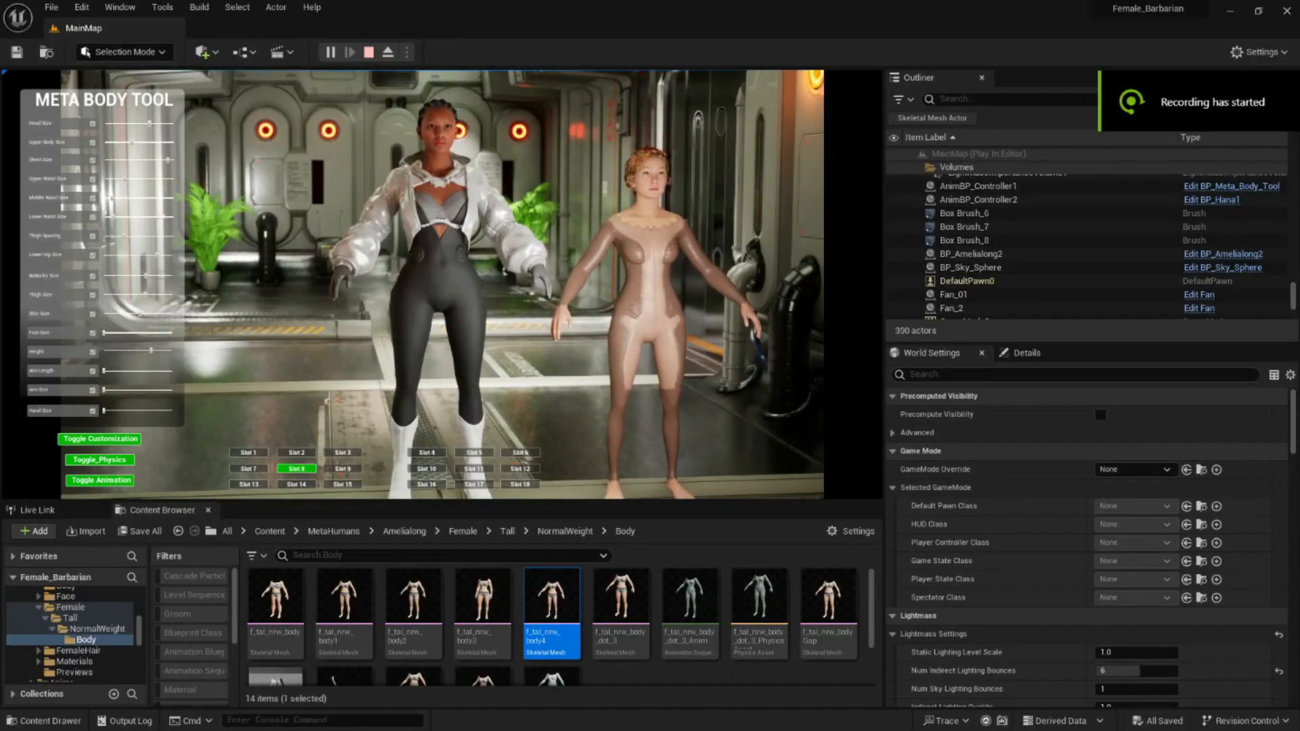
{"action": "left_click", "coordinate": [370, 52]}
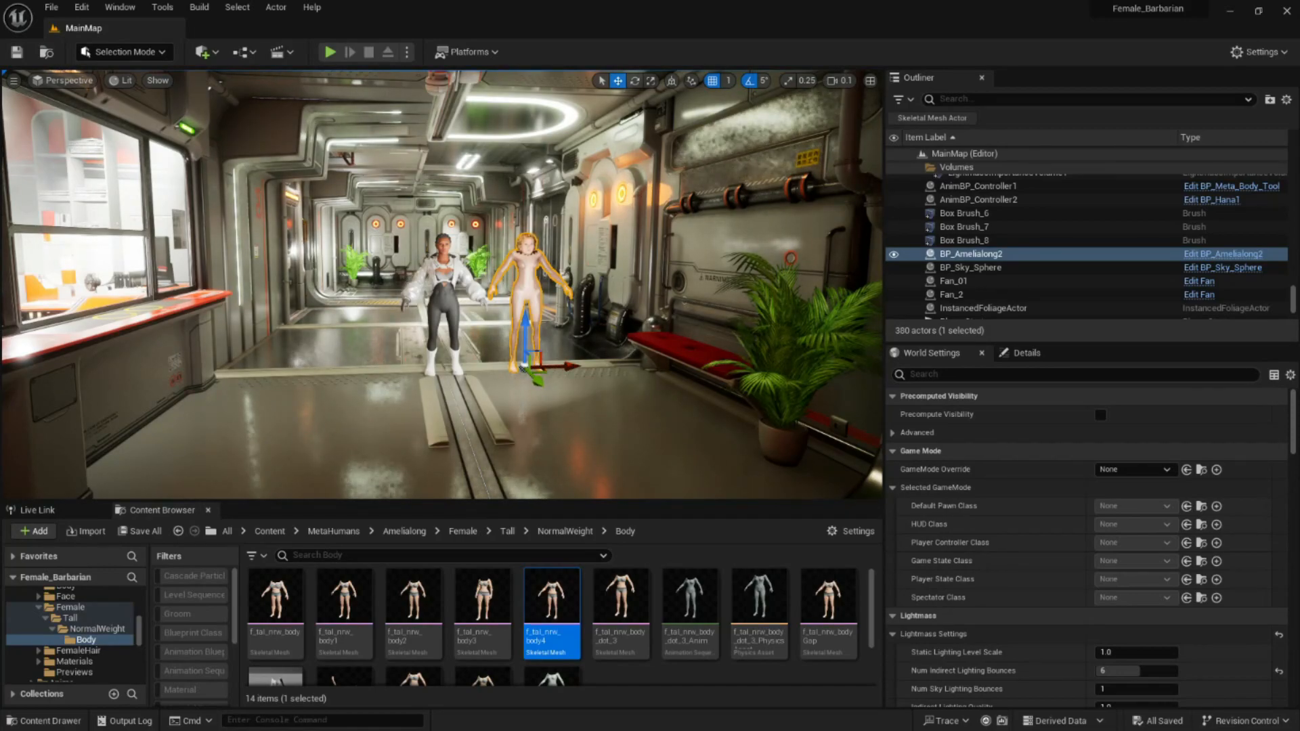
Delete the BP_Amelialong2 character from the level
{"action": "mouse_move", "coordinate": [443, 285]}
{"action": "right_mouse_down"}
{"action": "mouse_move", "coordinate": [406, 284]}
{"action": "mouse_move", "coordinate": [430, 285]}
{"action": "right_mouse_up"}
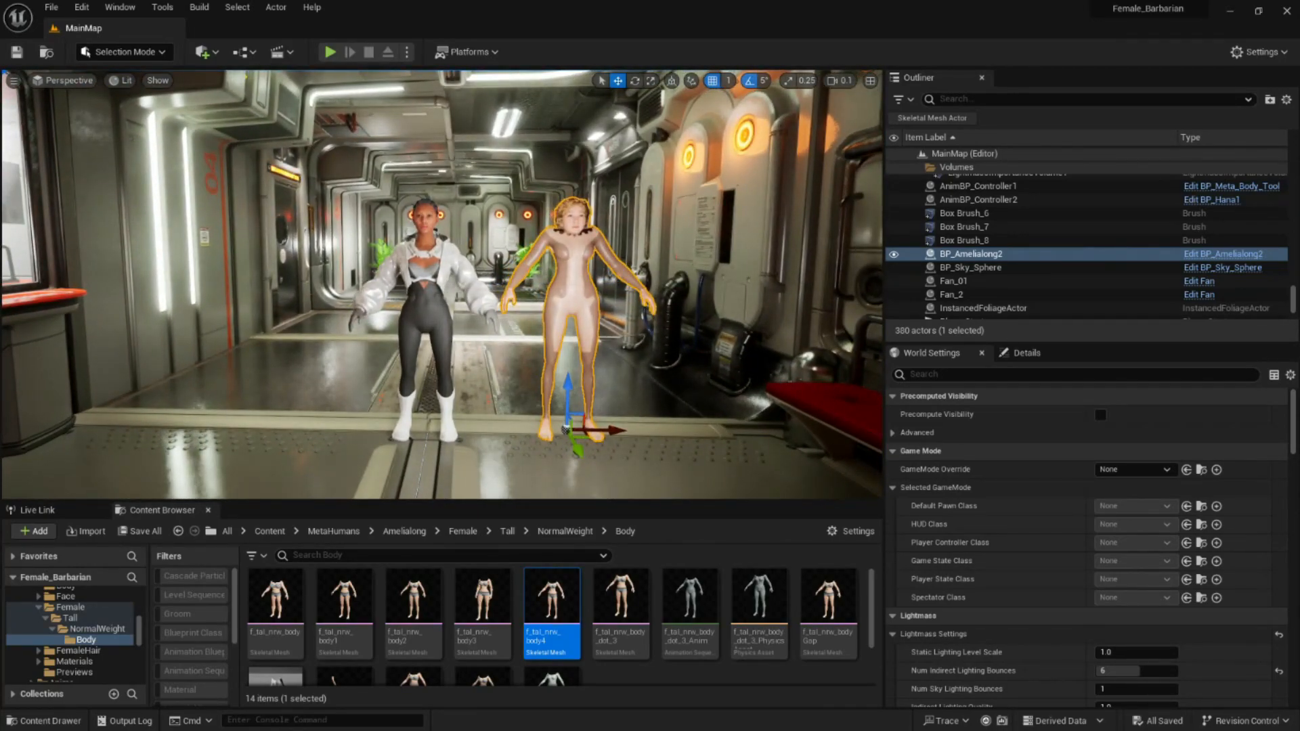
{"action": "key", "text": "Delete"}
{"action": "right_click_drag", "start_coordinate": [444, 284], "coordinate": [474, 284]}
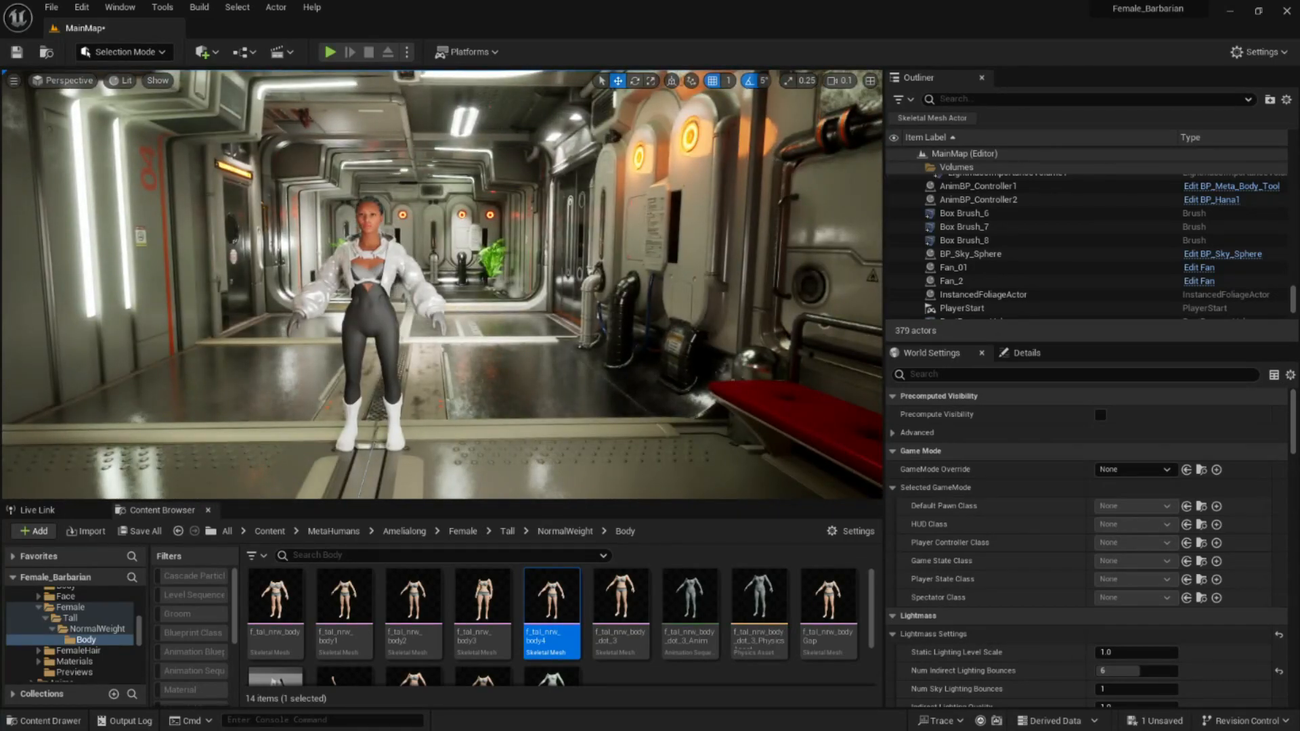
{"action": "key", "text": "ctrl+z"}
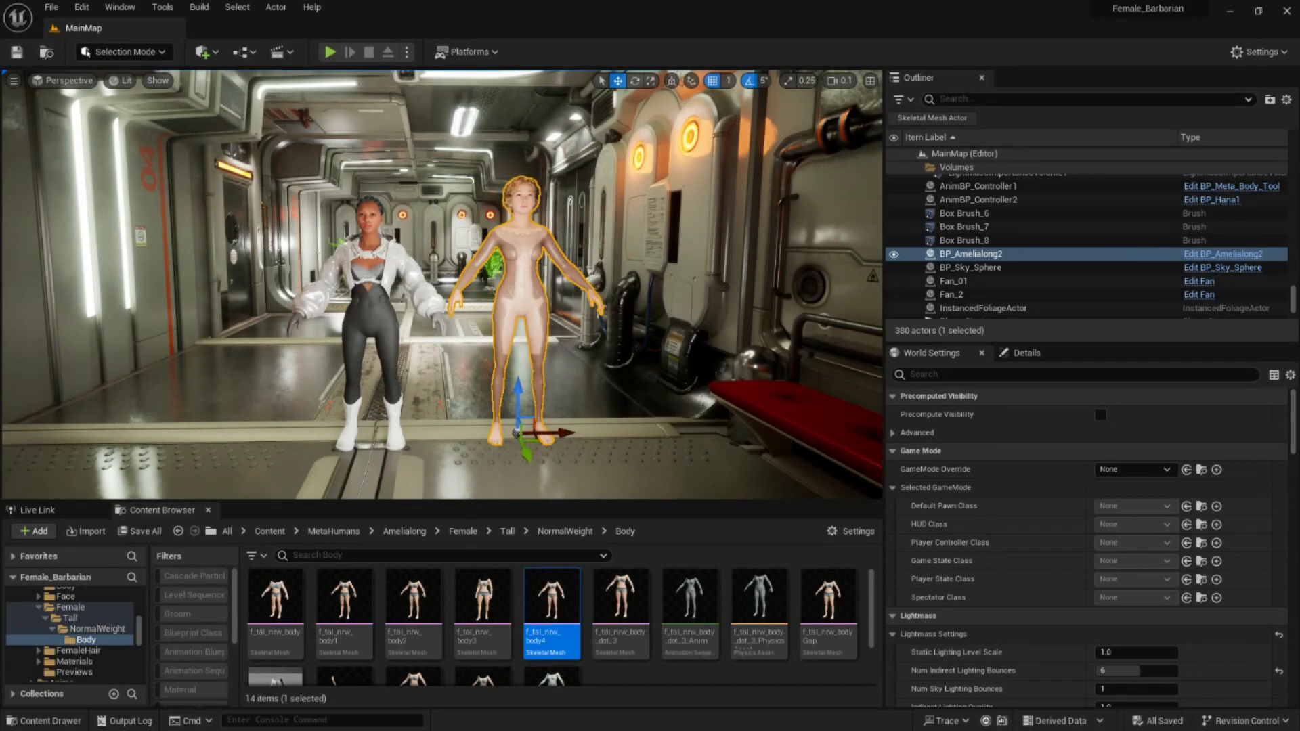
{"action": "key", "text": "Delete"}
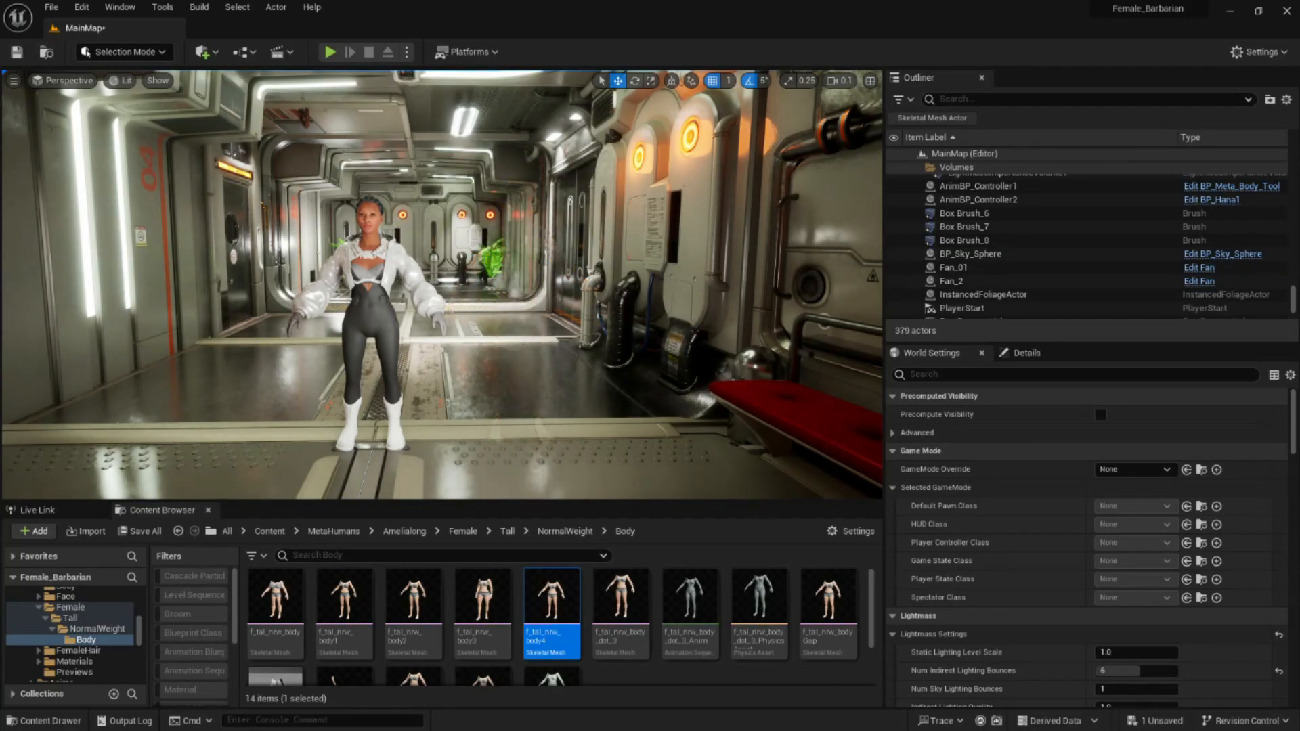
Select the remaining Hana character in the level and browse to its BP_Hana1 blueprint asset
{"action": "right_click_drag", "start_coordinate": [511, 272], "coordinate": [443, 277]}
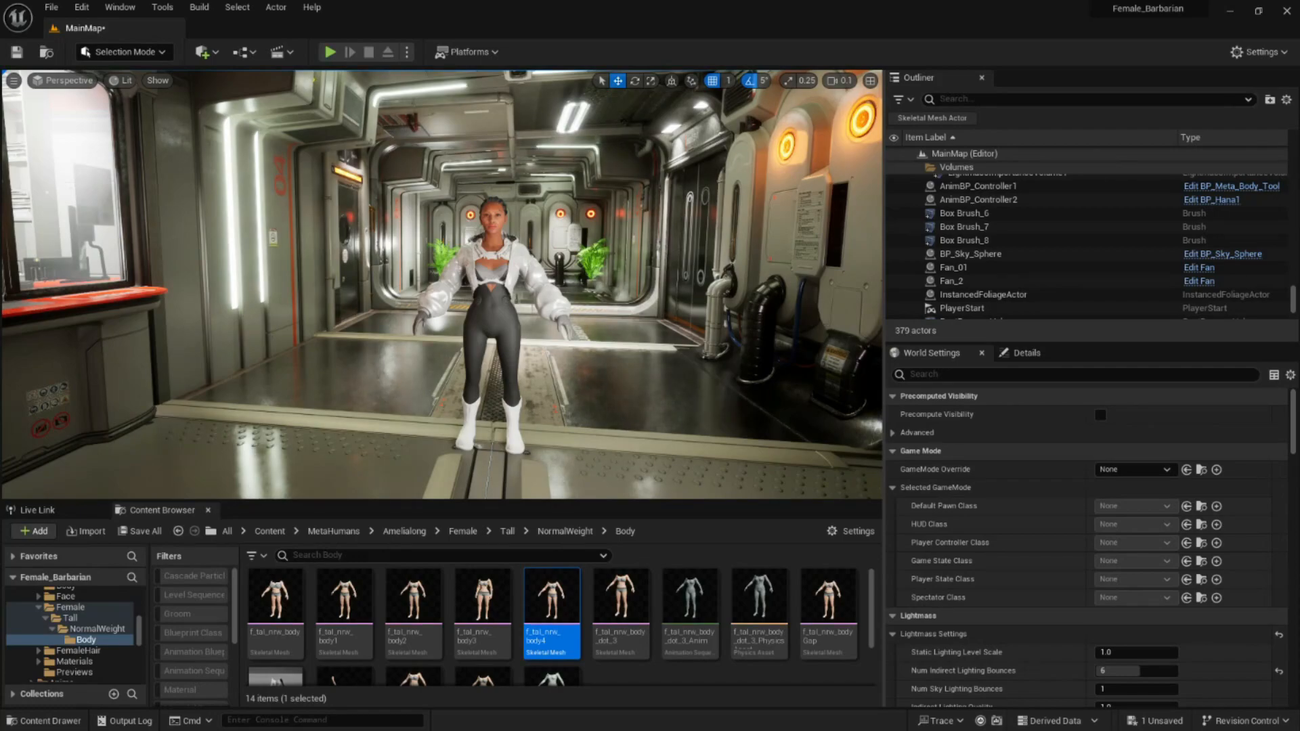
{"action": "left_click", "coordinate": [493, 313]}
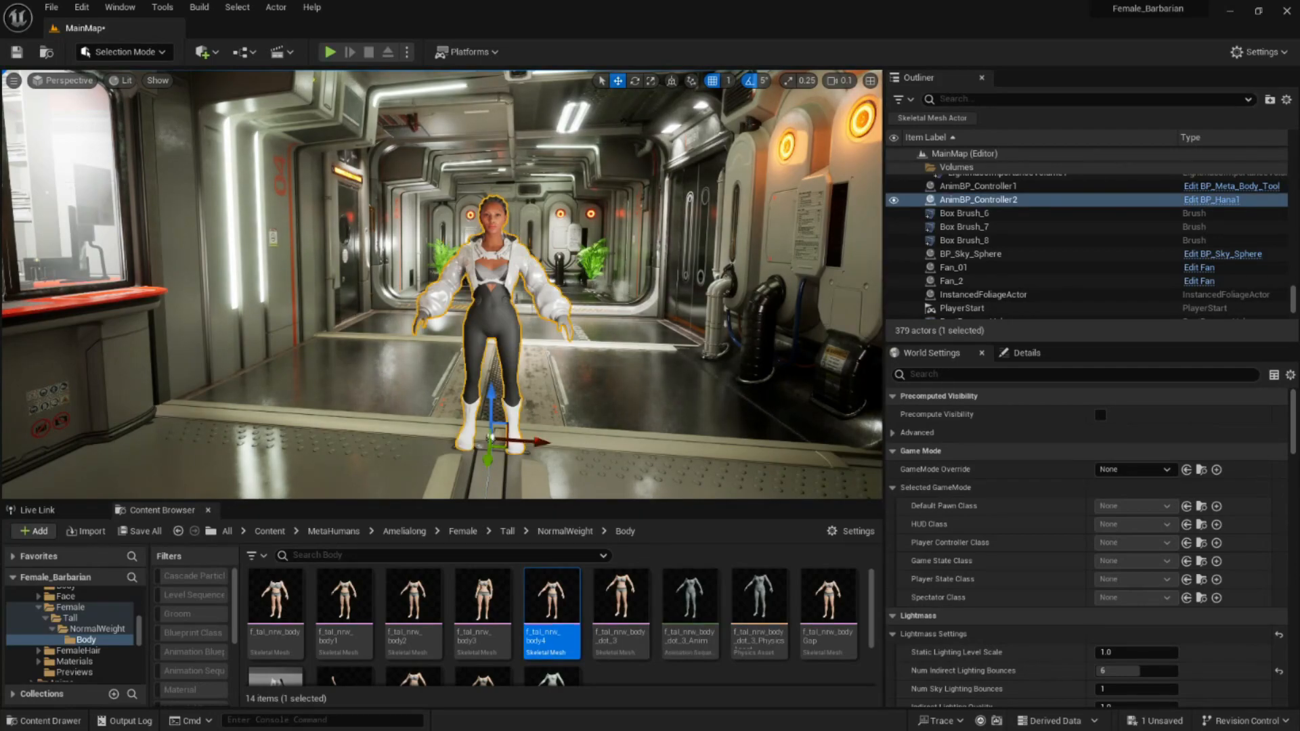
{"action": "right_click", "coordinate": [500, 264]}
{"action": "left_click", "coordinate": [545, 300]}
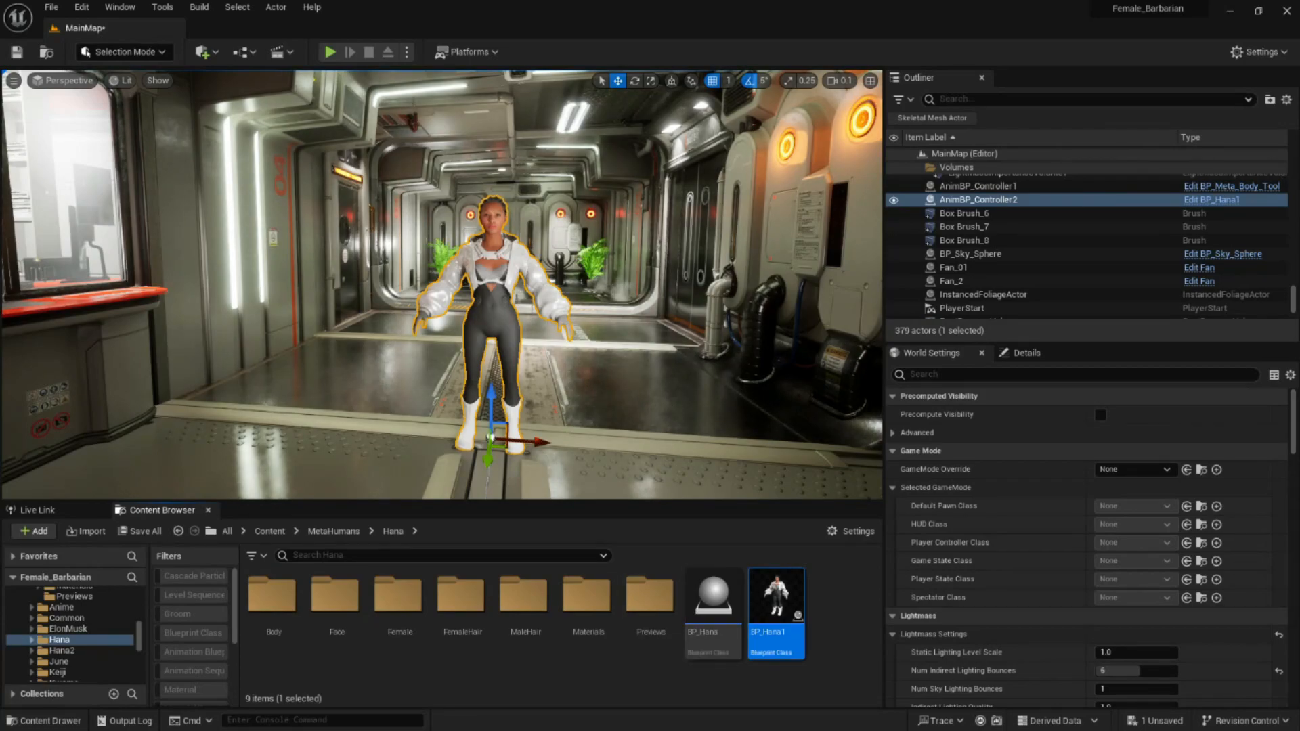
Create a Level Sequence named HanaSeq in the MetaHumans Hana folder
{"action": "right_click", "coordinate": [838, 610]}
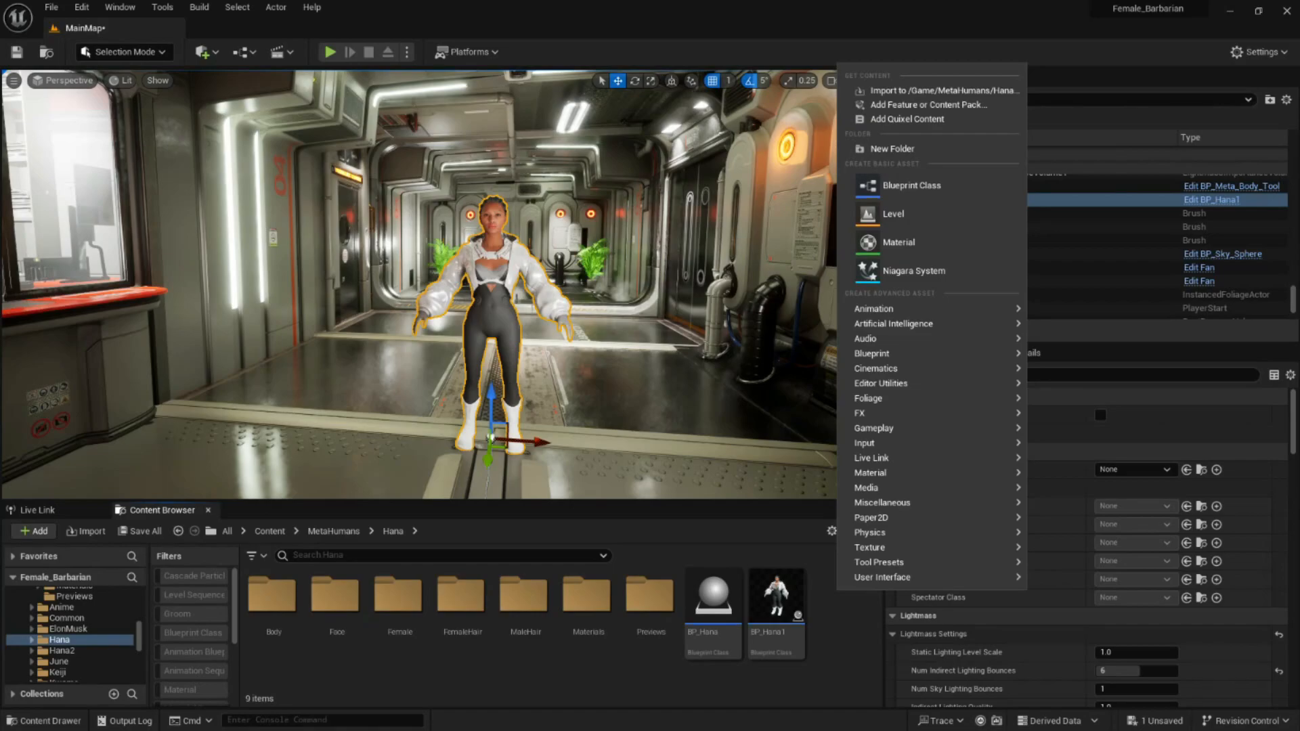
{"action": "key", "text": "Escape"}
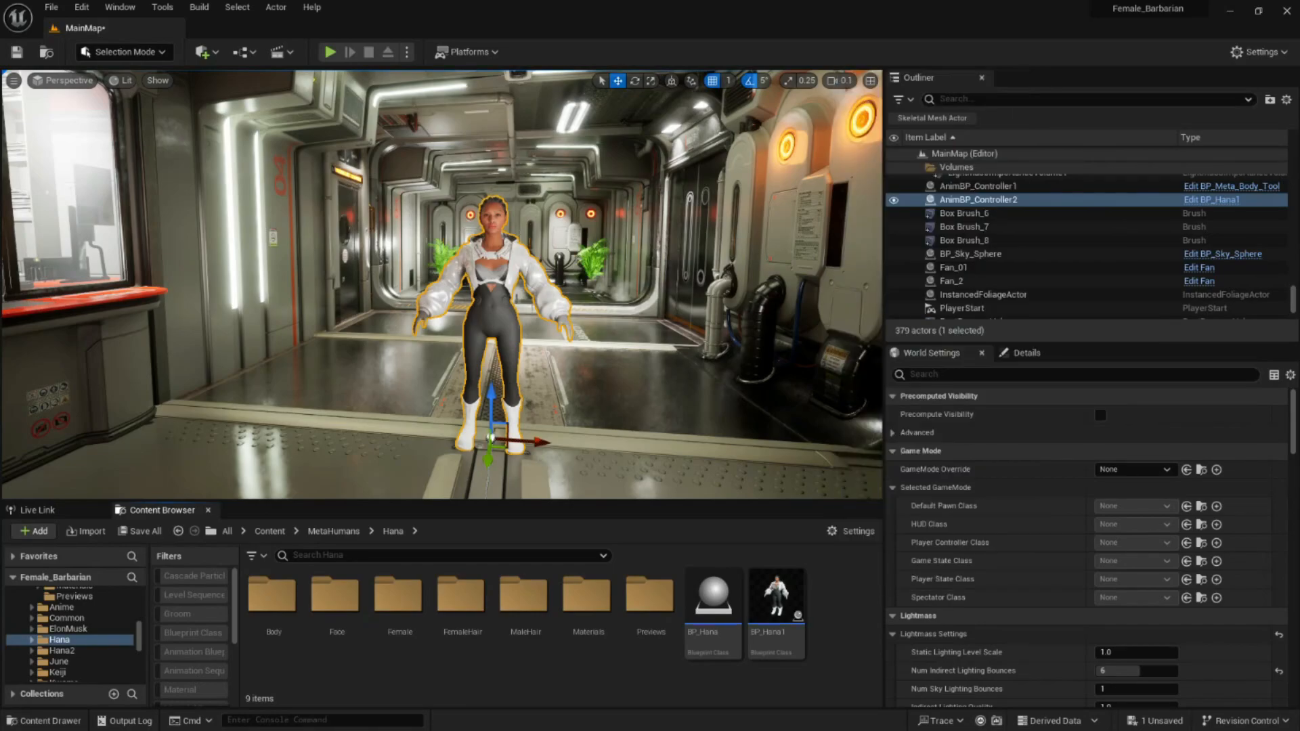
{"action": "right_click", "coordinate": [836, 589]}
{"action": "type", "text": "s"}
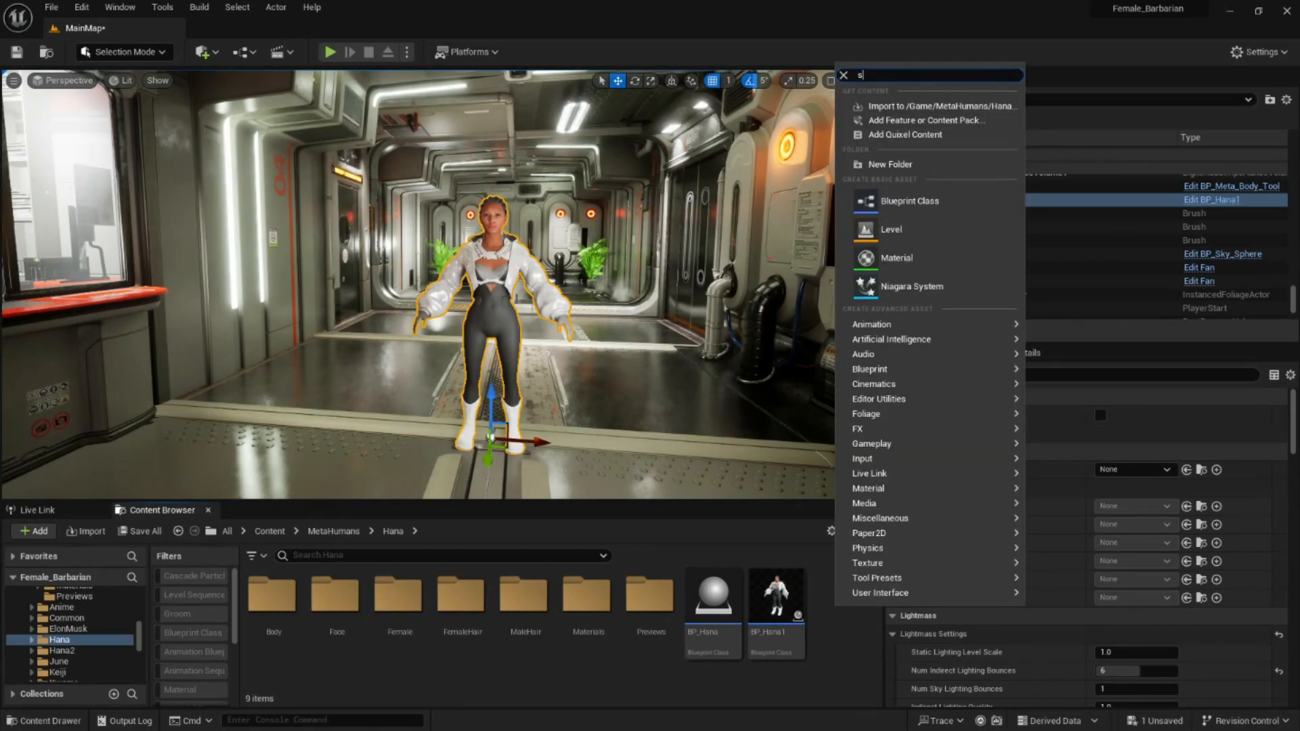
{"action": "type", "text": "eq"}
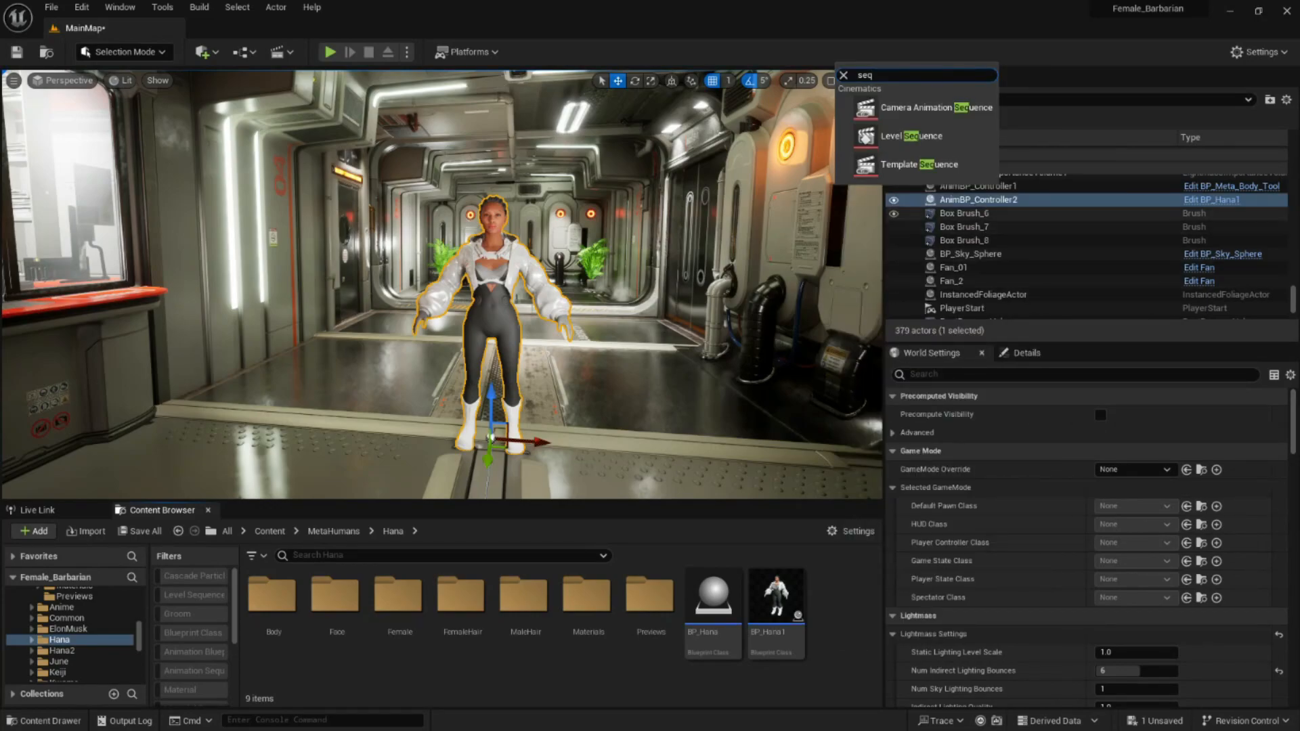
{"action": "left_click", "coordinate": [867, 136]}
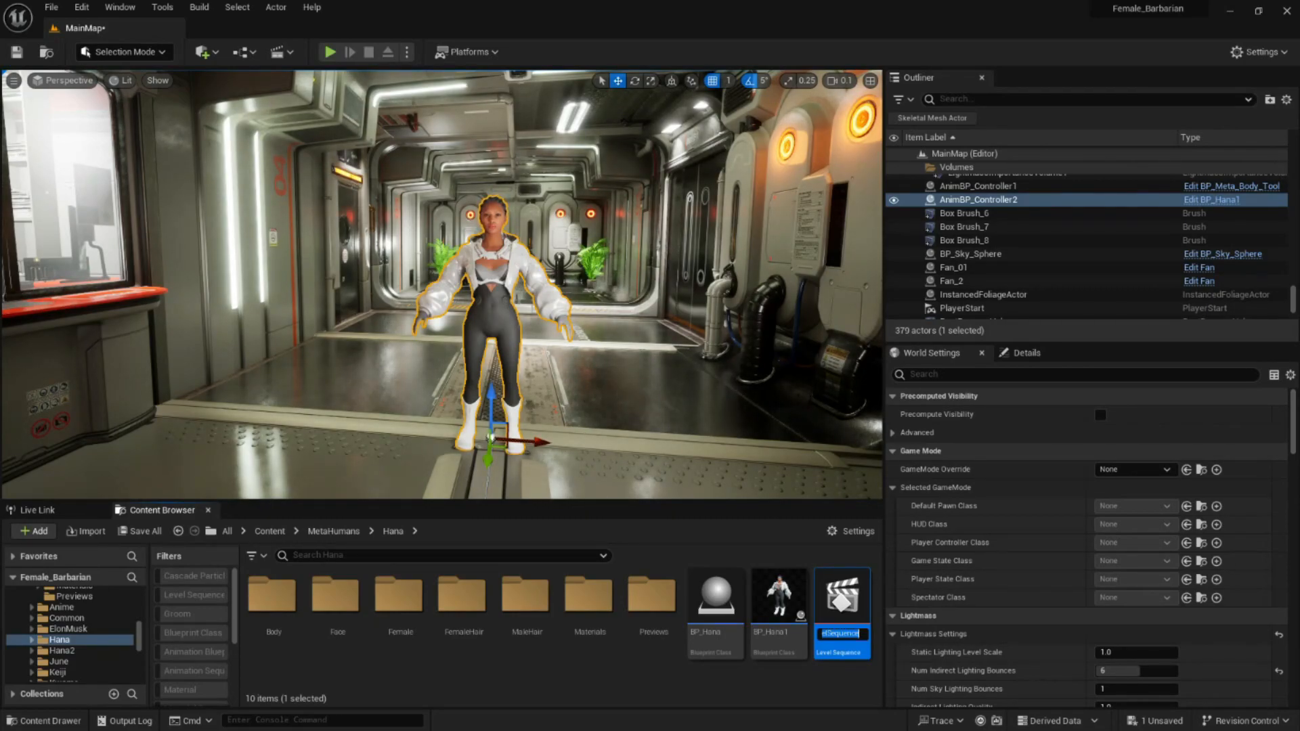
{"action": "type", "text": "HanaSeq"}
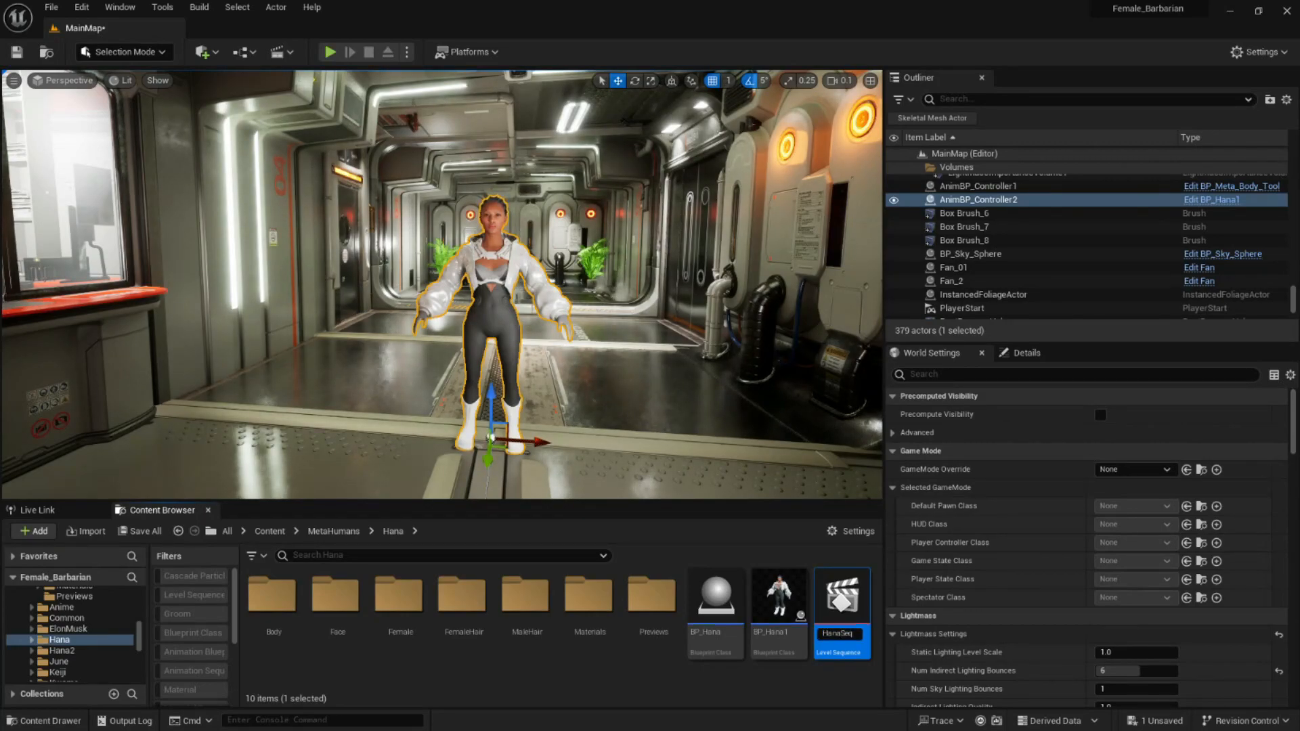
{"action": "key", "text": "Return"}
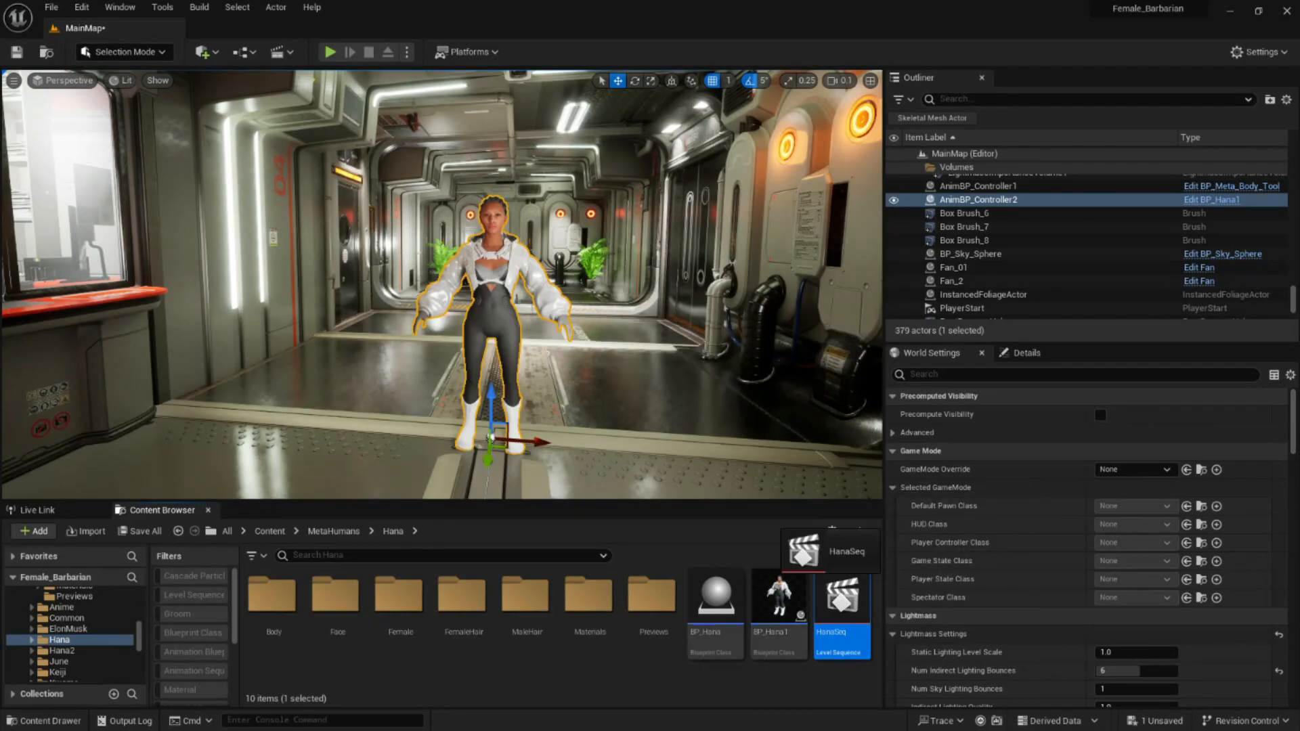
Place the HanaSeq level sequence in the level beside the Hana character and check it with game view switched off and on
{"action": "left_click_drag", "start_coordinate": [842, 600], "coordinate": [640, 300]}
{"action": "key", "text": "g"}
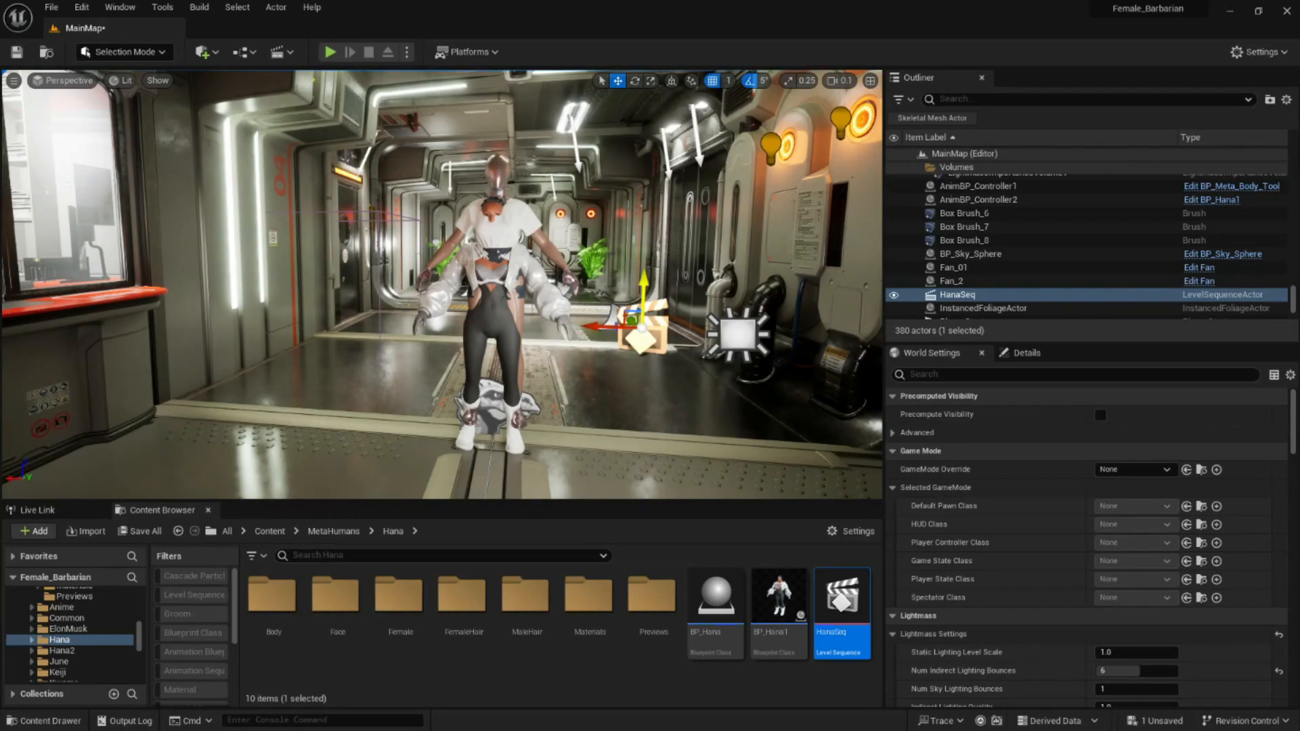
{"action": "key", "text": "g"}
{"action": "left_click_drag", "start_coordinate": [515, 304], "coordinate": [447, 275]}
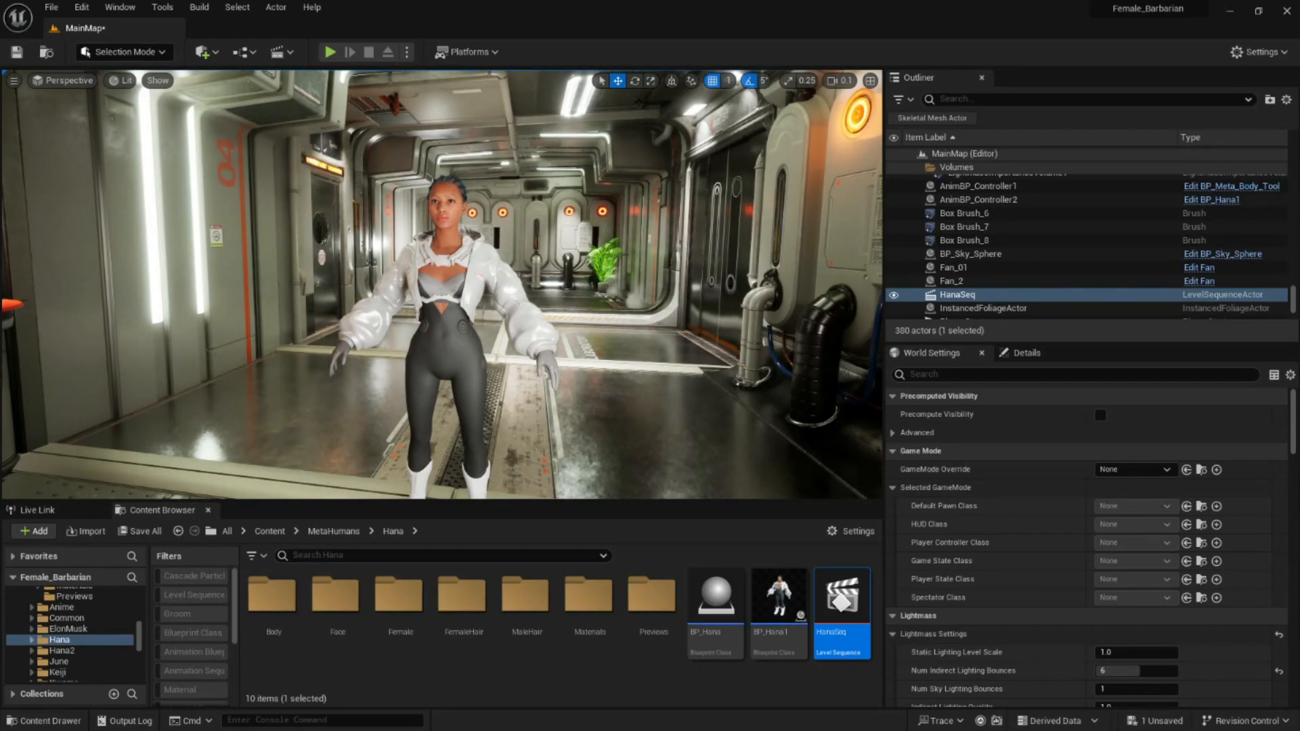
Play the level, apply body Slot 8 to the Hana character, and stop the simulation
{"action": "left_click", "coordinate": [329, 51]}
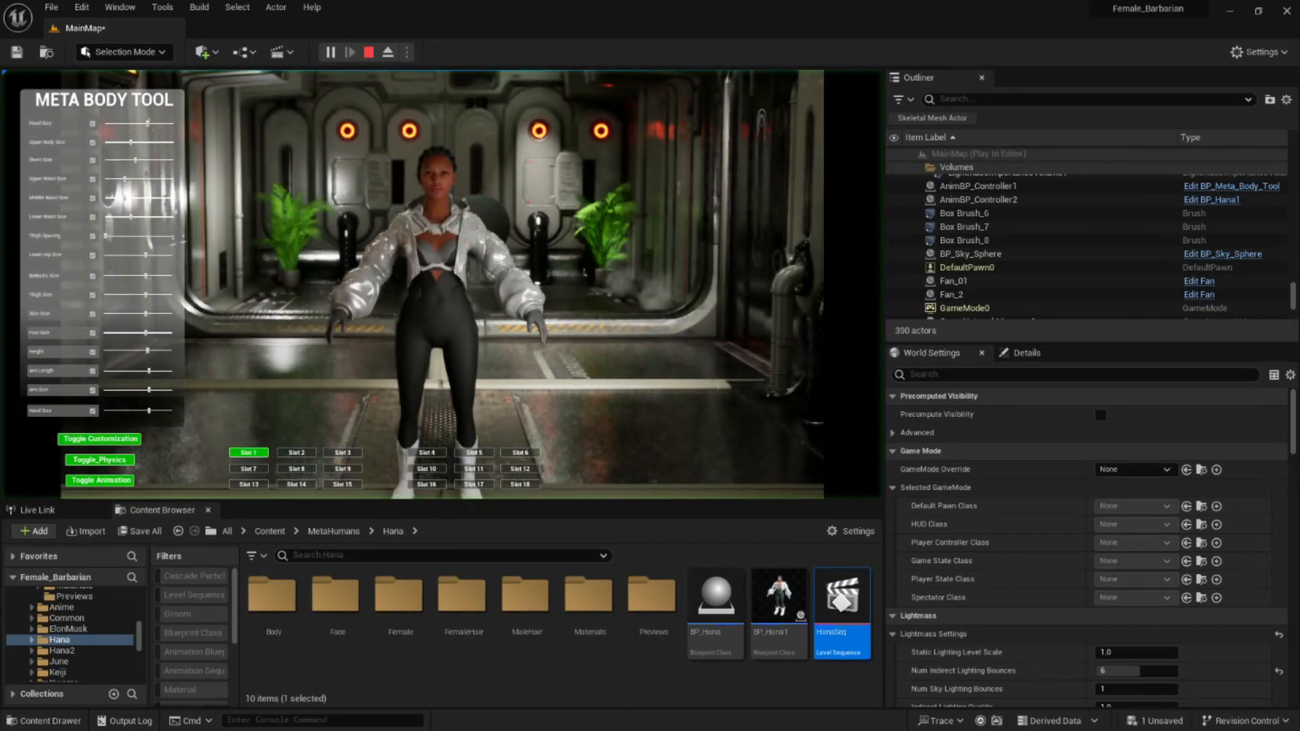
{"action": "left_click", "coordinate": [297, 469]}
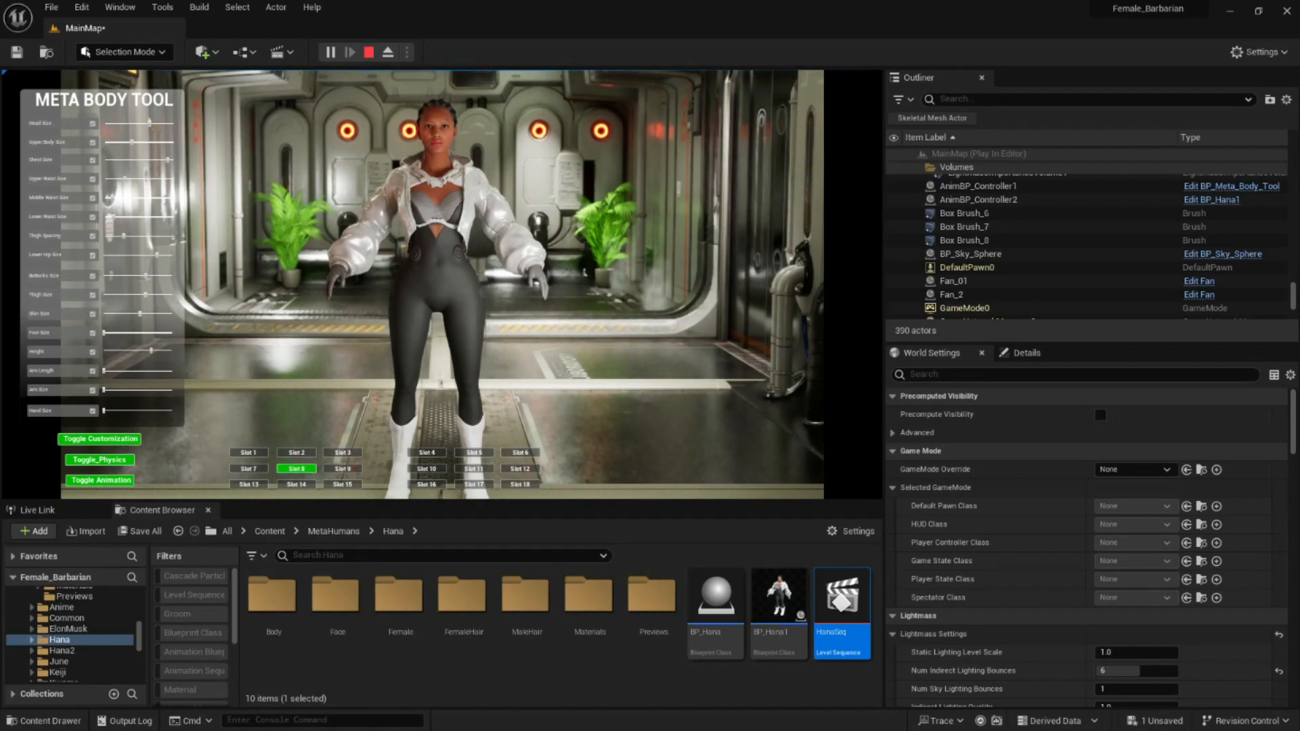
{"action": "left_click", "coordinate": [369, 52]}
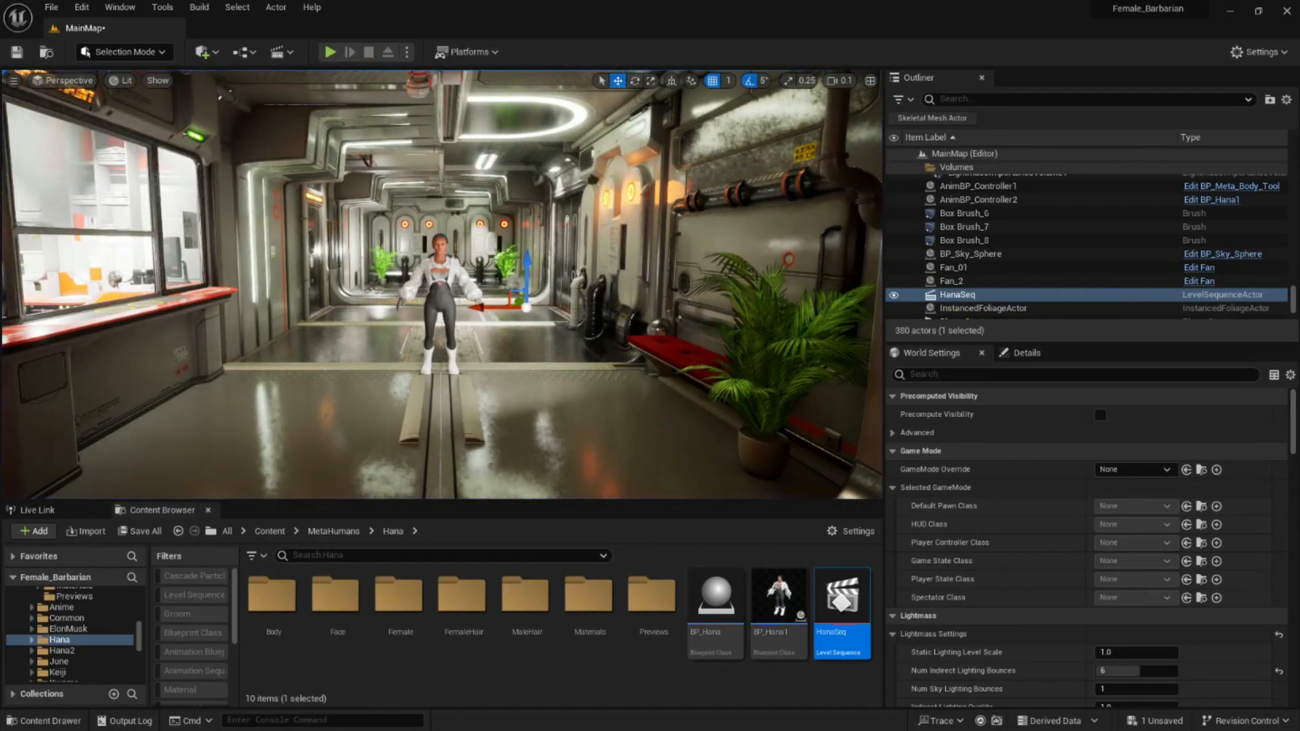
Select the AnimBP_Controller1 actor that uses the BP_Meta_Body_Tool blueprint
{"action": "scroll", "coordinate": [441, 284], "scroll_direction": "up", "scroll_amount": 5}
{"action": "mouse_move", "coordinate": [442, 284]}
{"action": "right_mouse_down"}
{"action": "mouse_move", "coordinate": [352, 288]}
{"action": "mouse_move", "coordinate": [430, 288]}
{"action": "right_mouse_up"}
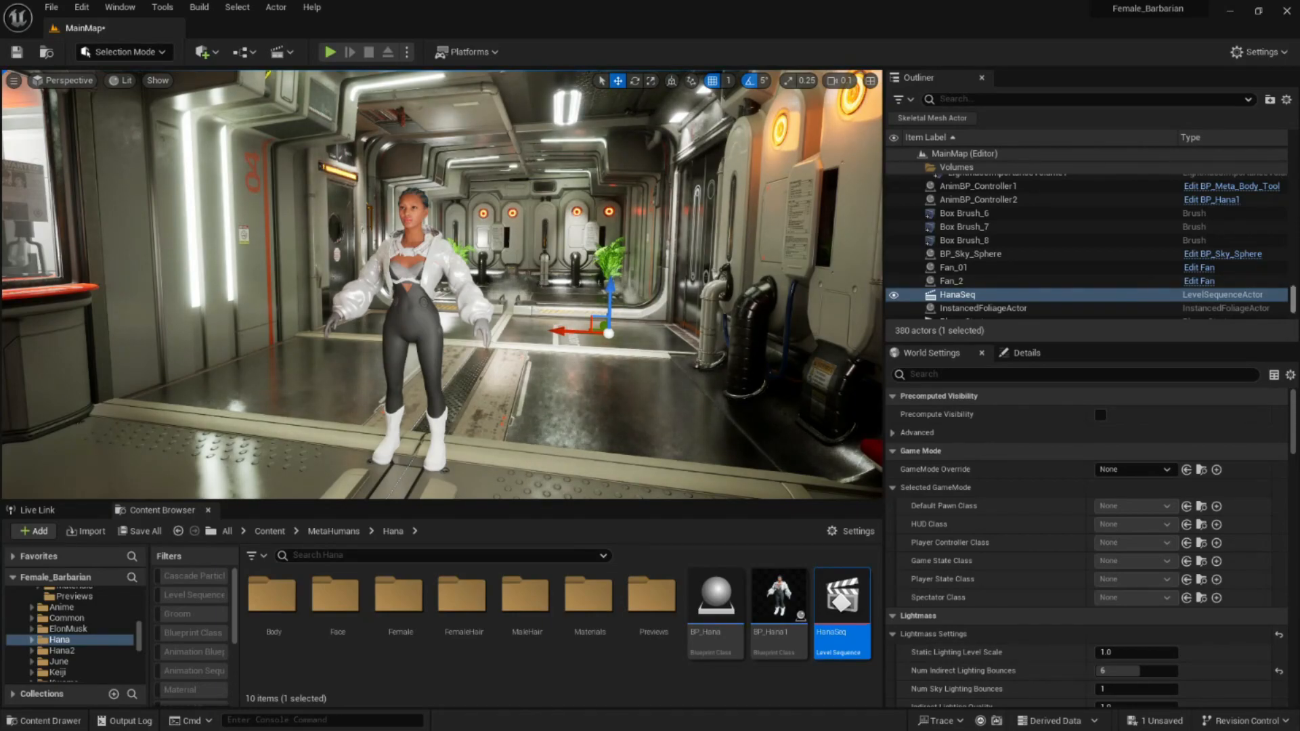
{"action": "scroll", "coordinate": [1087, 237], "scroll_direction": "down", "scroll_amount": 1}
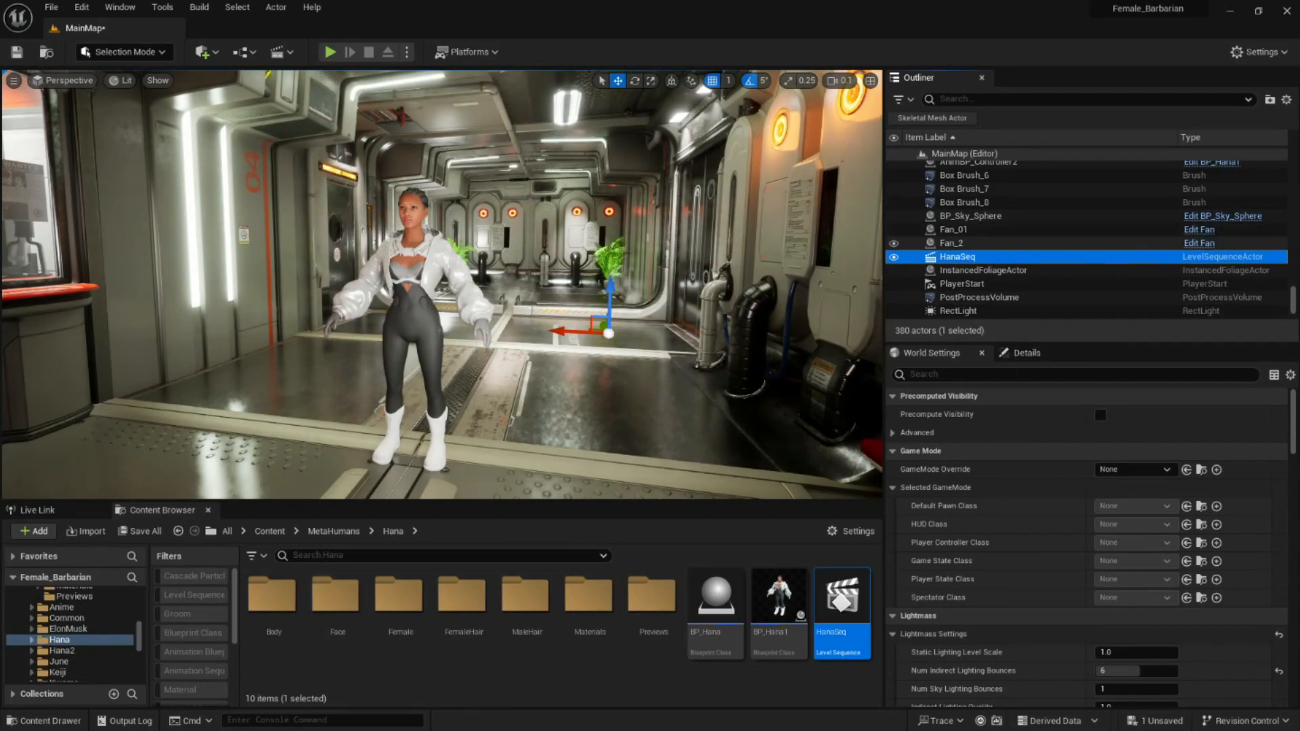
{"action": "scroll", "coordinate": [1087, 243], "scroll_direction": "up", "scroll_amount": 1}
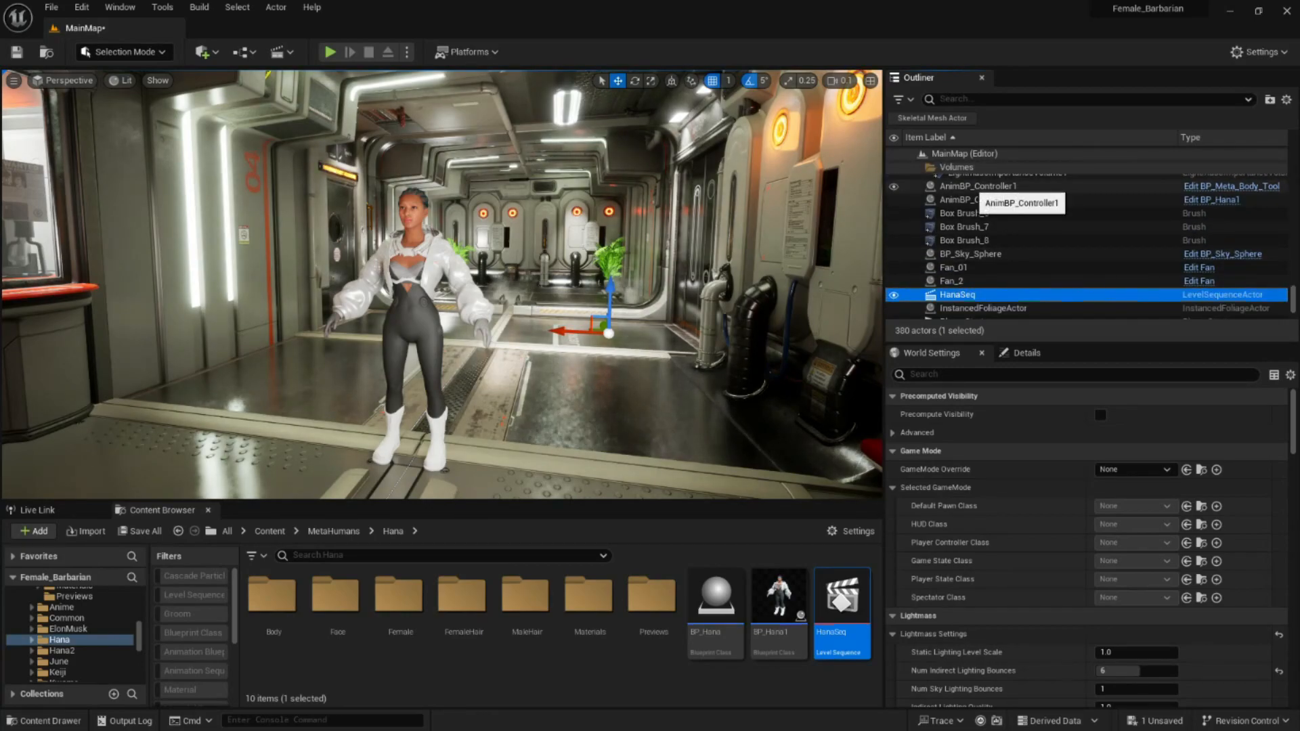
{"action": "left_click", "coordinate": [978, 186]}
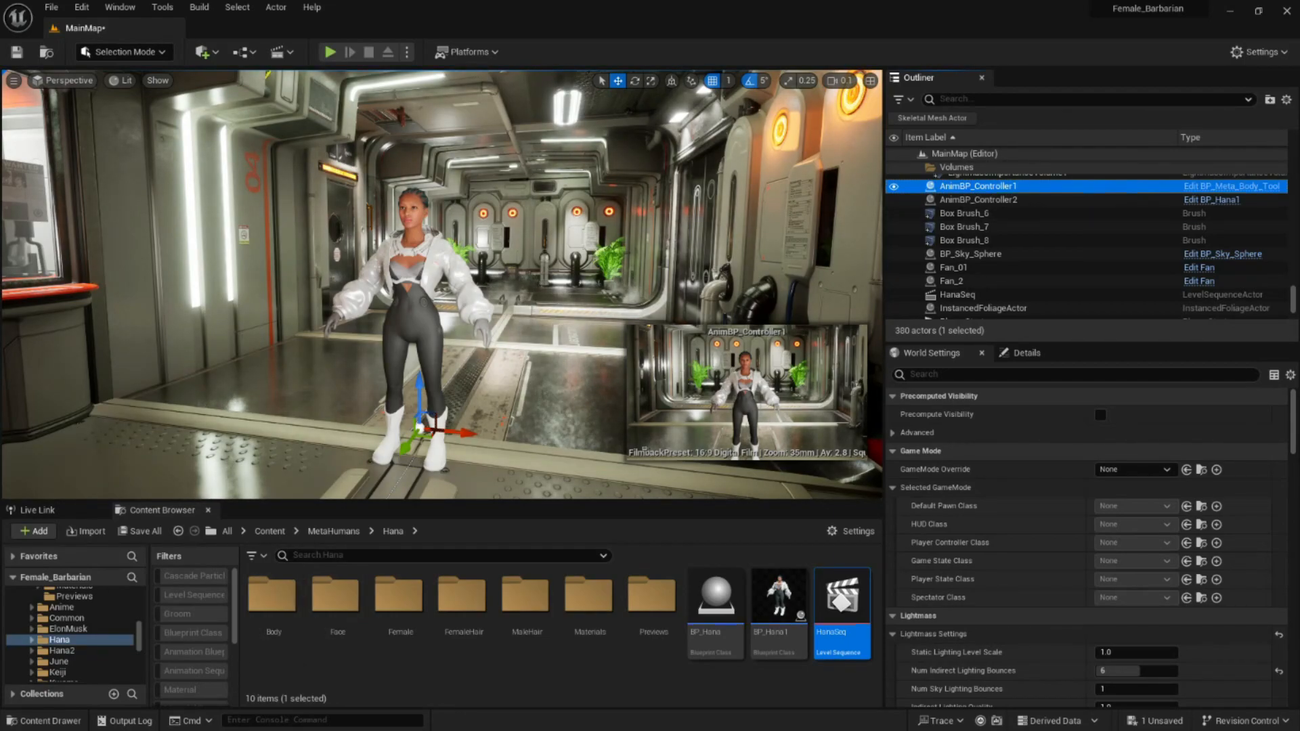
Browse the project content to the Blueprints folder inside Meta_Body_Tool
{"action": "left_click", "coordinate": [841, 599]}
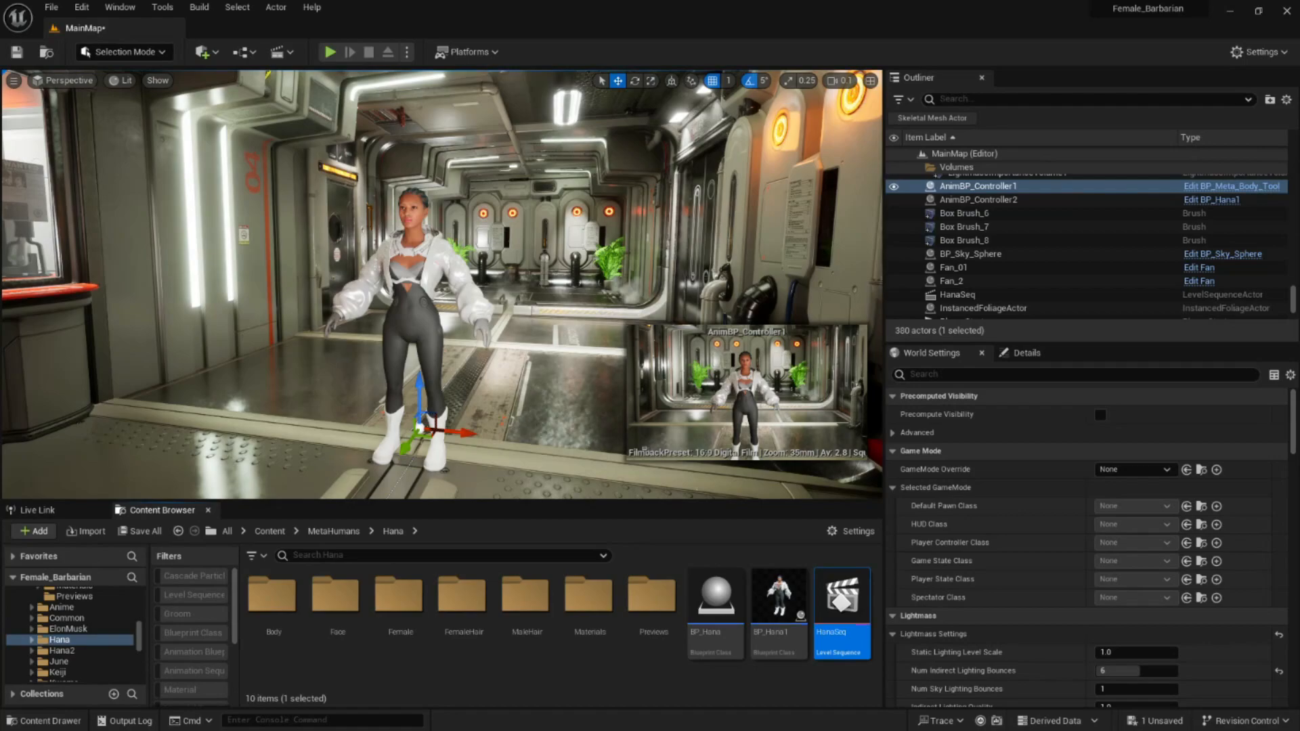
{"action": "scroll", "coordinate": [74, 634], "scroll_direction": "up", "scroll_amount": 9}
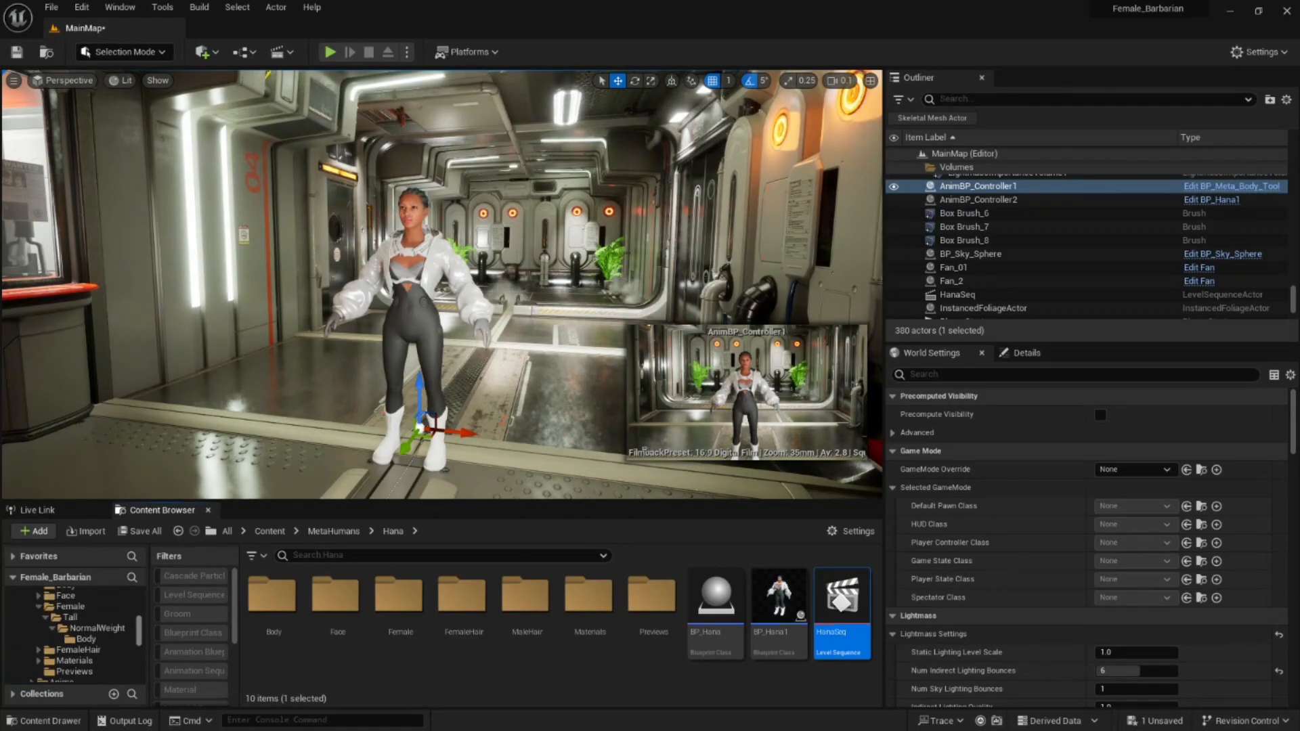
{"action": "scroll", "coordinate": [71, 633], "scroll_direction": "up", "scroll_amount": 3}
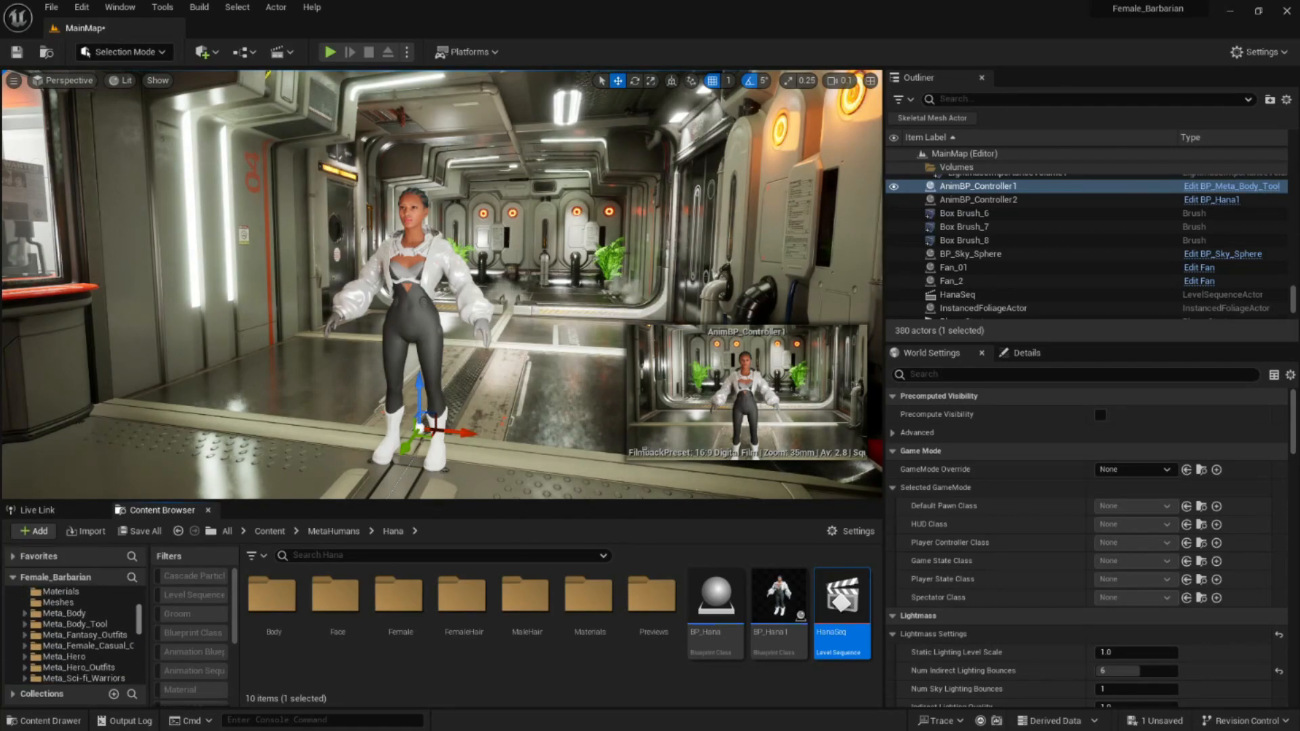
{"action": "left_click", "coordinate": [75, 624]}
{"action": "left_click", "coordinate": [335, 597]}
{"action": "double_click", "coordinate": [335, 597]}
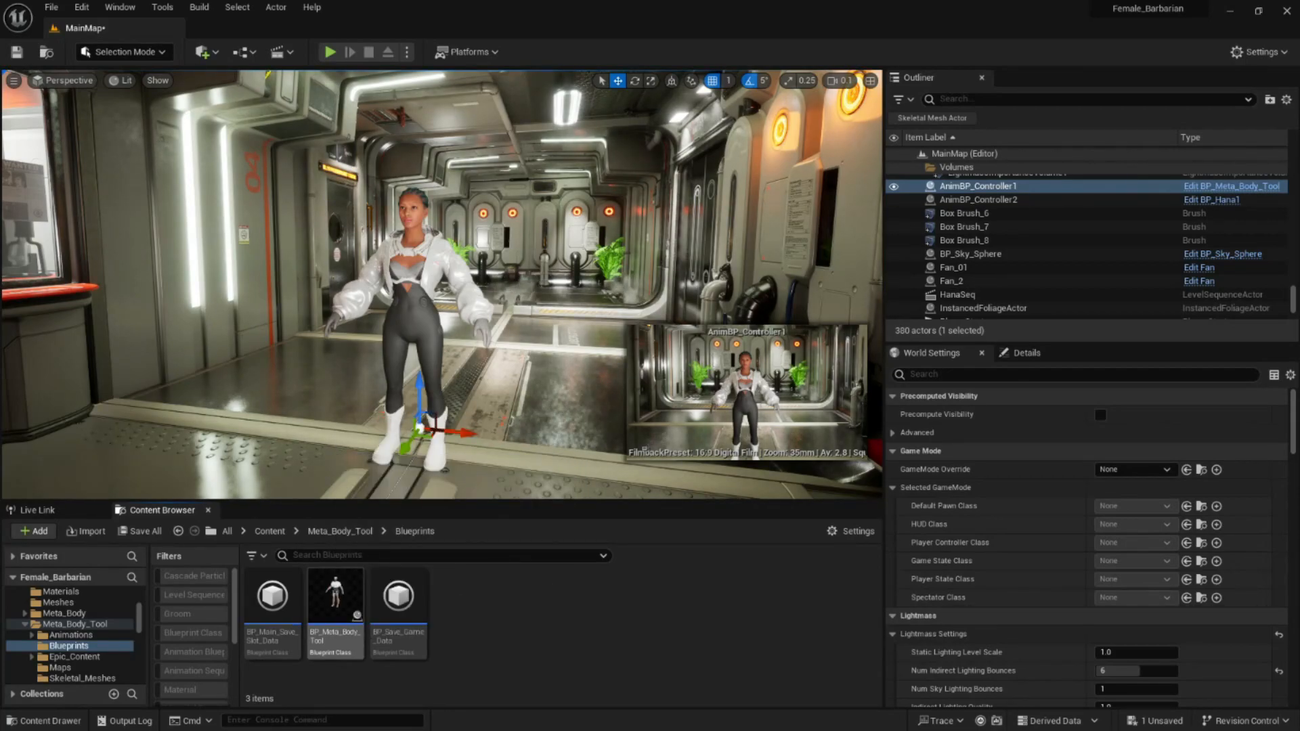
Copy the name of the BP_Meta_Body_Tool blueprint without renaming it
{"action": "left_click", "coordinate": [335, 597]}
{"action": "key", "text": "F2"}
{"action": "key", "text": "Escape"}
{"action": "key", "text": "F2"}
{"action": "key", "text": "ctrl+c"}
{"action": "key", "text": "Escape"}
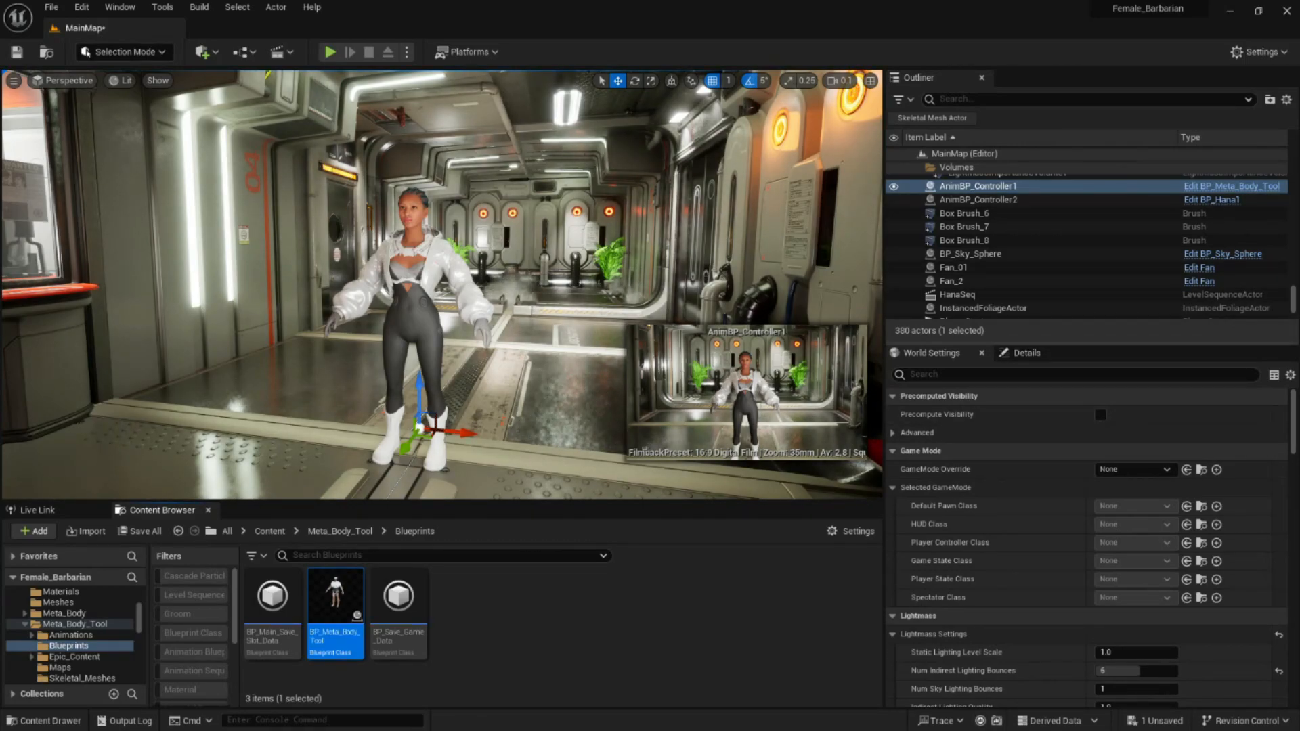
Rename the AnimBP_Controller1 actor in the level as BP_Meta_Body_Tool, using the copied blueprint name
{"action": "left_click", "coordinate": [1024, 353]}
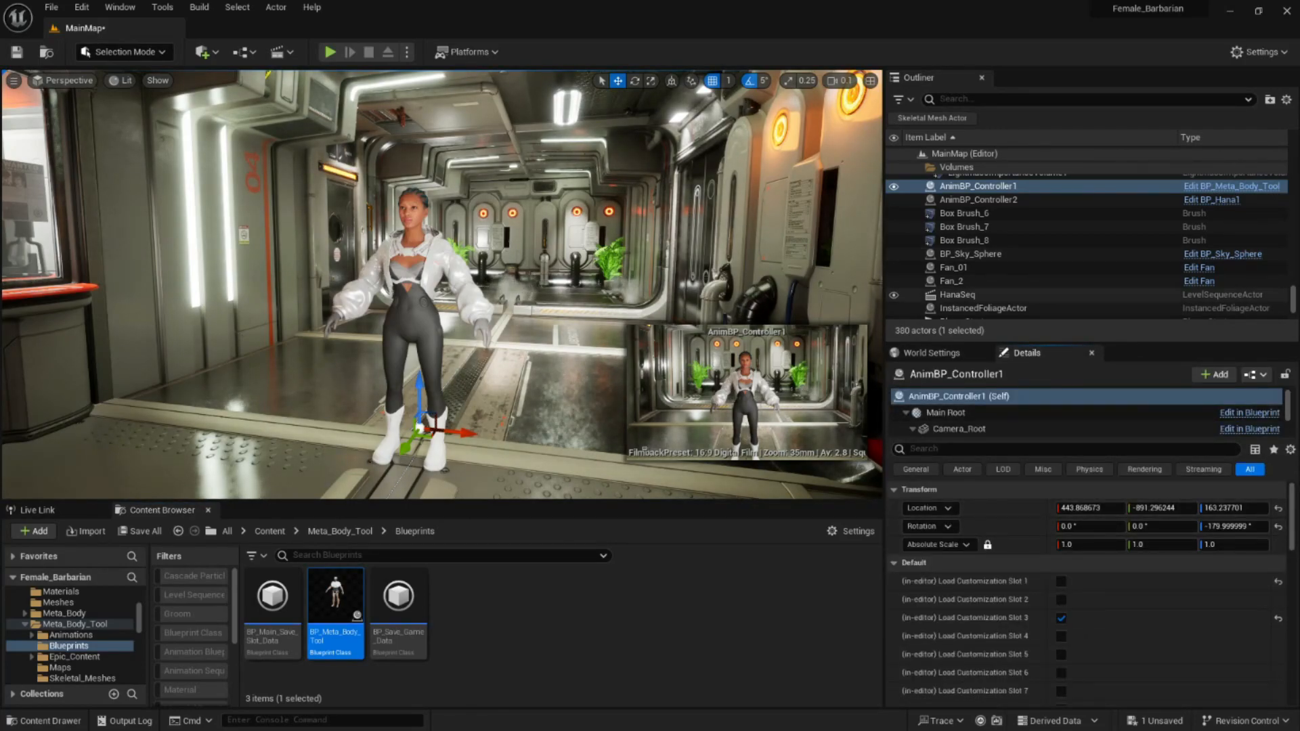
{"action": "right_click", "coordinate": [1002, 186]}
{"action": "mouse_move", "coordinate": [1083, 269]}
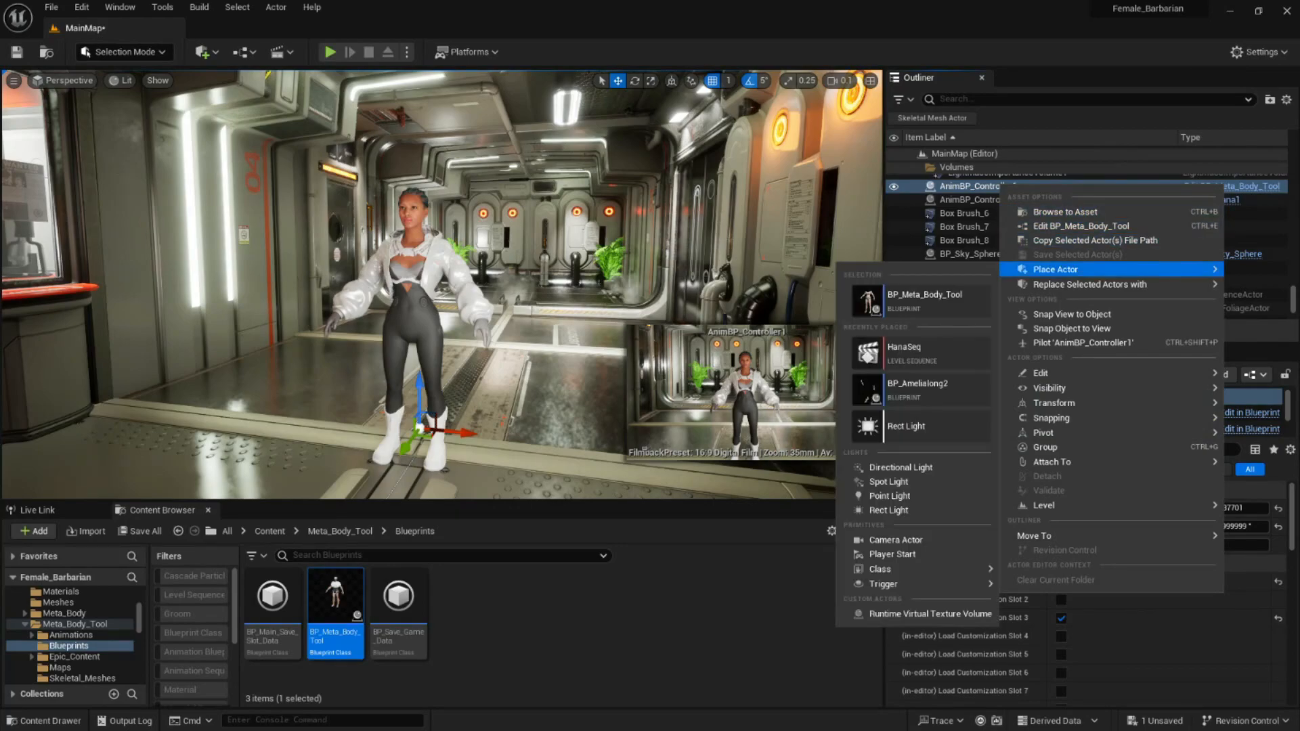
{"action": "mouse_move", "coordinate": [1053, 462]}
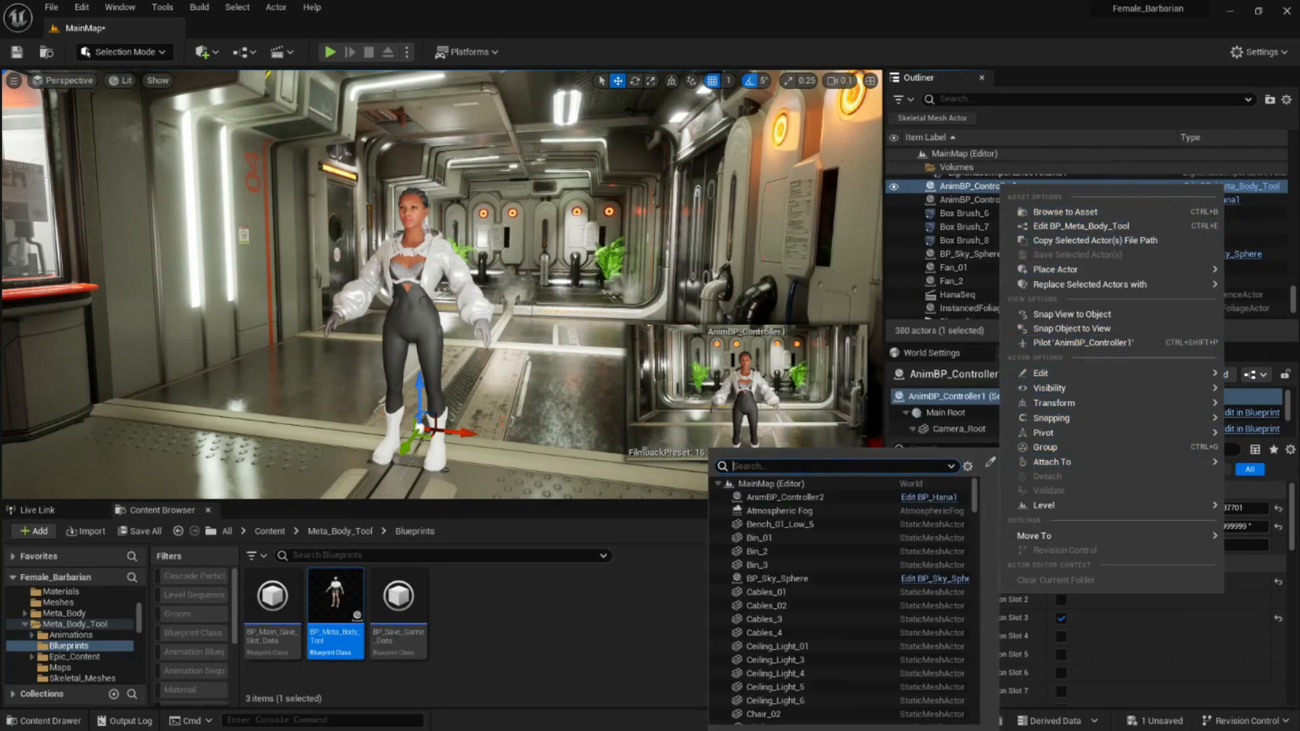
{"action": "mouse_move", "coordinate": [1046, 505]}
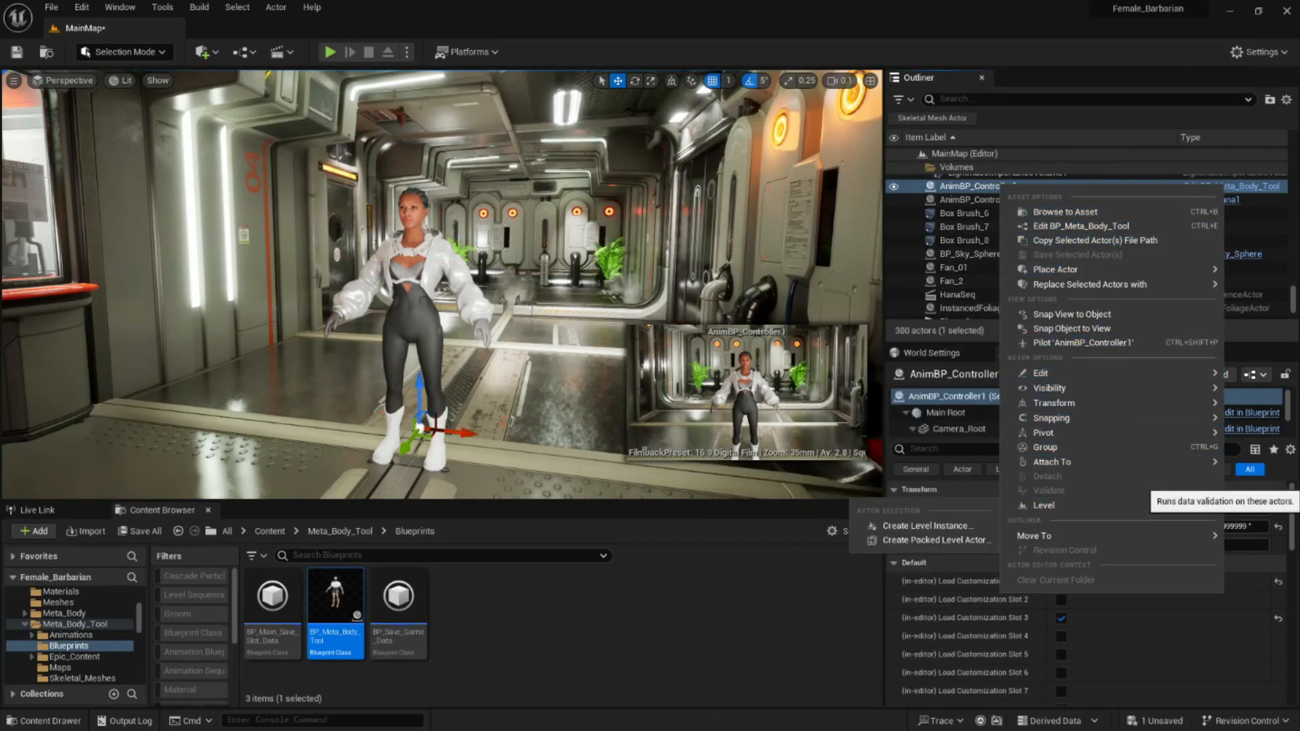
{"action": "left_click", "coordinate": [992, 187]}
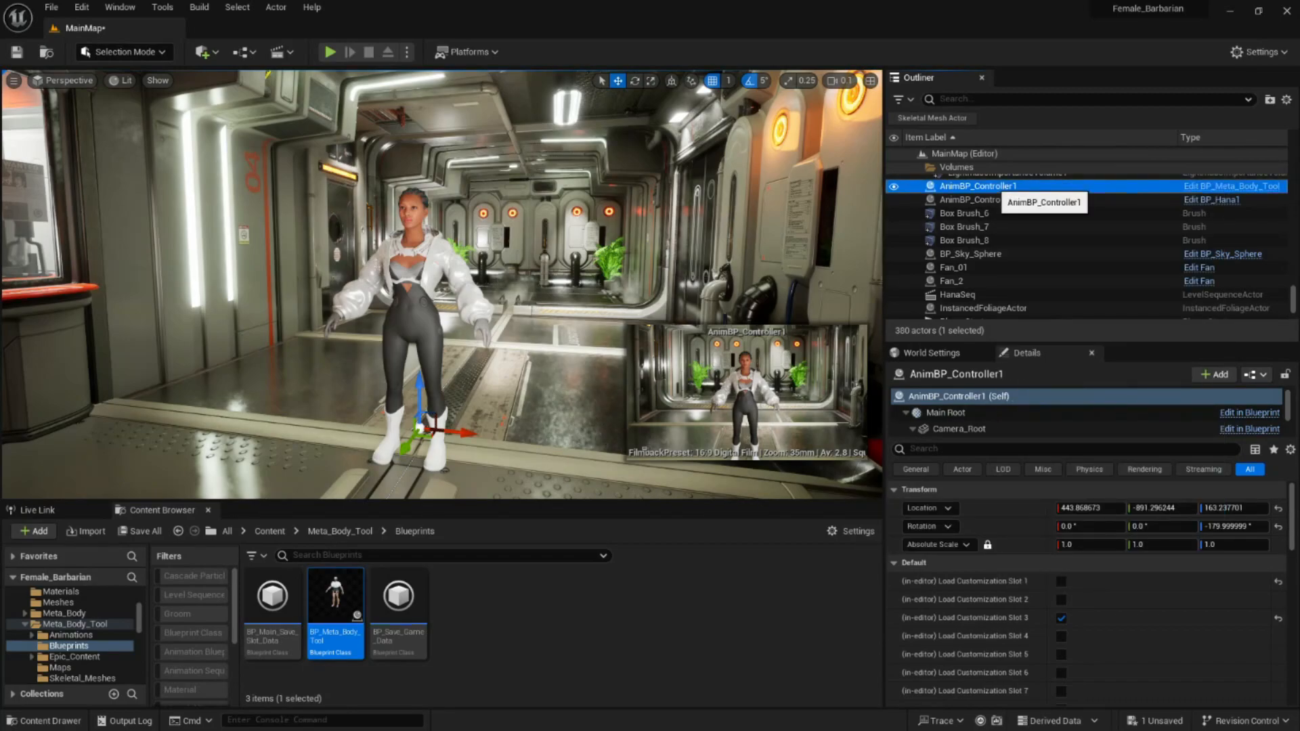
{"action": "left_click", "coordinate": [992, 188]}
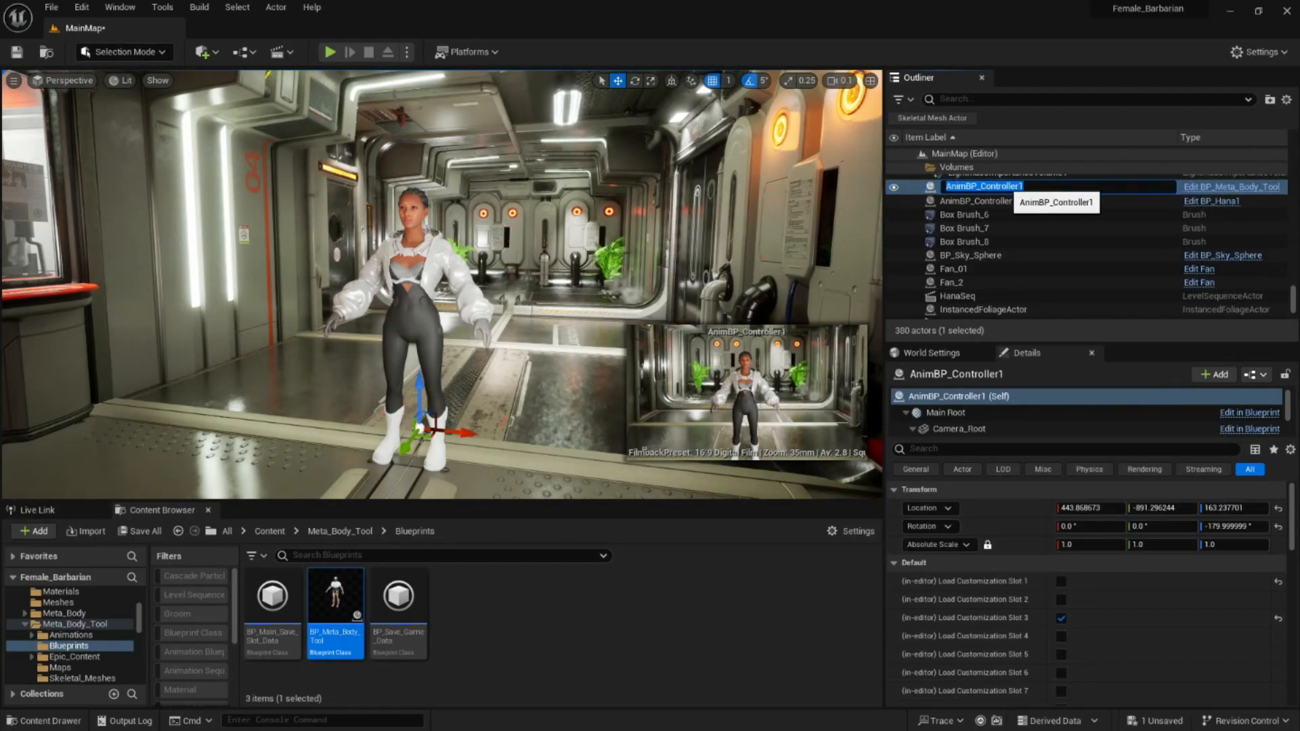
{"action": "key", "text": "ctrl+v"}
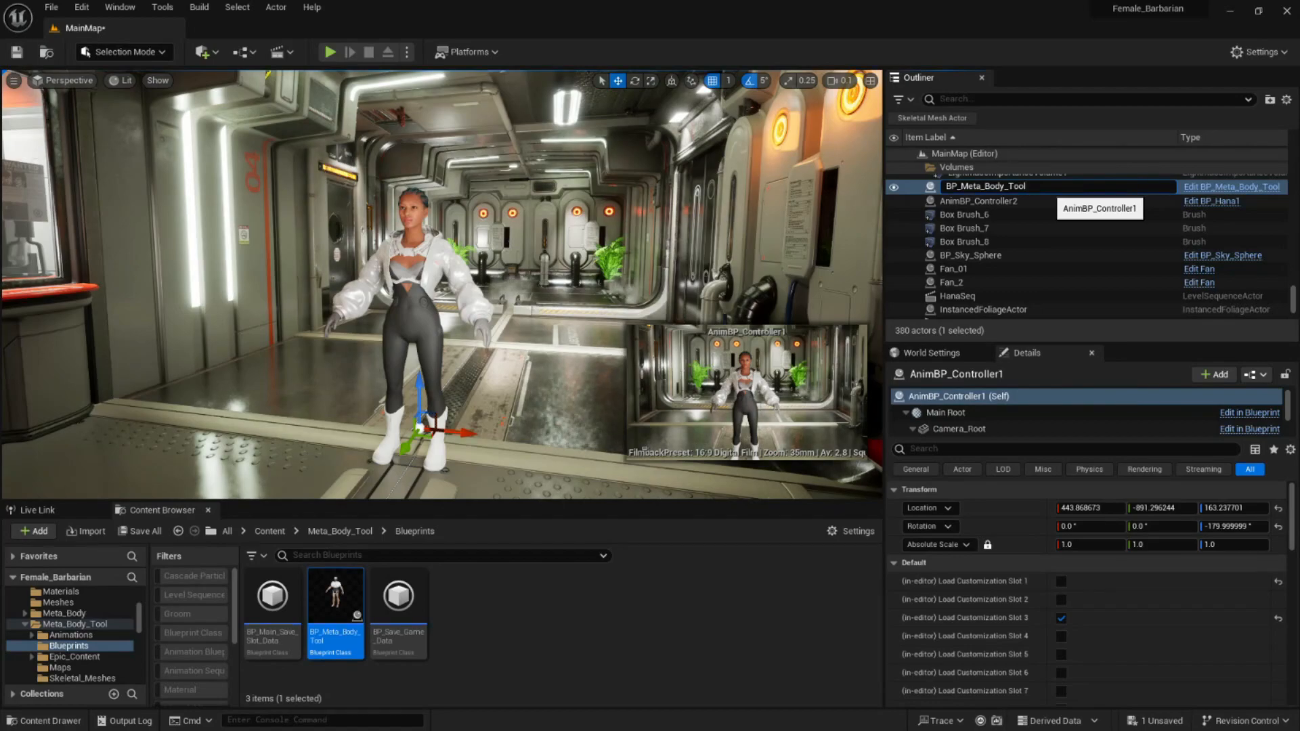
{"action": "key", "text": "Return"}
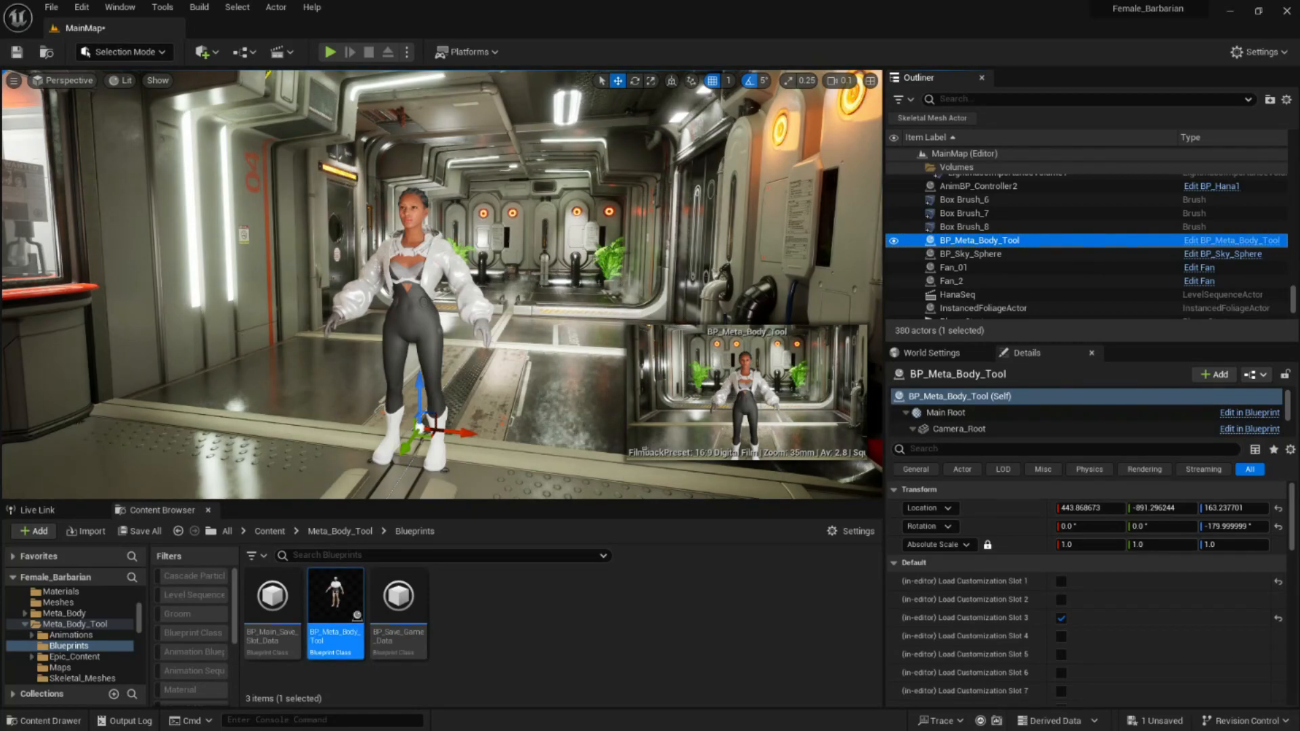
Leave Game View, try shifting the BP_Meta_Body_Tool actor sideways, and undo the move
{"action": "right_click_drag", "start_coordinate": [440, 285], "coordinate": [474, 285]}
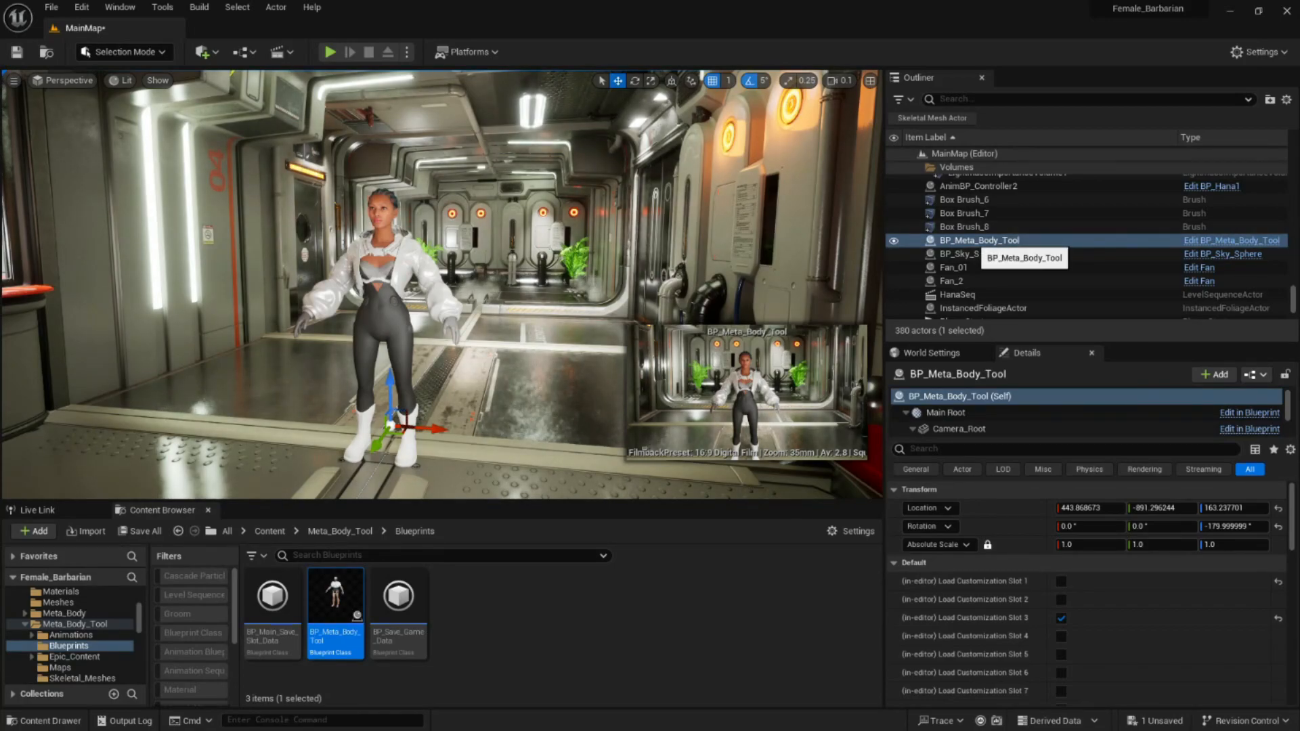
{"action": "key", "text": "g"}
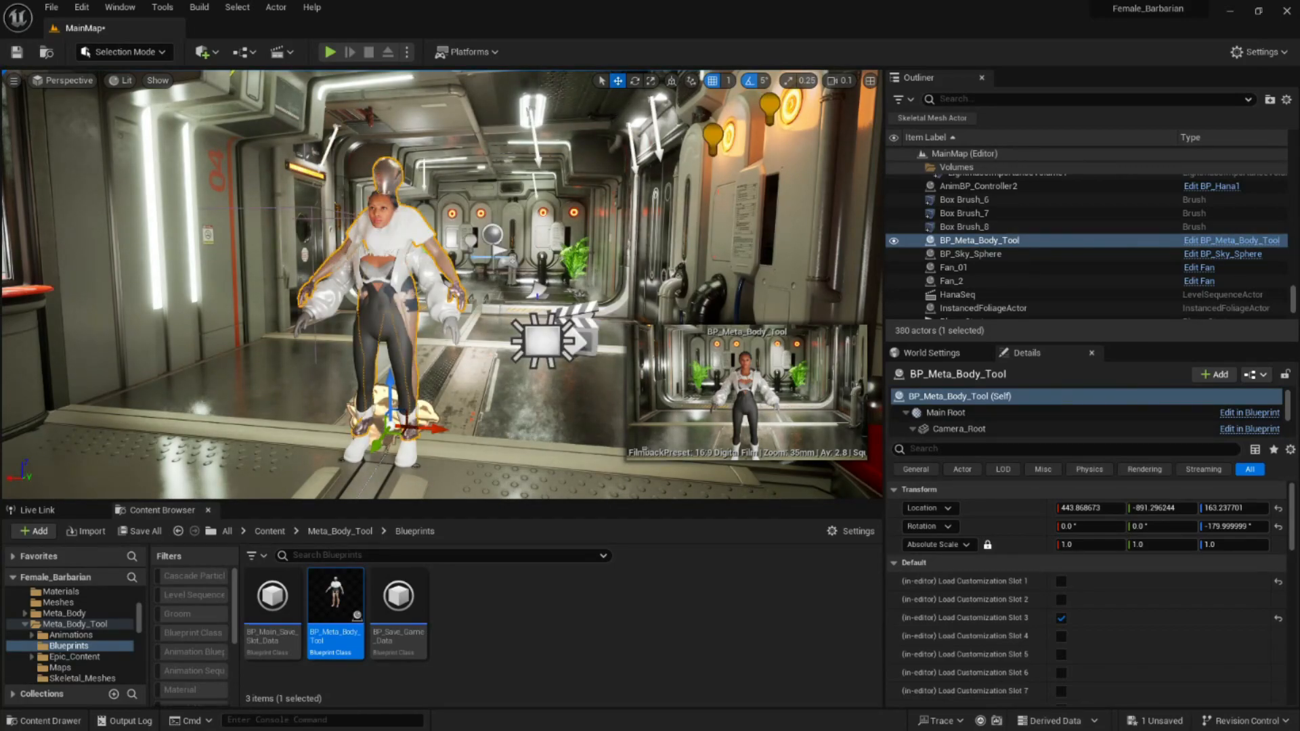
{"action": "mouse_move", "coordinate": [426, 428]}
{"action": "left_mouse_down"}
{"action": "mouse_move", "coordinate": [604, 434]}
{"action": "mouse_move", "coordinate": [433, 428]}
{"action": "left_mouse_up"}
{"action": "key", "text": "ctrl+z"}
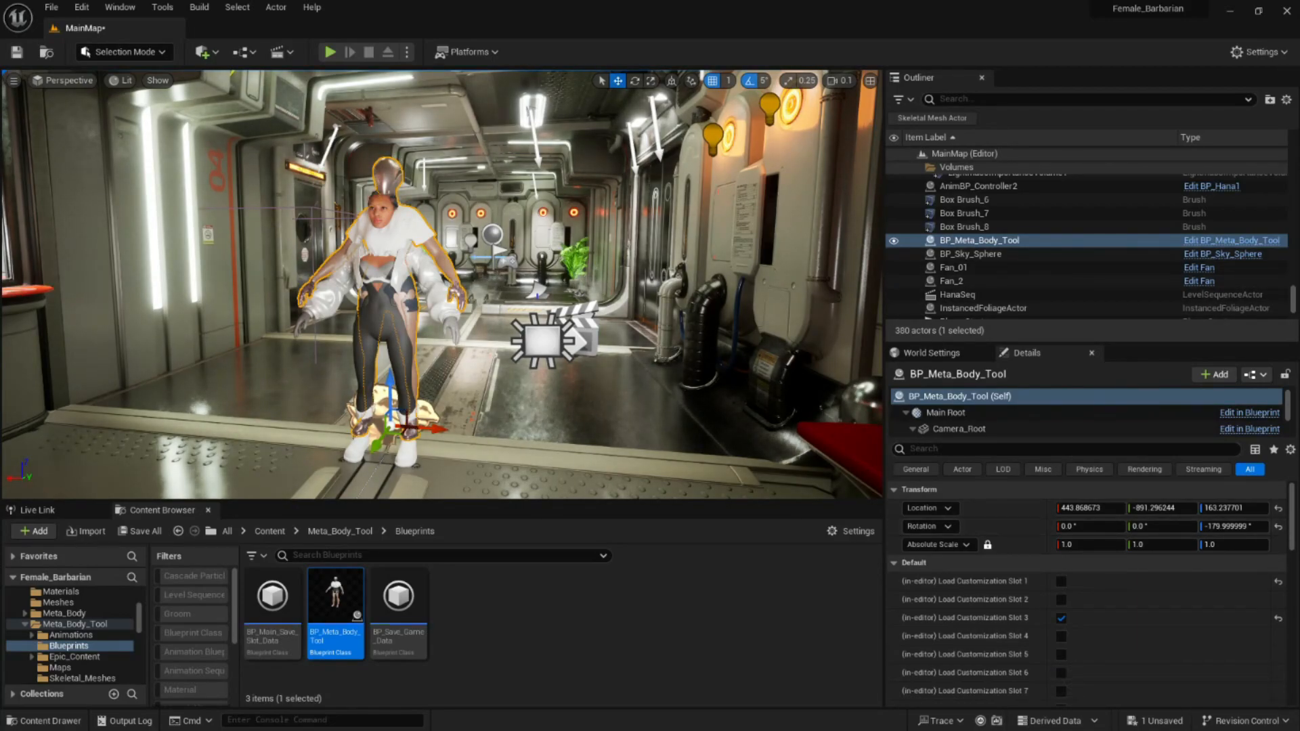
Switch the BP_Meta_Body_Tool actor's in-editor customization from Slot 3 to Slot 1
{"action": "left_click", "coordinate": [975, 242]}
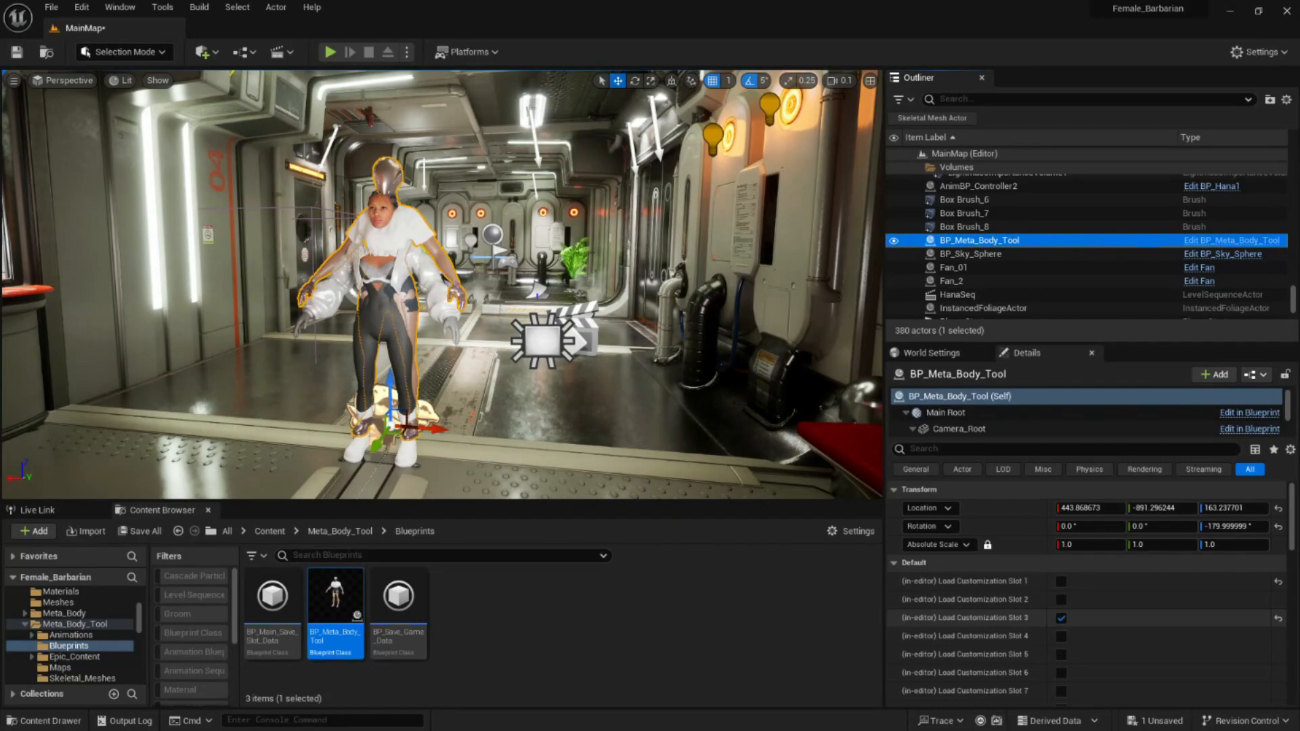
{"action": "left_click", "coordinate": [1061, 618]}
{"action": "left_click", "coordinate": [1061, 581]}
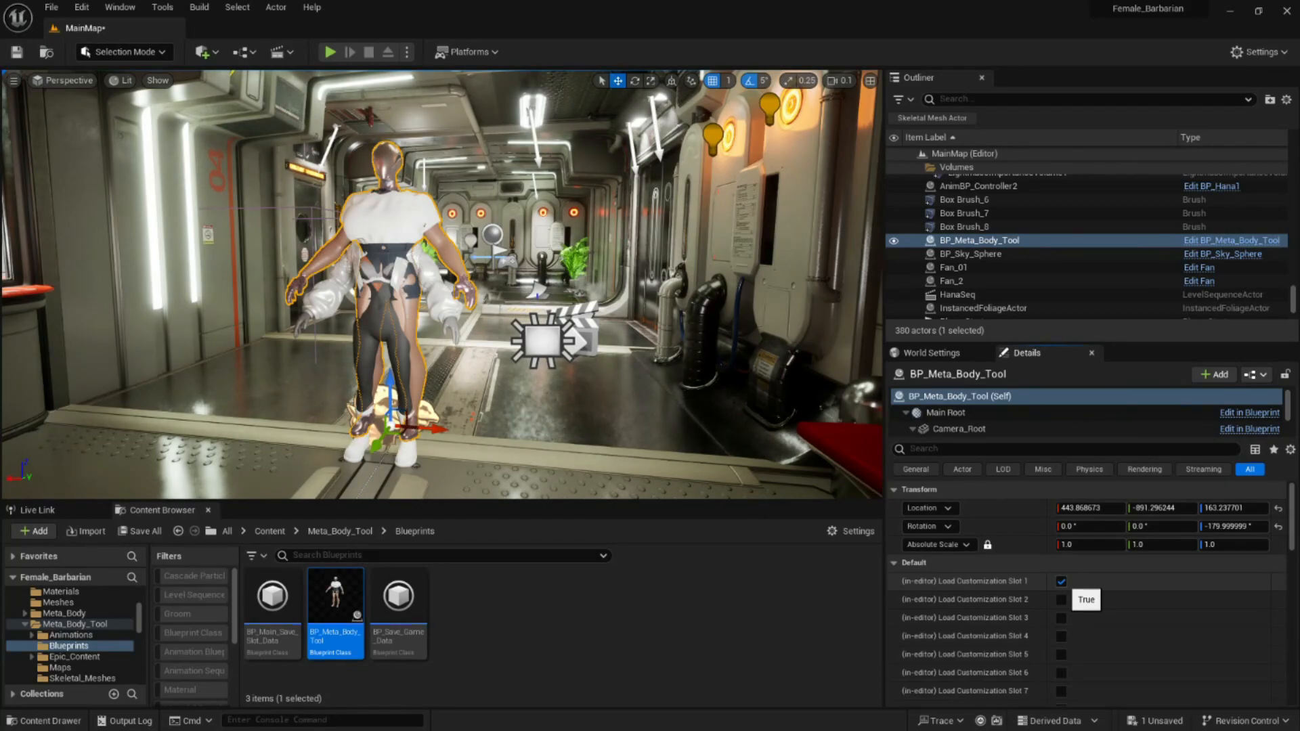
Disable in-editor customization Slot 1 on the BP_Meta_Body_Tool actor and load Slot 8 instead
{"action": "scroll", "coordinate": [1084, 589], "scroll_direction": "down", "scroll_amount": 1}
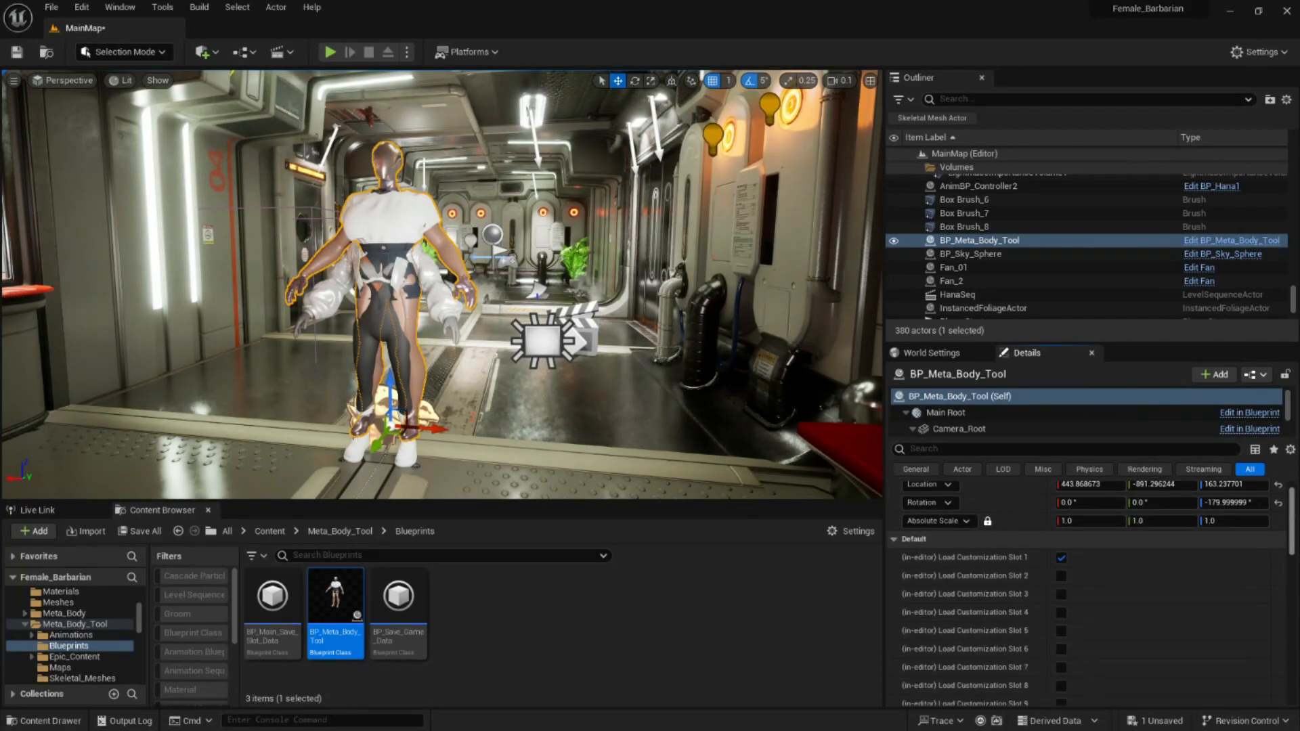
{"action": "left_click", "coordinate": [1061, 557]}
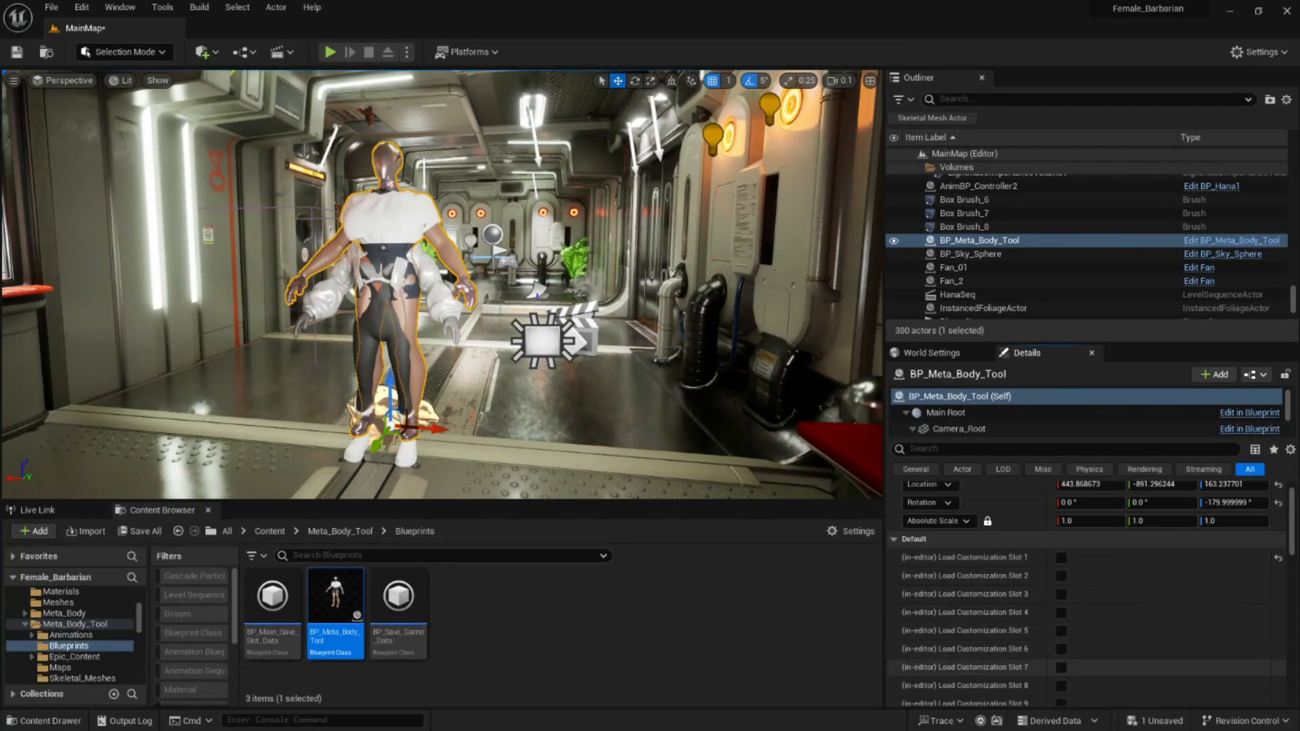
{"action": "left_click", "coordinate": [1061, 686]}
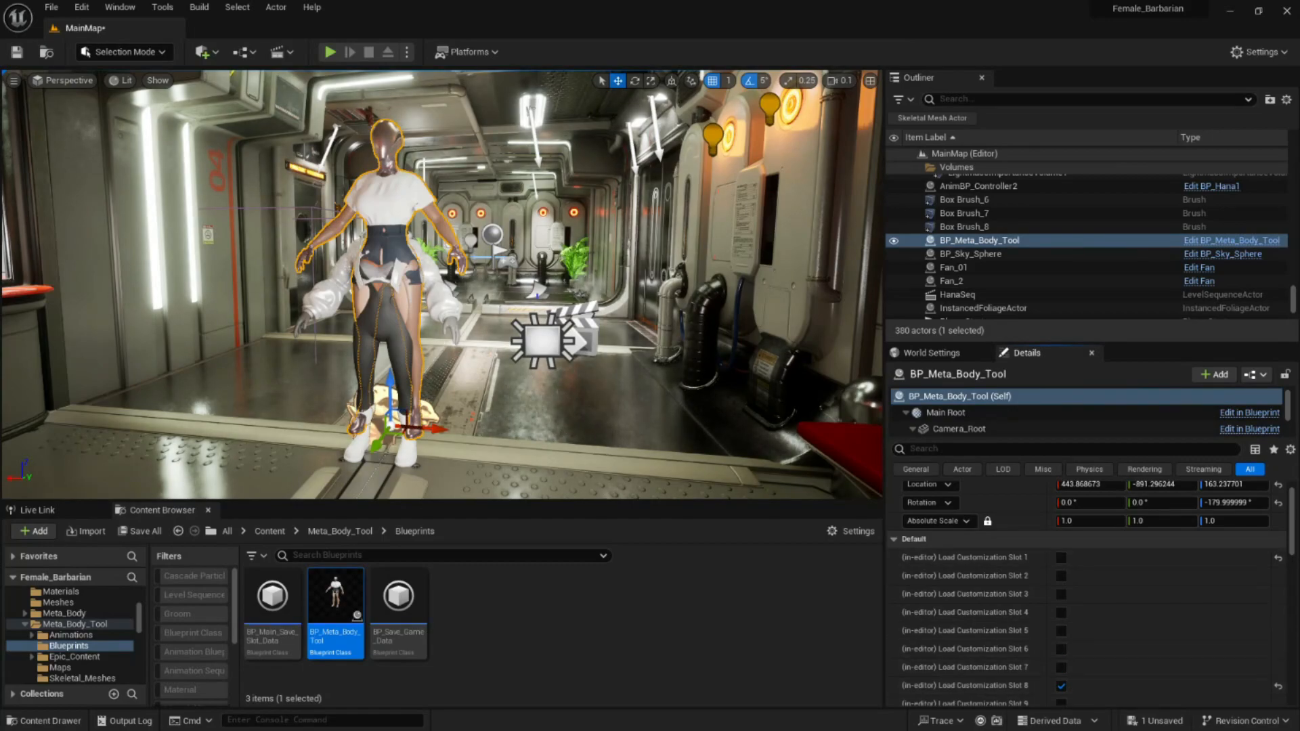
Turn Use Live Link Body on and off again for the Hana actor to refresh its body, and save the level
{"action": "left_click_drag", "start_coordinate": [630, 325], "coordinate": [612, 339]}
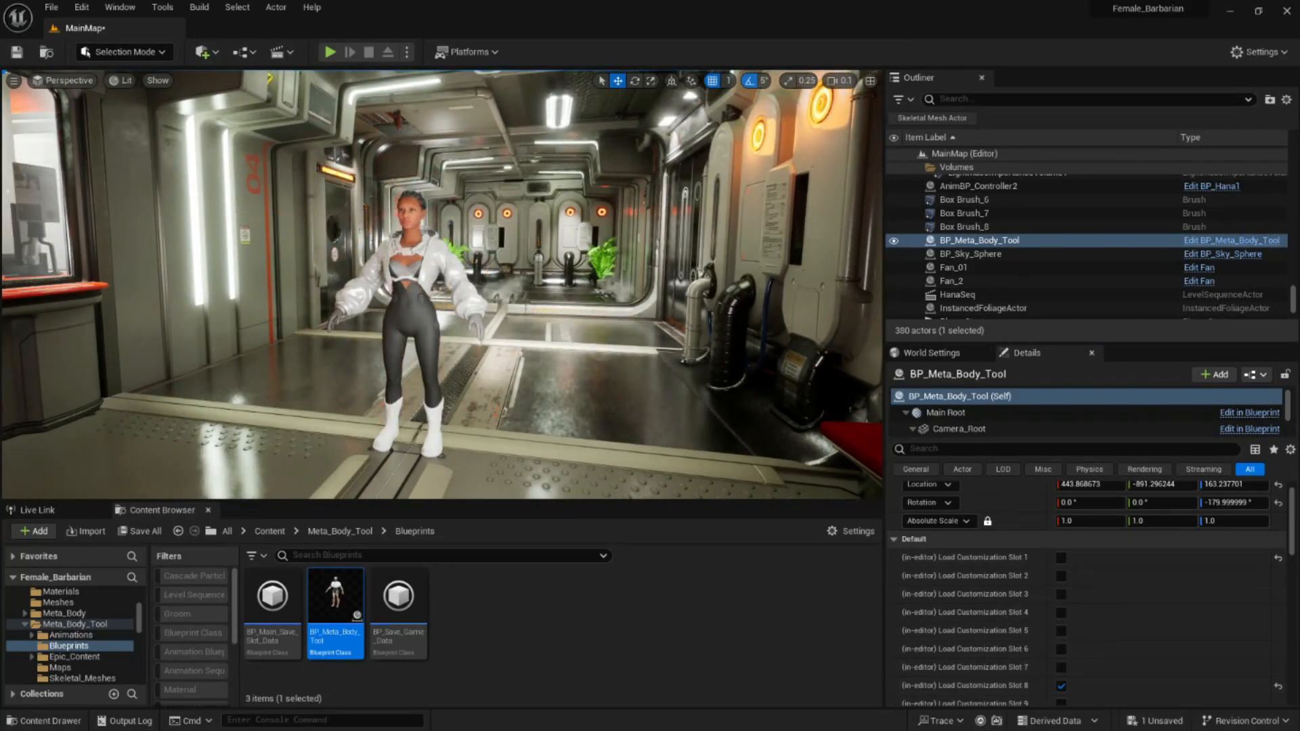
{"action": "left_click", "coordinate": [411, 438]}
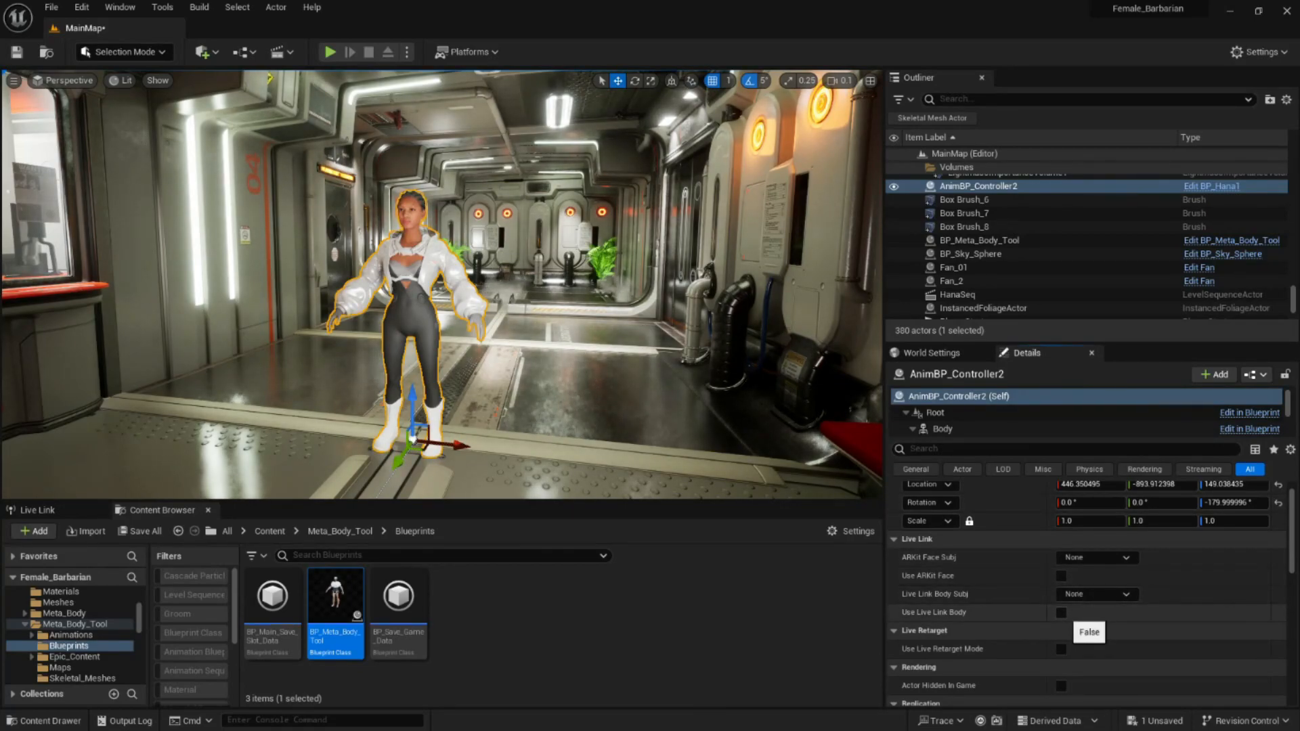
{"action": "left_click", "coordinate": [1061, 613]}
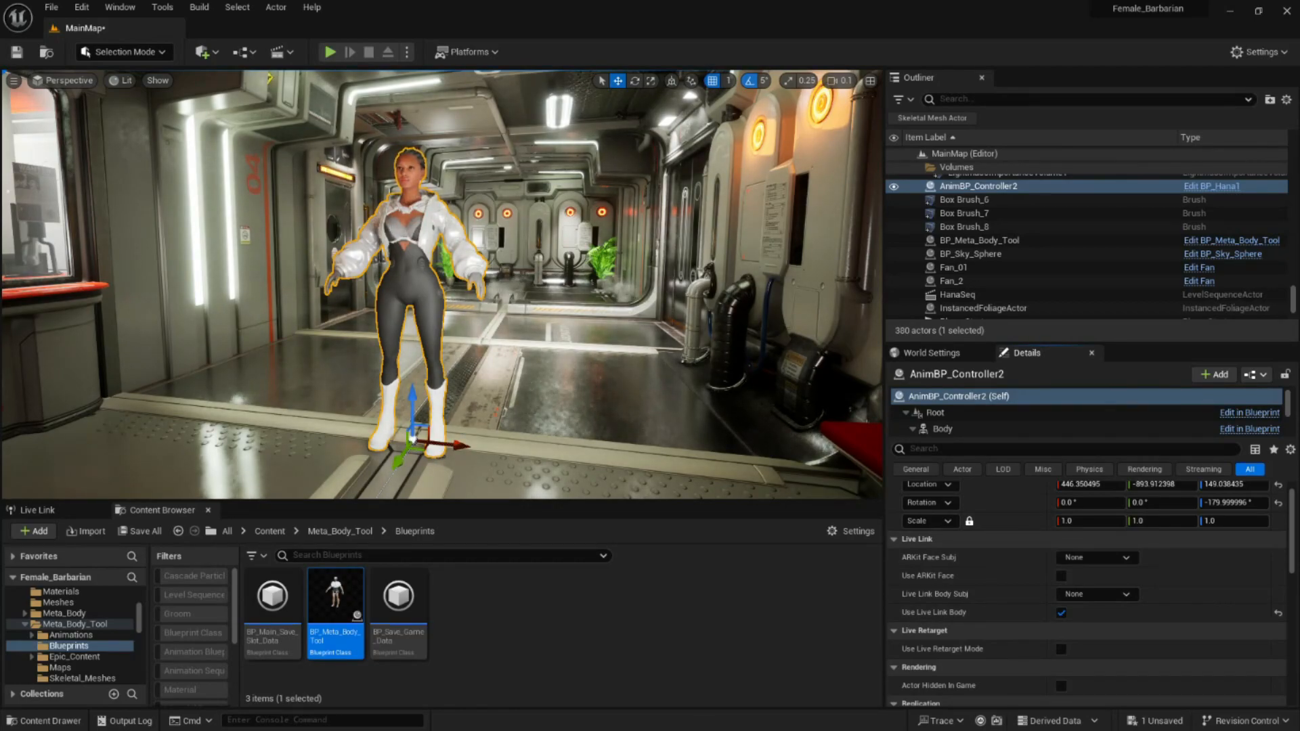
{"action": "left_click", "coordinate": [1061, 613]}
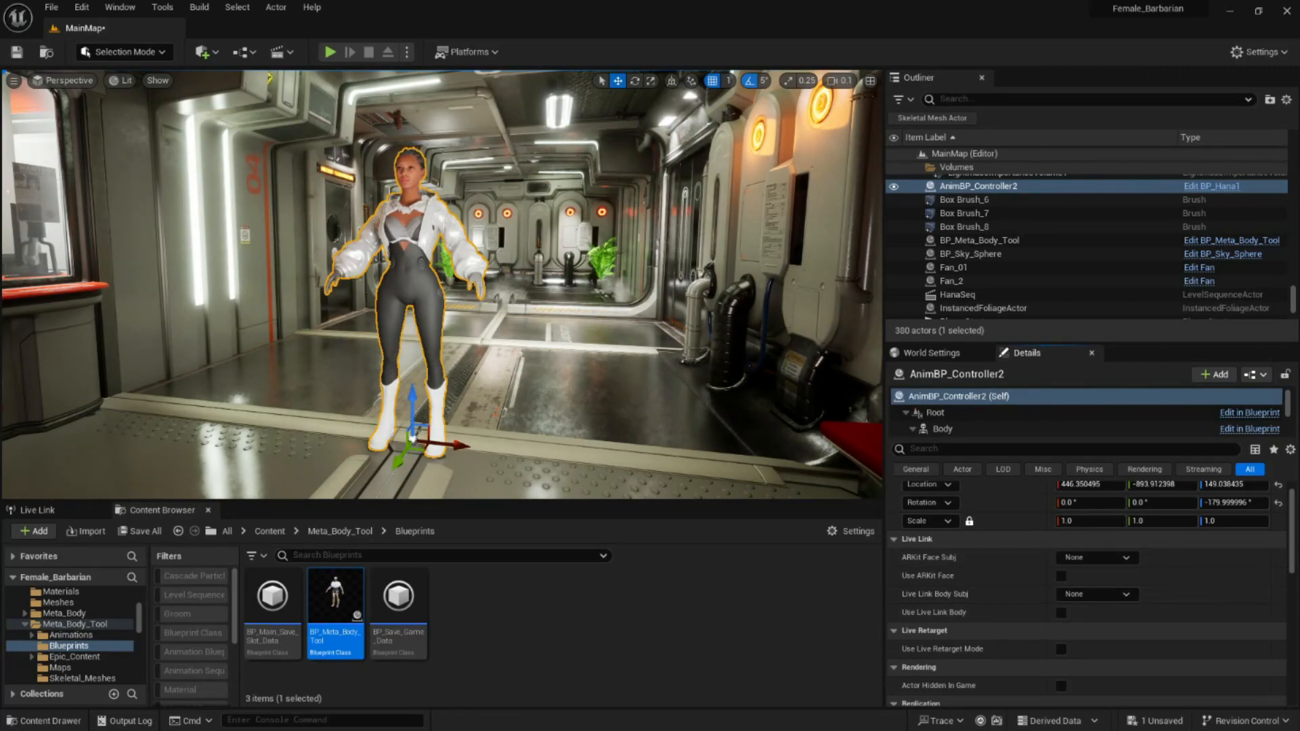
{"action": "key", "text": "ctrl+s"}
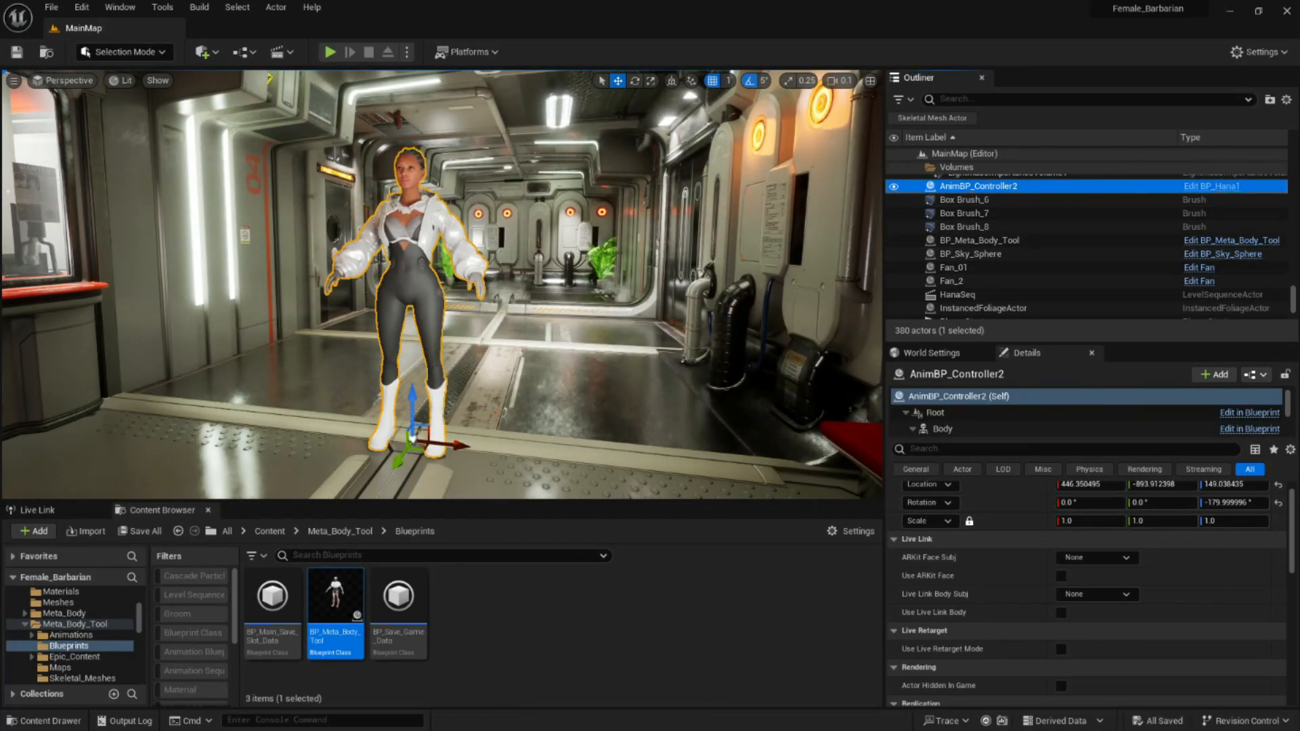
Turn Use Live Retarget Mode on and off again for the Hana actor, and reopen MainMap from the recent levels
{"action": "left_click", "coordinate": [1061, 648]}
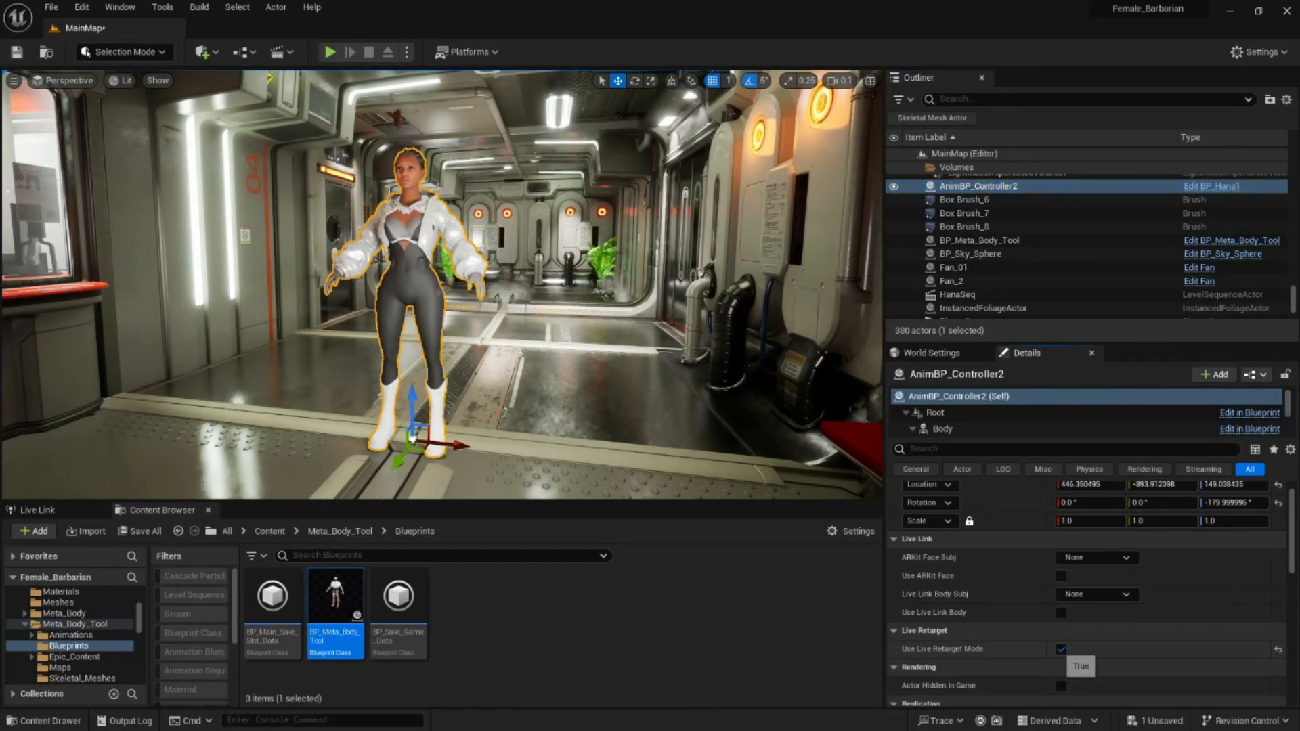
{"action": "left_click", "coordinate": [1061, 648]}
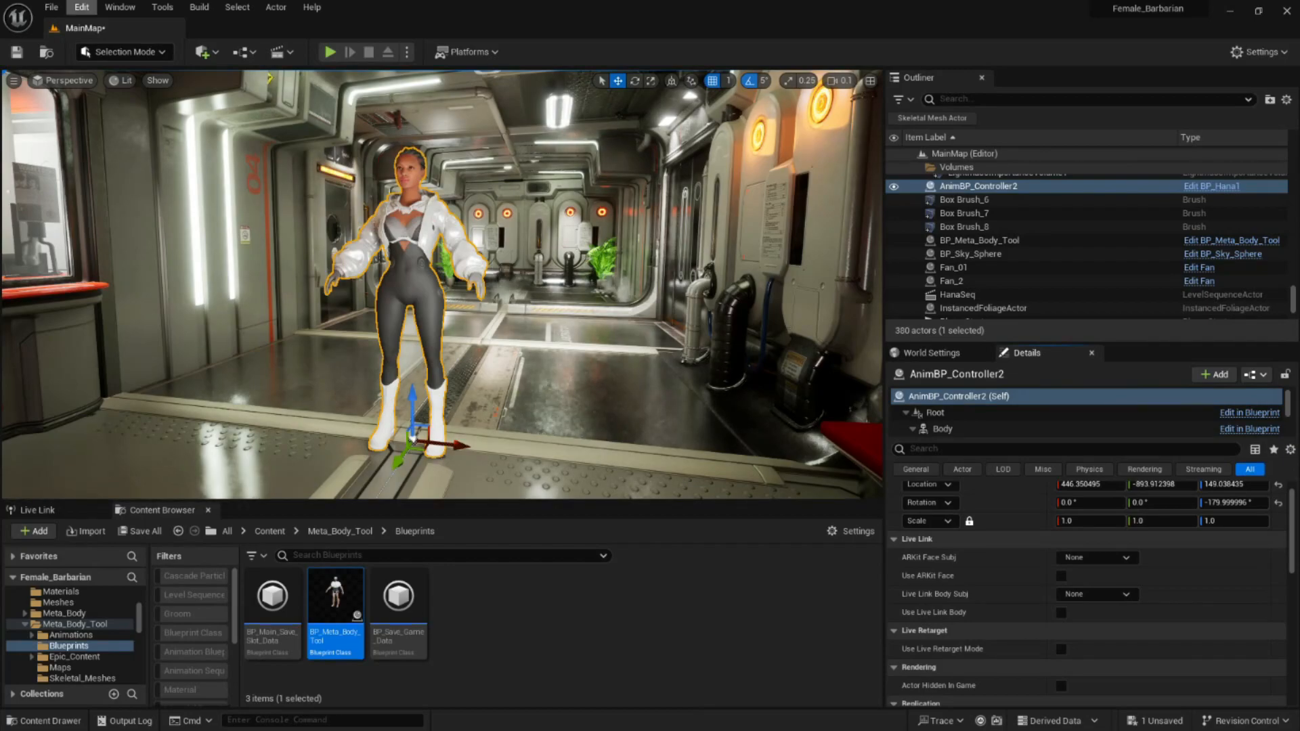
{"action": "left_click", "coordinate": [50, 7]}
{"action": "mouse_move", "coordinate": [97, 87]}
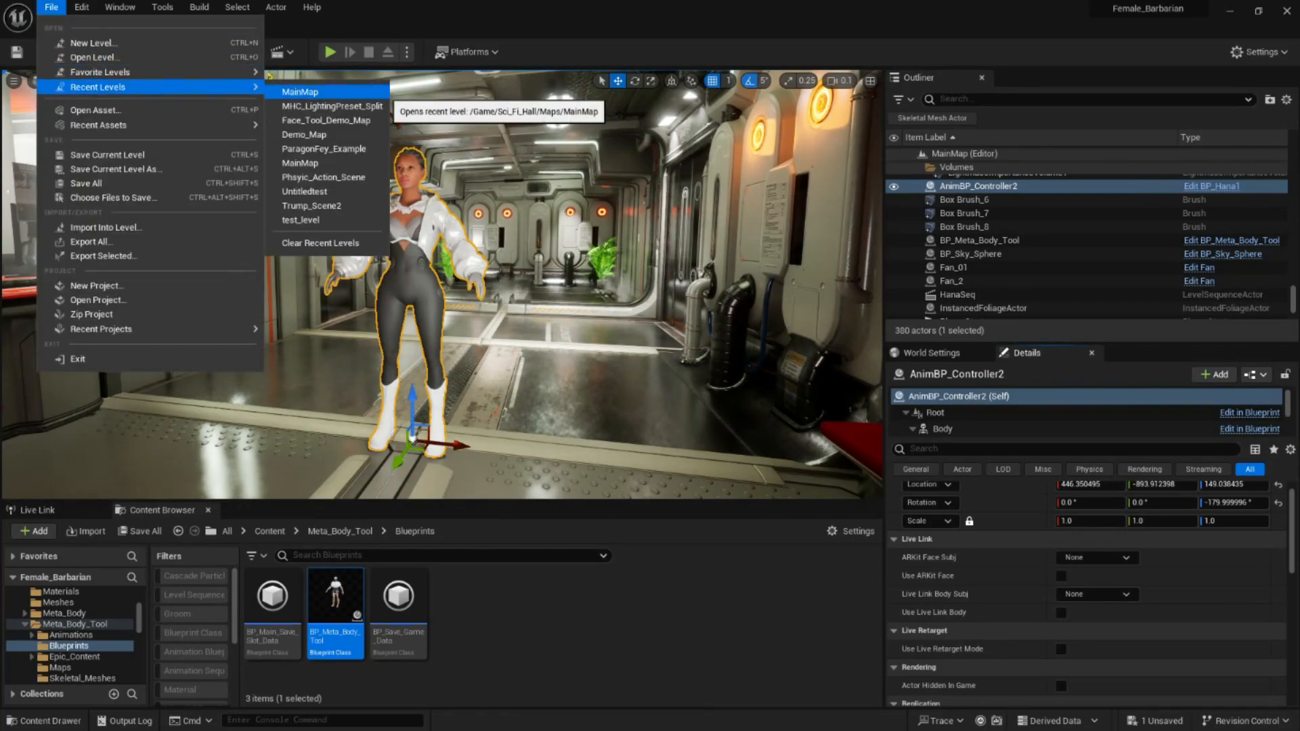
{"action": "left_click", "coordinate": [301, 92]}
{"action": "left_click", "coordinate": [698, 526]}
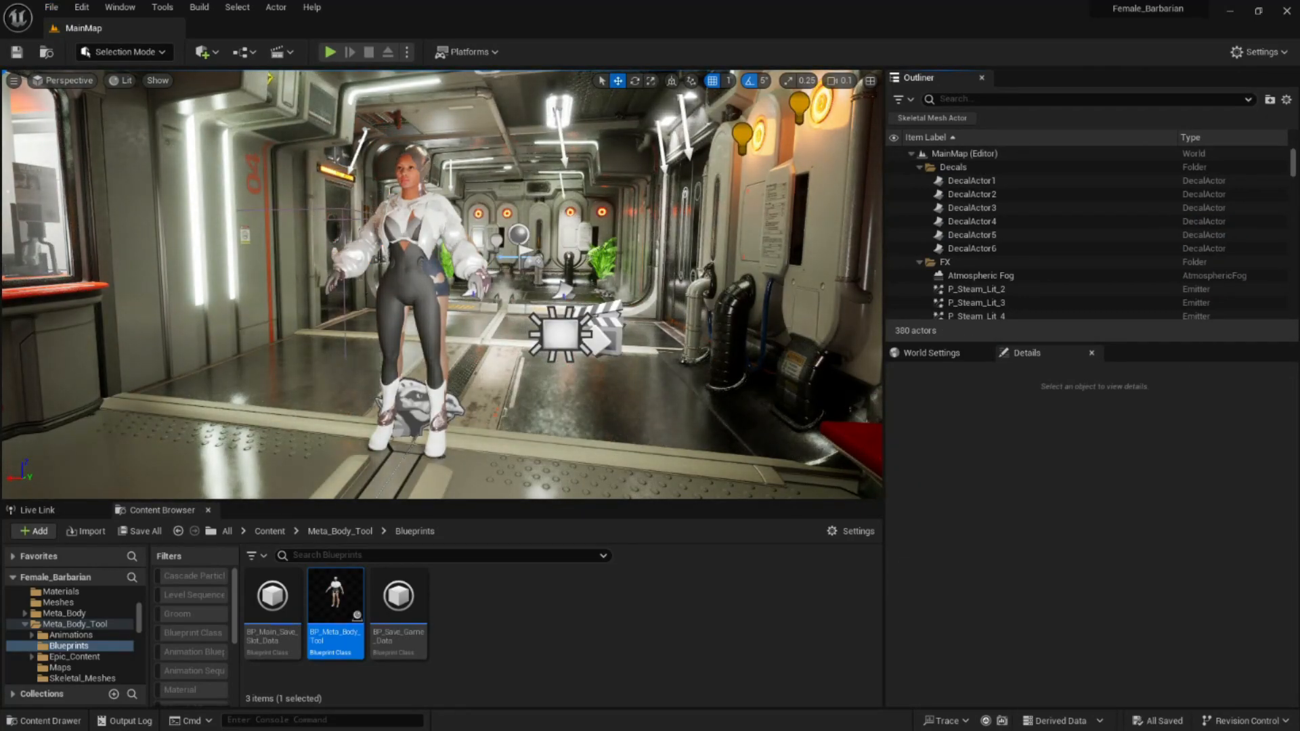
Hide the BP_Meta_Body_Tool actor in the viewport and select the Hana character
{"action": "left_click", "coordinate": [409, 285]}
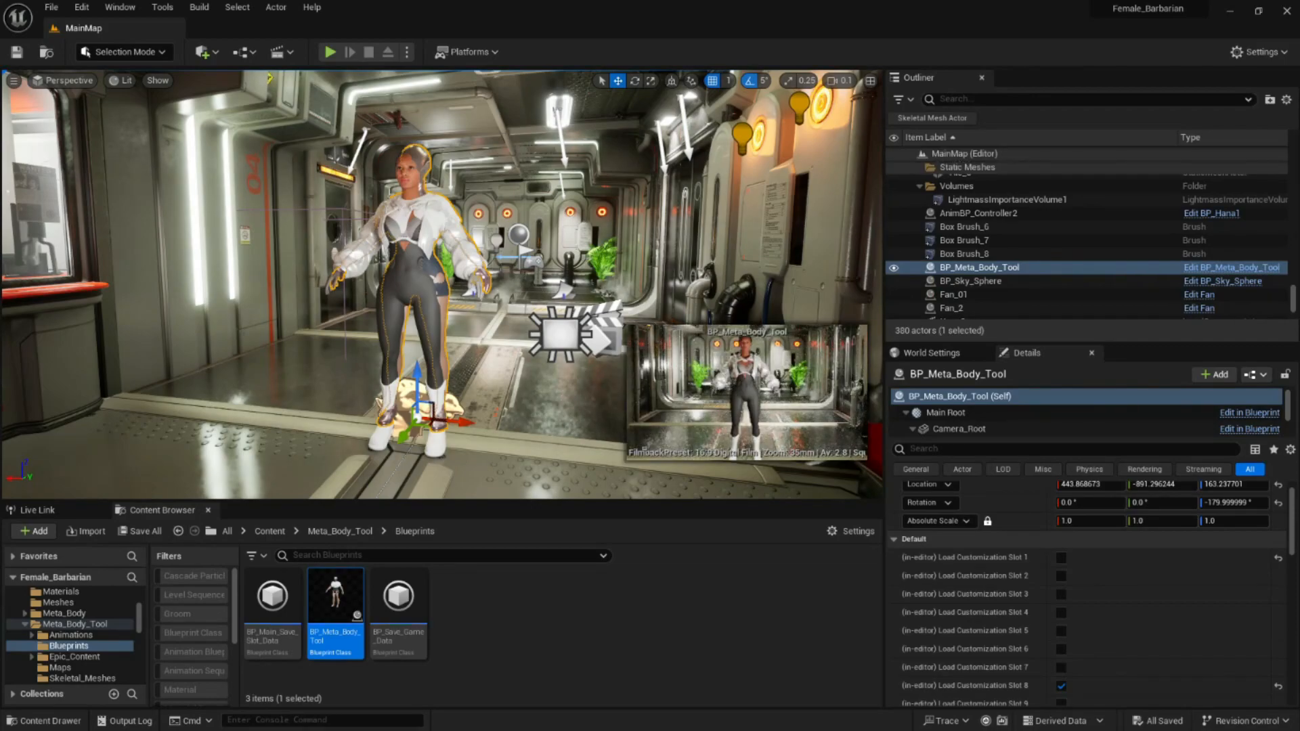
{"action": "key", "text": "h"}
{"action": "left_click_drag", "start_coordinate": [409, 285], "coordinate": [440, 284], "text": "alt"}
{"action": "mouse_move", "coordinate": [440, 284]}
{"action": "right_mouse_down"}
{"action": "mouse_move", "coordinate": [419, 285]}
{"action": "mouse_move", "coordinate": [460, 285]}
{"action": "right_mouse_up"}
{"action": "key", "text": "a"}
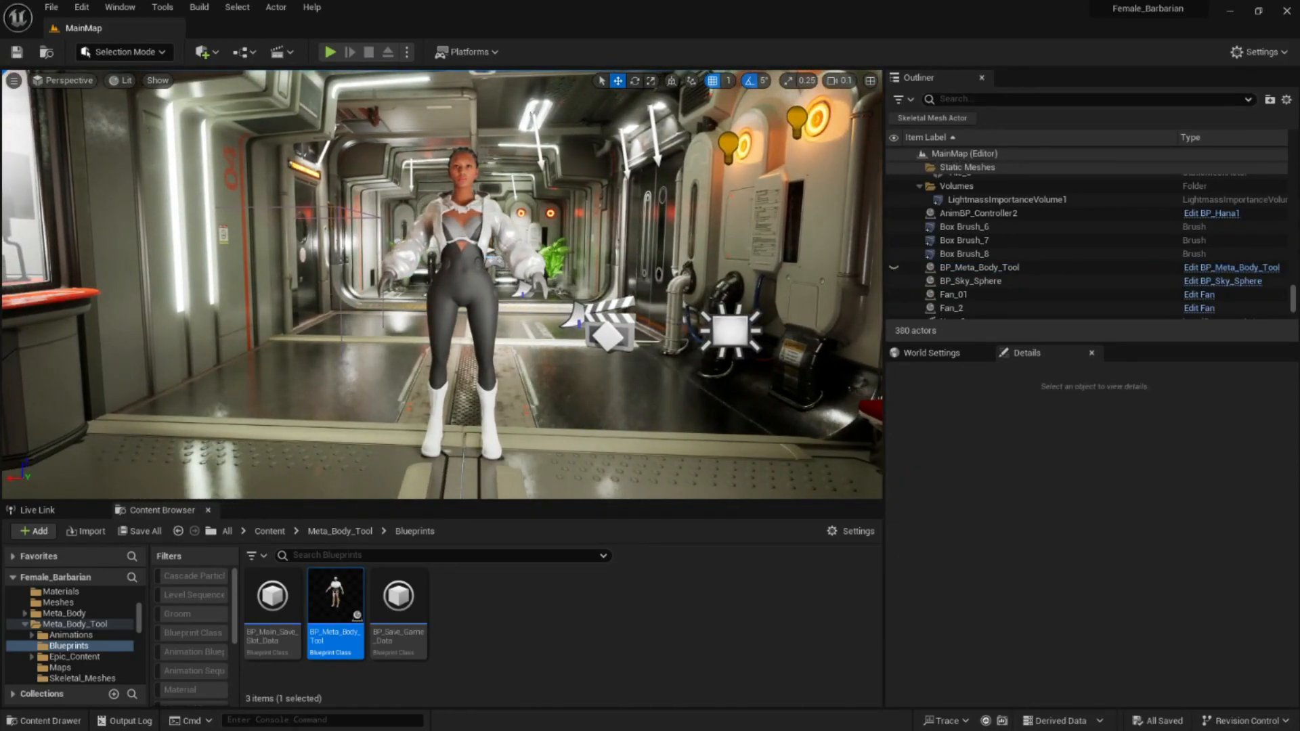
{"action": "left_click", "coordinate": [463, 284]}
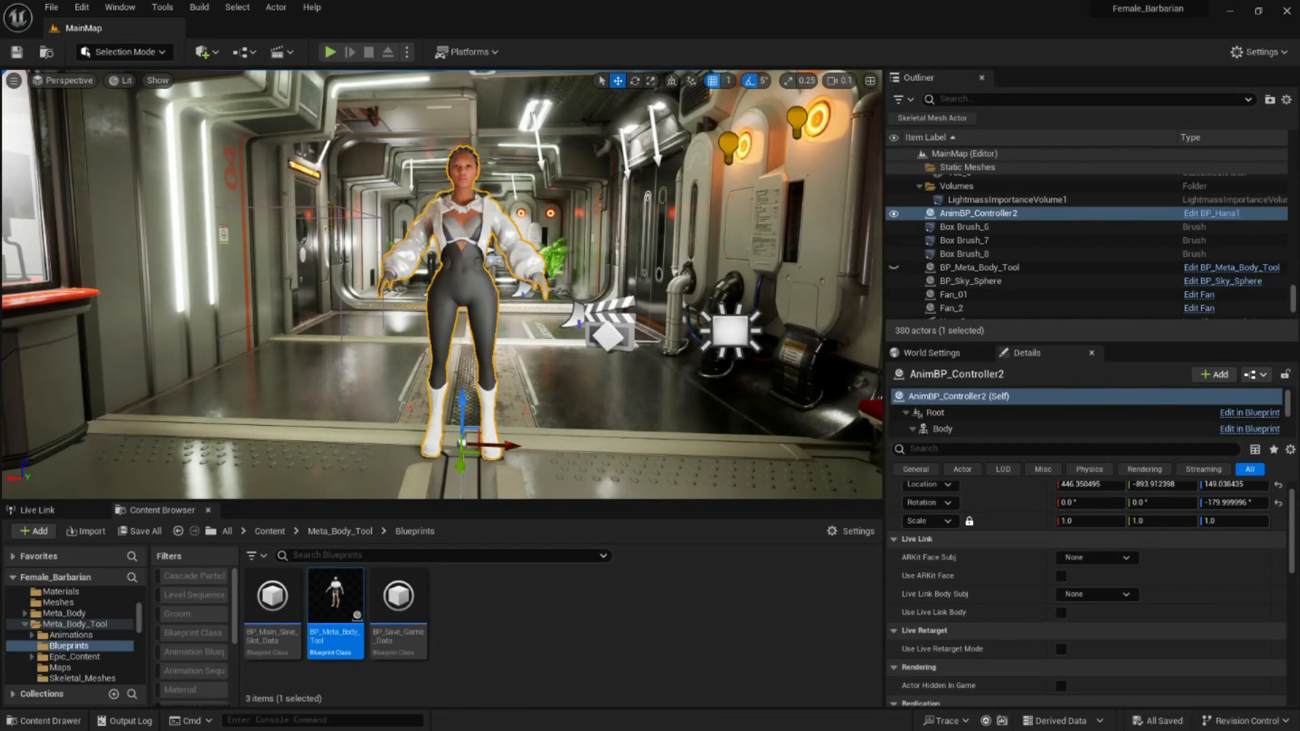
Open the level sequence of the HanaSeq actor in Sequencer and reposition its window over the level view
{"action": "right_click_drag", "start_coordinate": [444, 285], "coordinate": [396, 286]}
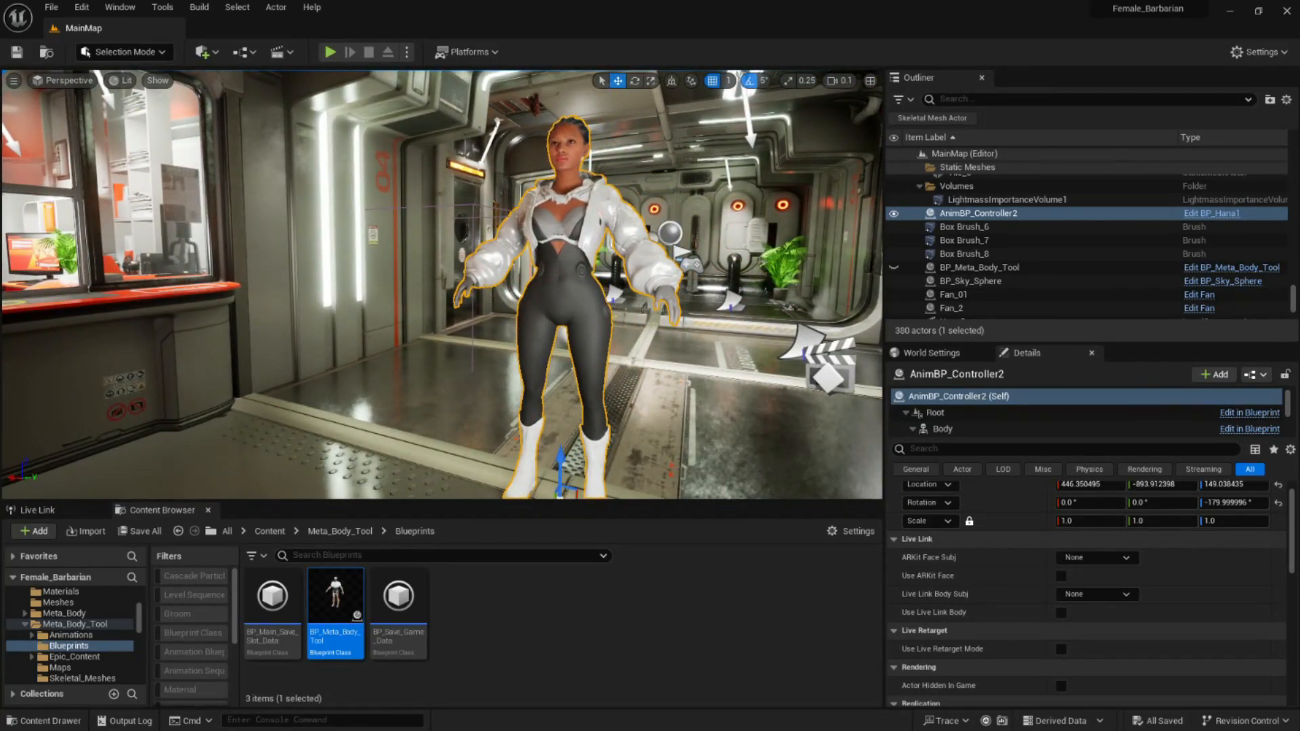
{"action": "right_click_drag", "start_coordinate": [443, 284], "coordinate": [427, 285]}
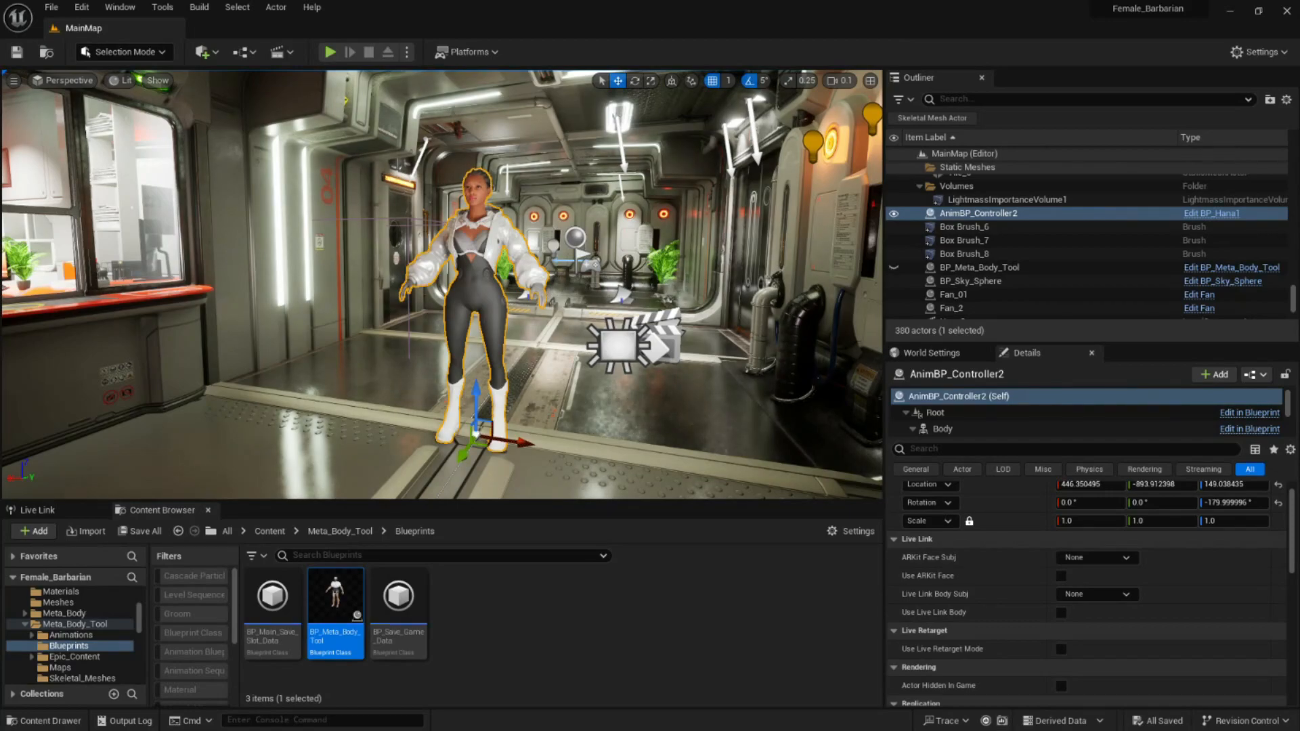
{"action": "mouse_move", "coordinate": [433, 285]}
{"action": "right_mouse_down"}
{"action": "mouse_move", "coordinate": [453, 284]}
{"action": "mouse_move", "coordinate": [423, 284]}
{"action": "right_mouse_up"}
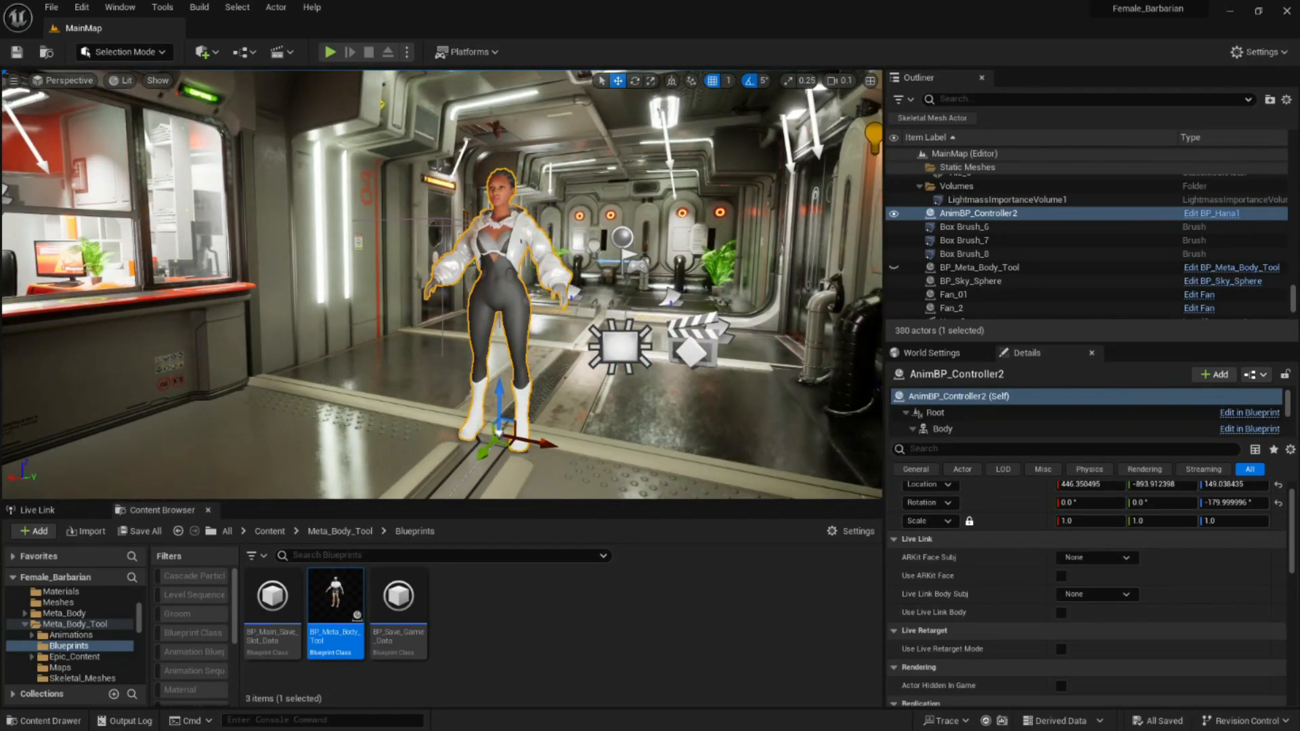
{"action": "left_click", "coordinate": [692, 338]}
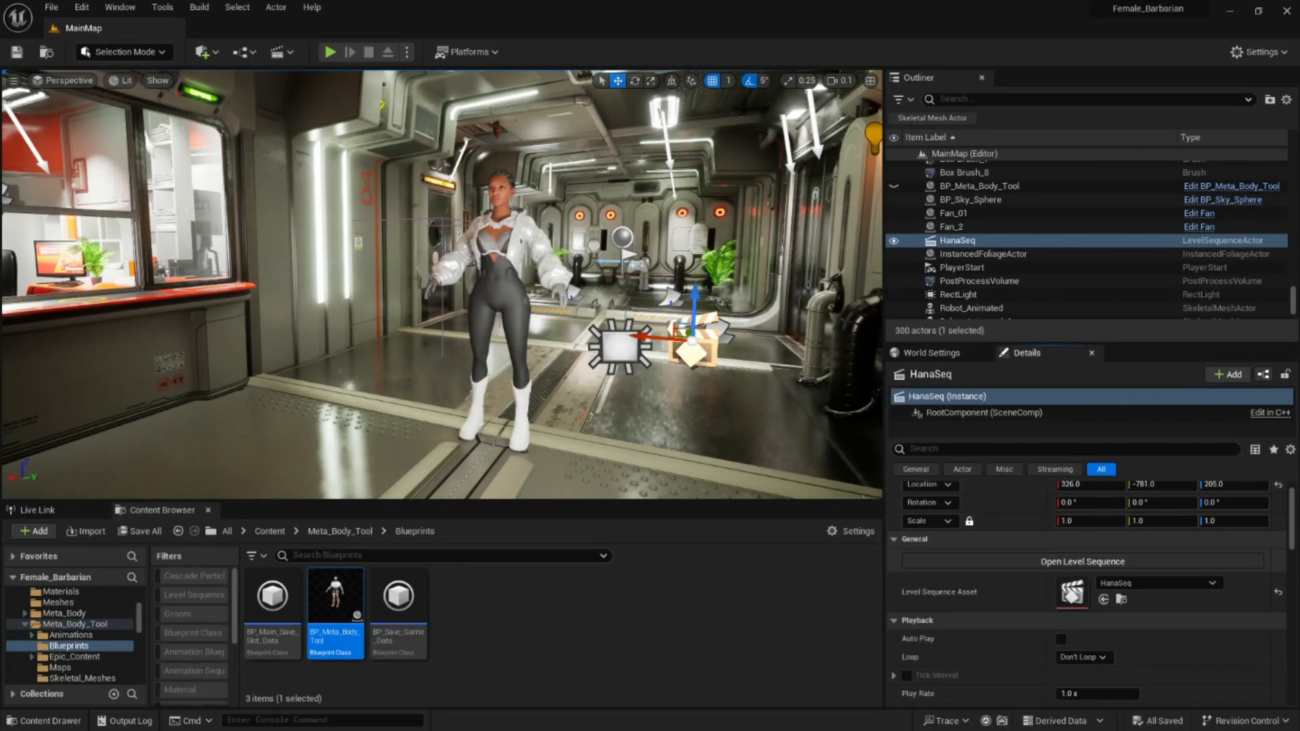
{"action": "left_click", "coordinate": [1083, 561]}
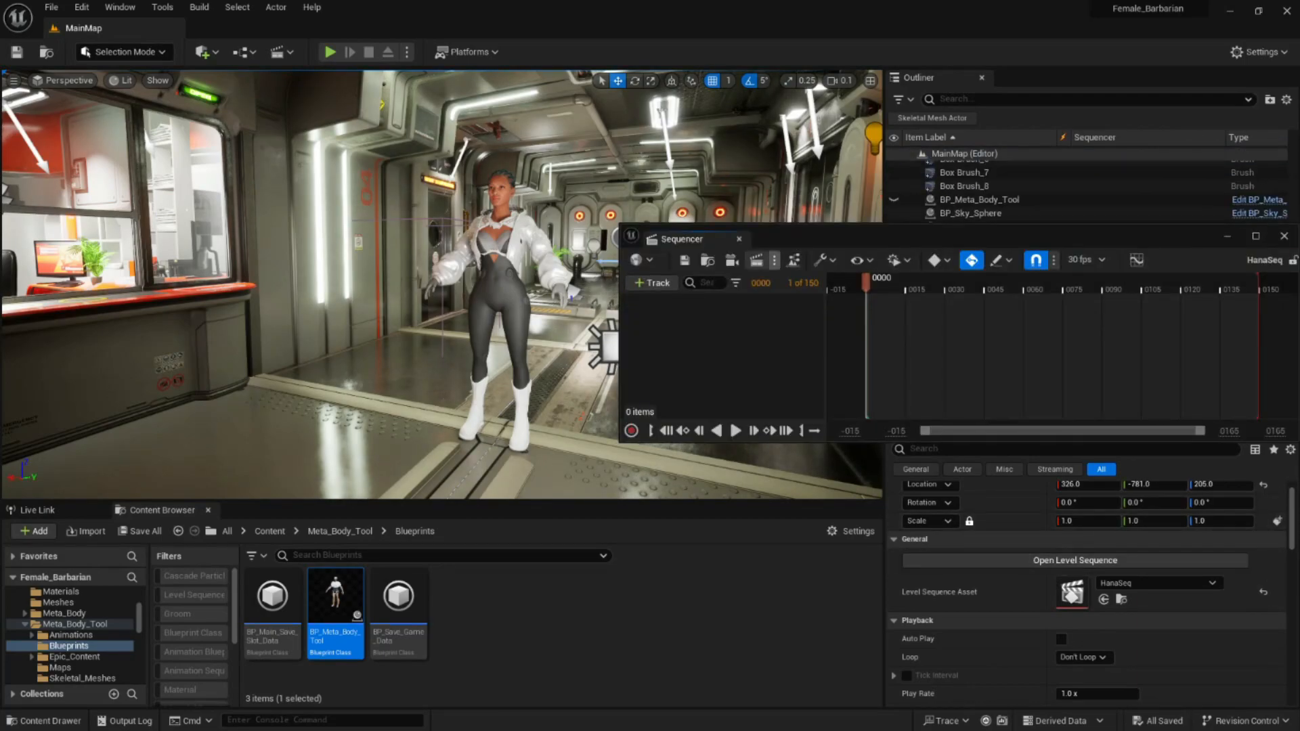
{"action": "left_click_drag", "start_coordinate": [867, 239], "coordinate": [849, 216]}
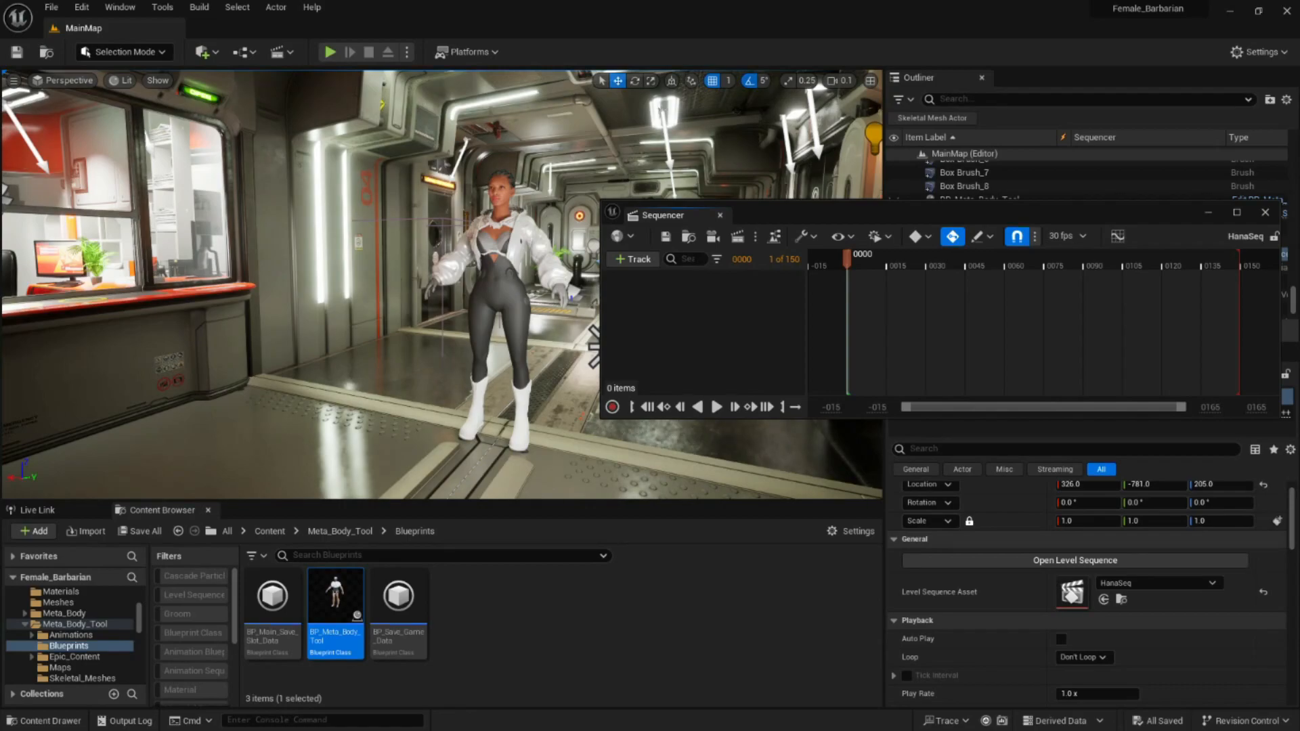
{"action": "right_click_drag", "start_coordinate": [433, 304], "coordinate": [558, 329]}
{"action": "left_click", "coordinate": [426, 318]}
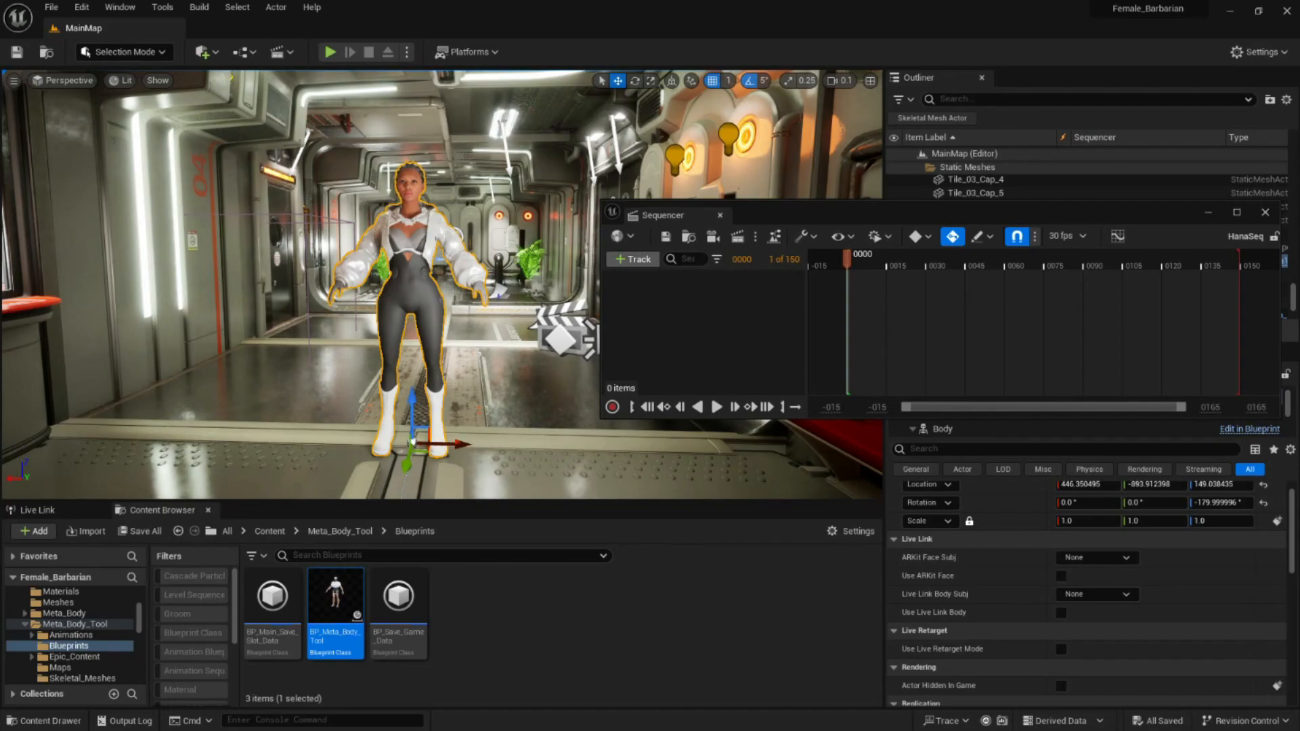
{"action": "left_click", "coordinate": [633, 258]}
{"action": "mouse_move", "coordinate": [677, 280]}
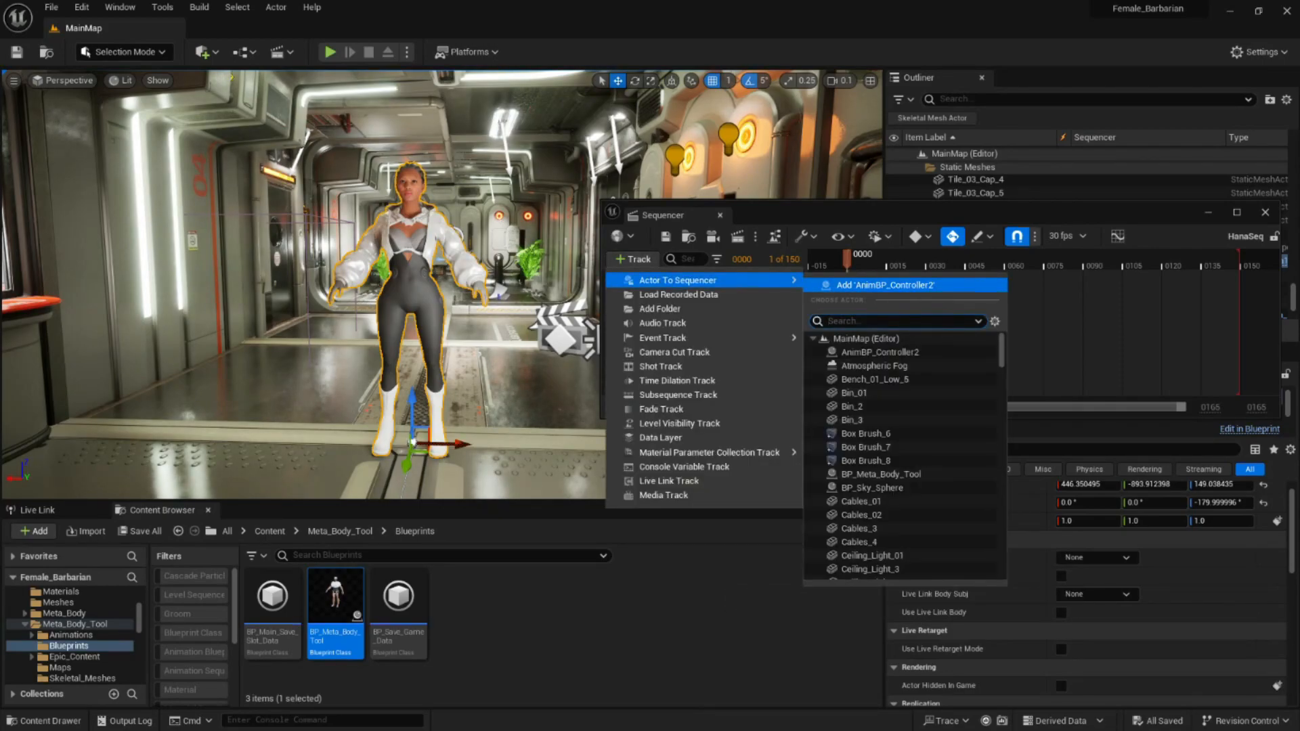
{"action": "left_click", "coordinate": [885, 285]}
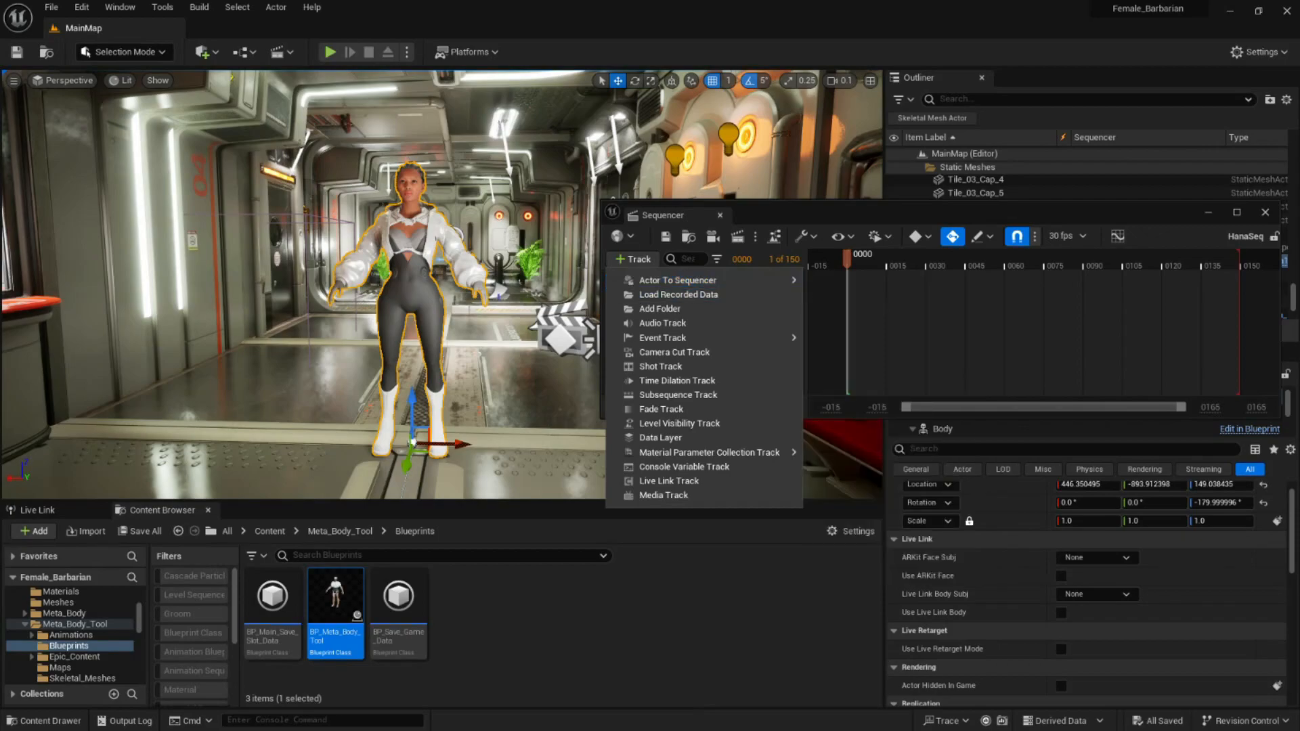
Locate the Hana character's blueprint in the Content Browser, copy its name, and move the Sequencer window clear of the Outliner
{"action": "left_click", "coordinate": [413, 268]}
{"action": "right_click", "coordinate": [411, 270]}
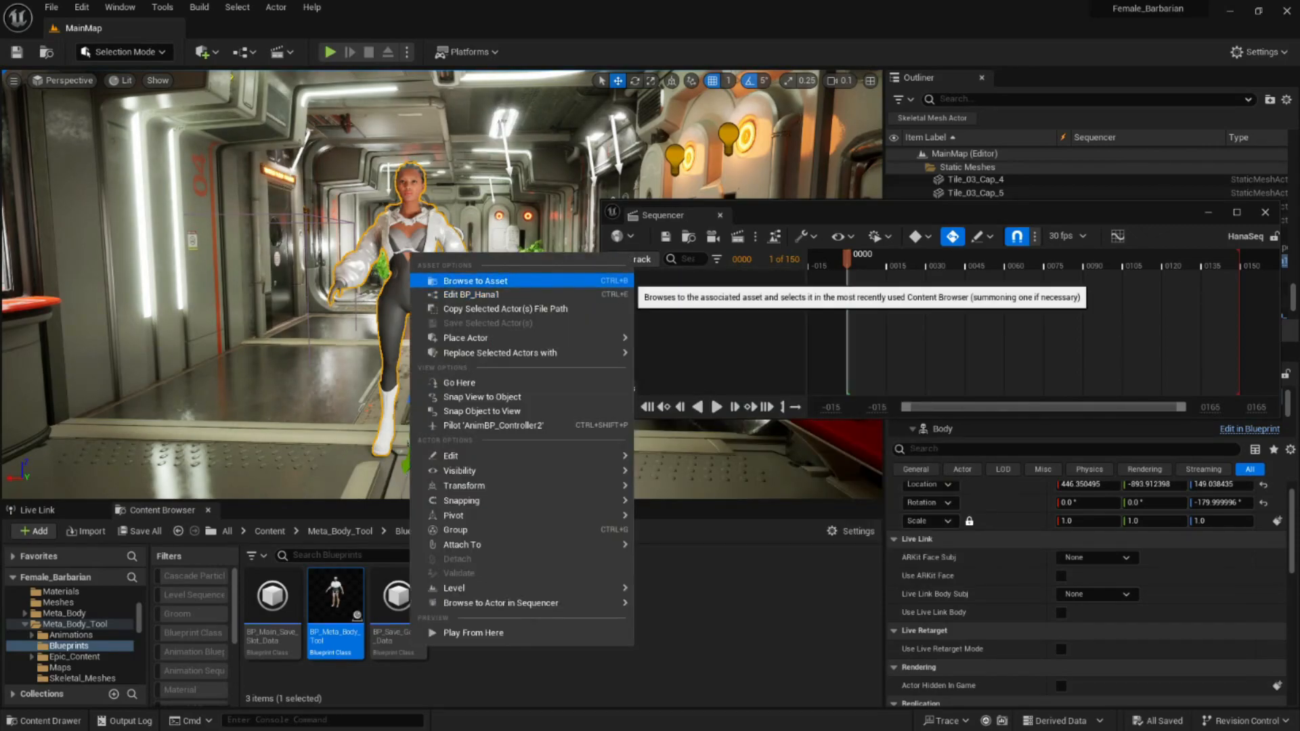
{"action": "left_click", "coordinate": [461, 282]}
{"action": "mouse_move", "coordinate": [778, 606]}
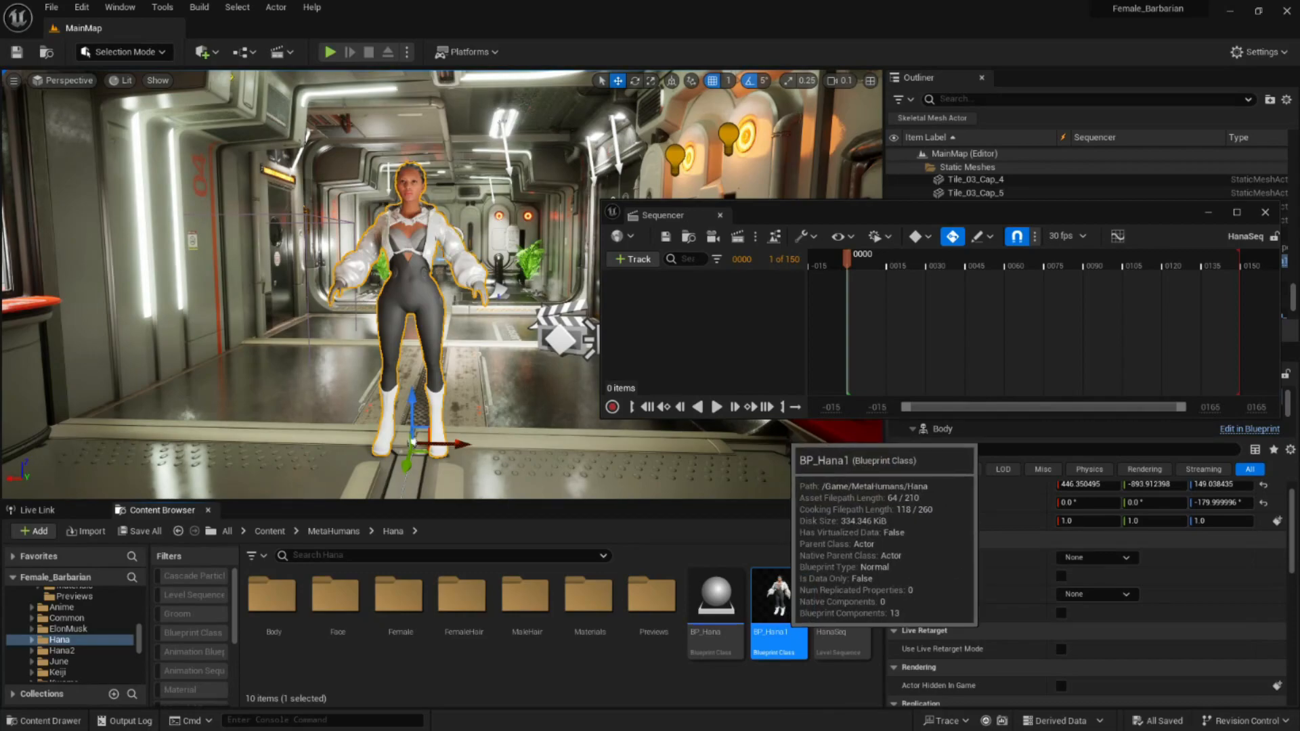
{"action": "key", "text": "F2"}
{"action": "key", "text": "ctrl+c"}
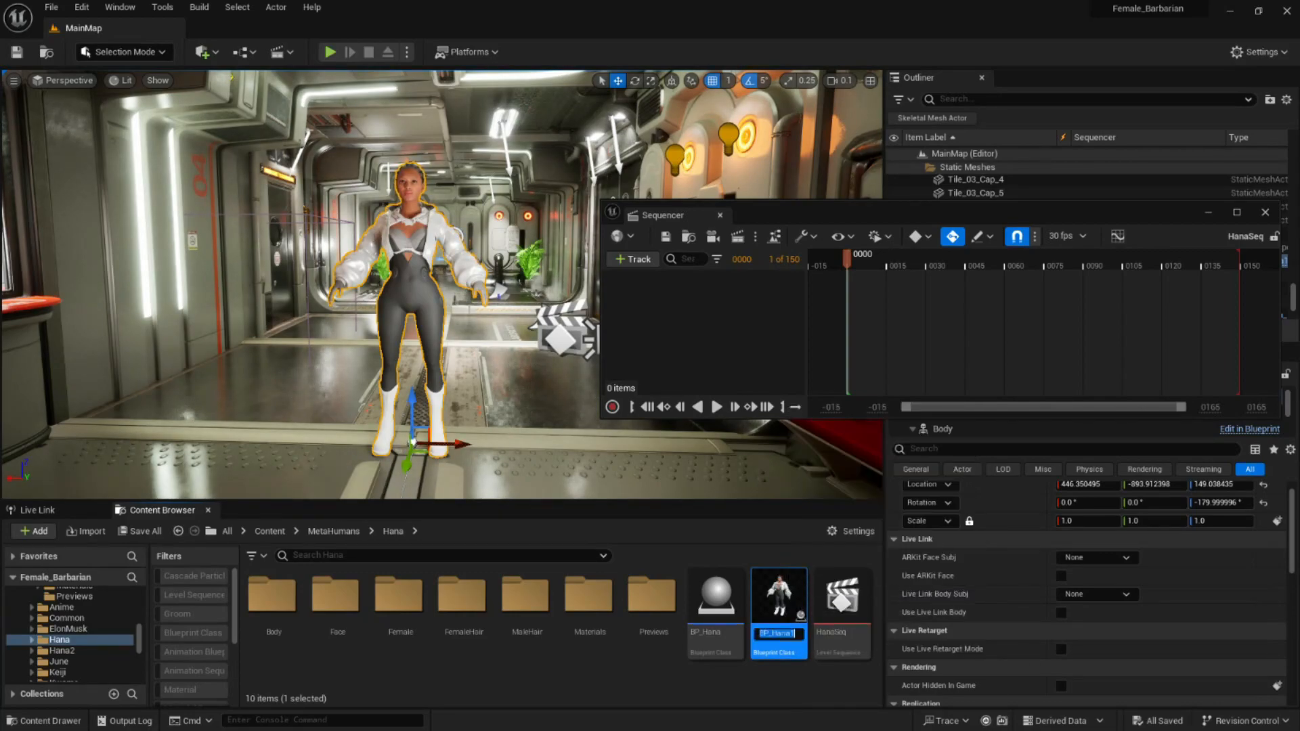
{"action": "left_click_drag", "start_coordinate": [661, 215], "coordinate": [174, 552]}
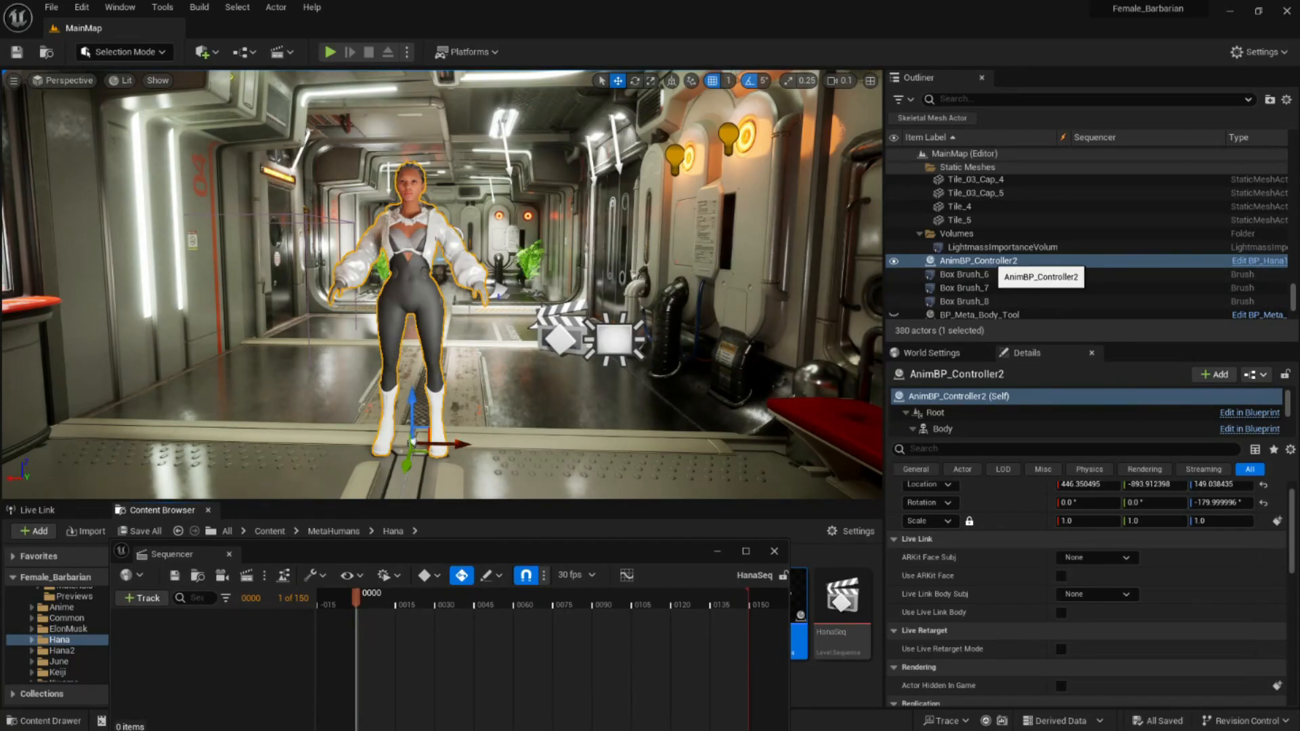
{"action": "double_click", "coordinate": [990, 265]}
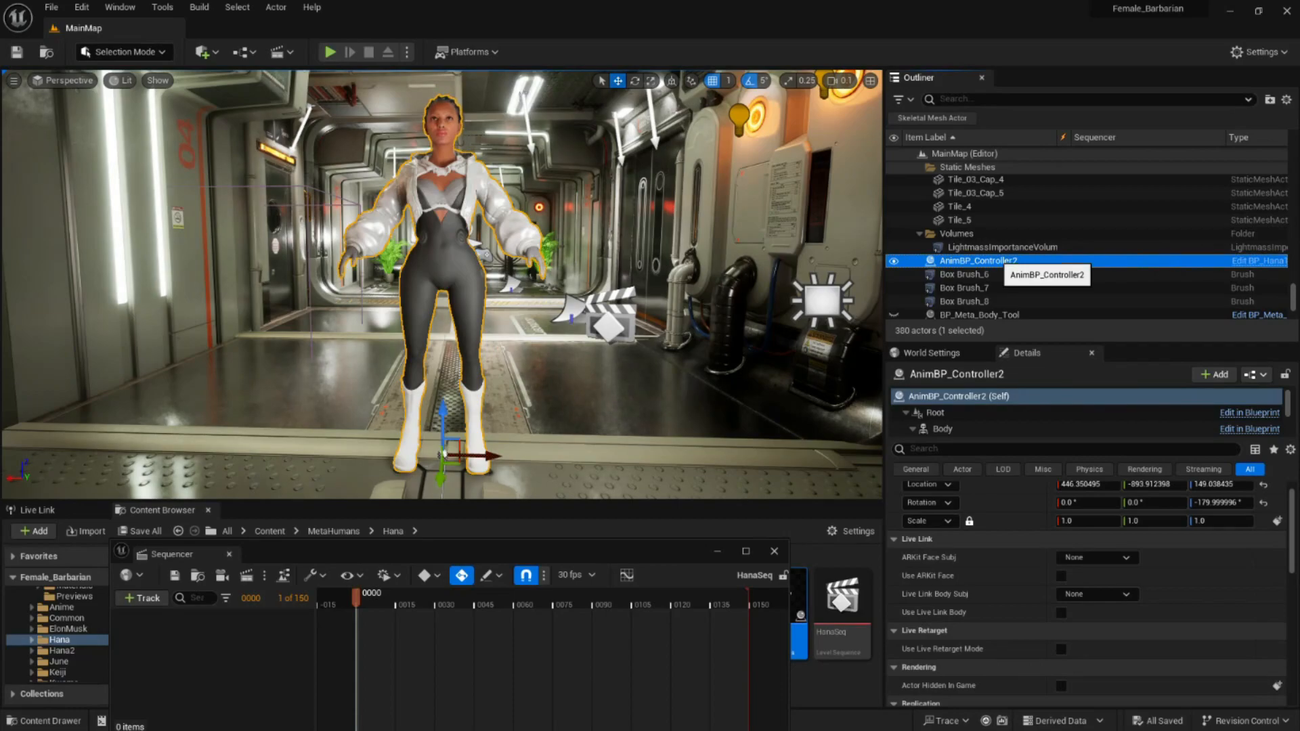
{"action": "right_click", "coordinate": [996, 263]}
{"action": "key", "text": "Escape"}
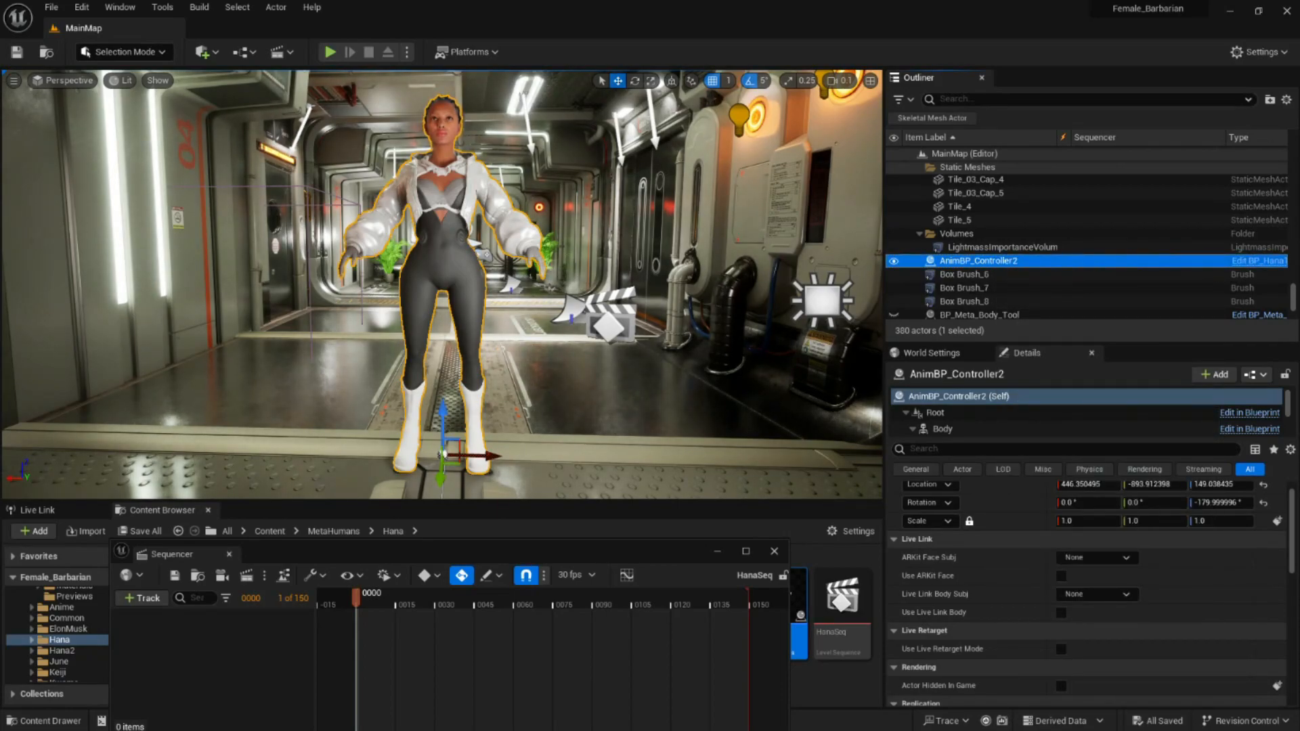
{"action": "right_click", "coordinate": [952, 397]}
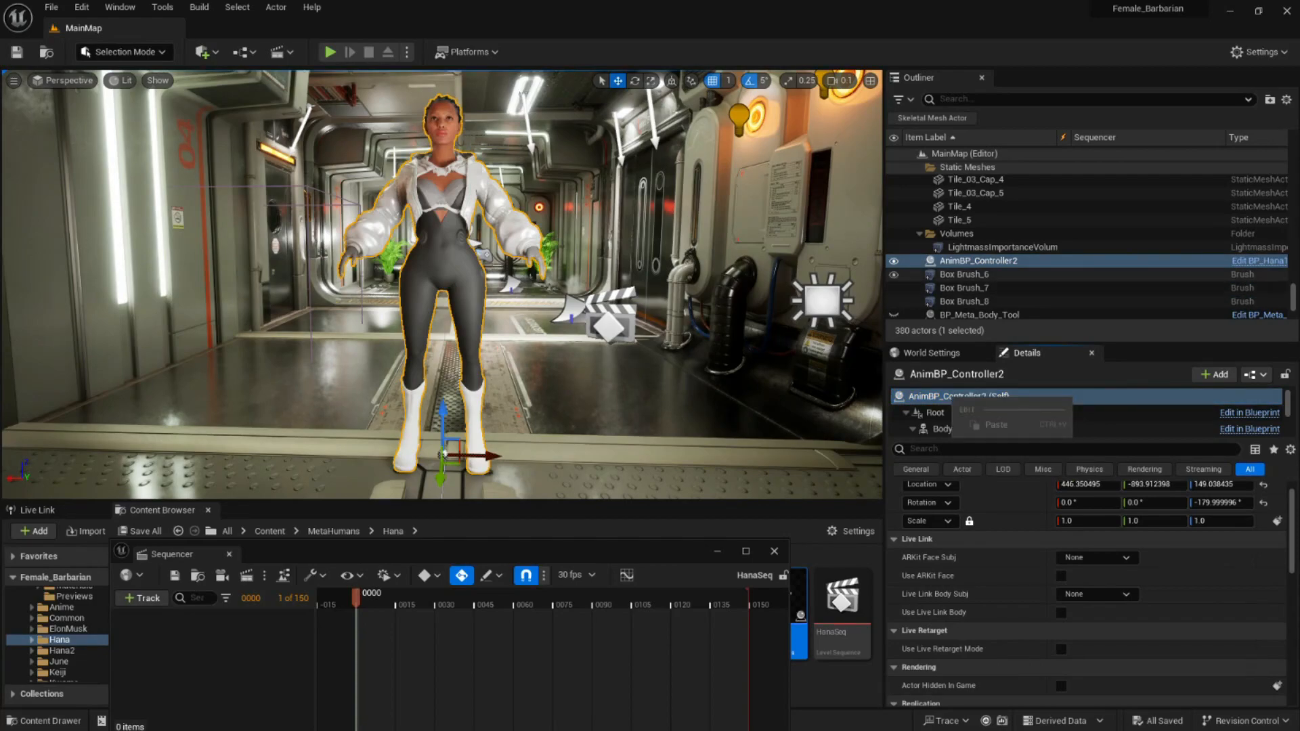
{"action": "left_click", "coordinate": [1019, 263]}
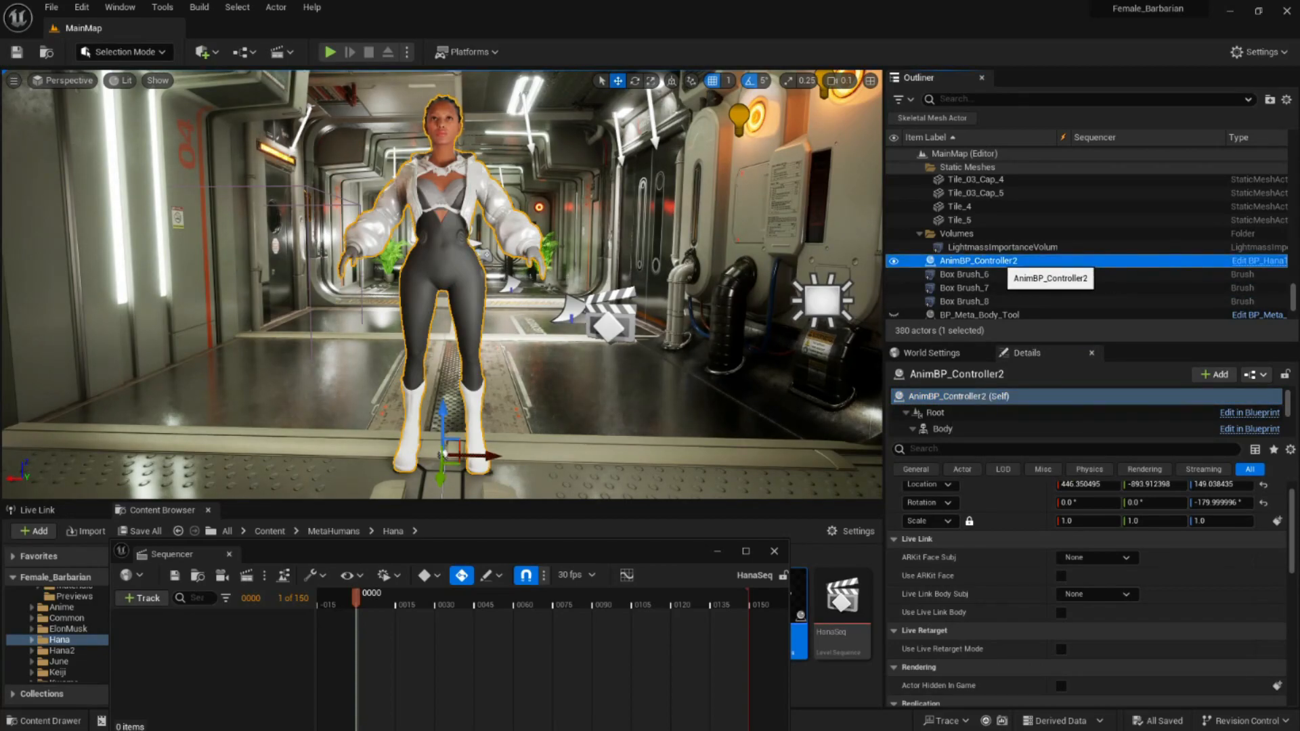
{"action": "right_click", "coordinate": [1000, 264]}
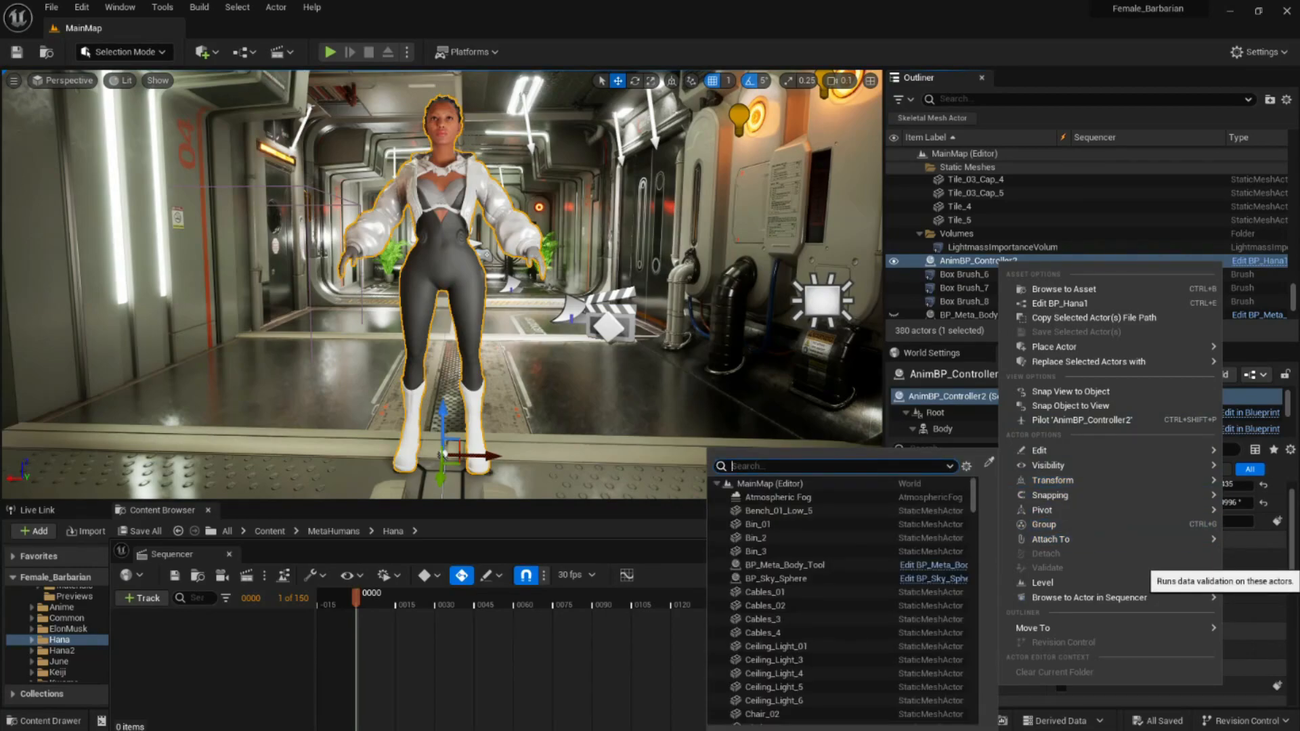
{"action": "key", "text": "Escape"}
{"action": "left_click", "coordinate": [1151, 397]}
{"action": "left_click", "coordinate": [990, 262]}
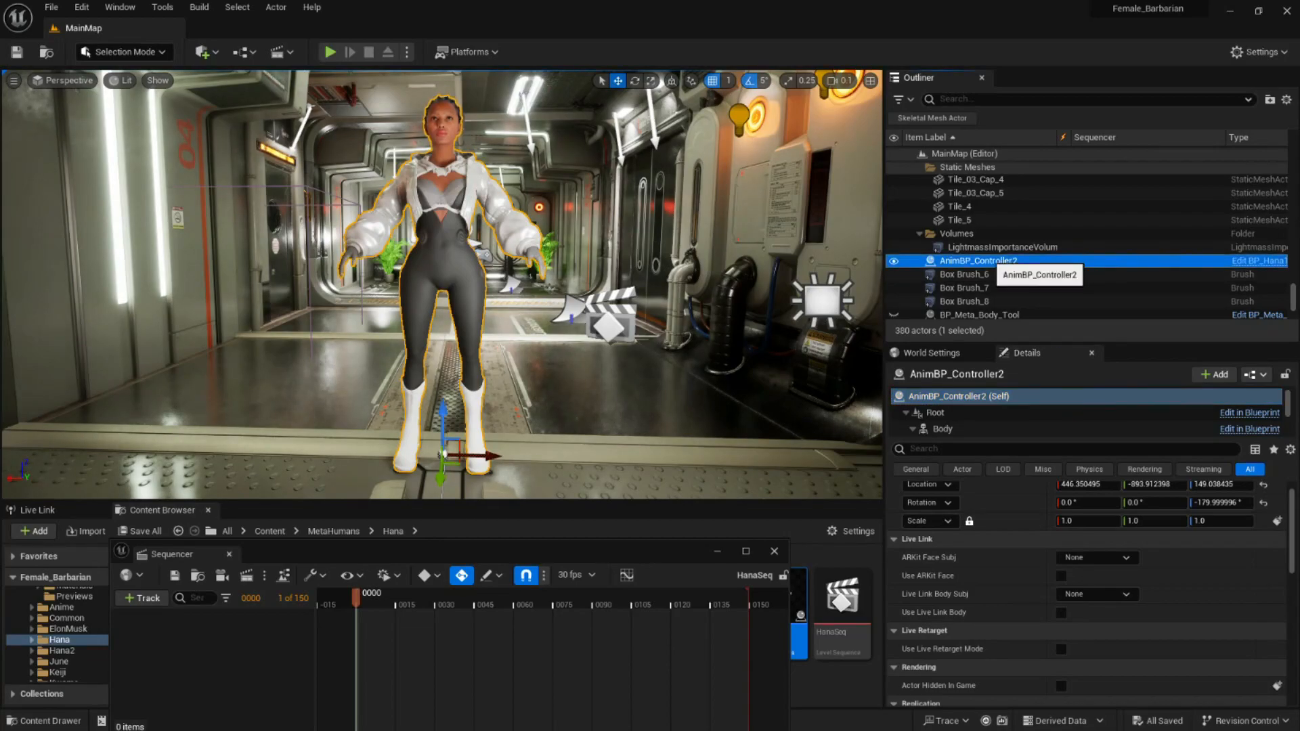
{"action": "right_click", "coordinate": [966, 262]}
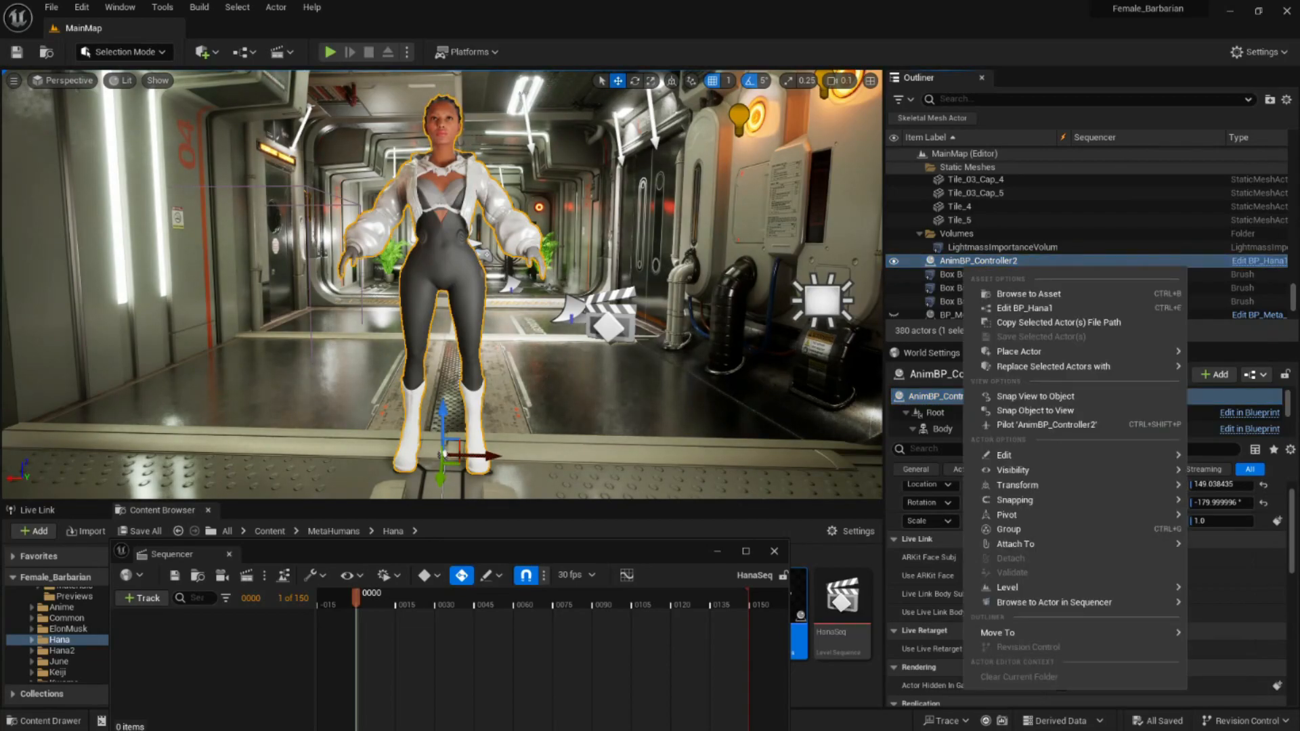
{"action": "mouse_move", "coordinate": [1015, 543]}
{"action": "mouse_move", "coordinate": [1002, 633]}
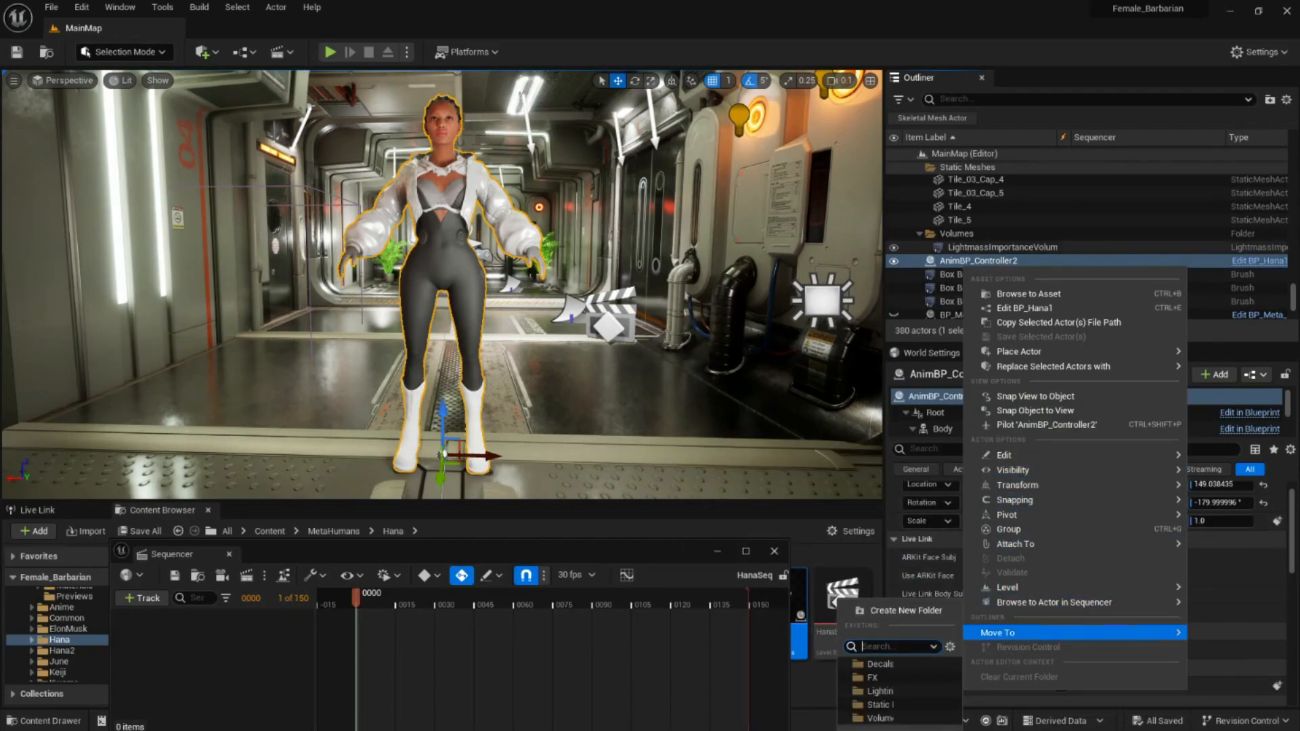
{"action": "key", "text": "Escape"}
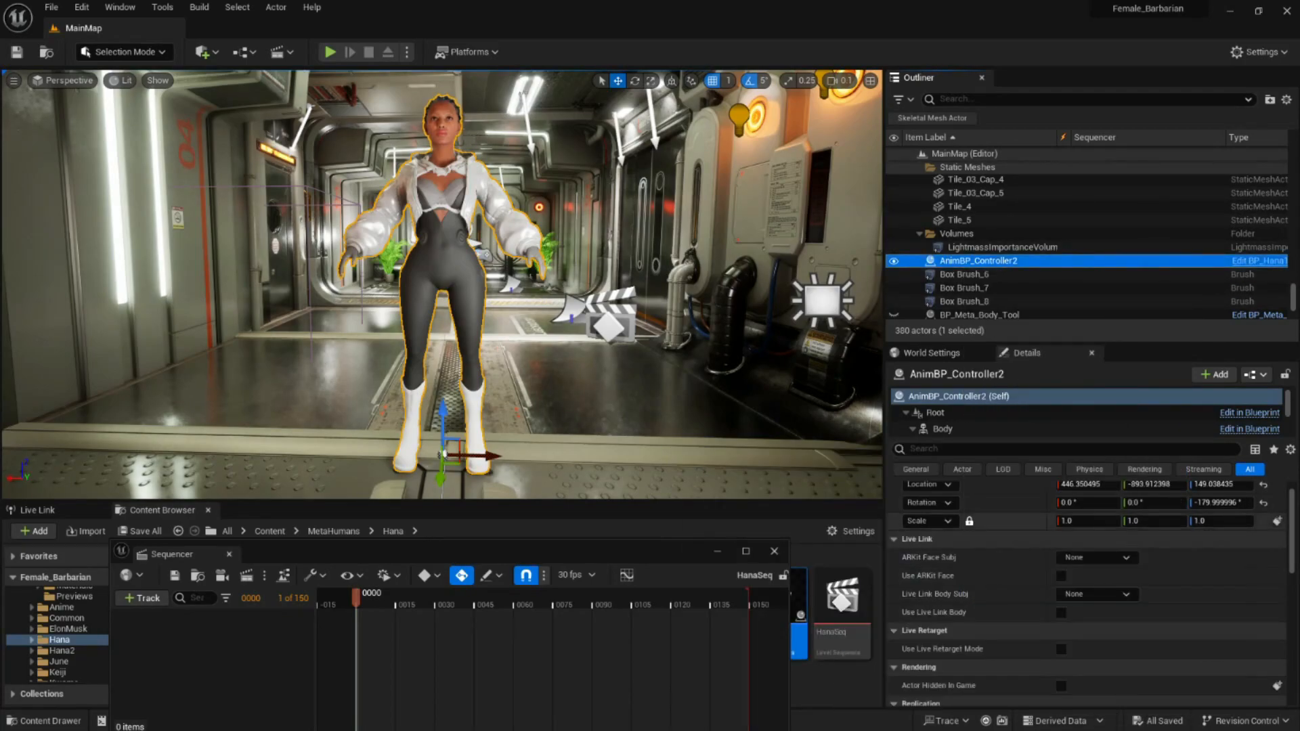
{"action": "scroll", "coordinate": [1087, 596], "scroll_direction": "up", "scroll_amount": 1}
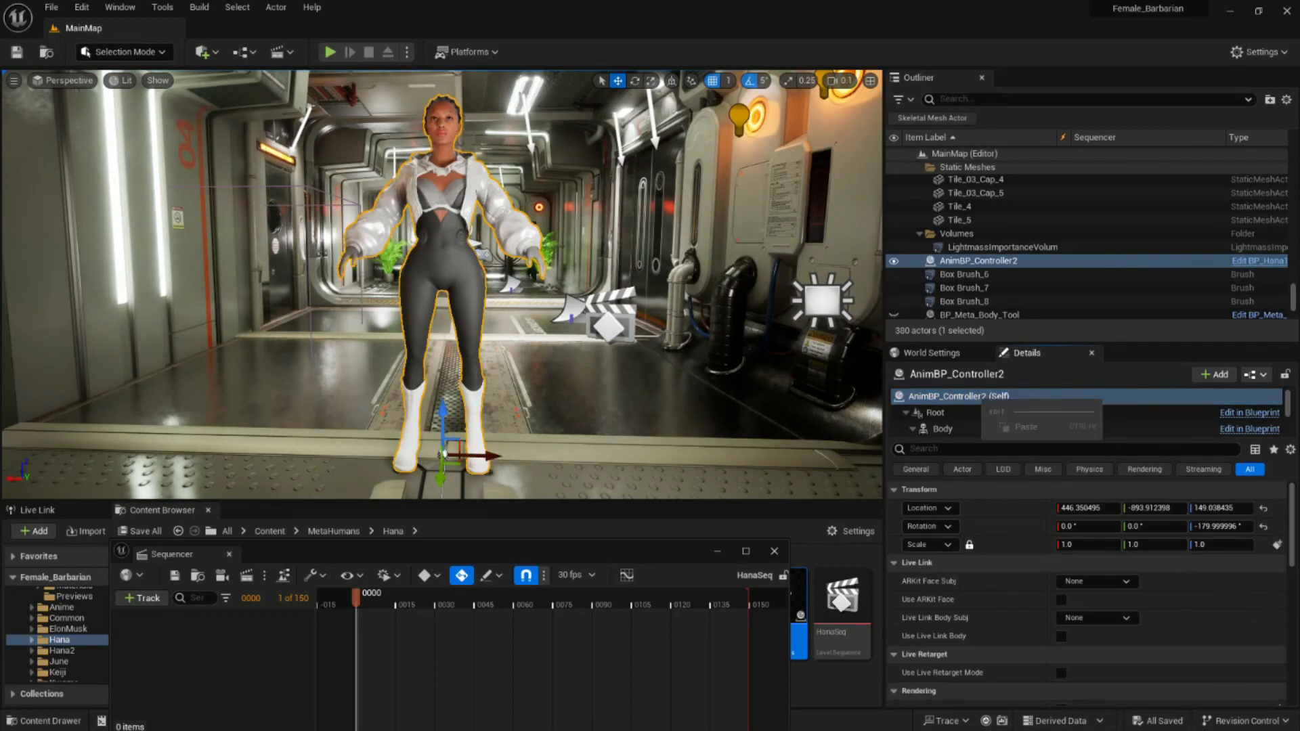
Rename the AnimBP_Controller2 actor as BP_Hana1 using the copied blueprint name, and save the level
{"action": "left_click", "coordinate": [954, 397]}
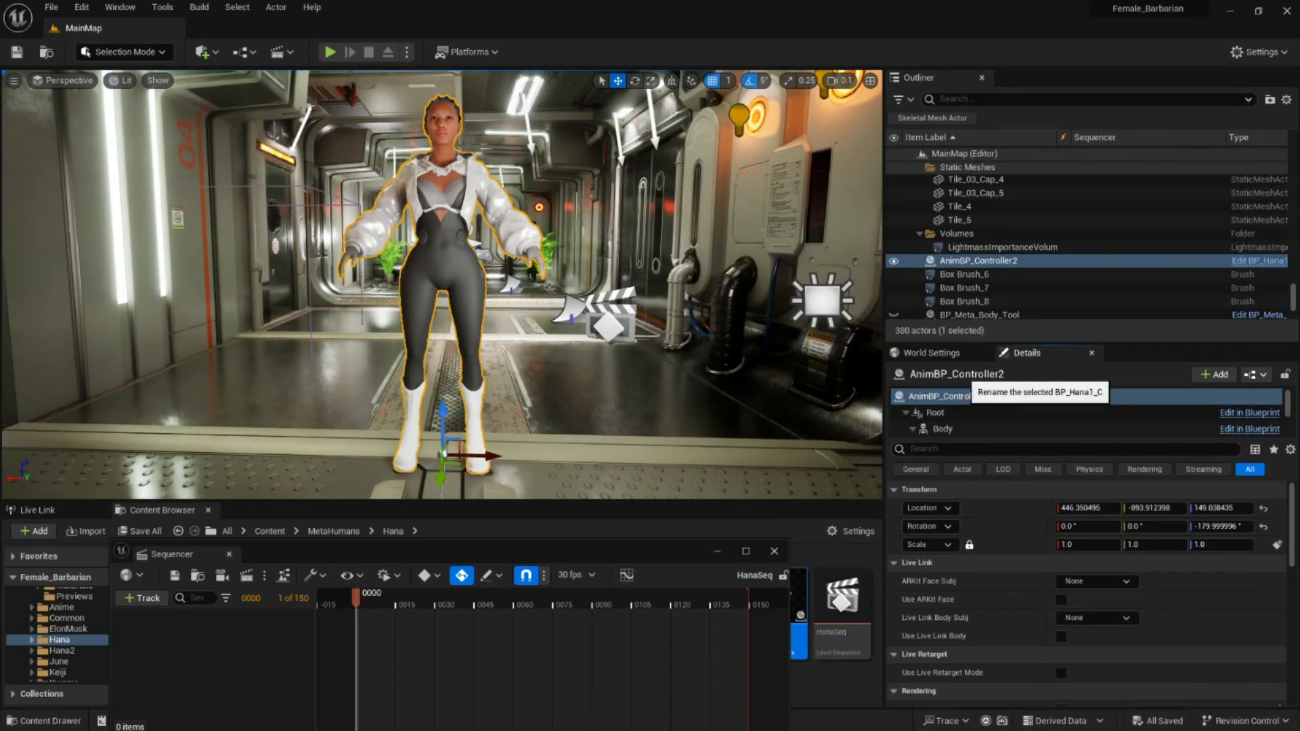
{"action": "left_click", "coordinate": [985, 374]}
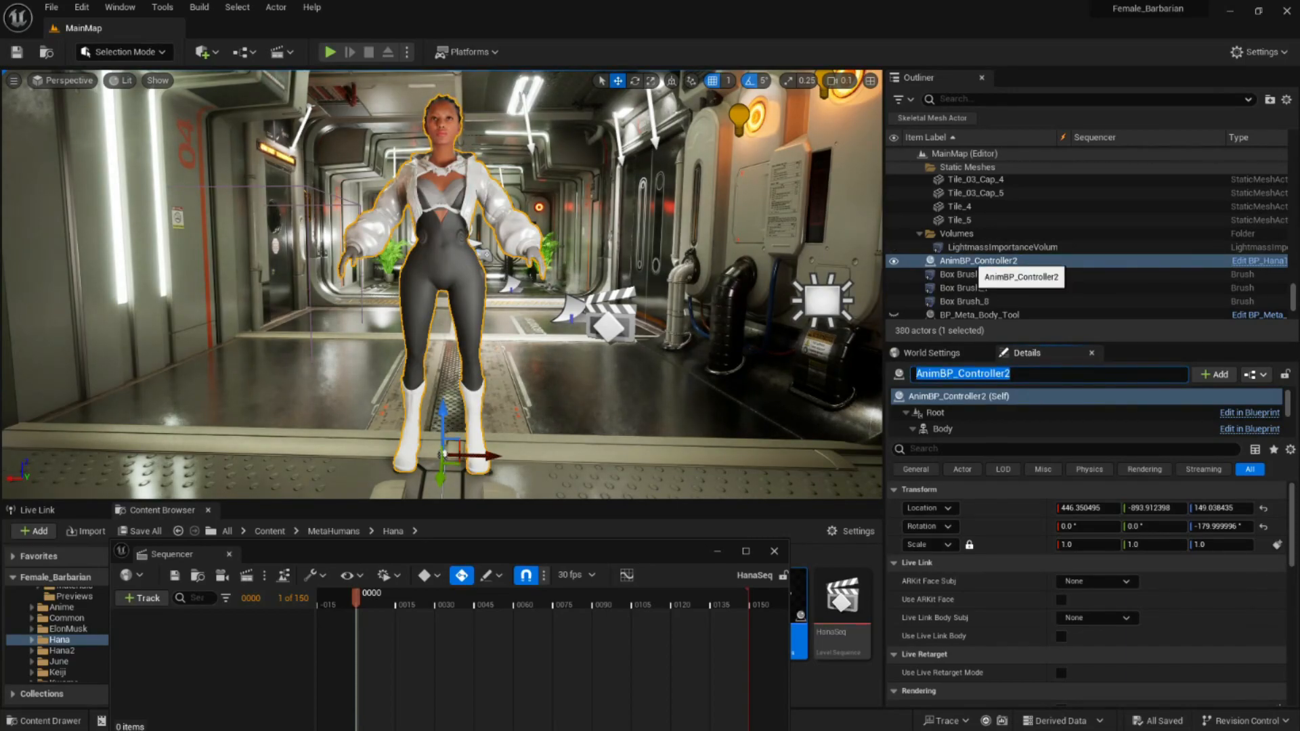
{"action": "key", "text": "Return"}
{"action": "double_click", "coordinate": [965, 373]}
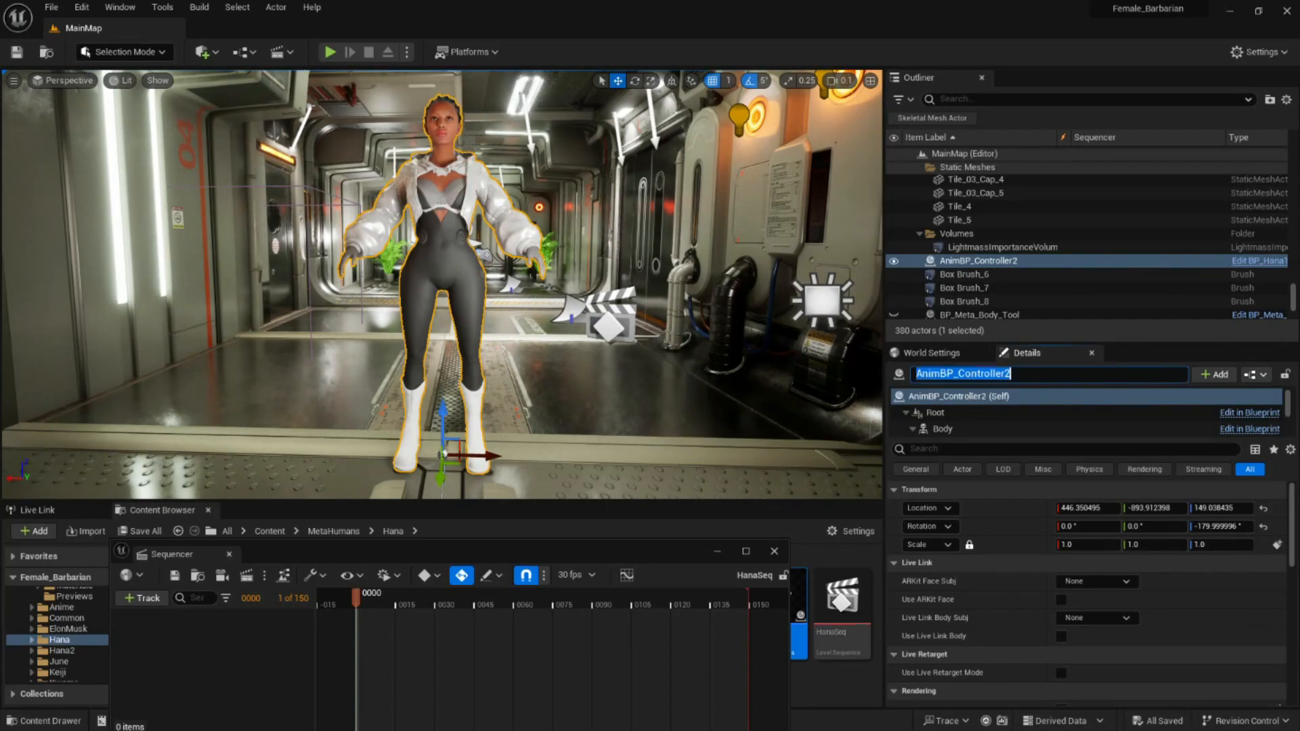
{"action": "key", "text": "ctrl+v"}
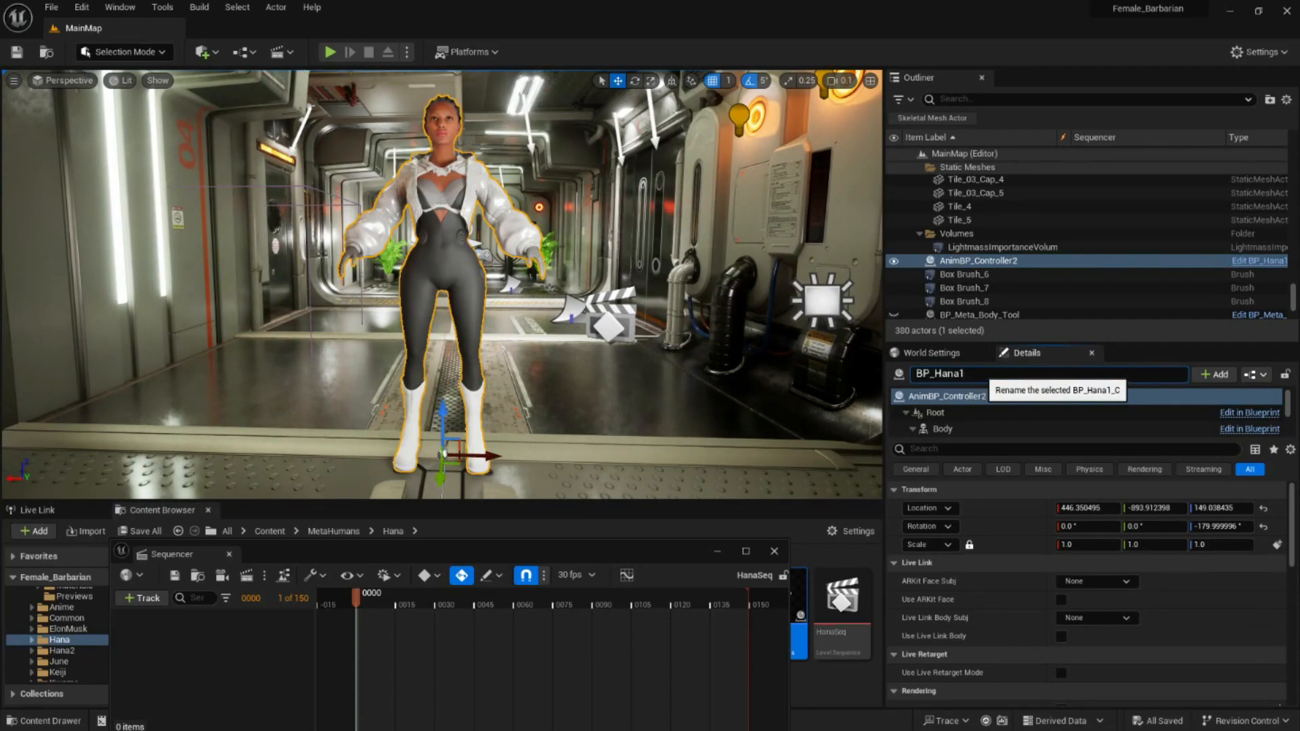
{"action": "key", "text": "Return"}
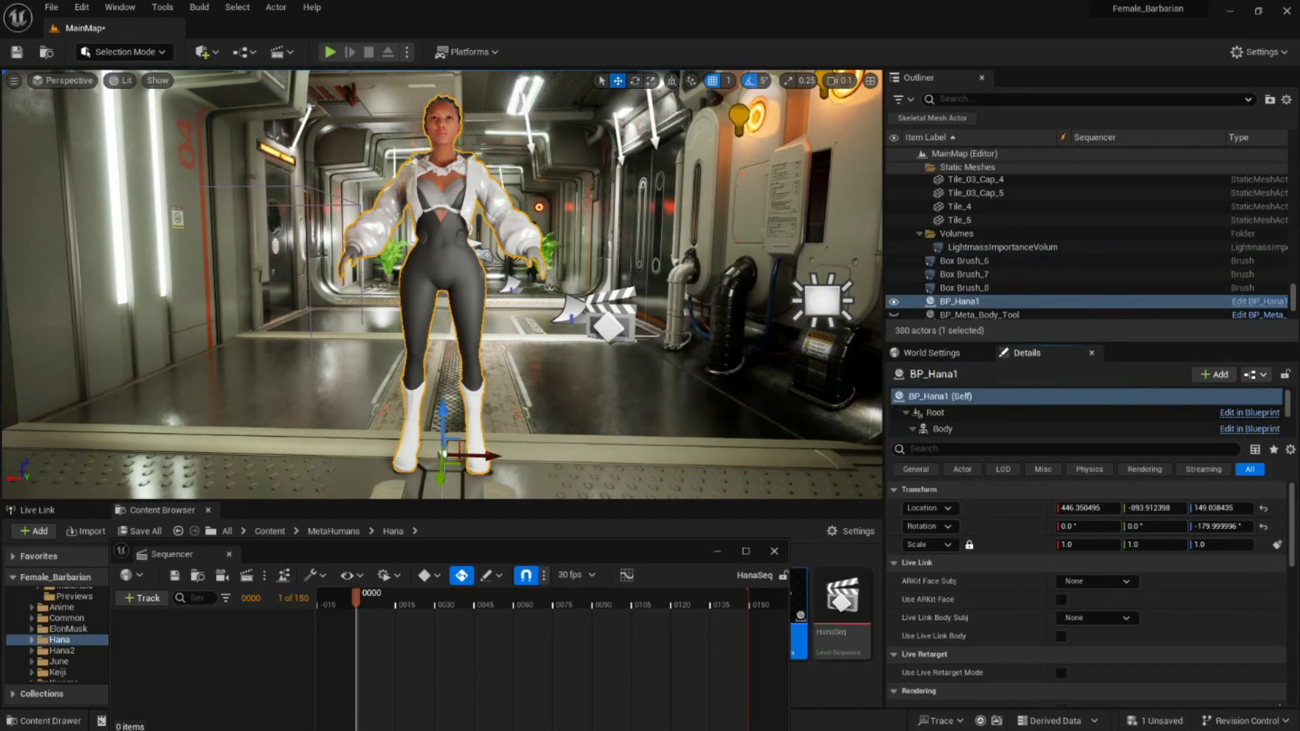
{"action": "left_click", "coordinate": [759, 237]}
{"action": "key", "text": "ctrl+s"}
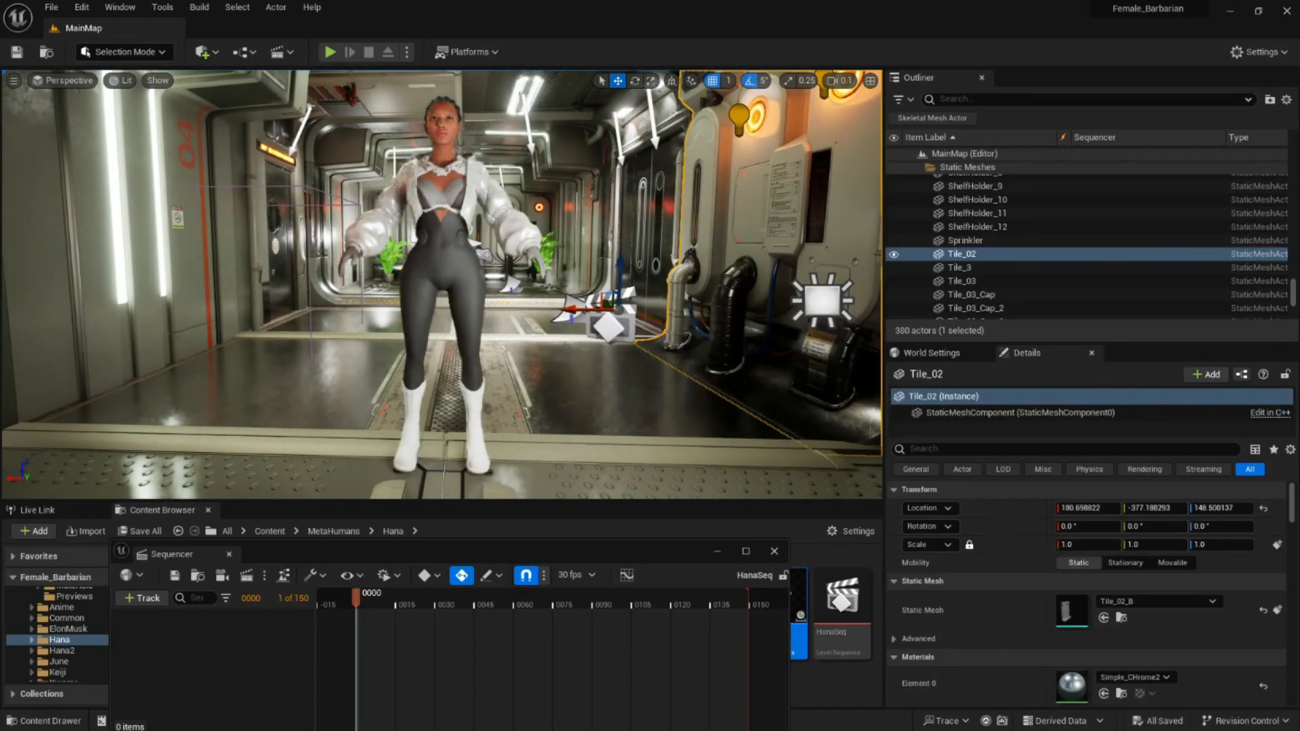
Add the BP_Hana1 actor to the HanaSeq sequence and move the Sequencer window below the character
{"action": "left_click", "coordinate": [444, 261]}
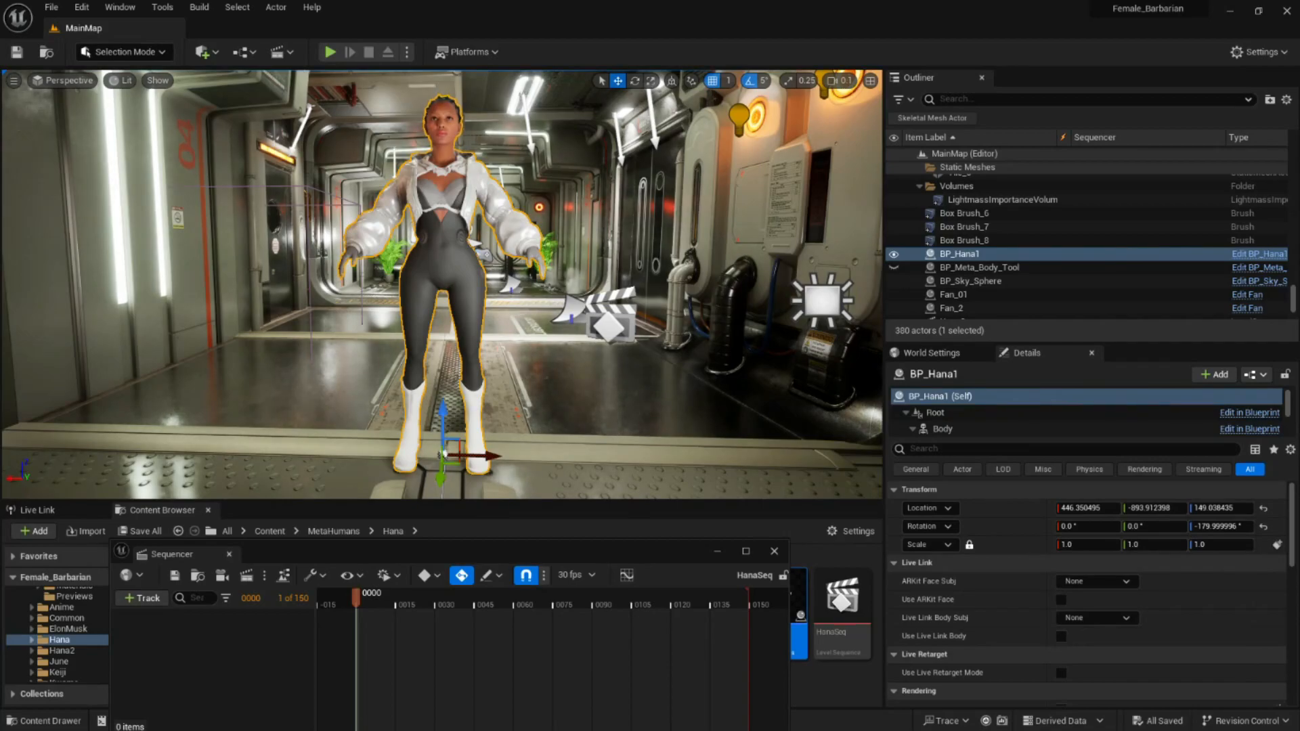
{"action": "left_click_drag", "start_coordinate": [404, 558], "coordinate": [790, 385]}
{"action": "left_click", "coordinate": [529, 426]}
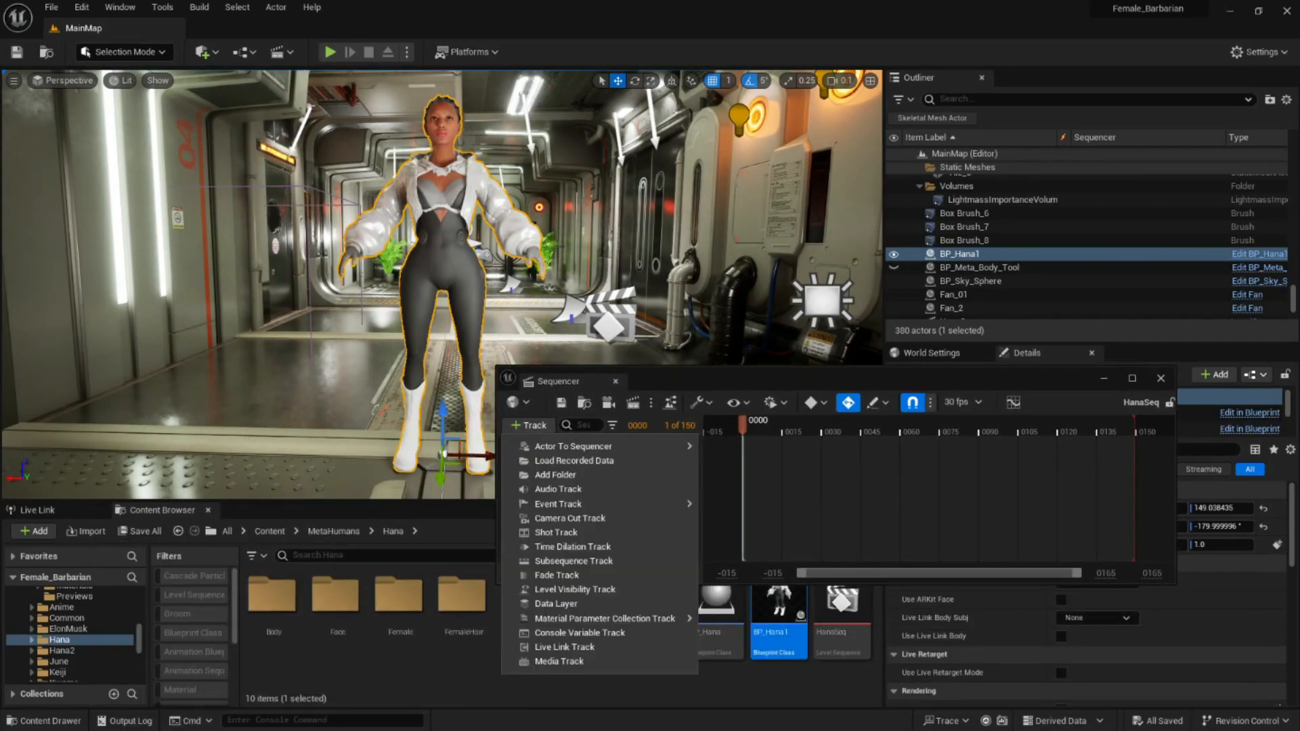
{"action": "mouse_move", "coordinate": [572, 447]}
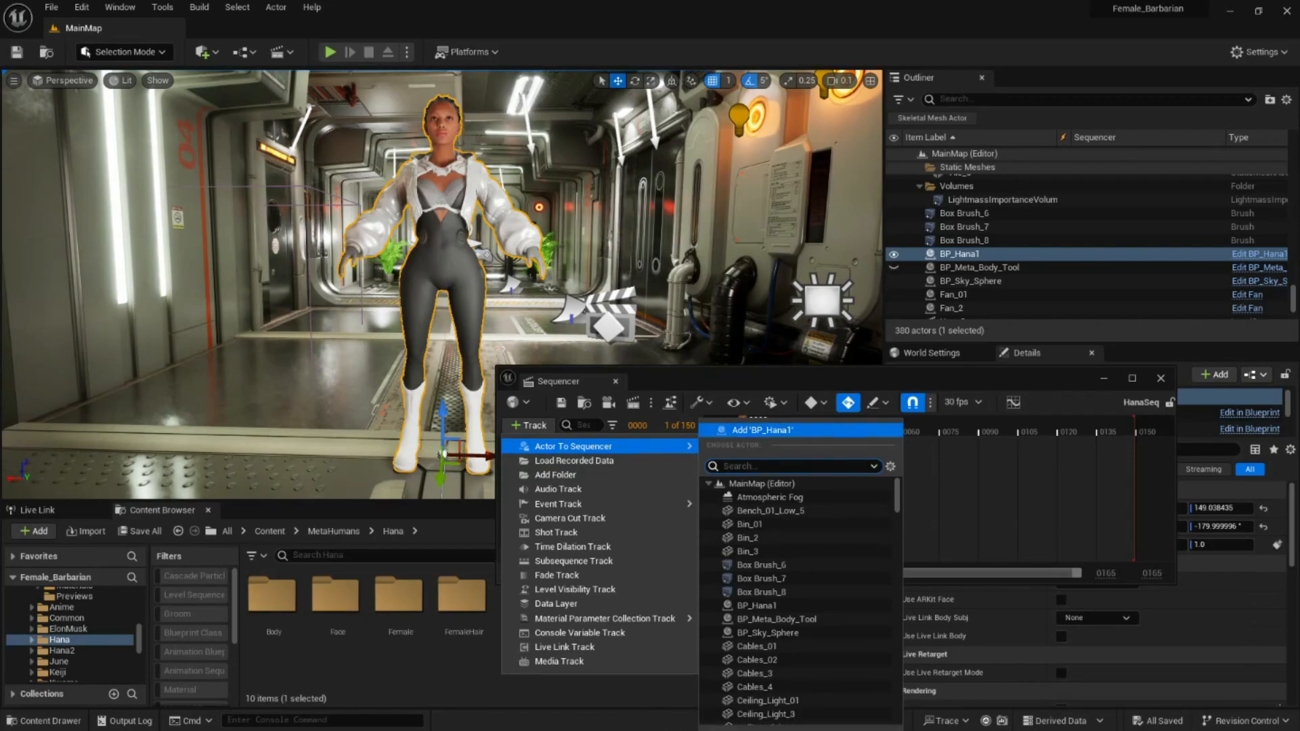
{"action": "left_click", "coordinate": [763, 430]}
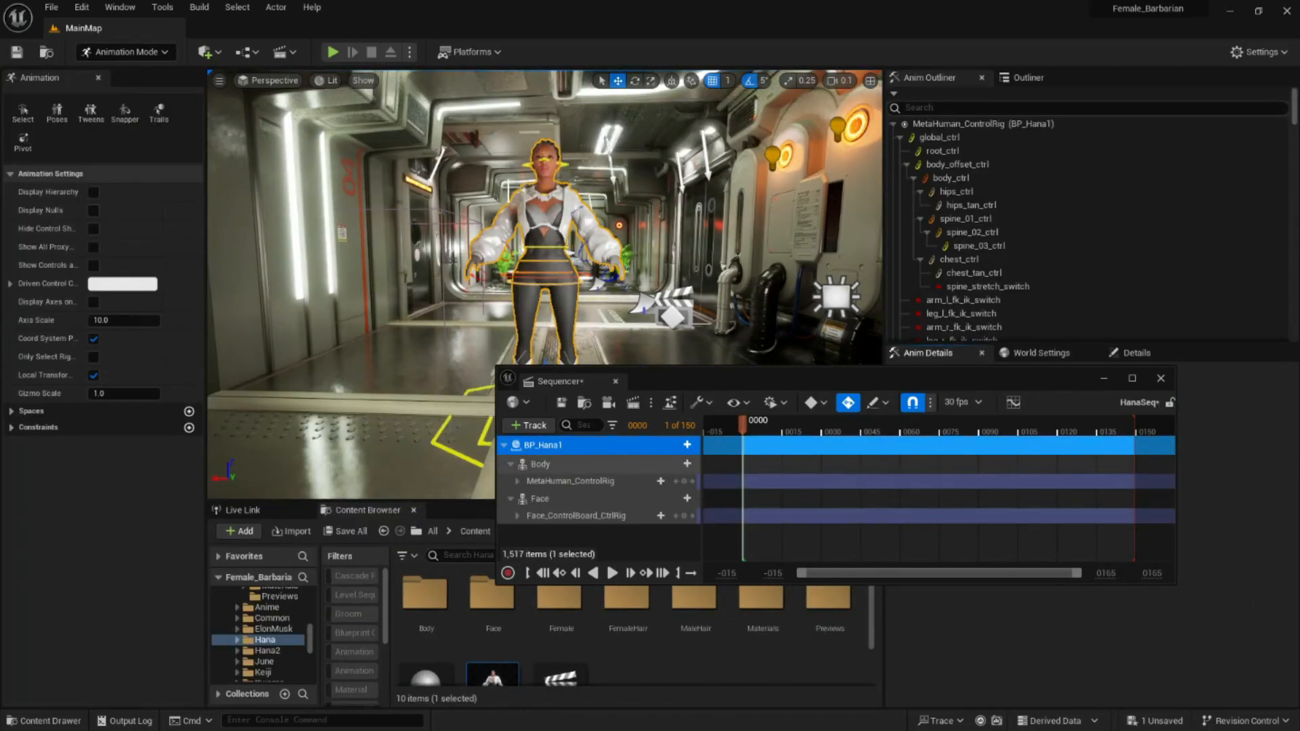
{"action": "left_click_drag", "start_coordinate": [787, 376], "coordinate": [315, 522]}
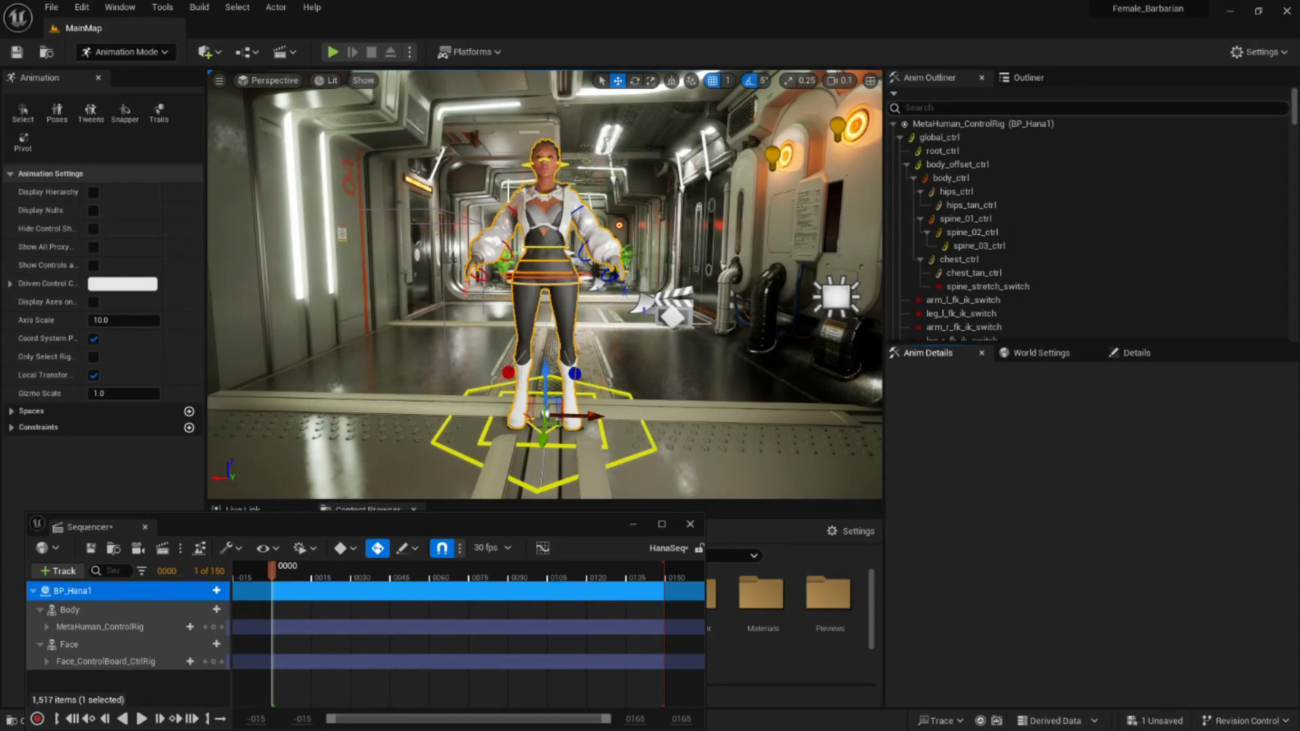
Try out the rotation handles of the control rig by selecting the left upper arm control and the body_ctrl control
{"action": "right_click_drag", "start_coordinate": [545, 284], "coordinate": [469, 263]}
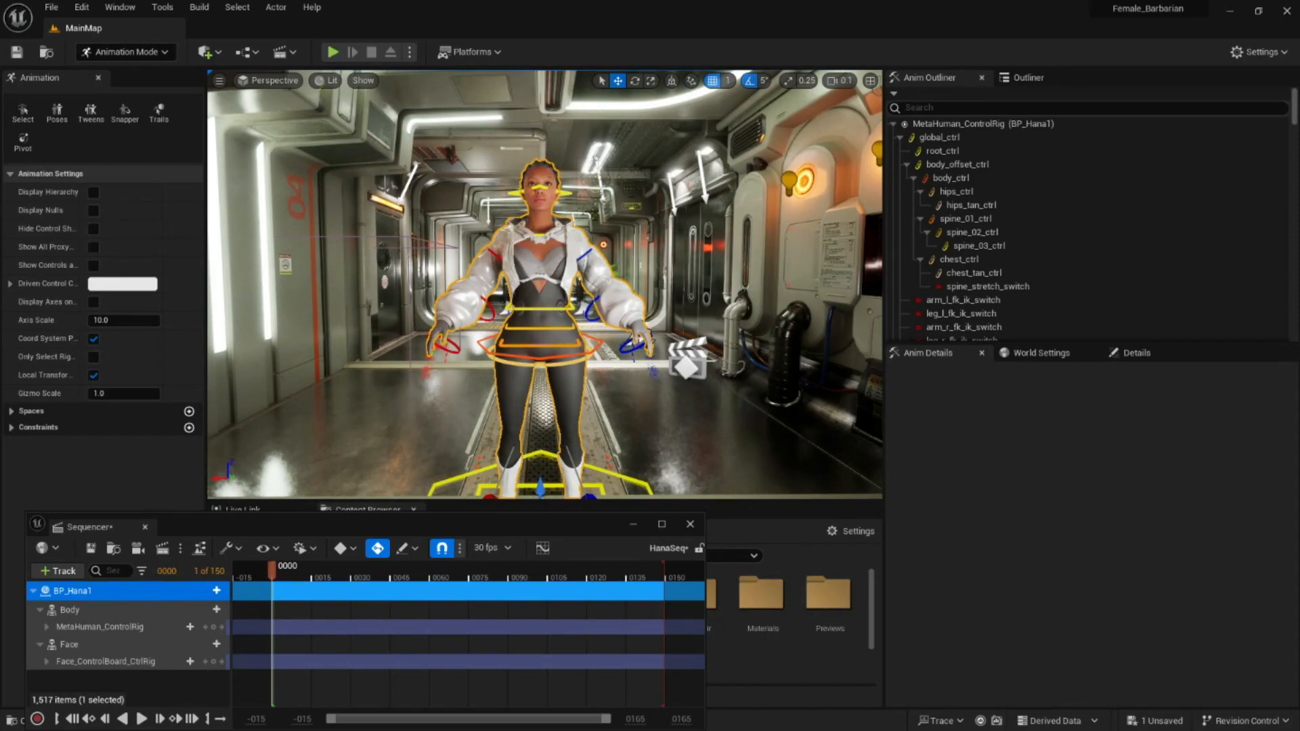
{"action": "left_click", "coordinate": [581, 257]}
{"action": "key", "text": "e"}
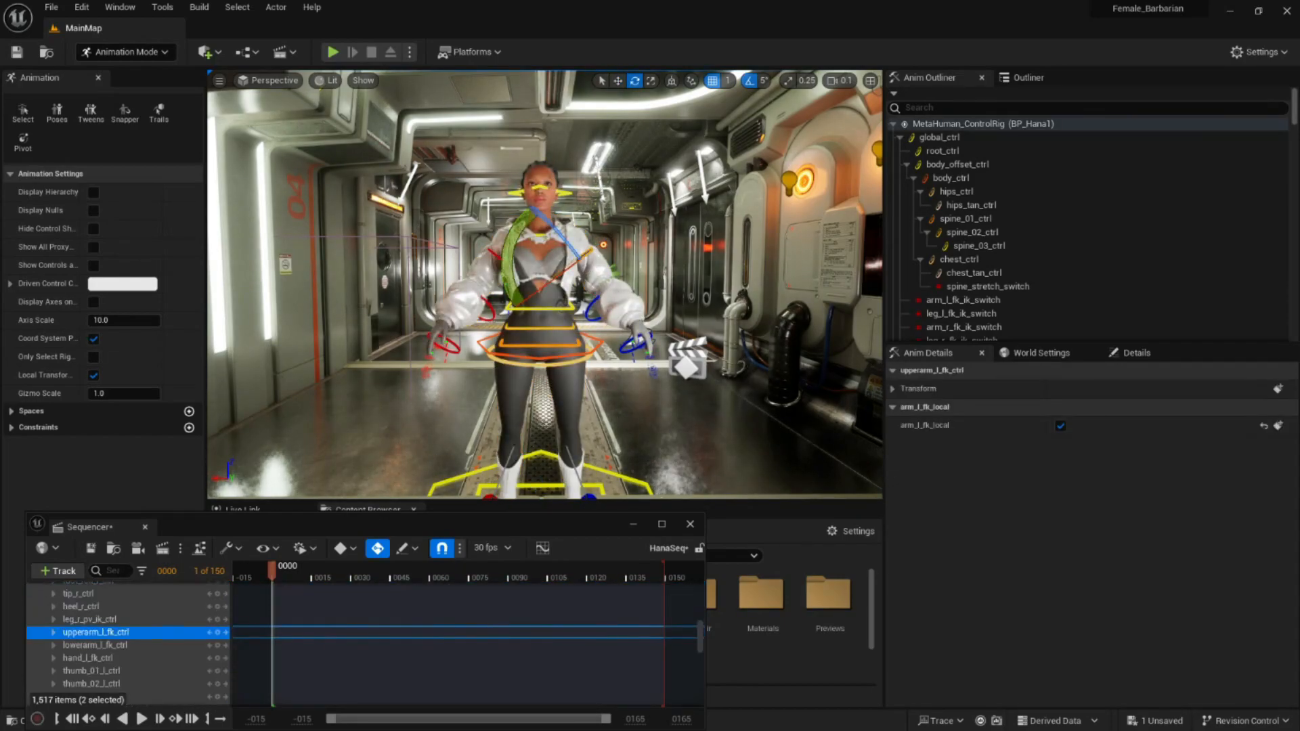
{"action": "left_click", "coordinate": [595, 271]}
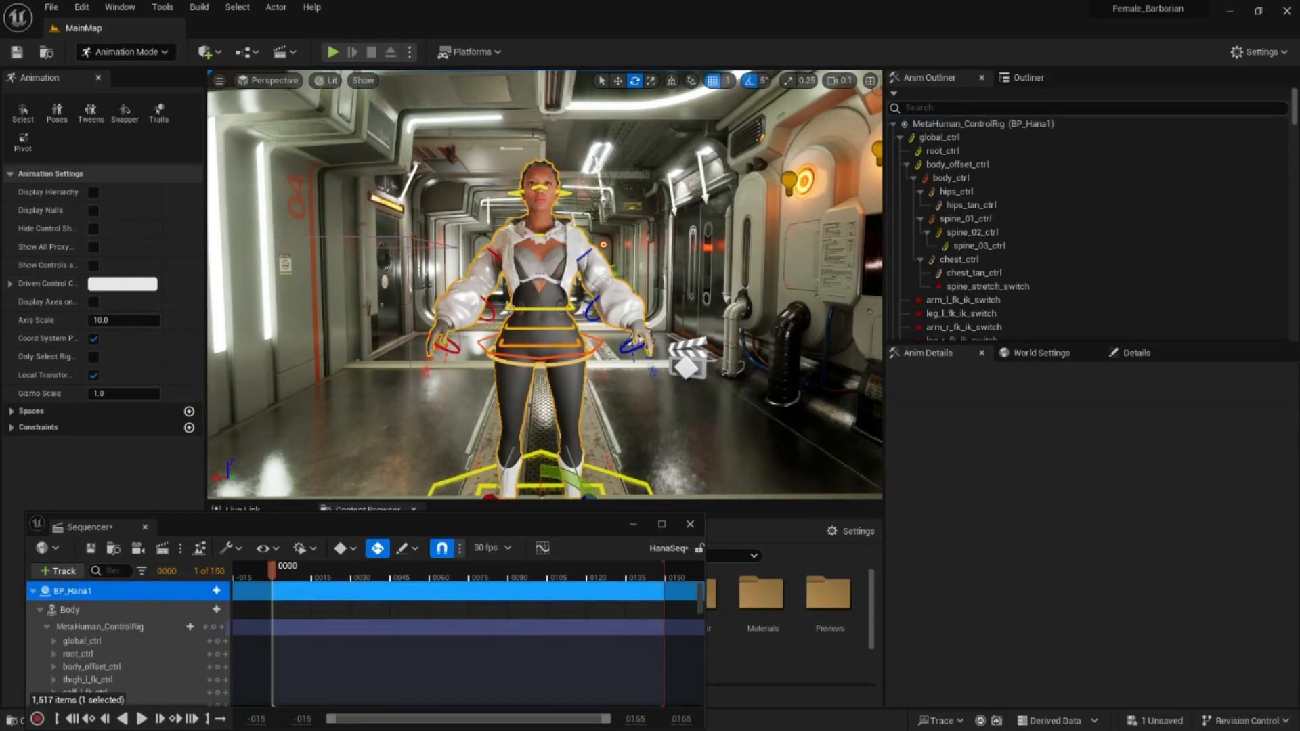
{"action": "left_click", "coordinate": [599, 348]}
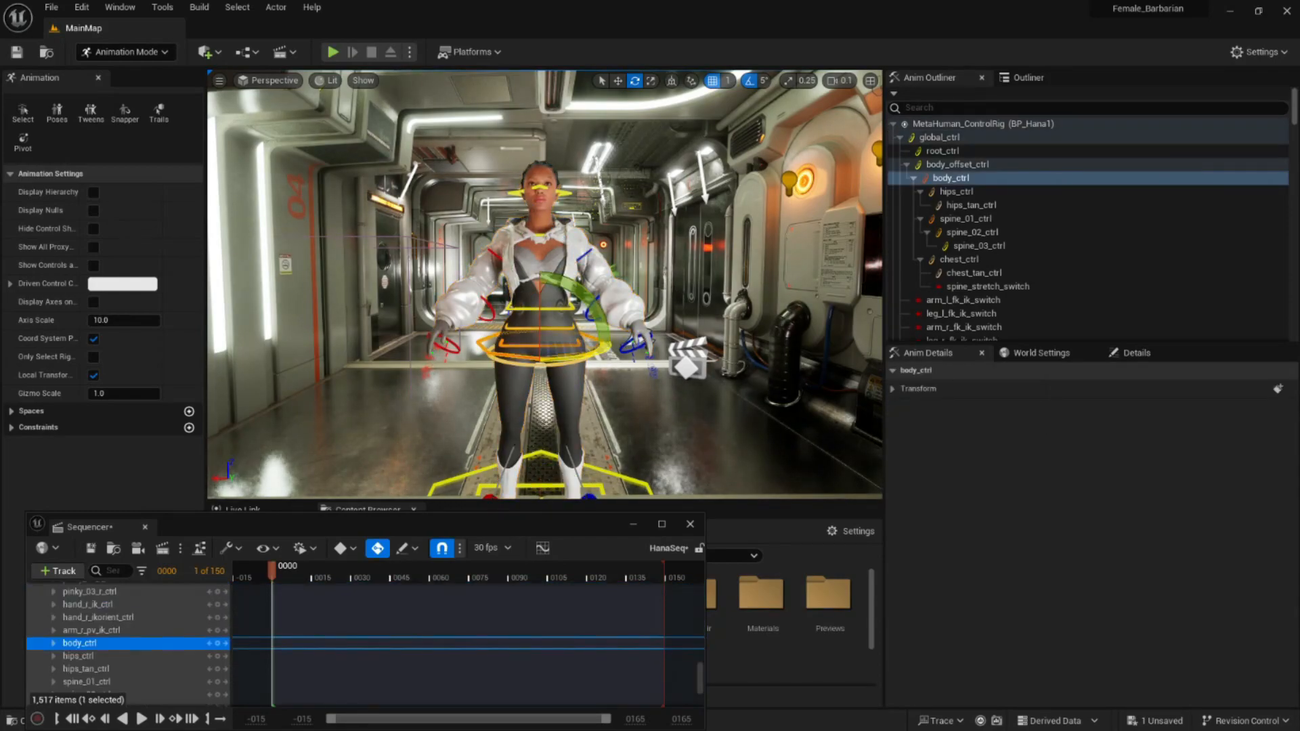
Try moving the left foot IK control foot_l_ik_ctrl of the control rig, and undo the move
{"action": "right_click_drag", "start_coordinate": [599, 348], "coordinate": [482, 359]}
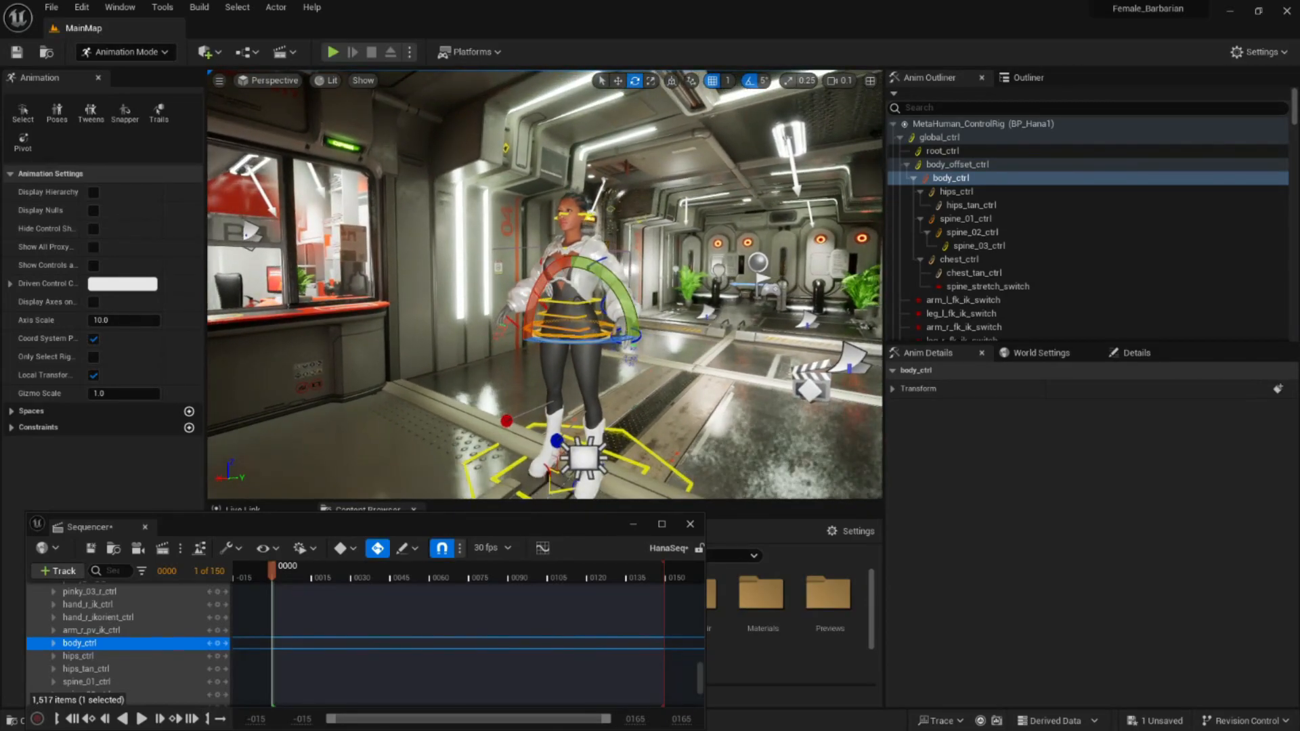
{"action": "scroll", "coordinate": [545, 285], "scroll_direction": "down", "scroll_amount": 2}
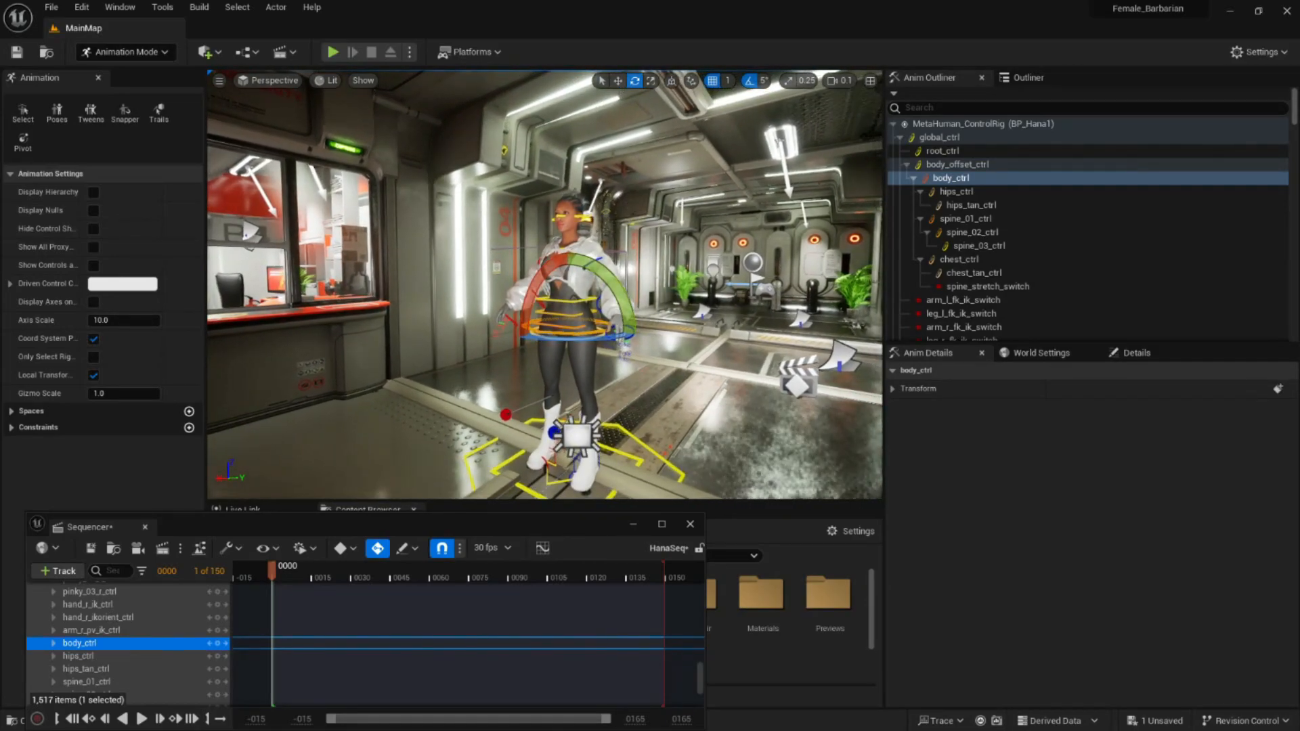
{"action": "left_click", "coordinate": [576, 467]}
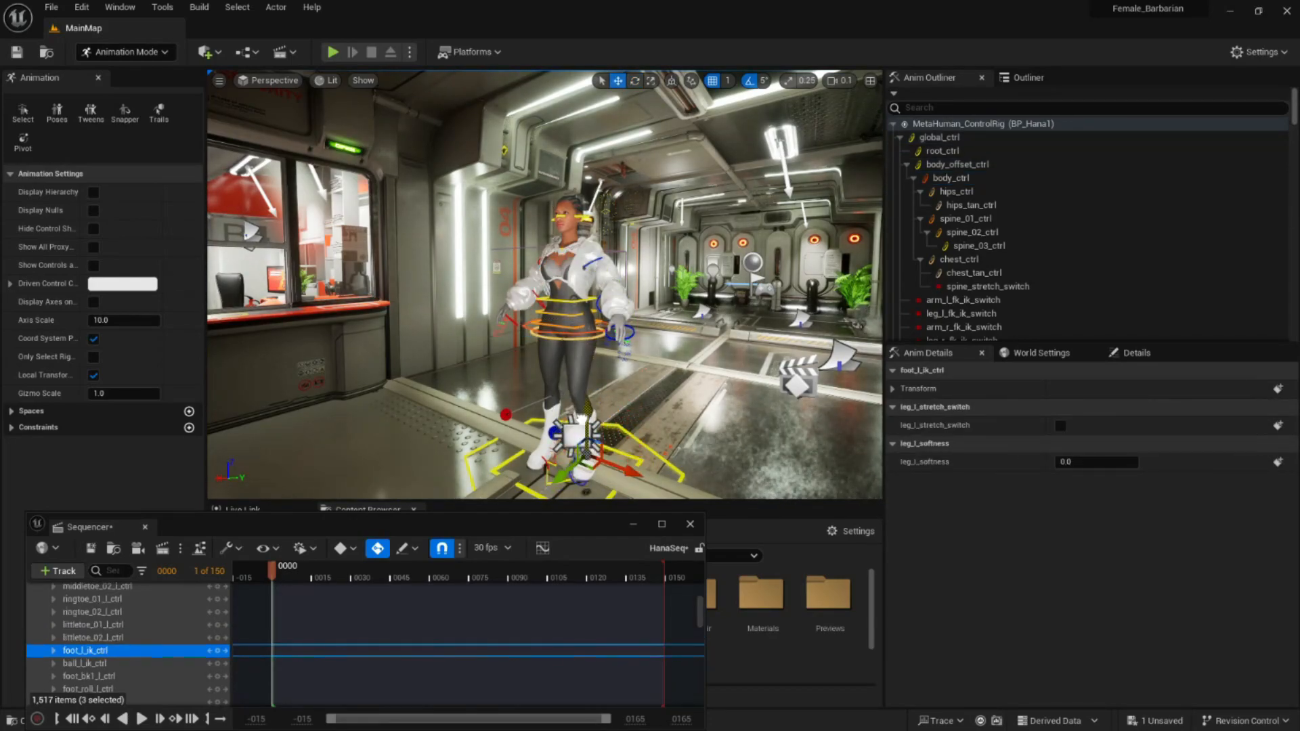
{"action": "key", "text": "ctrl+z"}
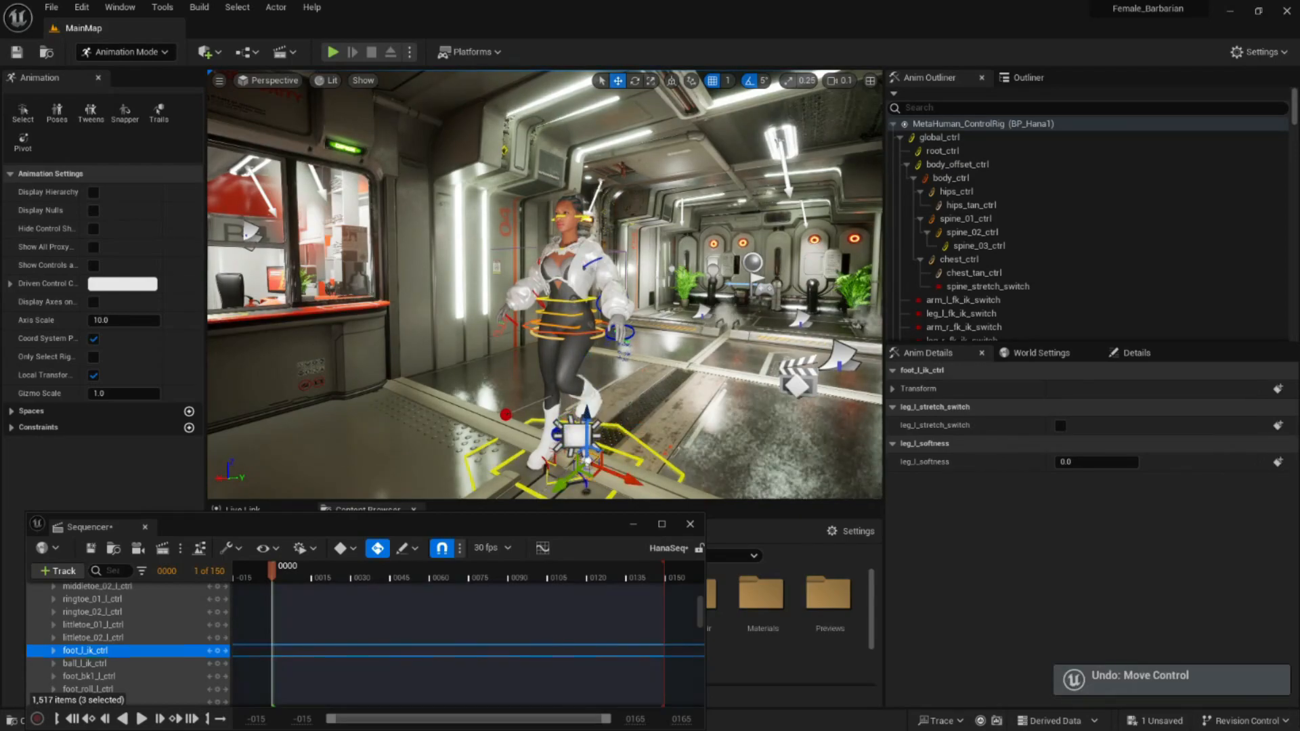
Play the level full screen and minimize the Sequencer window to uncover the Meta Body Tool
{"action": "key", "text": "w"}
{"action": "mouse_move", "coordinate": [545, 284]}
{"action": "right_mouse_down"}
{"action": "mouse_move", "coordinate": [532, 267]}
{"action": "mouse_move", "coordinate": [541, 285]}
{"action": "mouse_move", "coordinate": [630, 308]}
{"action": "mouse_move", "coordinate": [542, 283]}
{"action": "right_mouse_up"}
{"action": "key", "text": "s"}
{"action": "key", "text": "s"}
{"action": "key", "text": "w"}
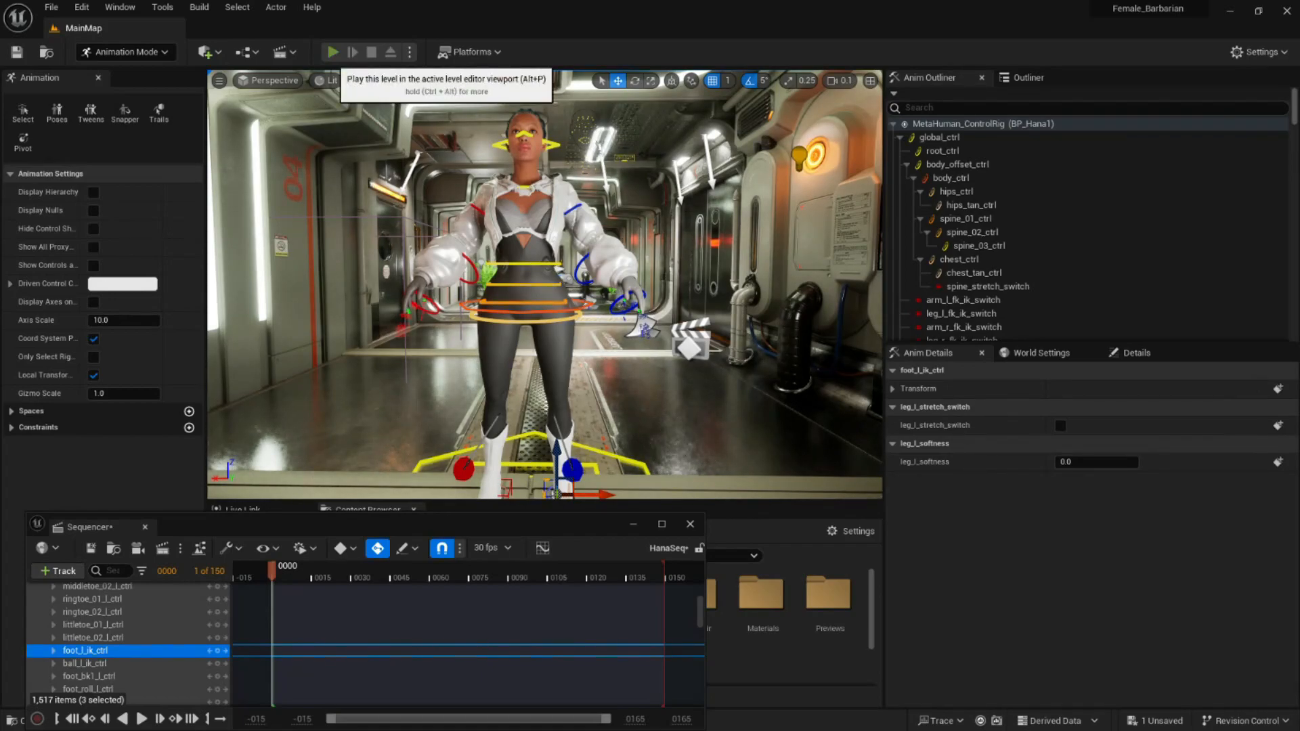
{"action": "left_click", "coordinate": [332, 52]}
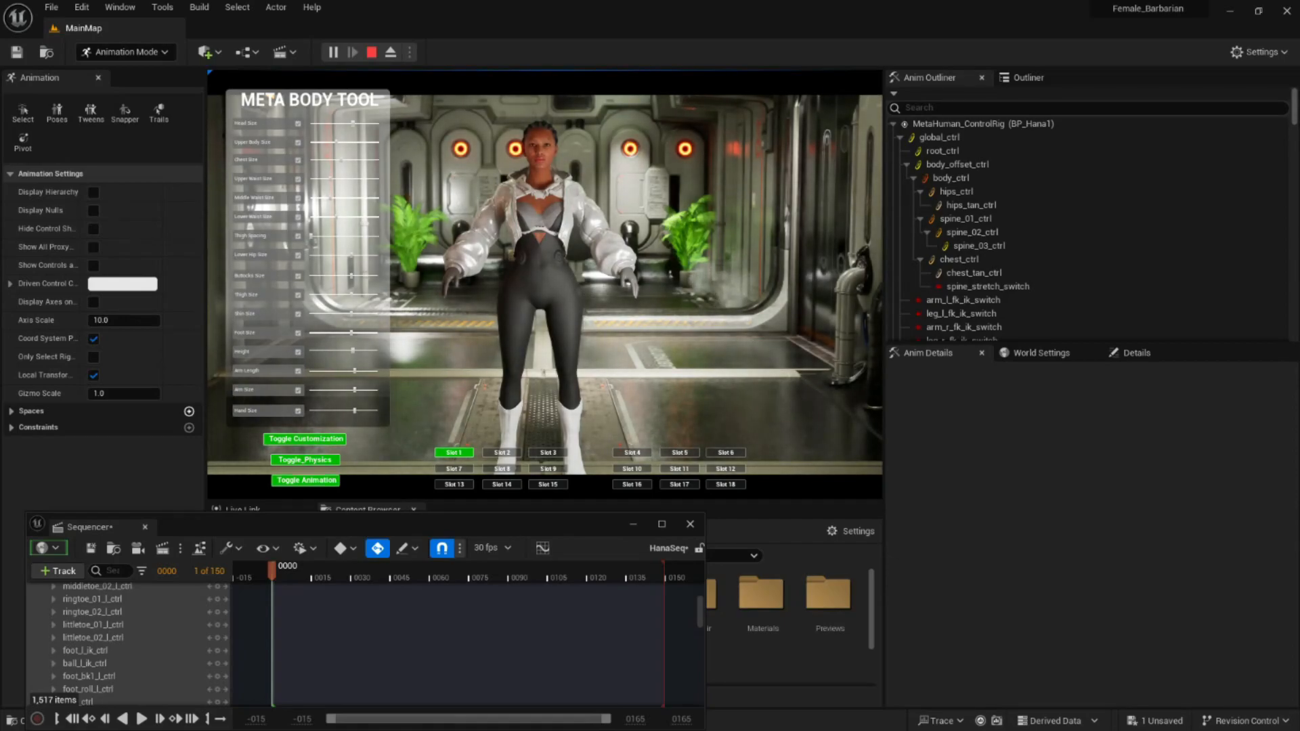
{"action": "key", "text": "F11"}
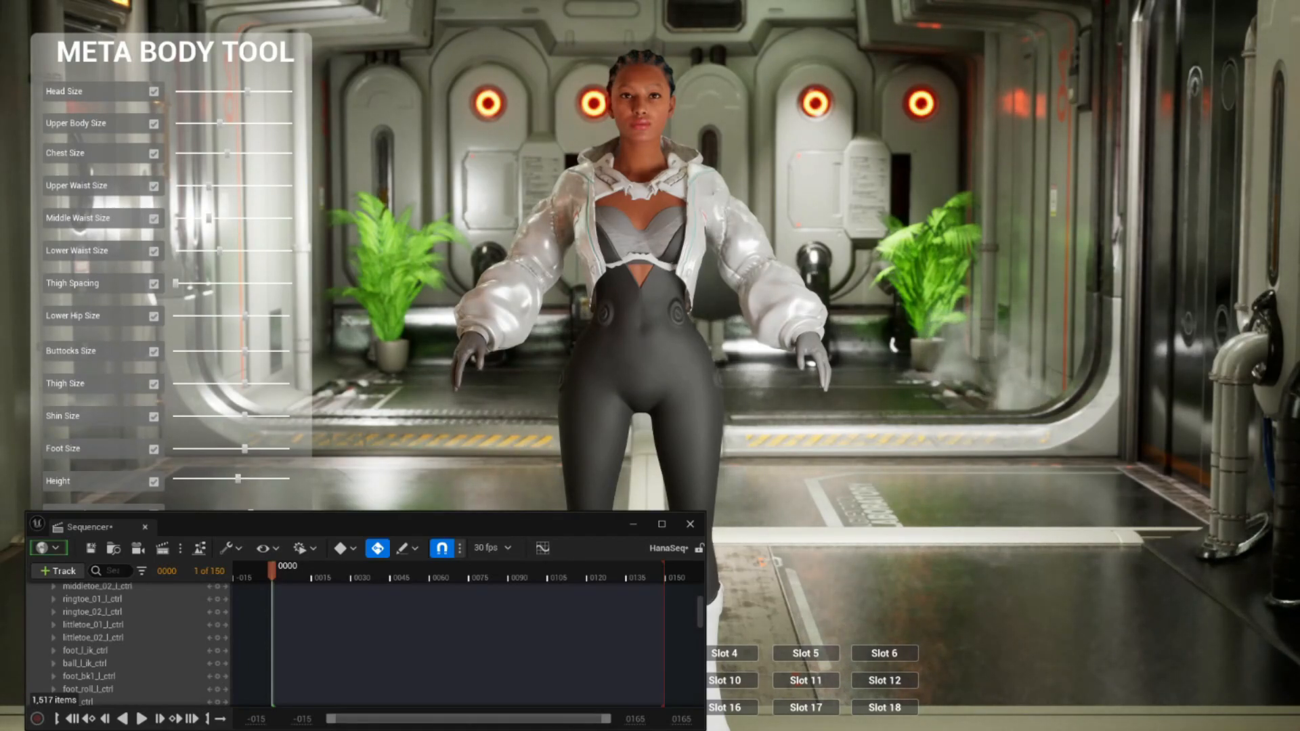
{"action": "left_click", "coordinate": [633, 524]}
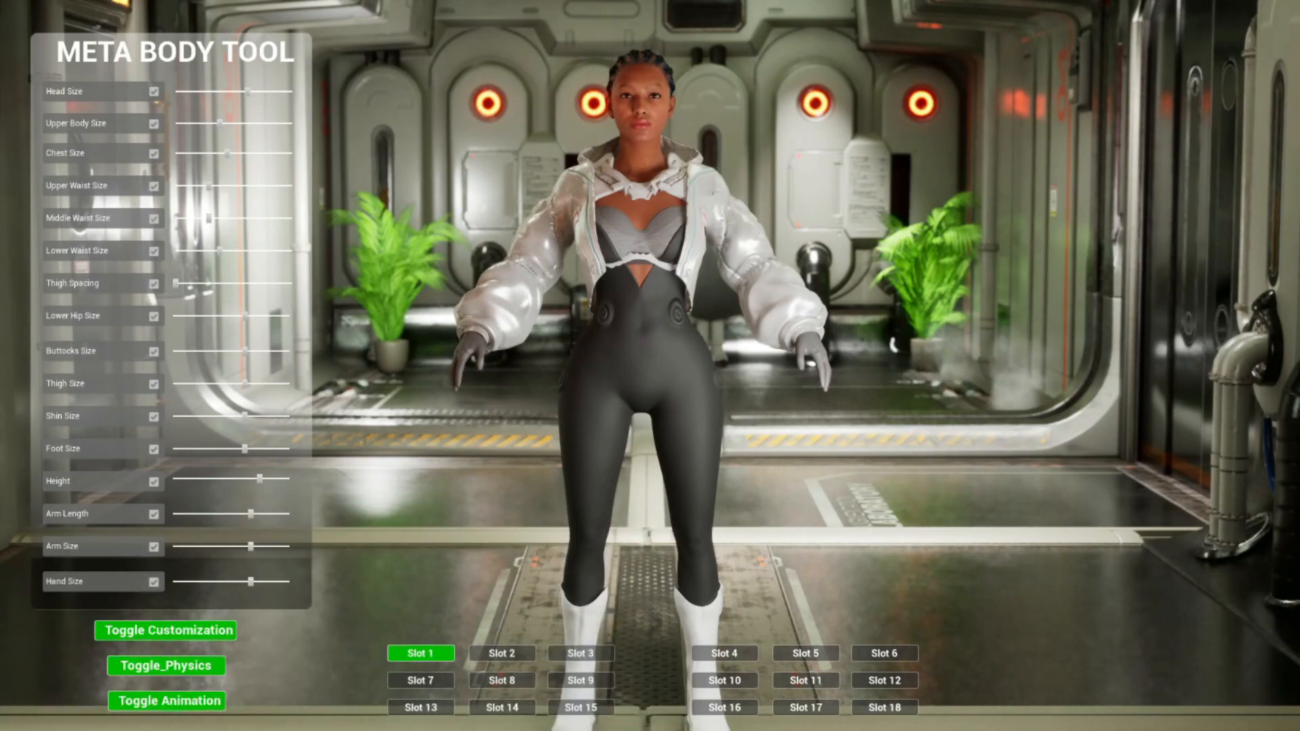
Apply body Slot 8 with the Height option disabled, then leave full screen and stop playing the level
{"action": "left_click", "coordinate": [502, 681]}
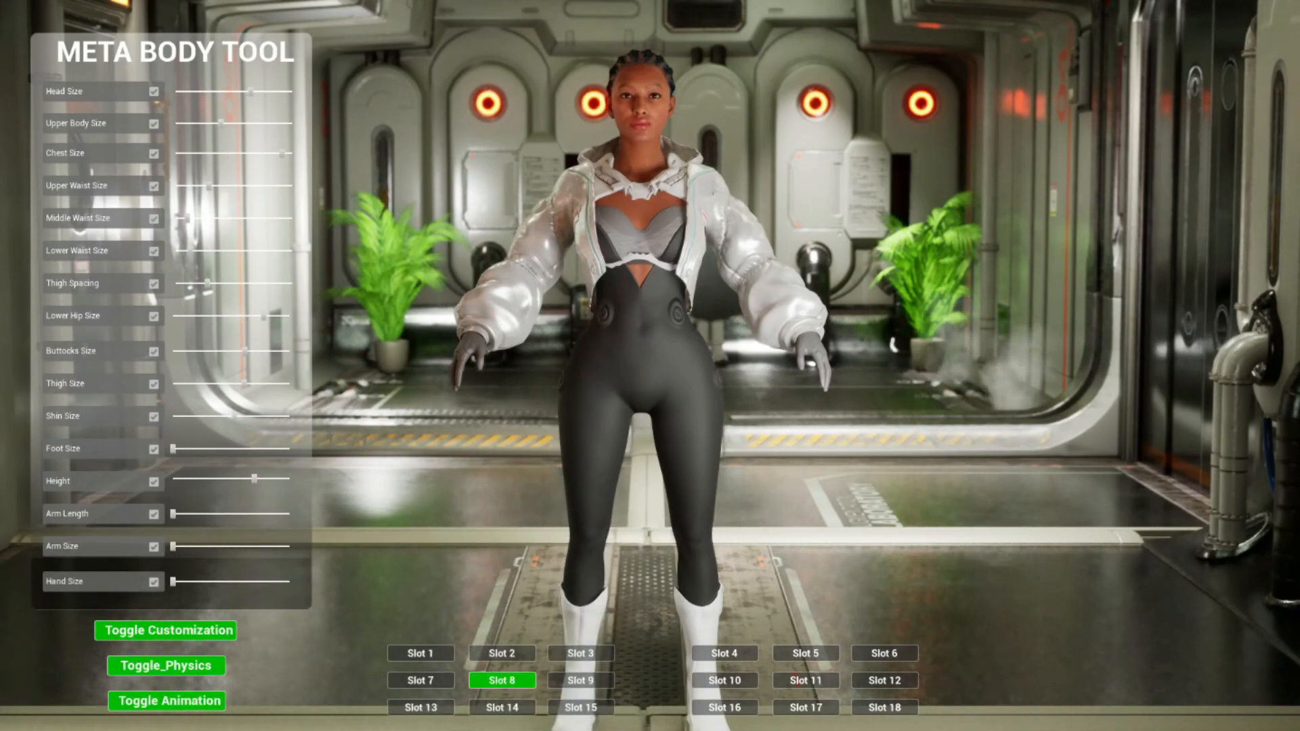
{"action": "left_click", "coordinate": [154, 482]}
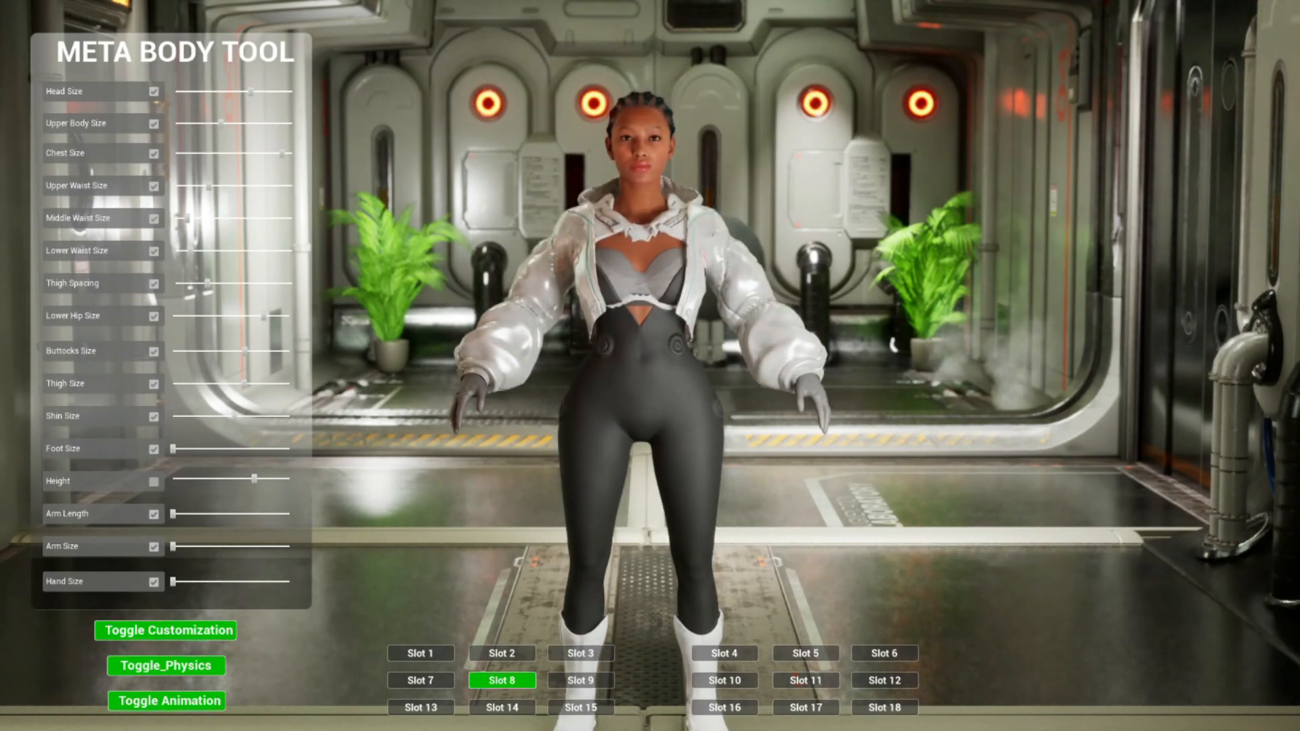
{"action": "key", "text": "F11"}
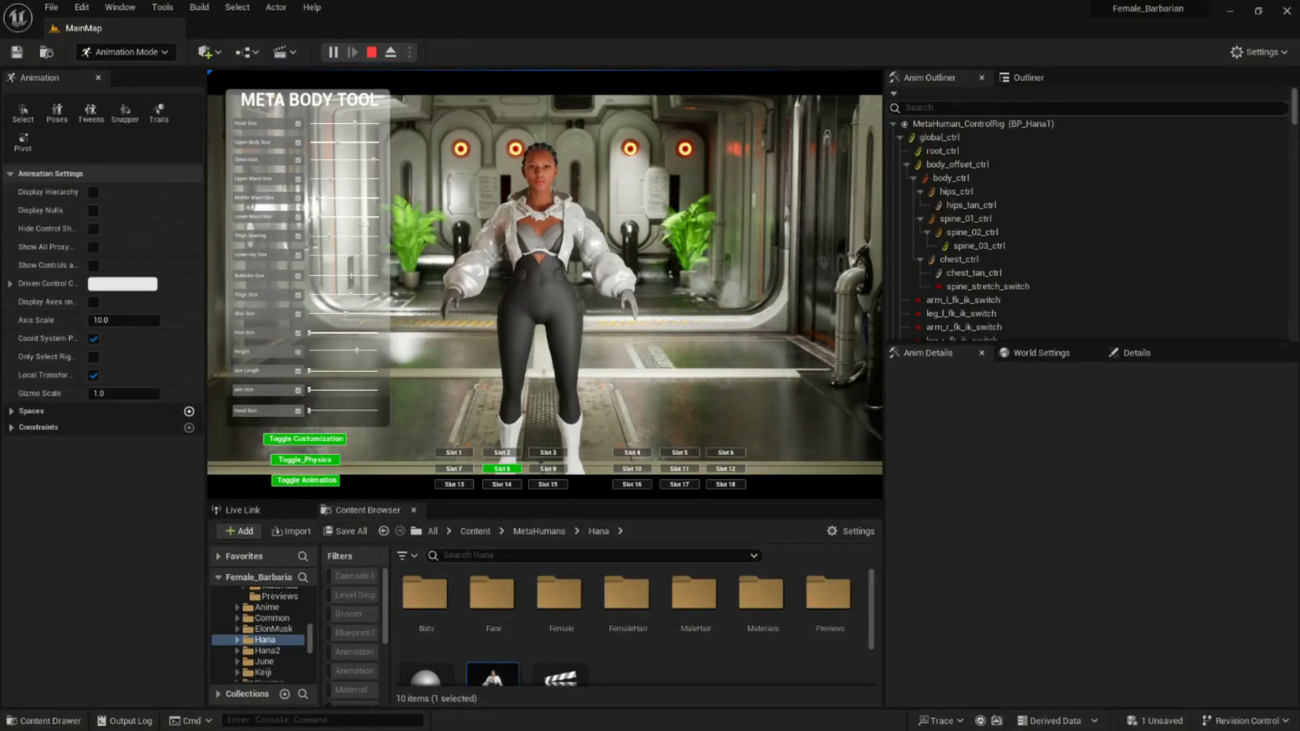
{"action": "left_click", "coordinate": [372, 52]}
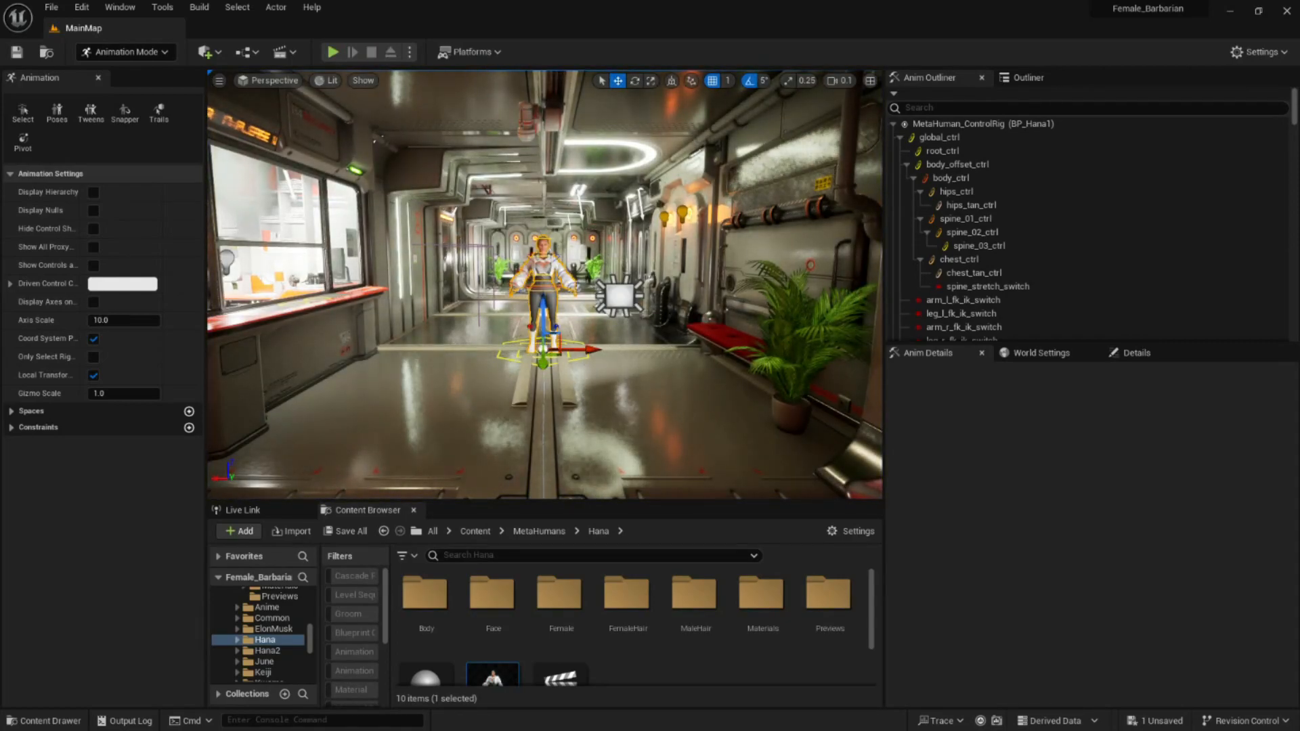
Enable Use Live Link Body in the details of BP_Hana1 and check the character up close
{"action": "left_click", "coordinate": [1136, 353]}
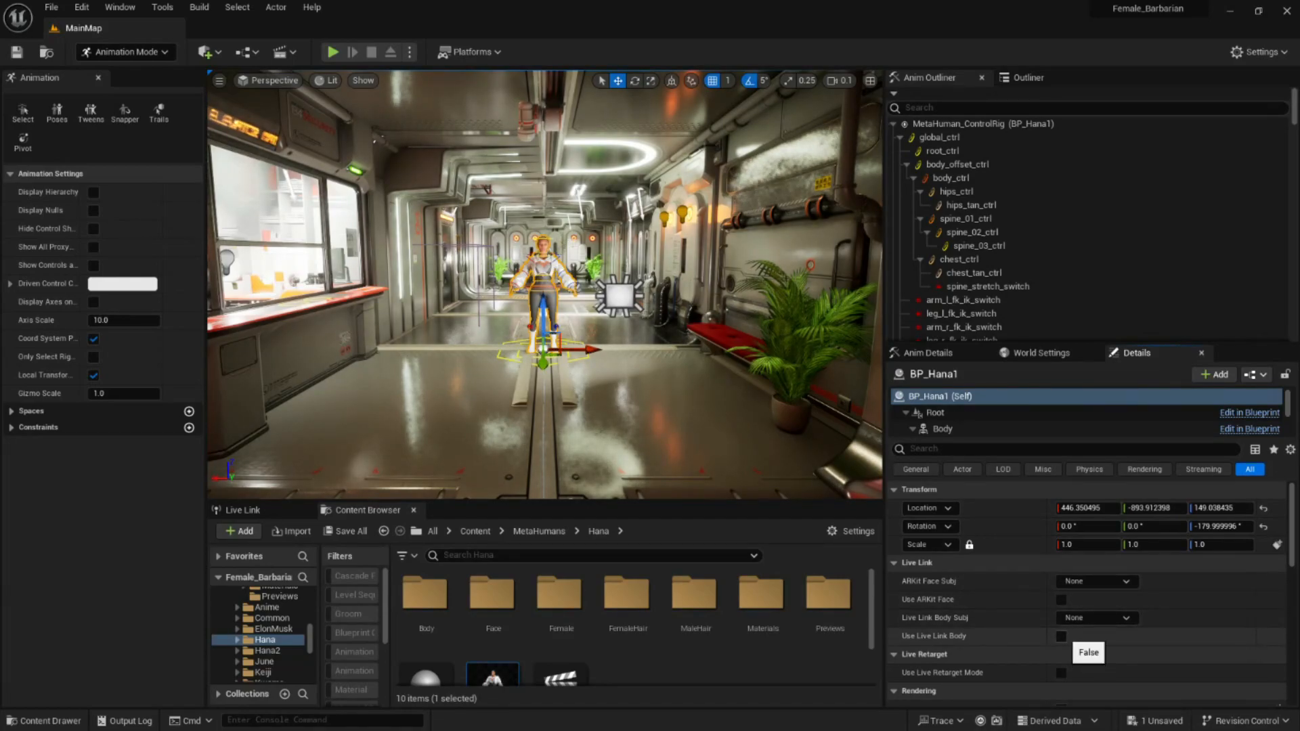
{"action": "left_click", "coordinate": [1061, 636]}
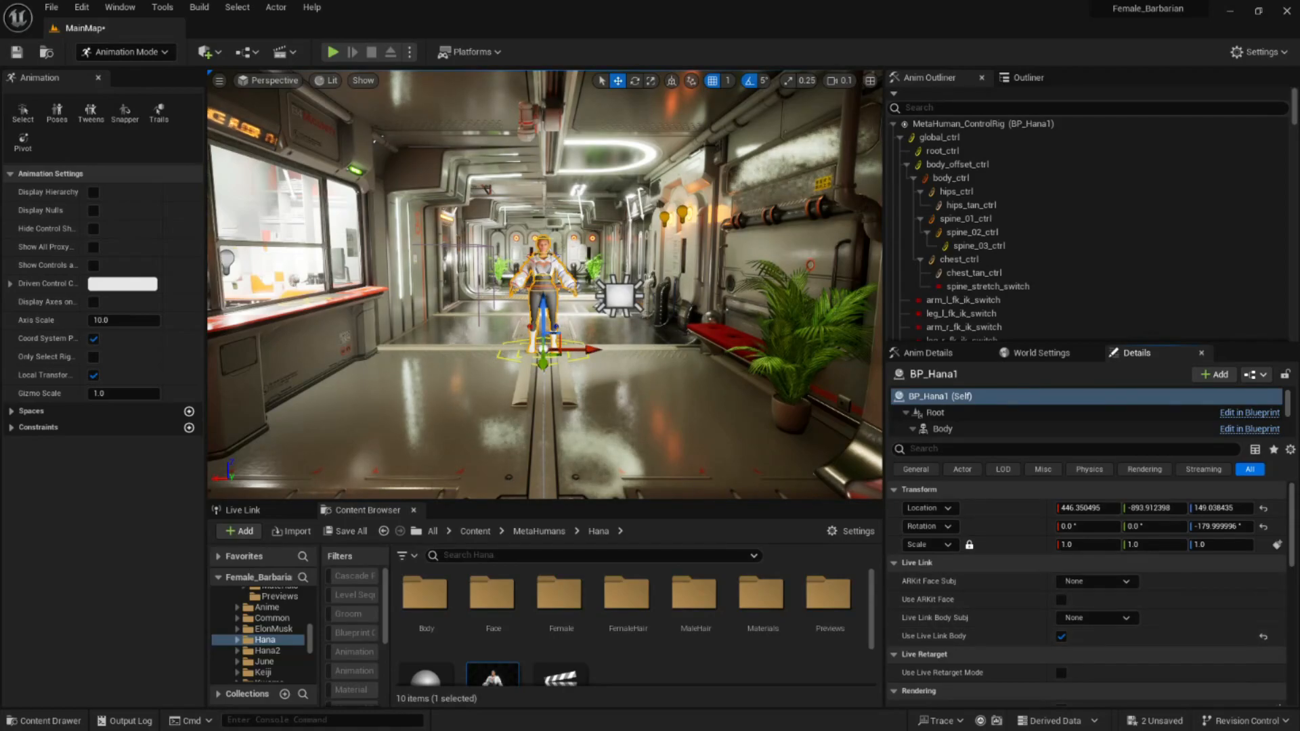
{"action": "key", "text": "Up"}
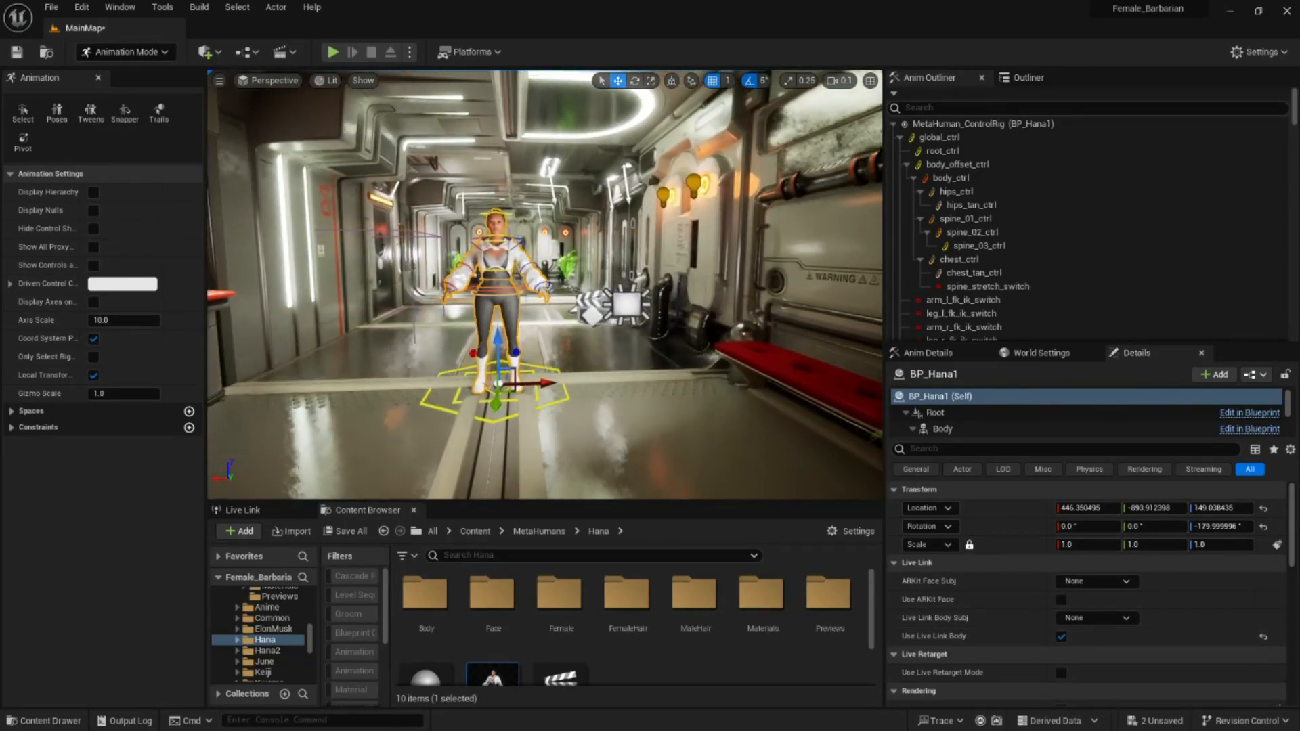
{"action": "key", "text": "Up"}
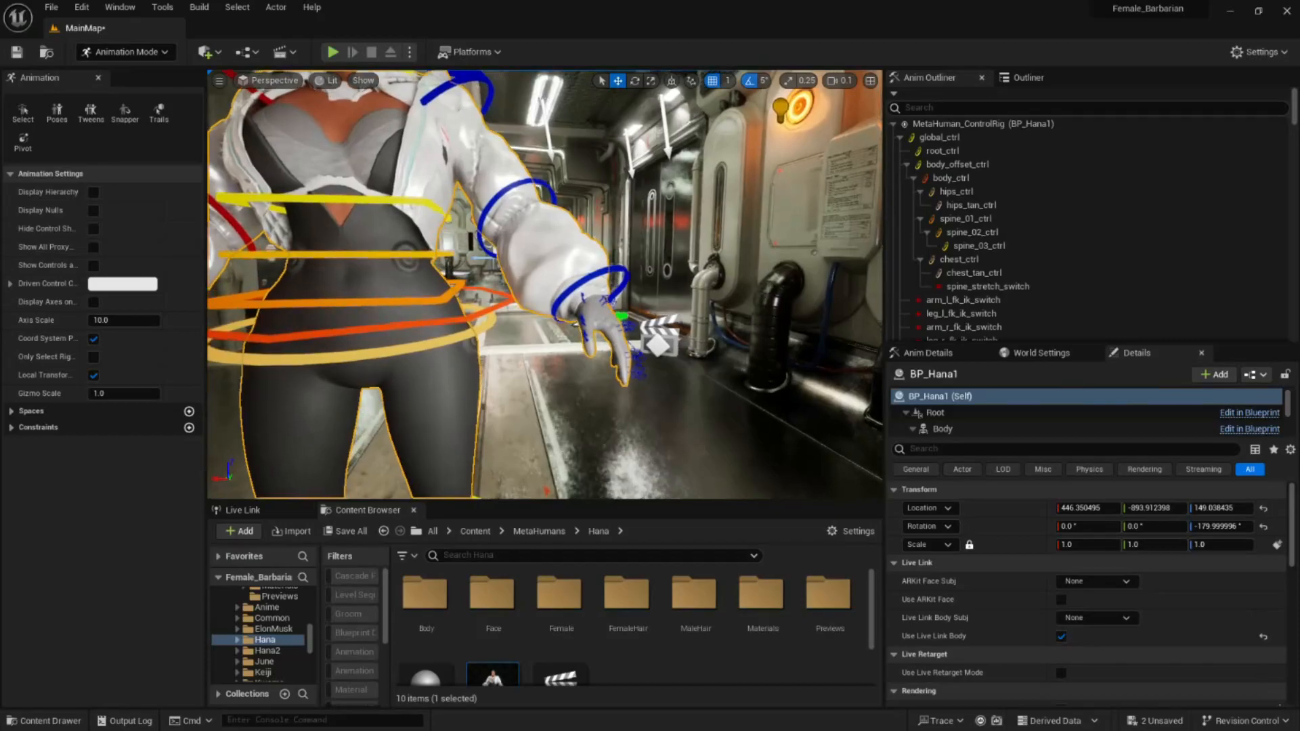
{"action": "key", "text": "Down"}
{"action": "key", "text": "Up"}
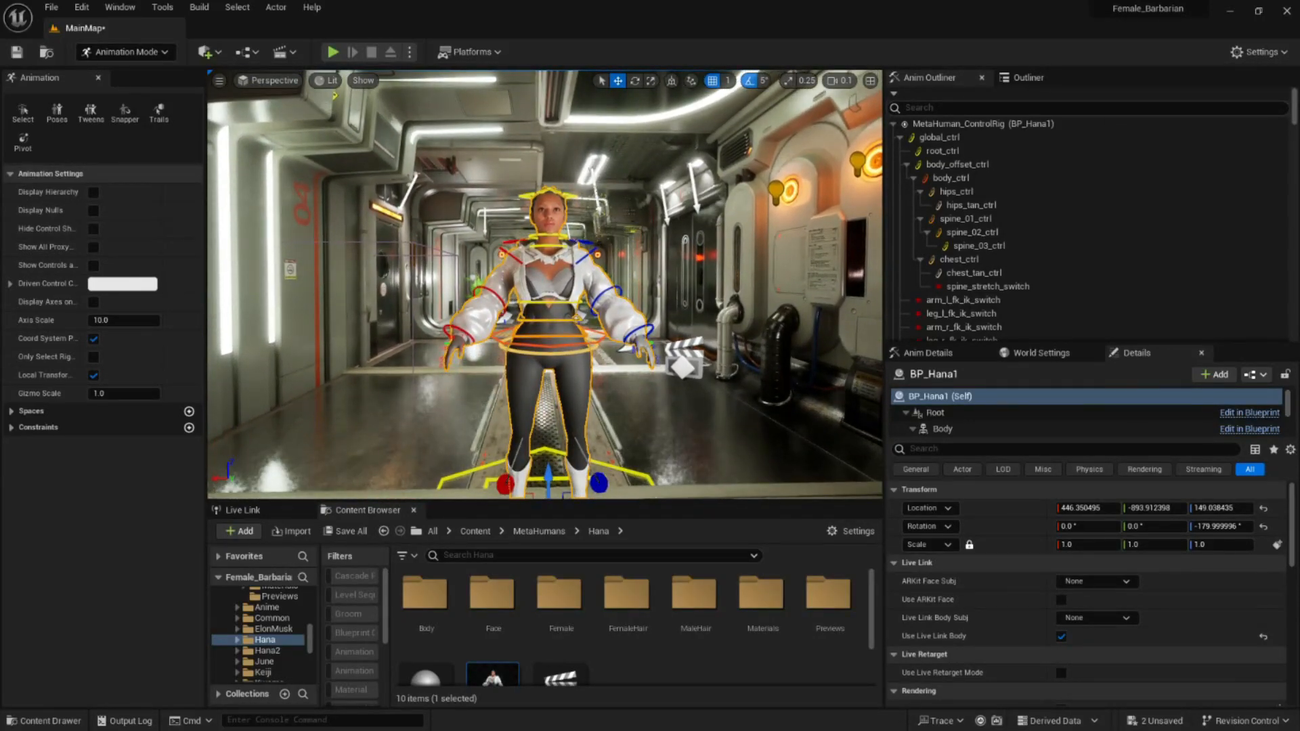
Preview the level with body Slot 8, stop it, and examine the character's body in the editor viewport
{"action": "left_click", "coordinate": [333, 52]}
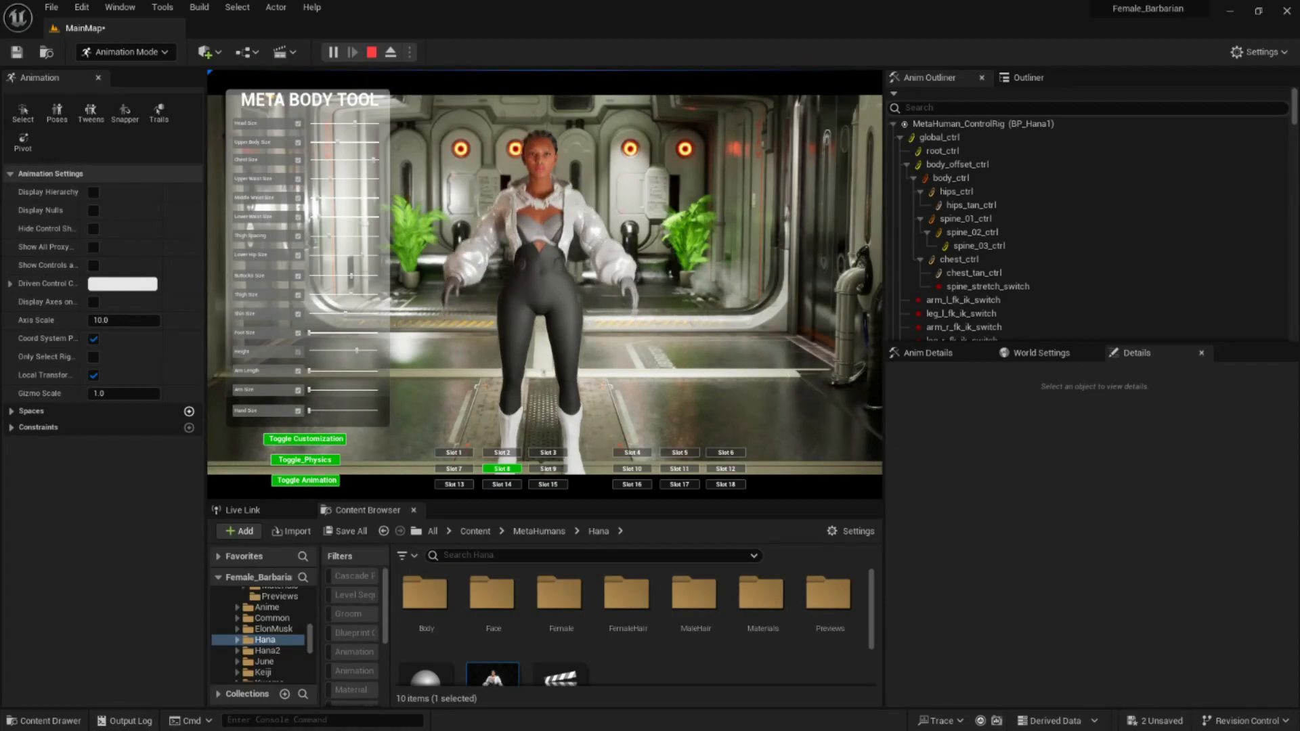
{"action": "left_click", "coordinate": [371, 52]}
{"action": "key", "text": "w"}
{"action": "right_click_drag", "start_coordinate": [545, 285], "coordinate": [587, 287]}
{"action": "key", "text": "w"}
{"action": "key", "text": "s"}
{"action": "key", "text": "w"}
{"action": "key", "text": "s"}
{"action": "key", "text": "s"}
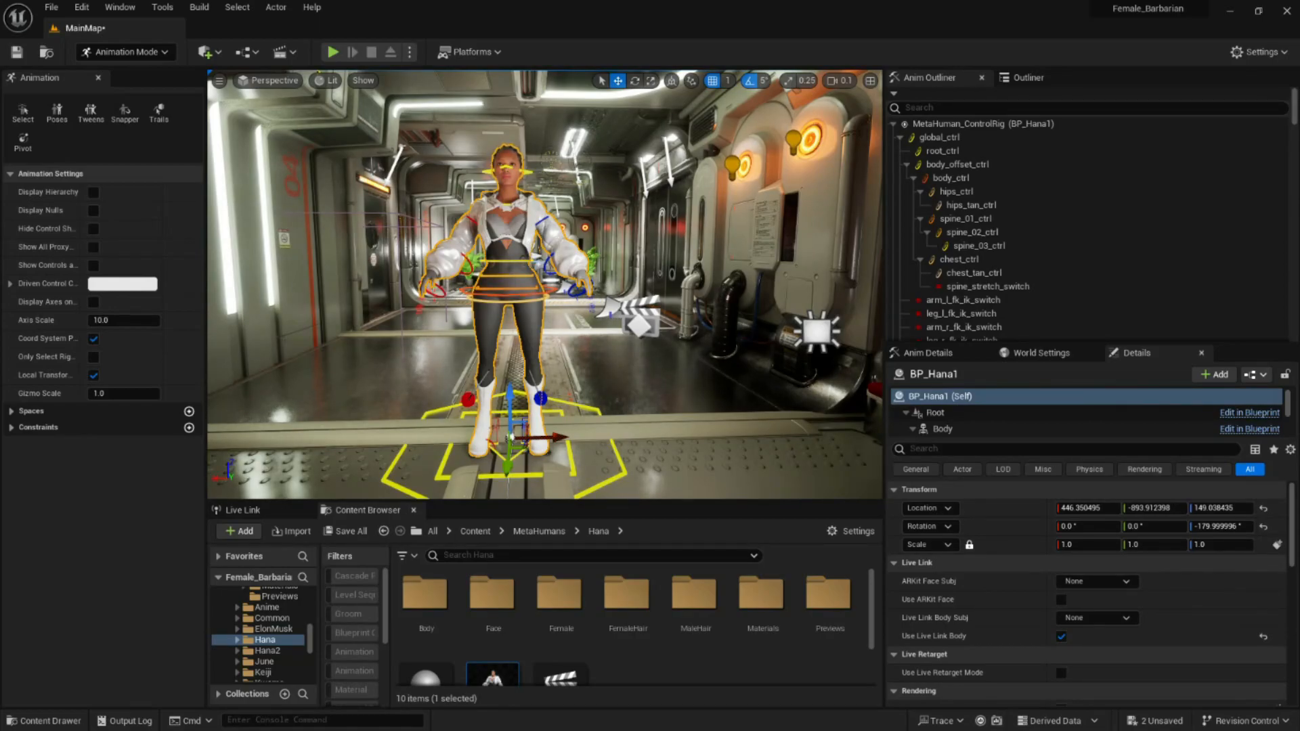
{"action": "right_click_drag", "start_coordinate": [545, 284], "coordinate": [344, 299]}
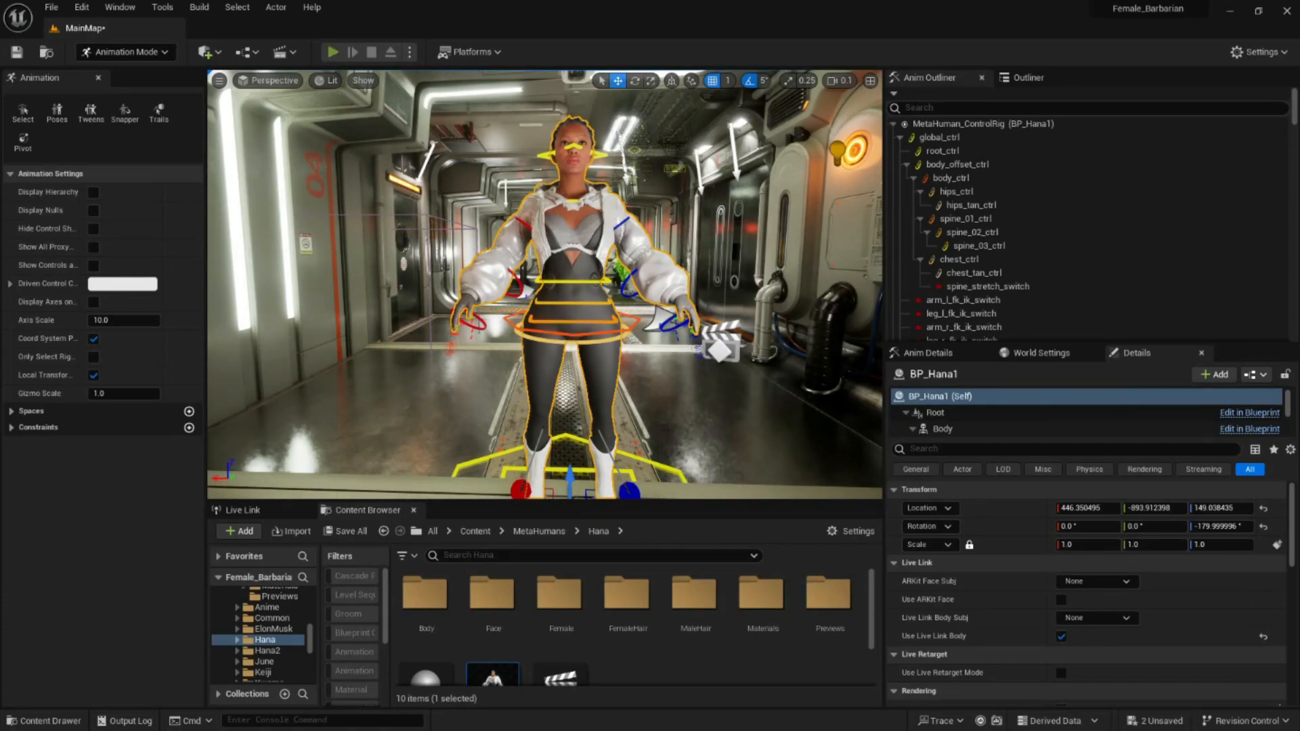
Play the level once more, apply body Slot 8, stop it, and check the character in the viewport
{"action": "left_click", "coordinate": [332, 52]}
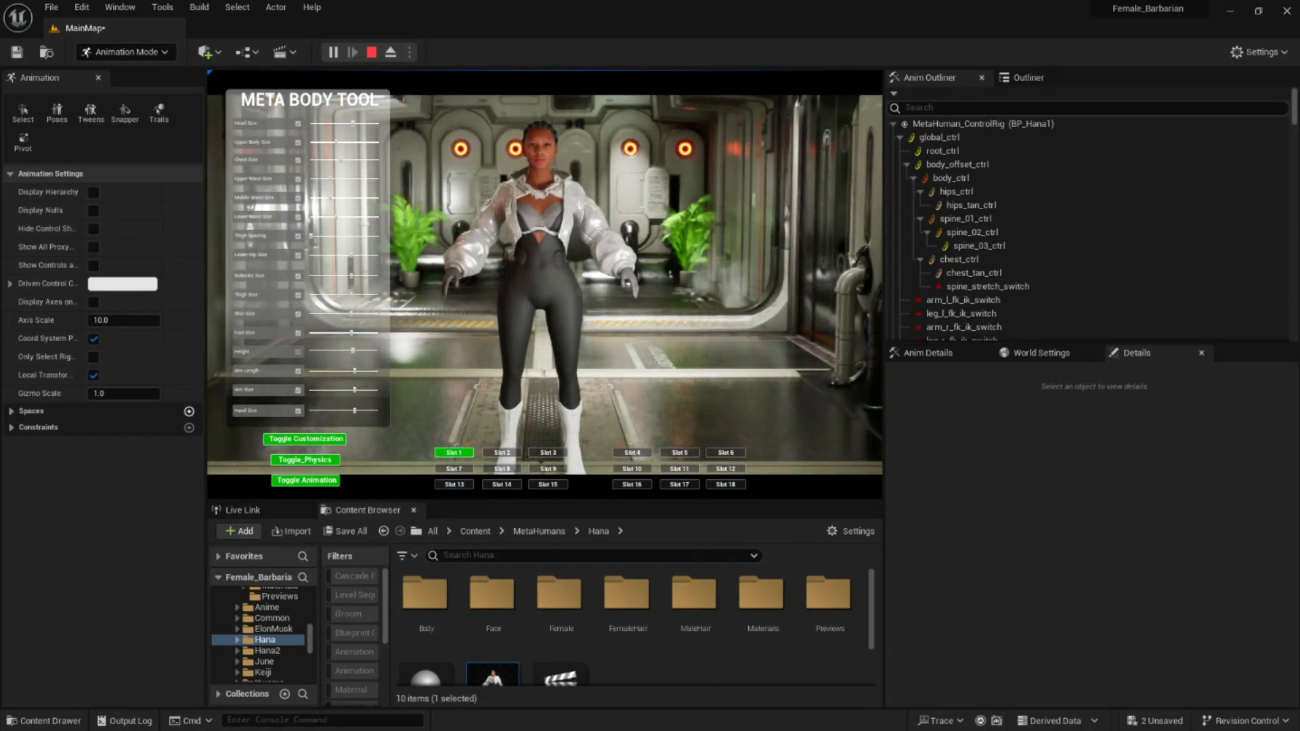
{"action": "left_click", "coordinate": [501, 468]}
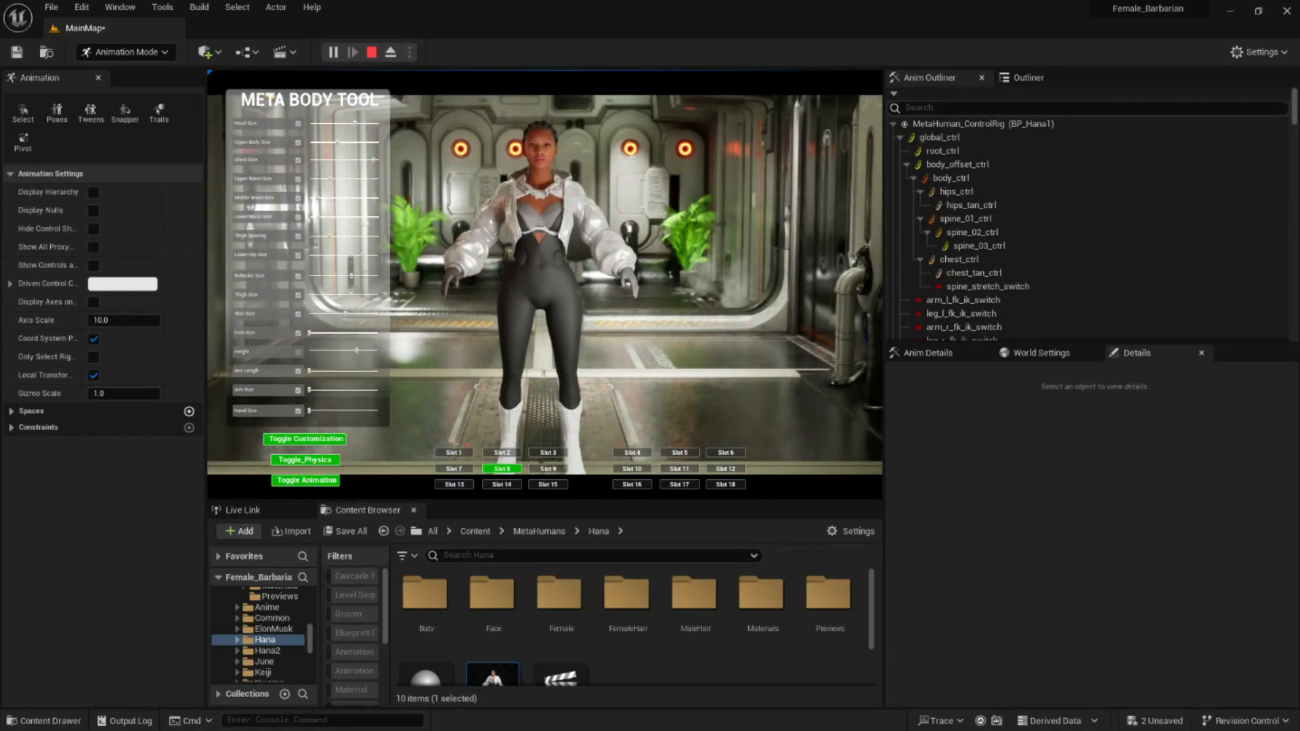
{"action": "left_click", "coordinate": [372, 53]}
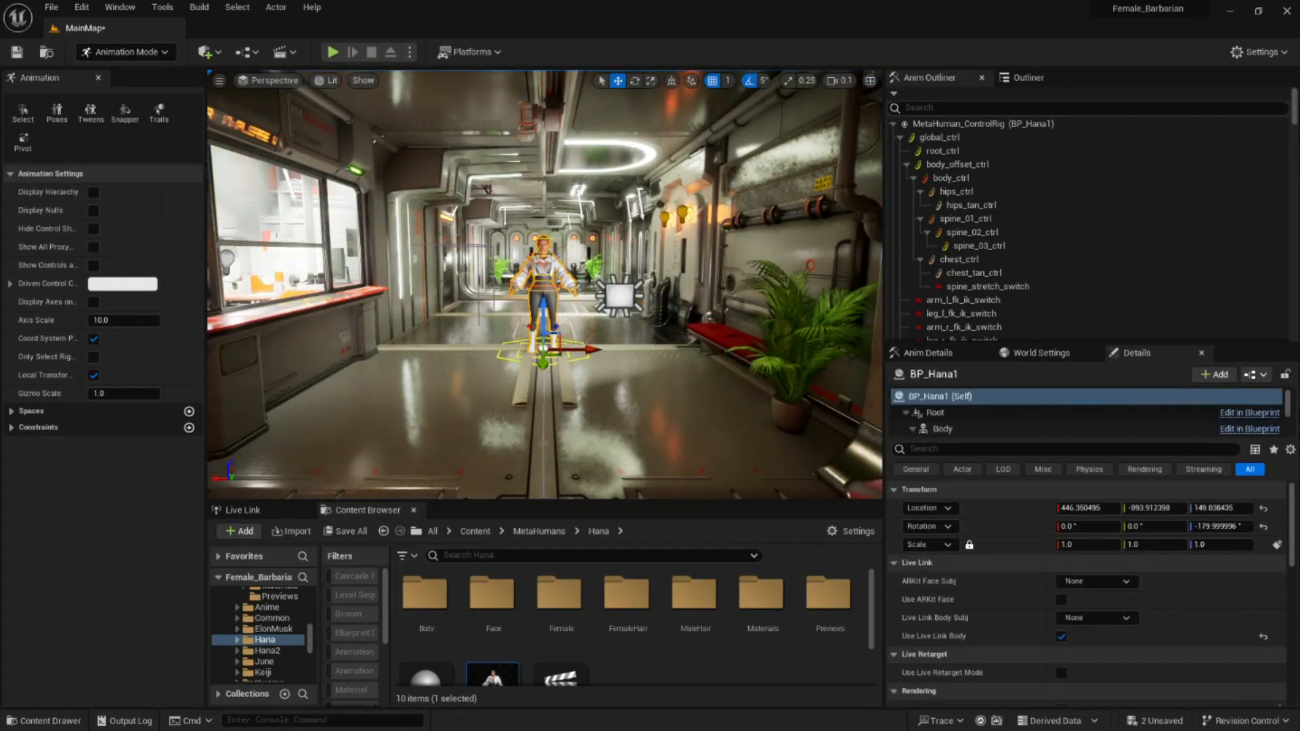
{"action": "key", "text": "w"}
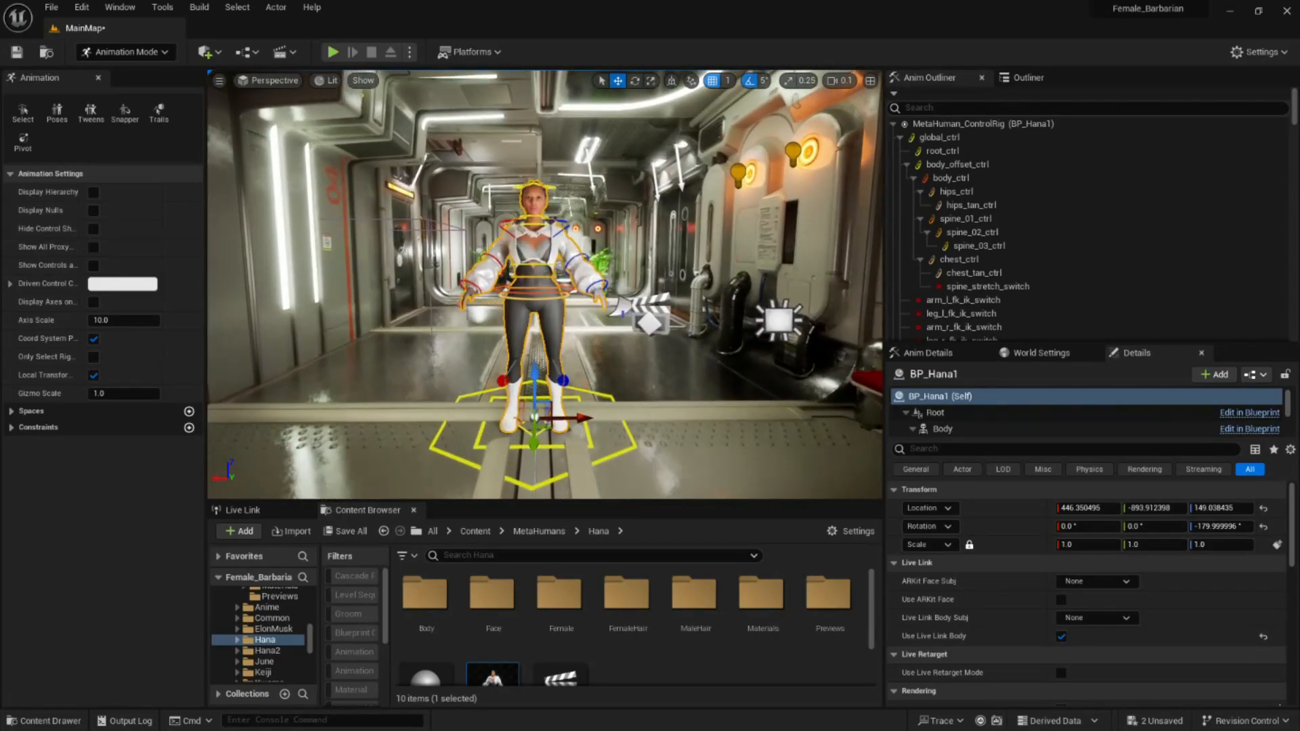
{"action": "key", "text": "w"}
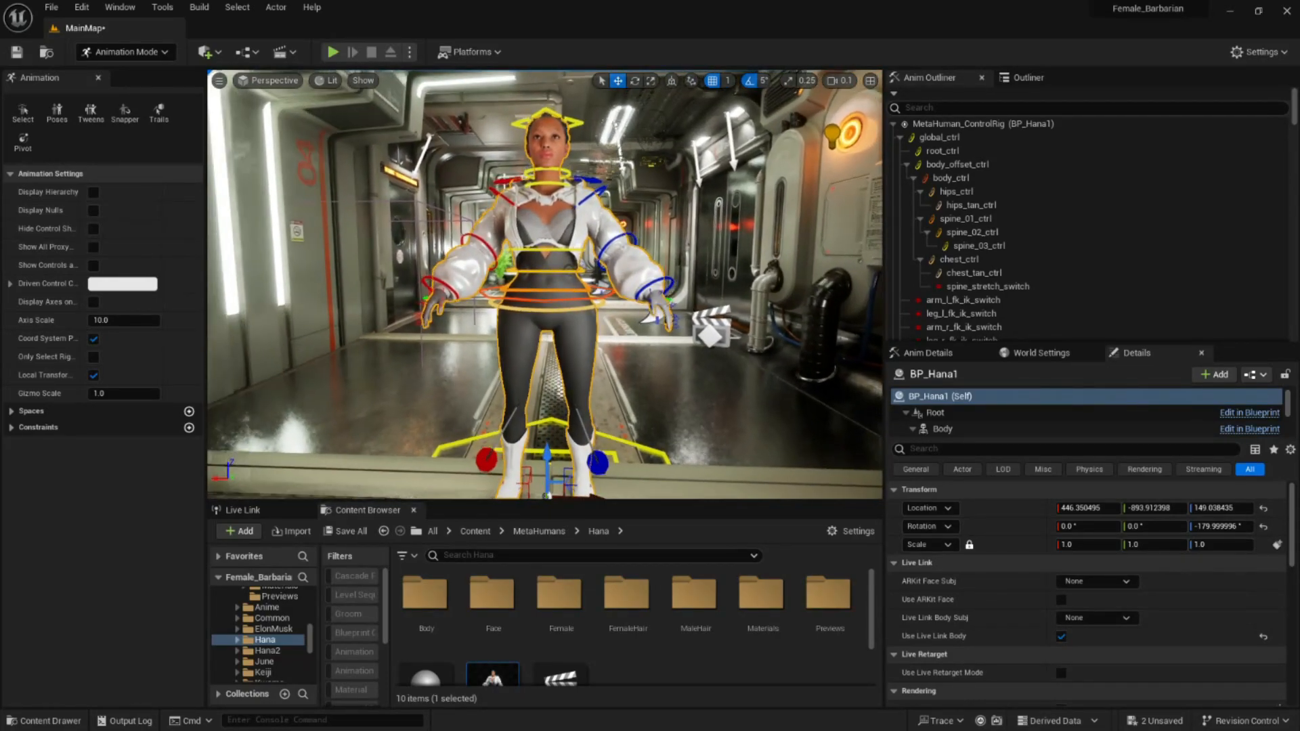
{"action": "key", "text": "s"}
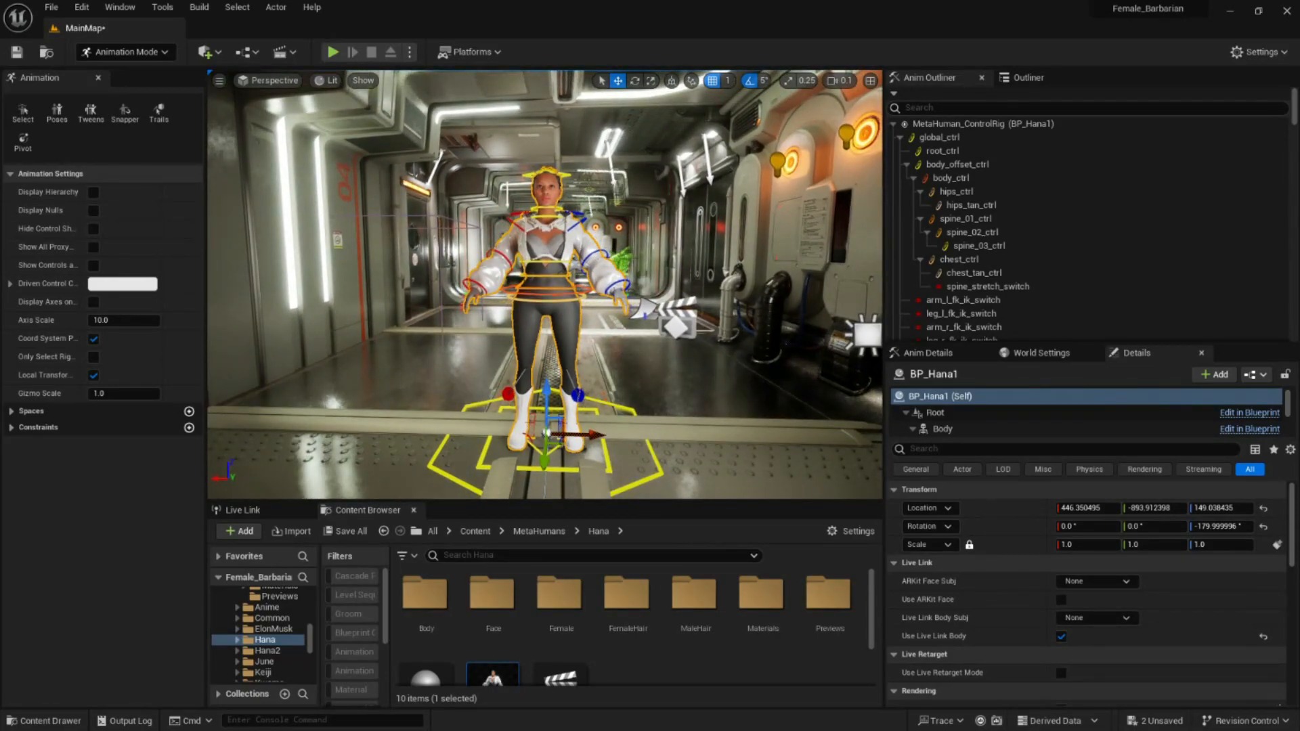
Deselect the BP_Hana1 actor, restore the minimized Sequencer window and move it higher to reach its tracks
{"action": "left_click", "coordinate": [531, 433]}
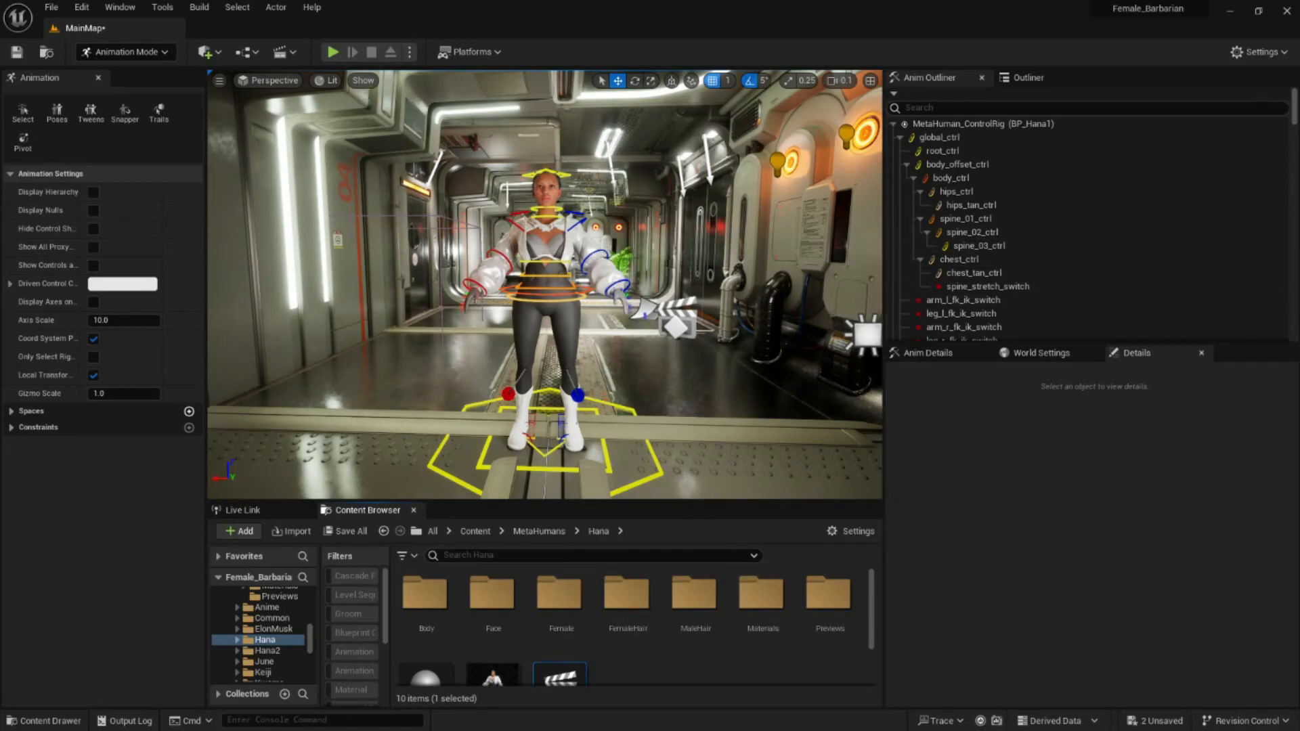
{"action": "key", "text": "super"}
{"action": "mouse_move", "coordinate": [577, 717]}
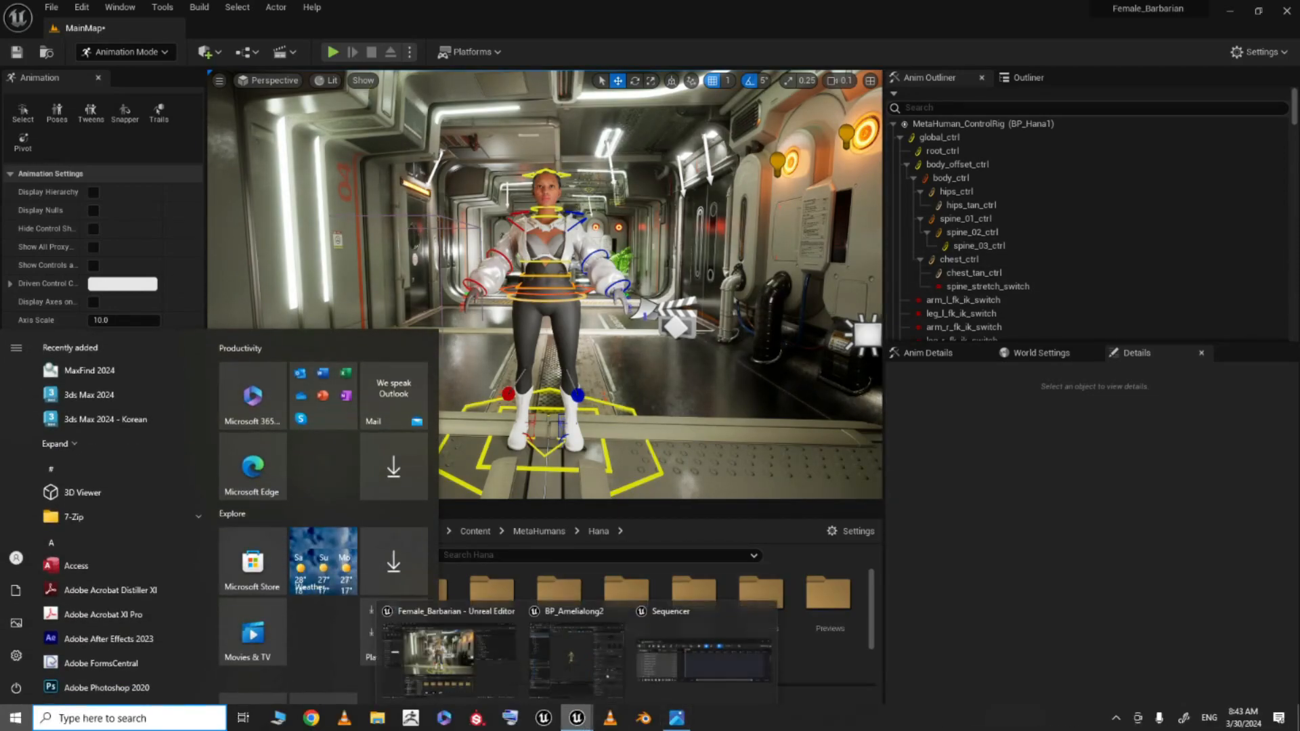
{"action": "left_click", "coordinate": [703, 654]}
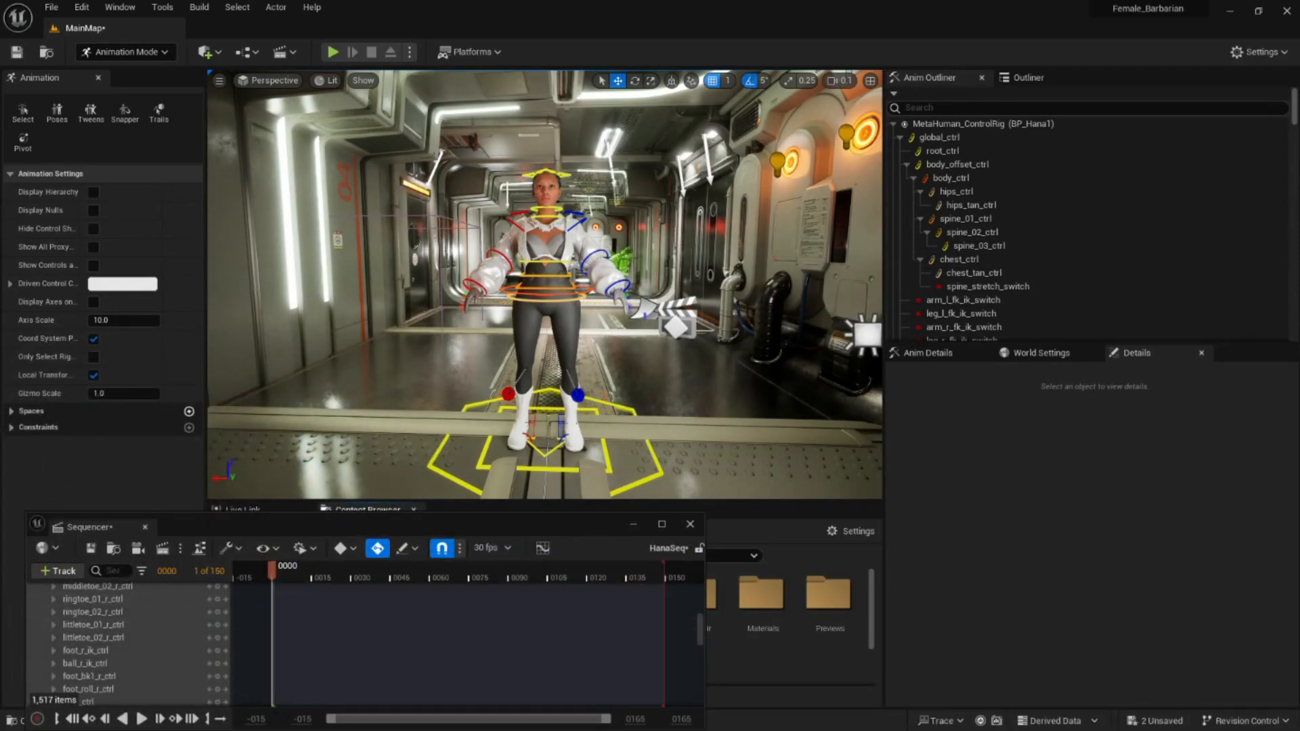
{"action": "left_click_drag", "start_coordinate": [488, 519], "coordinate": [531, 345]}
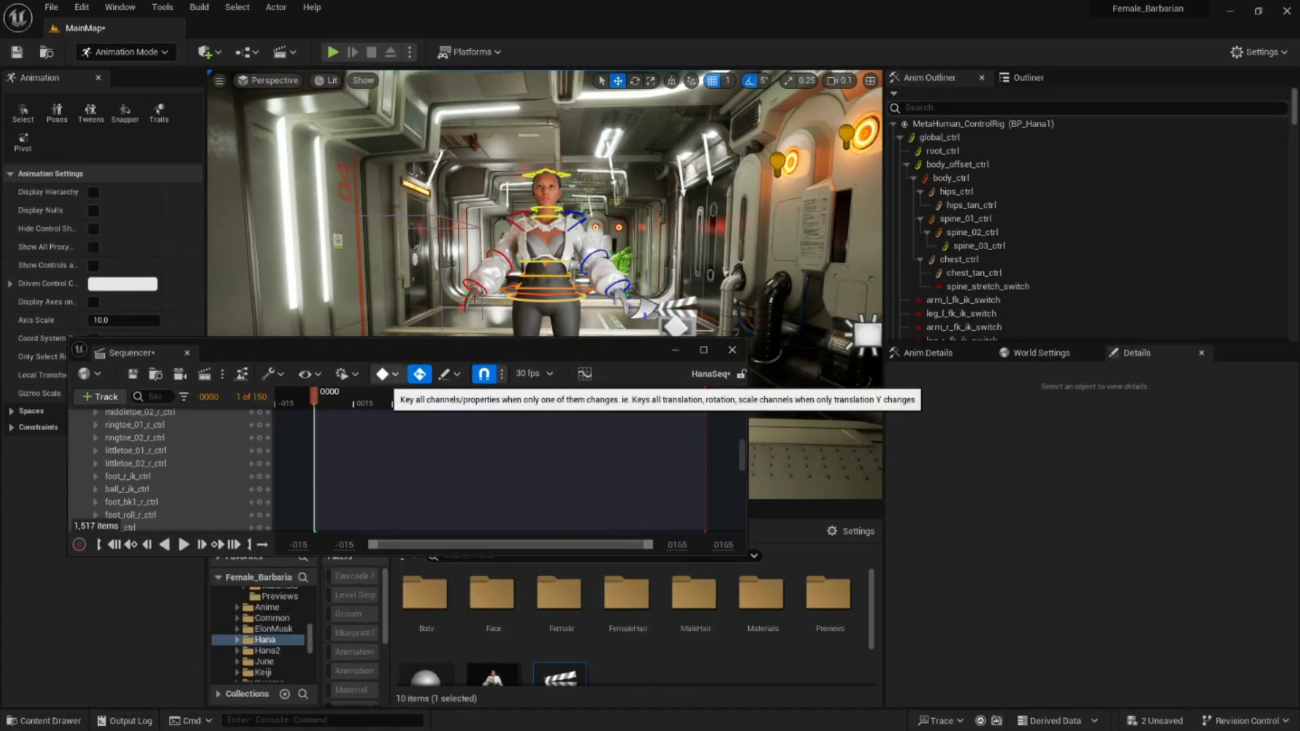
Key the whole MetaHuman_ControlRig at frames 0 and -10, return to frame 0 and move the Sequencer window below the character
{"action": "left_click_drag", "start_coordinate": [742, 454], "coordinate": [742, 424]}
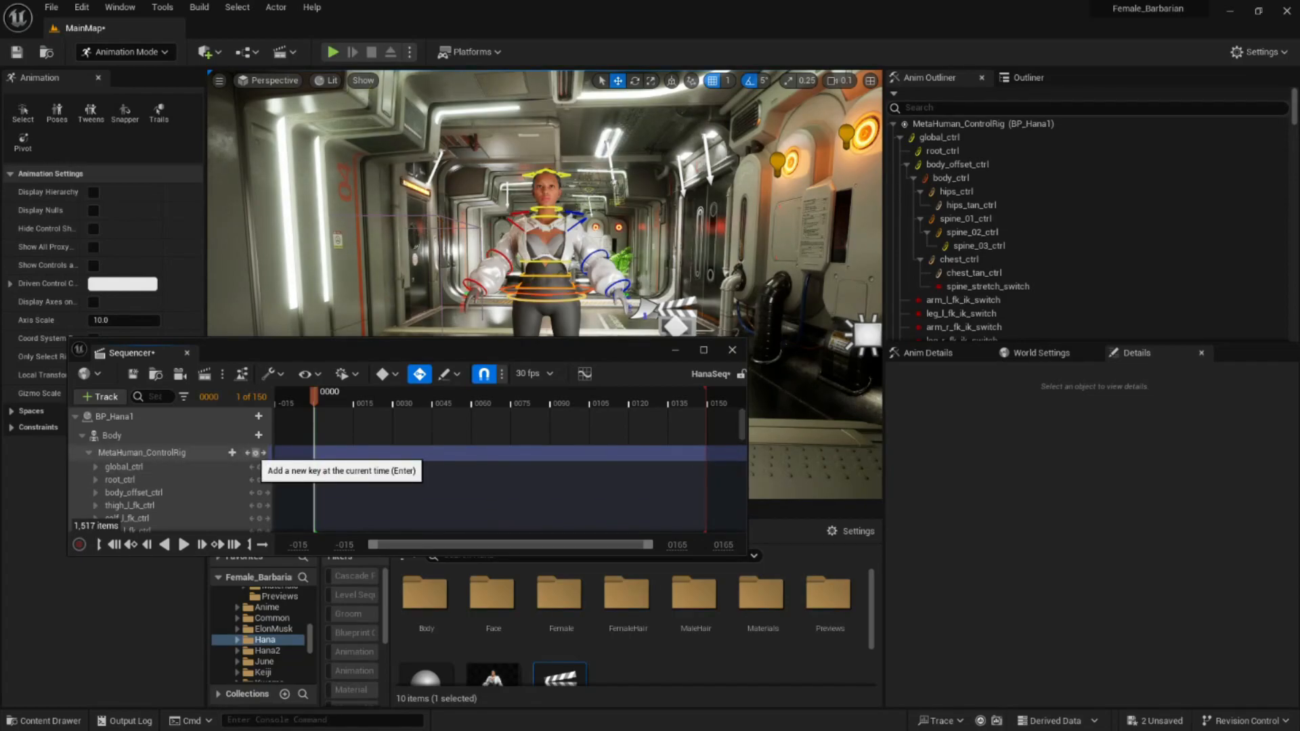
{"action": "left_click", "coordinate": [255, 453]}
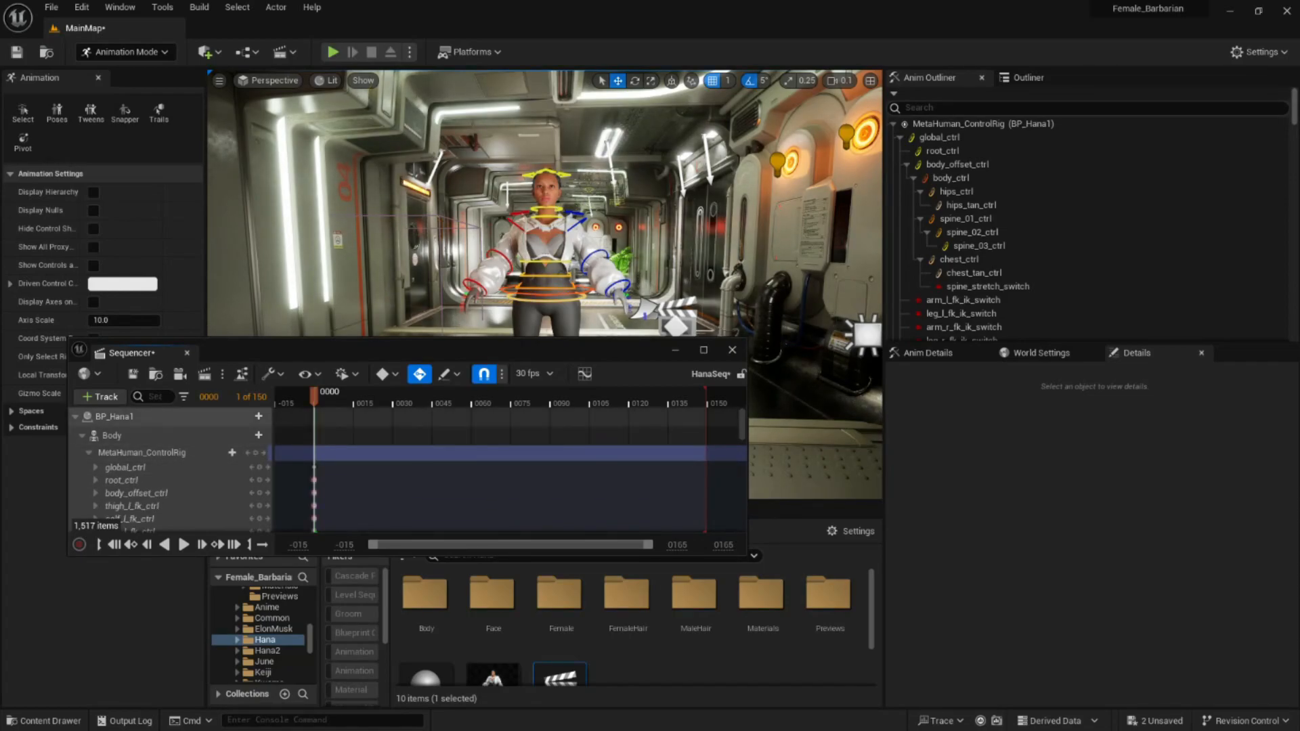
{"action": "left_click_drag", "start_coordinate": [314, 397], "coordinate": [287, 397]}
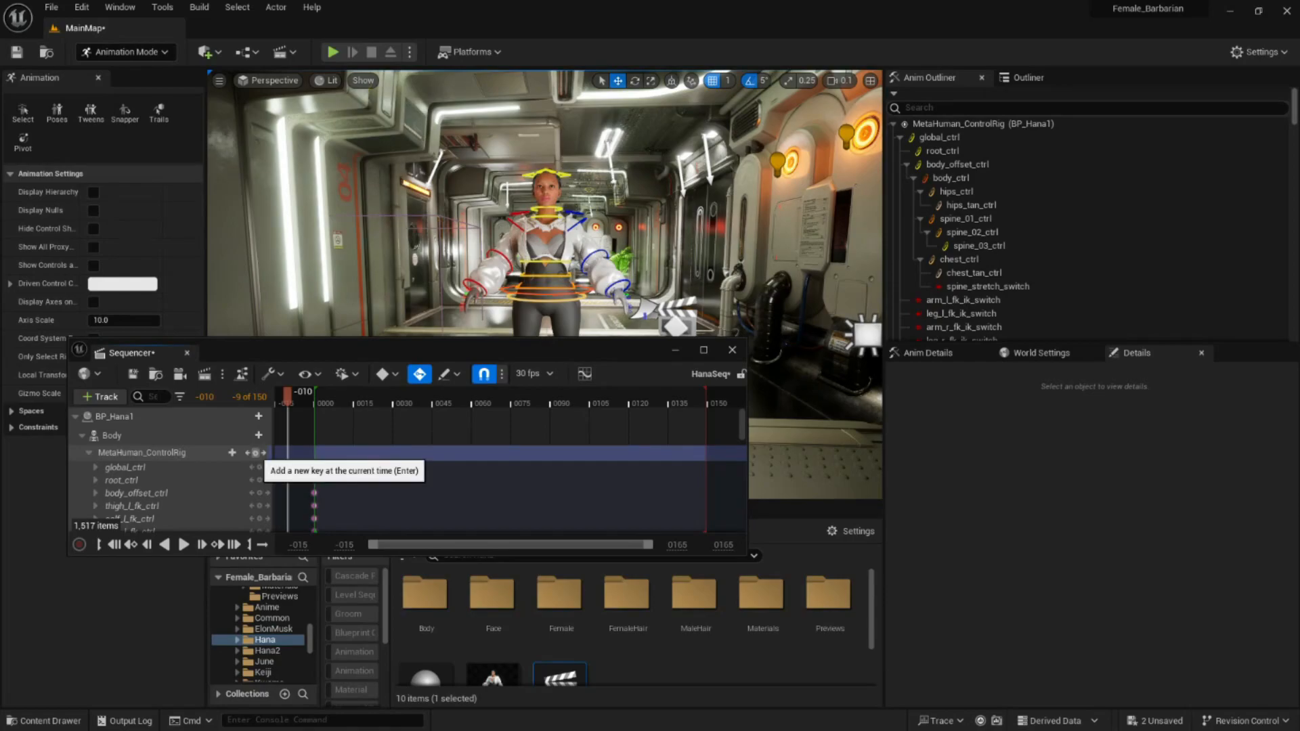
{"action": "left_click", "coordinate": [256, 453]}
{"action": "left_click_drag", "start_coordinate": [288, 395], "coordinate": [314, 395]}
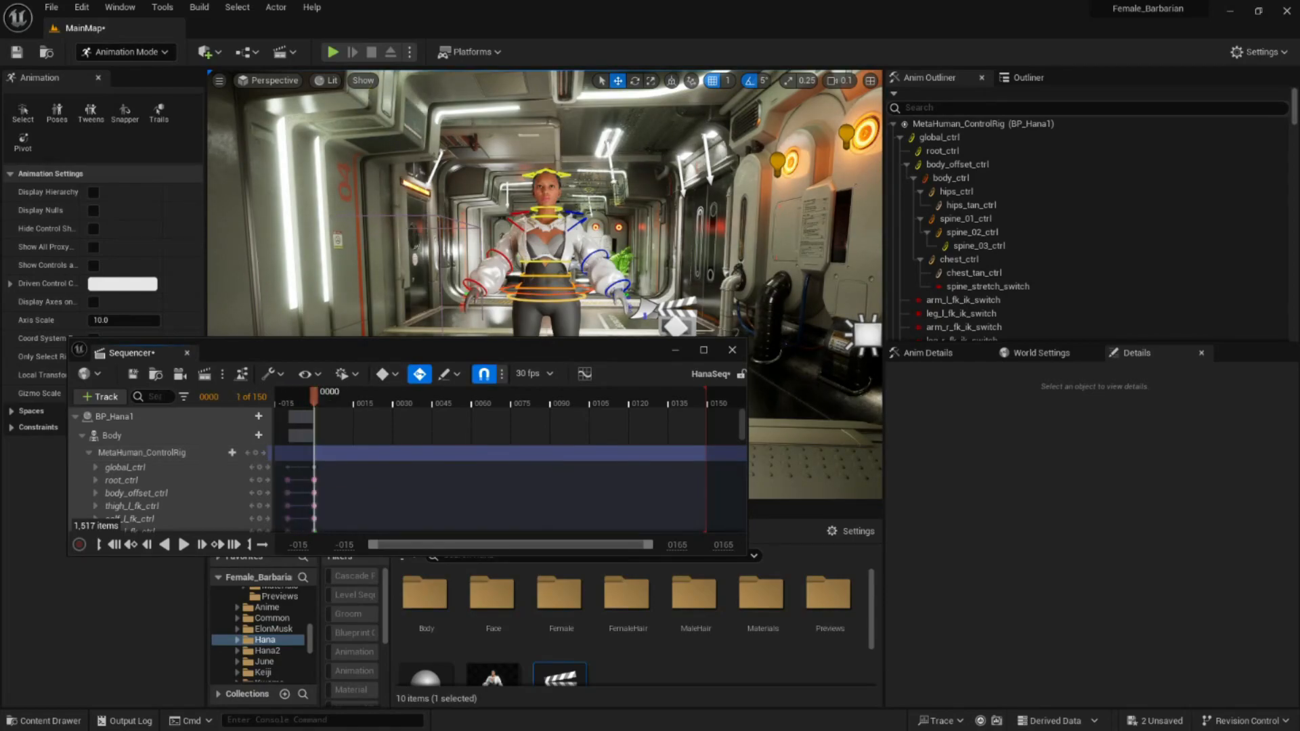
{"action": "left_click_drag", "start_coordinate": [474, 352], "coordinate": [576, 530]}
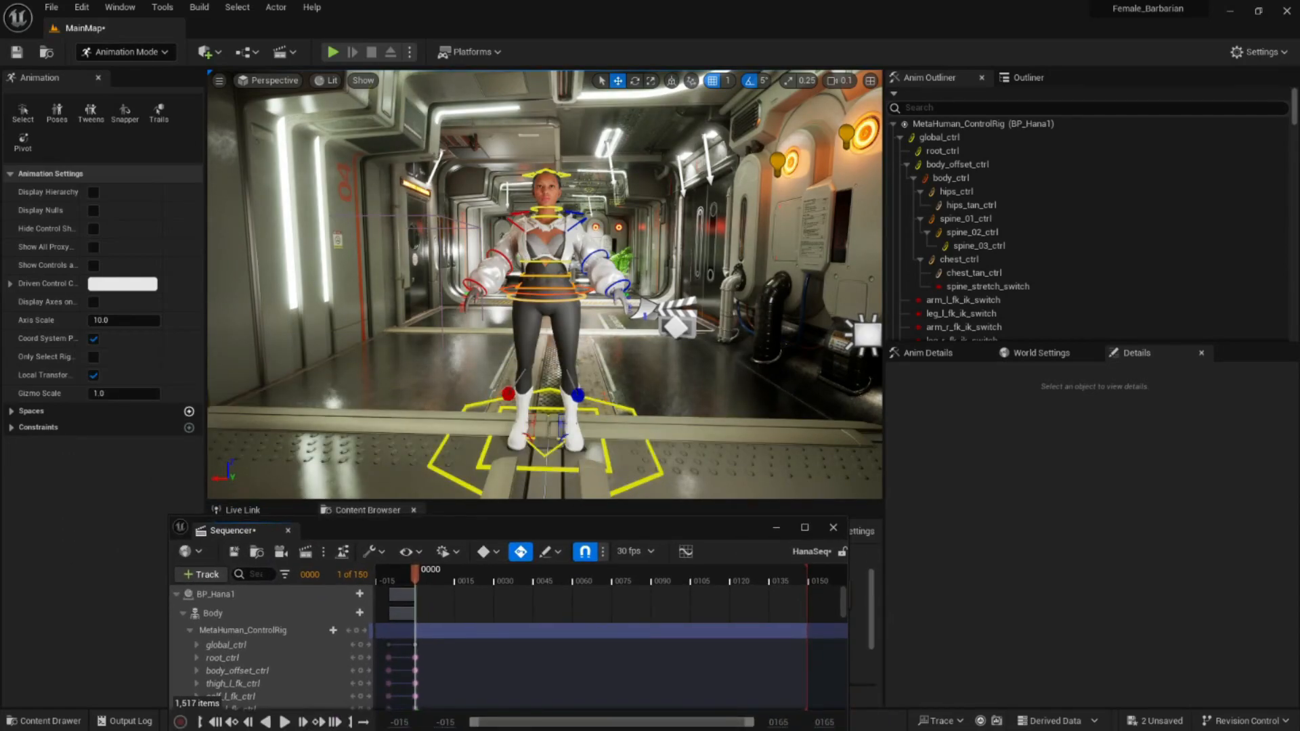
Set the keying mode to Key Changed and move the right foot IK control inward toward the left foot
{"action": "left_click", "coordinate": [489, 551]}
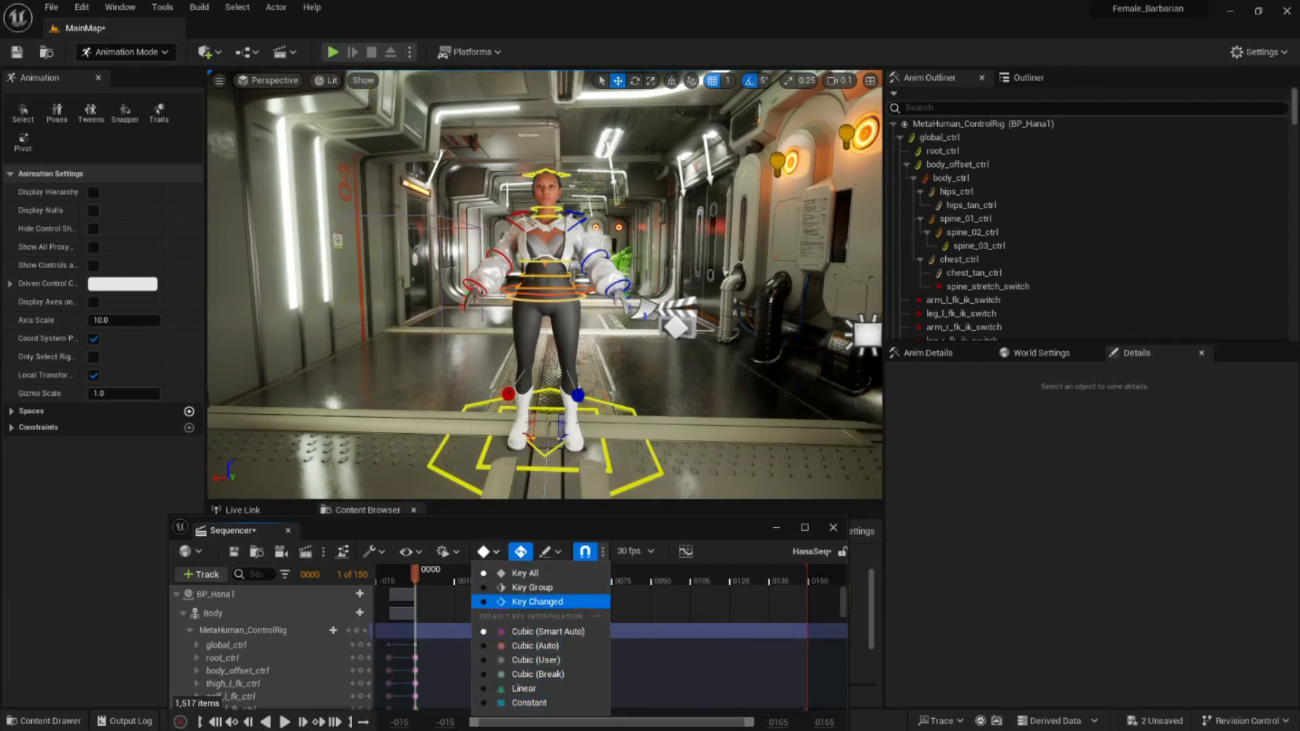
{"action": "left_click", "coordinate": [535, 601]}
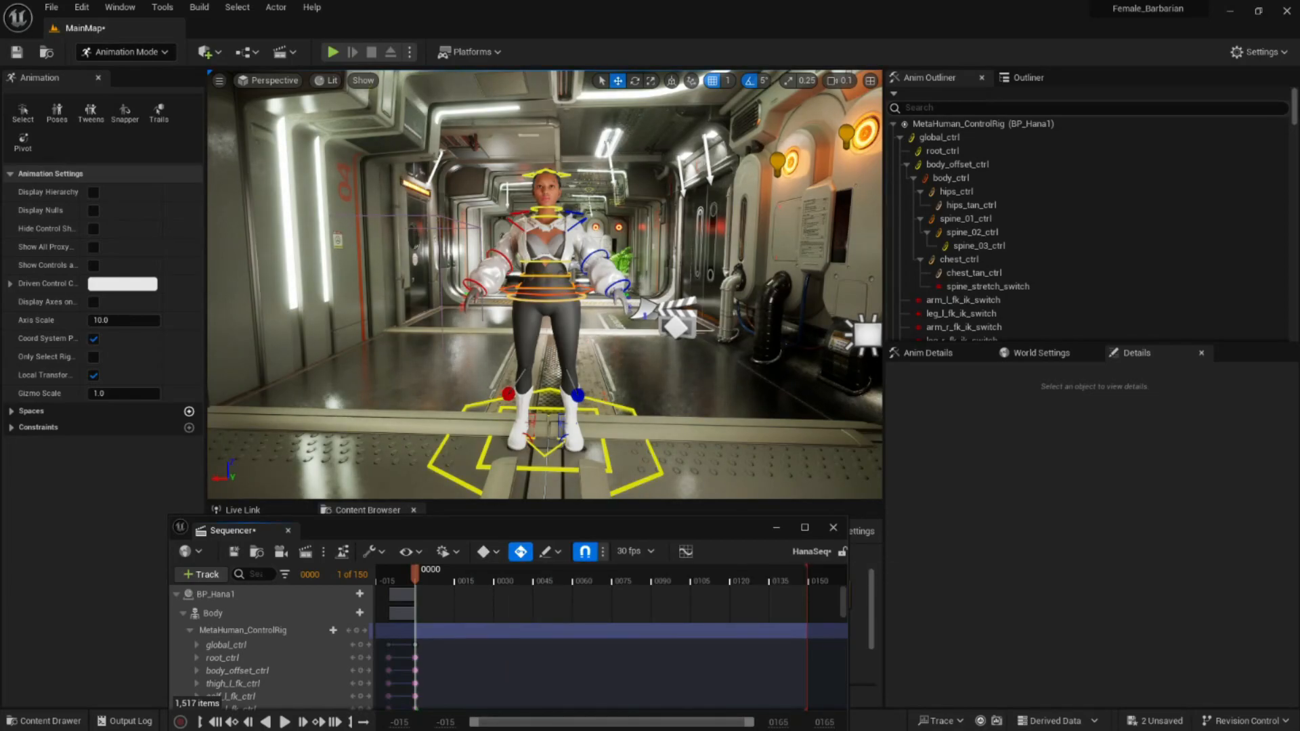
{"action": "left_click", "coordinate": [532, 423]}
{"action": "left_click", "coordinate": [532, 425]}
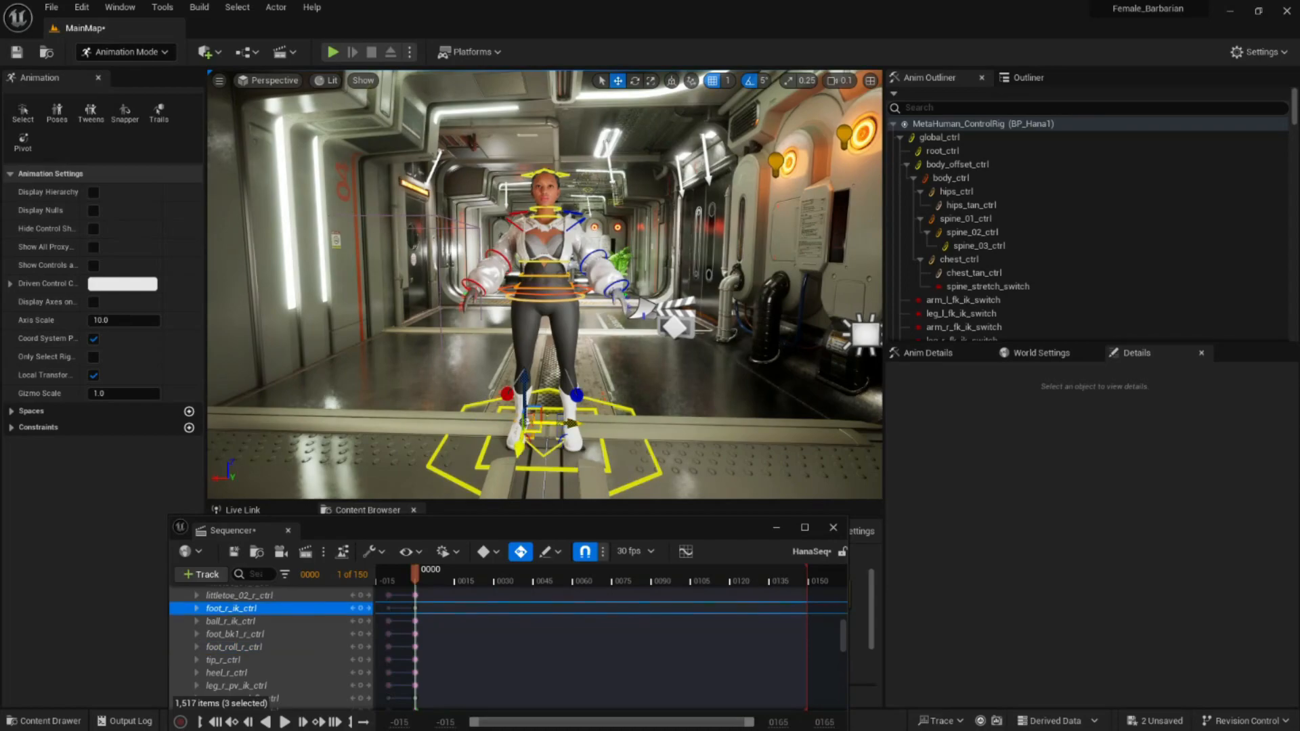
{"action": "left_click_drag", "start_coordinate": [557, 424], "coordinate": [569, 427]}
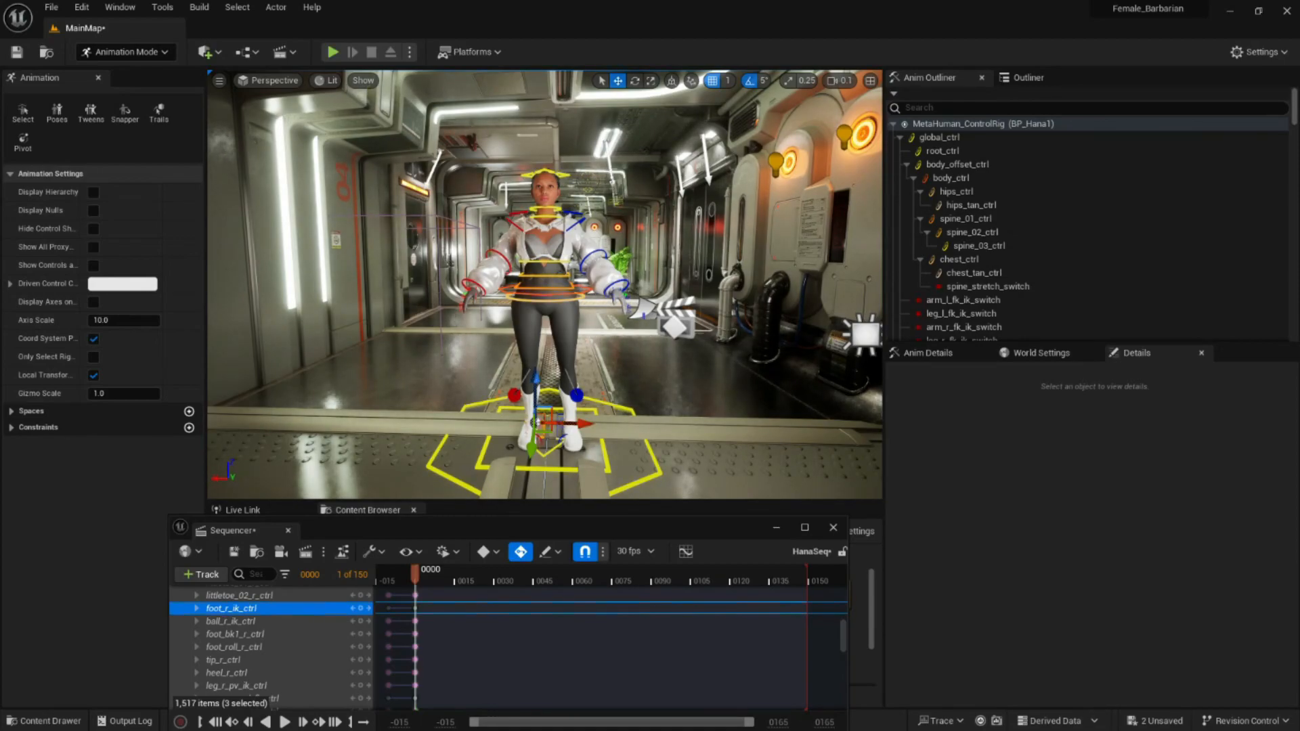
Move the left foot IK control inward toward the right foot and lower the body control slightly
{"action": "left_click", "coordinate": [560, 442]}
{"action": "left_click", "coordinate": [562, 439]}
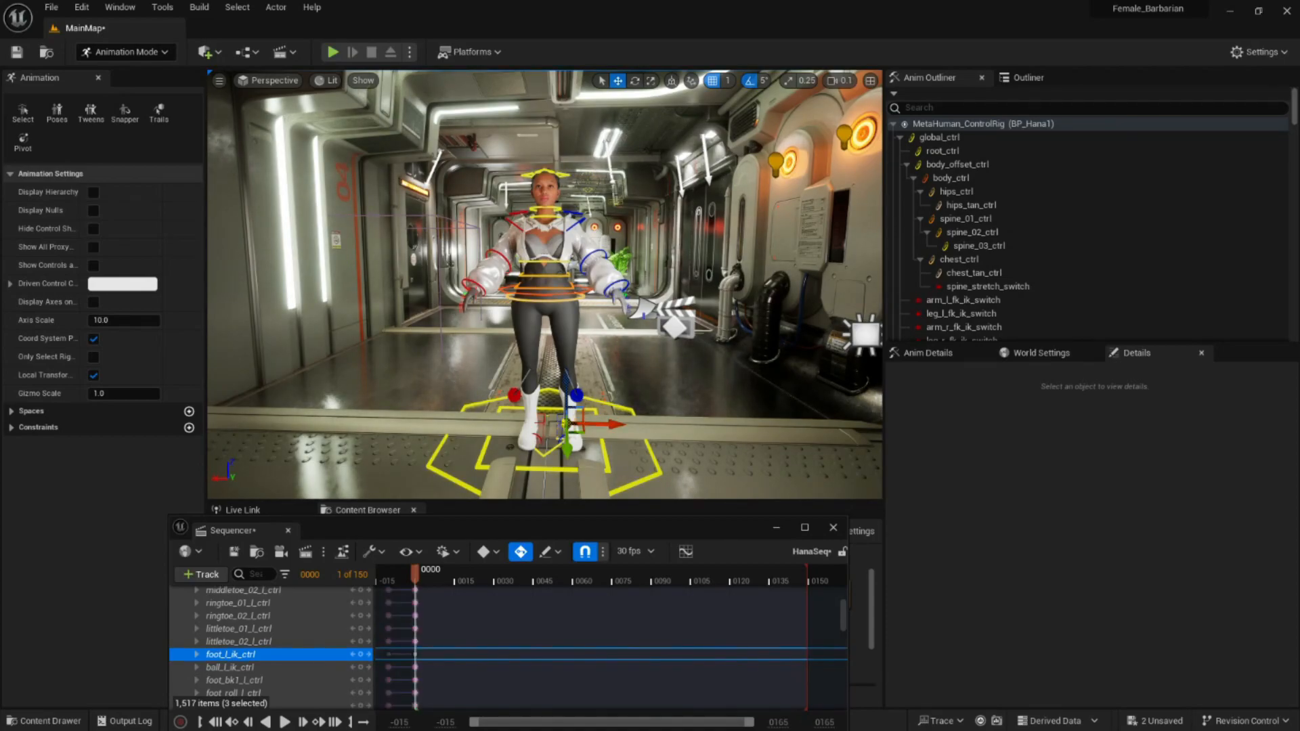
{"action": "key", "text": "w"}
{"action": "right_click_drag", "start_coordinate": [546, 339], "coordinate": [543, 342]}
{"action": "key", "text": "q"}
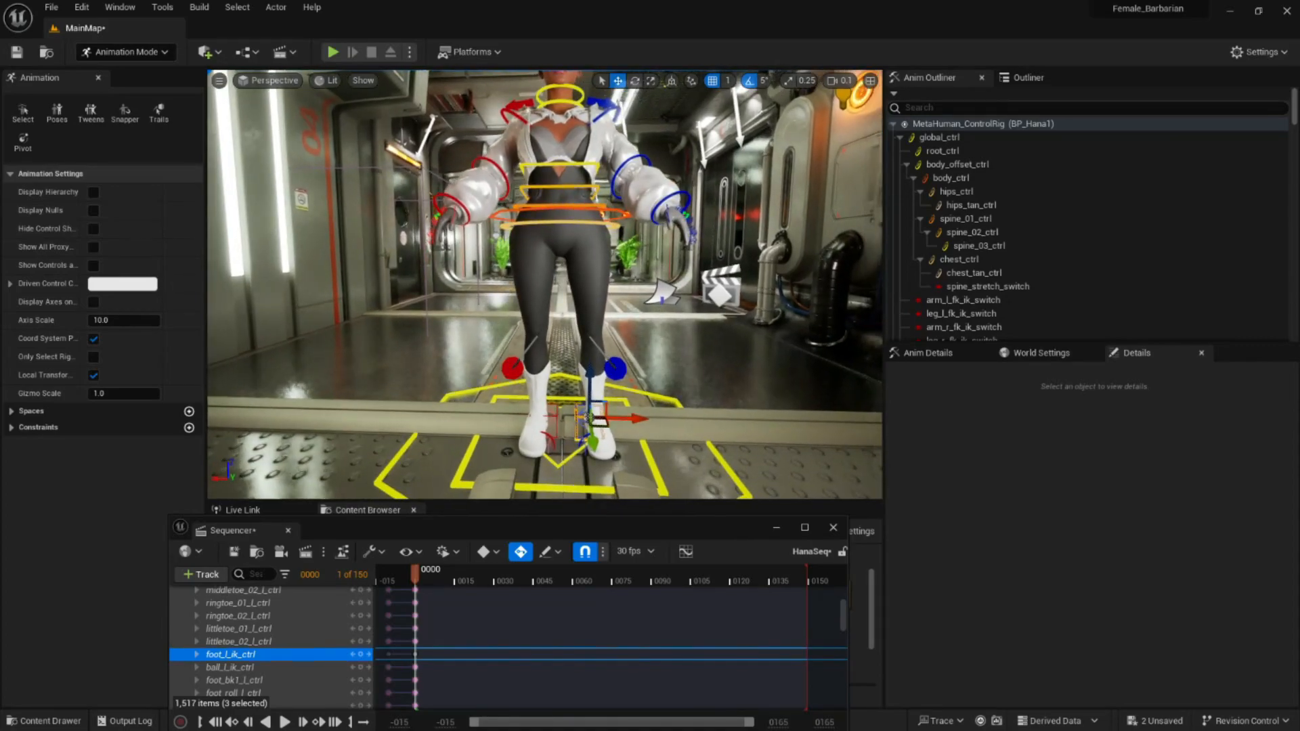
{"action": "mouse_move", "coordinate": [630, 379]}
{"action": "right_mouse_down"}
{"action": "mouse_move", "coordinate": [616, 379]}
{"action": "mouse_move", "coordinate": [642, 379]}
{"action": "right_mouse_up"}
{"action": "left_click_drag", "start_coordinate": [610, 415], "coordinate": [592, 416]}
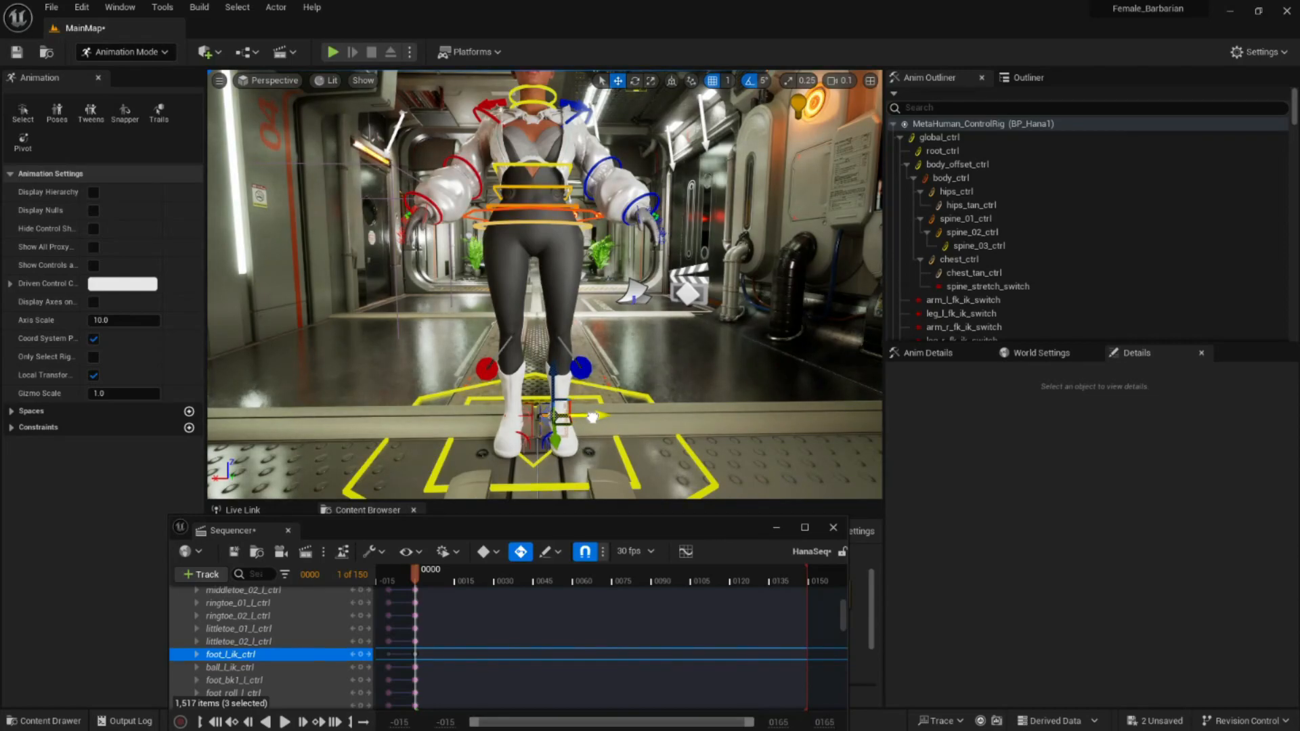
{"action": "left_click", "coordinate": [590, 216]}
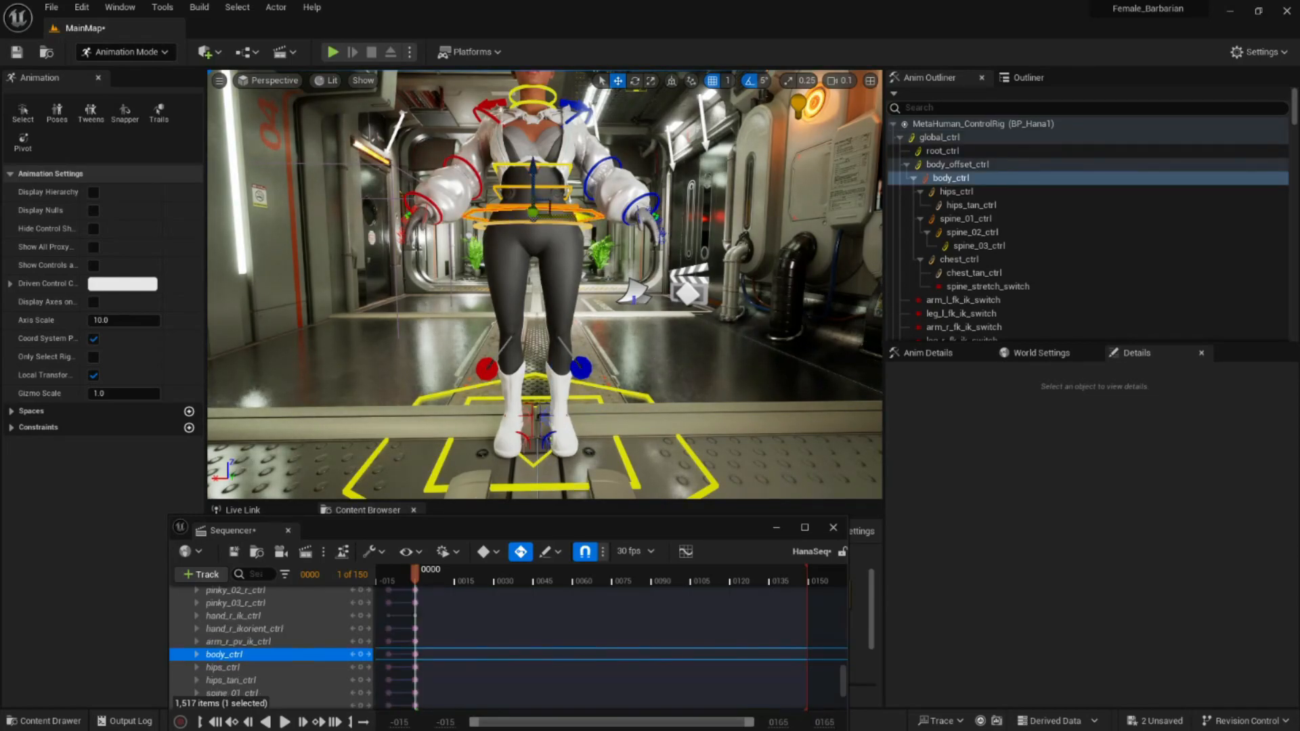
{"action": "left_click_drag", "start_coordinate": [532, 186], "coordinate": [532, 188]}
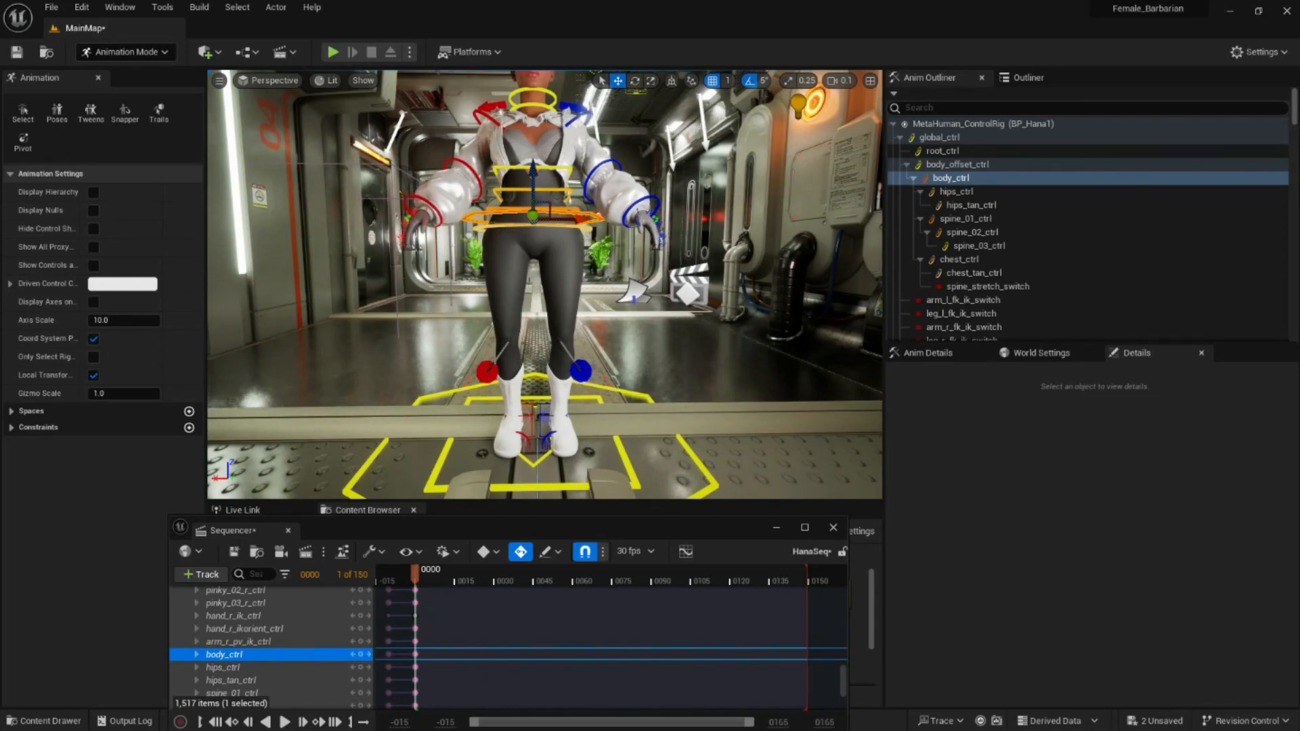
Rotate the left foot IK control and nudge its position, and adjust the body control to suit the stance
{"action": "left_click", "coordinate": [545, 416]}
{"action": "key", "text": "e"}
{"action": "left_click_drag", "start_coordinate": [514, 449], "coordinate": [522, 449]}
{"action": "key", "text": "w"}
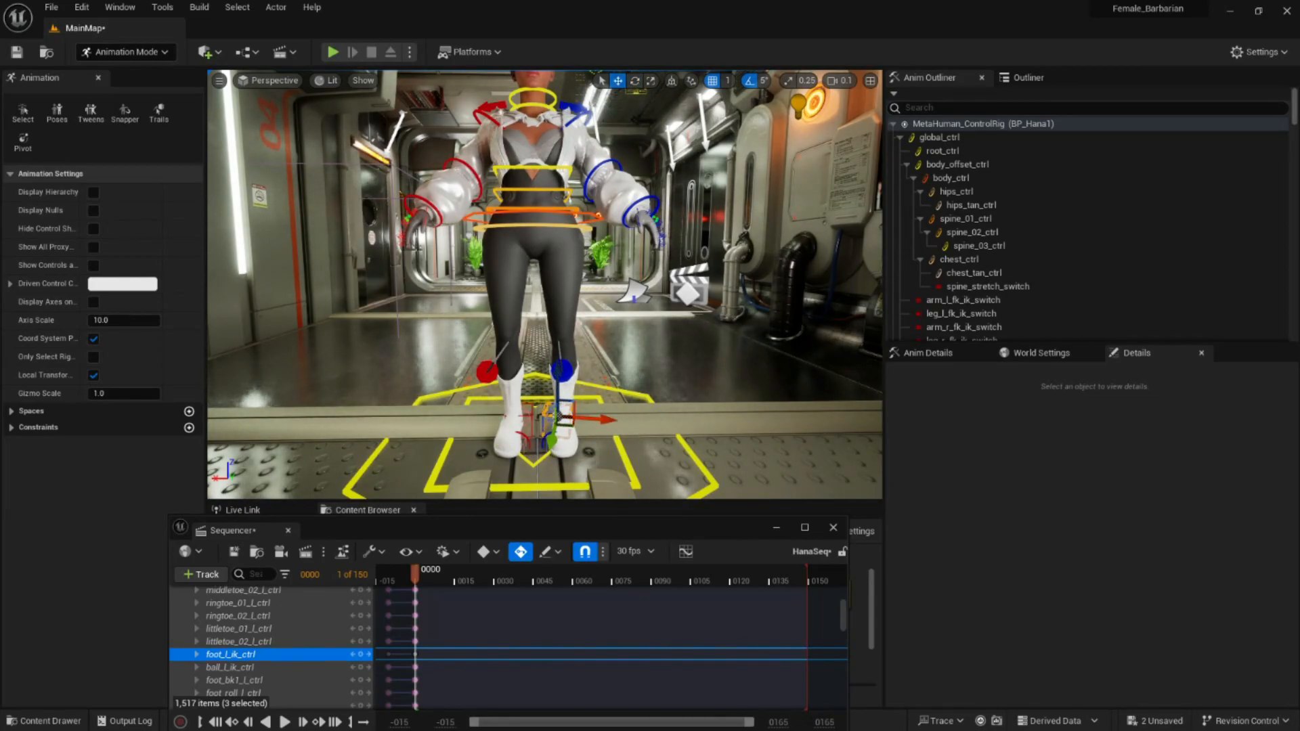
{"action": "left_click_drag", "start_coordinate": [542, 285], "coordinate": [427, 293], "text": "alt"}
{"action": "left_click_drag", "start_coordinate": [569, 452], "coordinate": [571, 446]}
{"action": "left_click", "coordinate": [950, 178]}
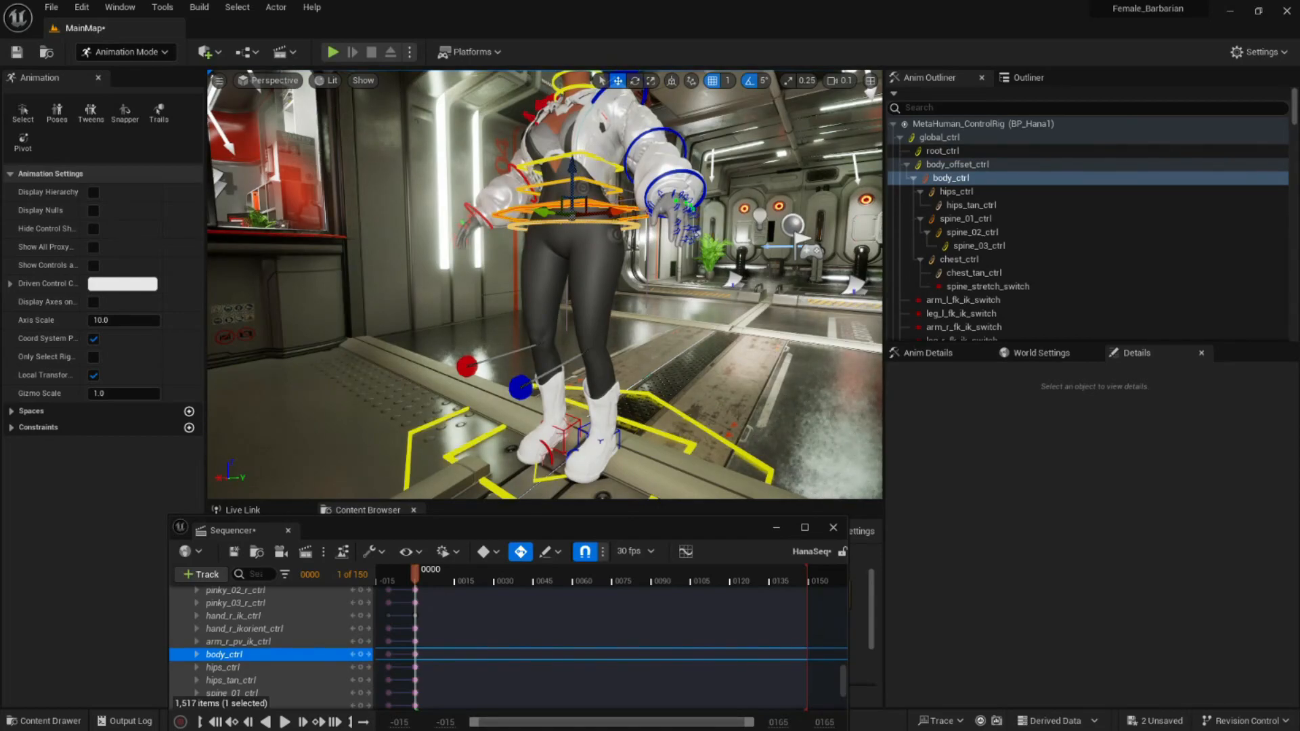
{"action": "left_click_drag", "start_coordinate": [572, 175], "coordinate": [671, 178]}
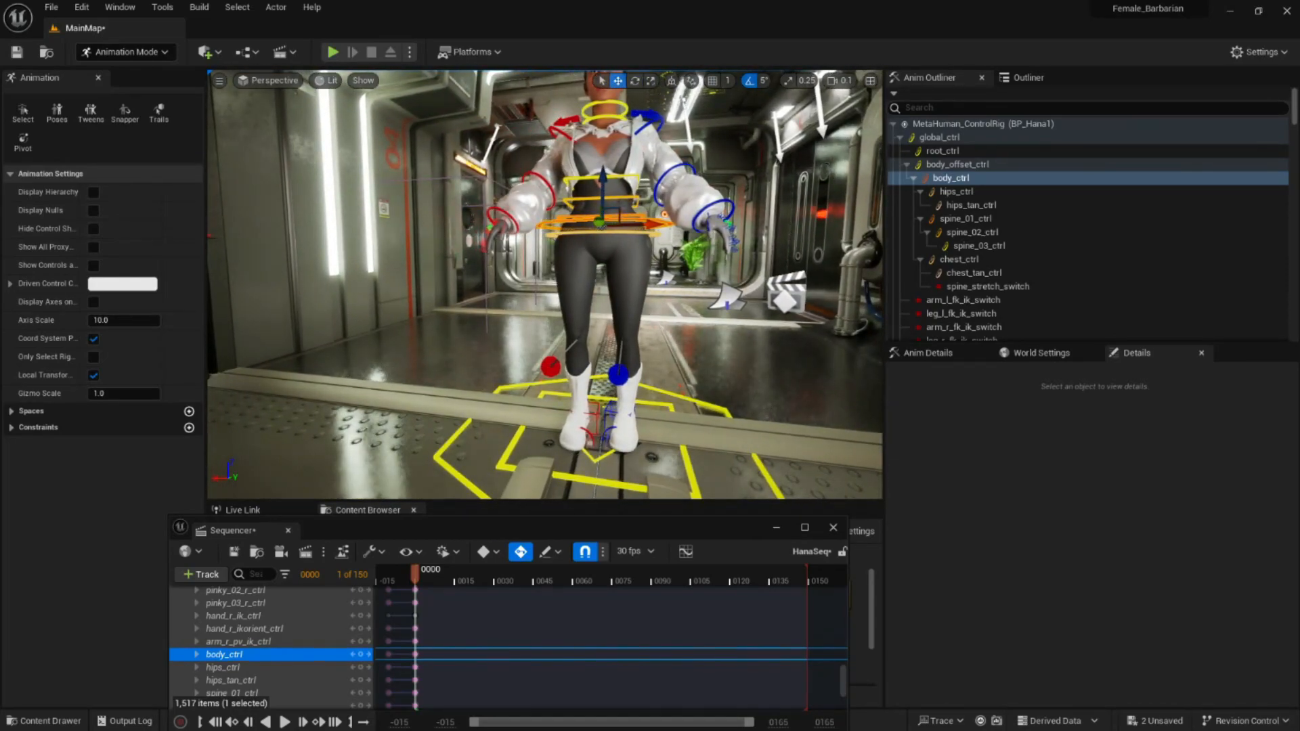
Rotate the right foot IK control by -5° about its vertical axis and fine-tune its position beside the left foot
{"action": "left_click", "coordinate": [596, 413]}
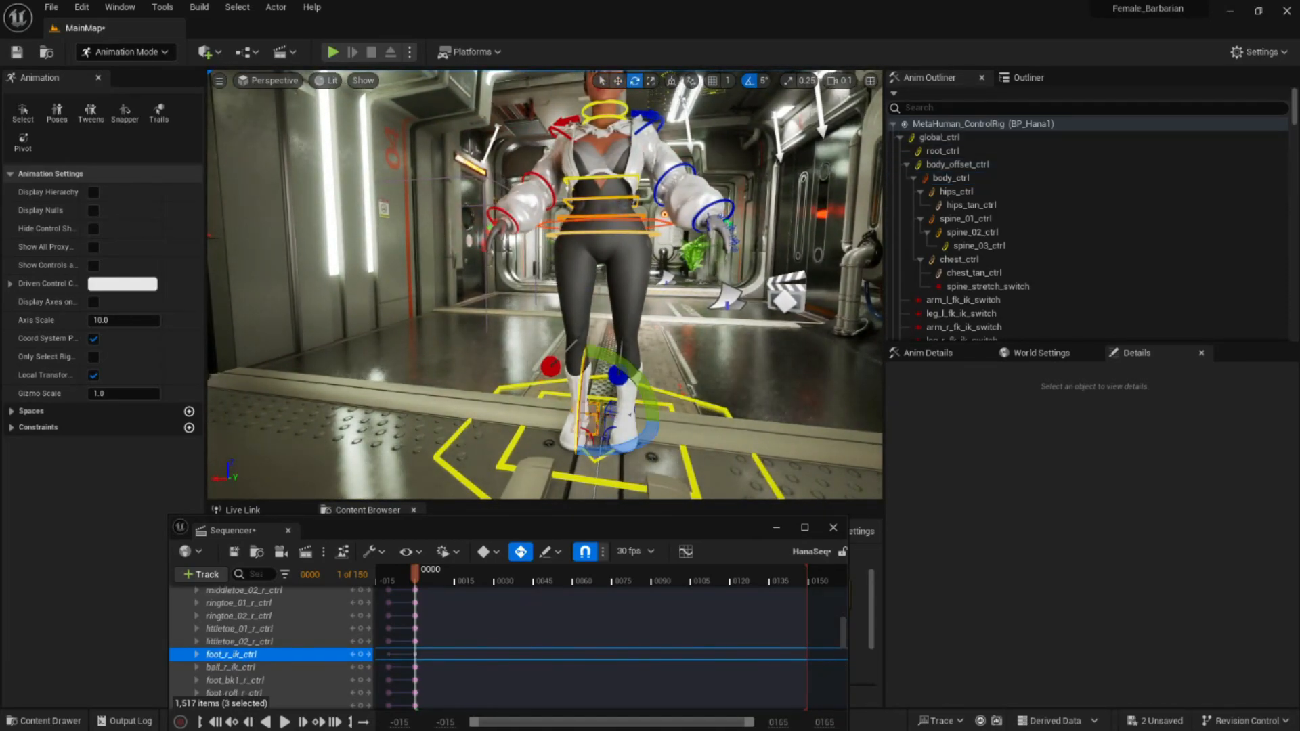
{"action": "key", "text": "e"}
{"action": "left_click_drag", "start_coordinate": [658, 425], "coordinate": [657, 420]}
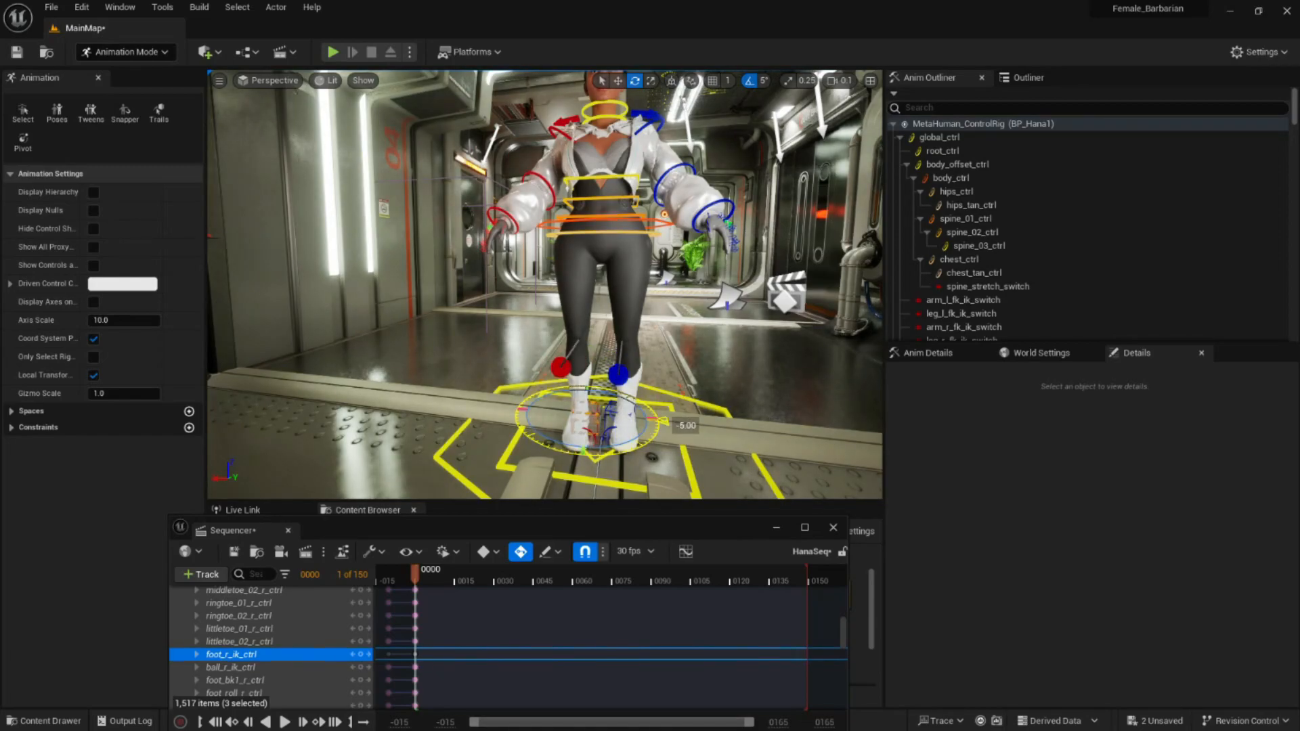
{"action": "key", "text": "w"}
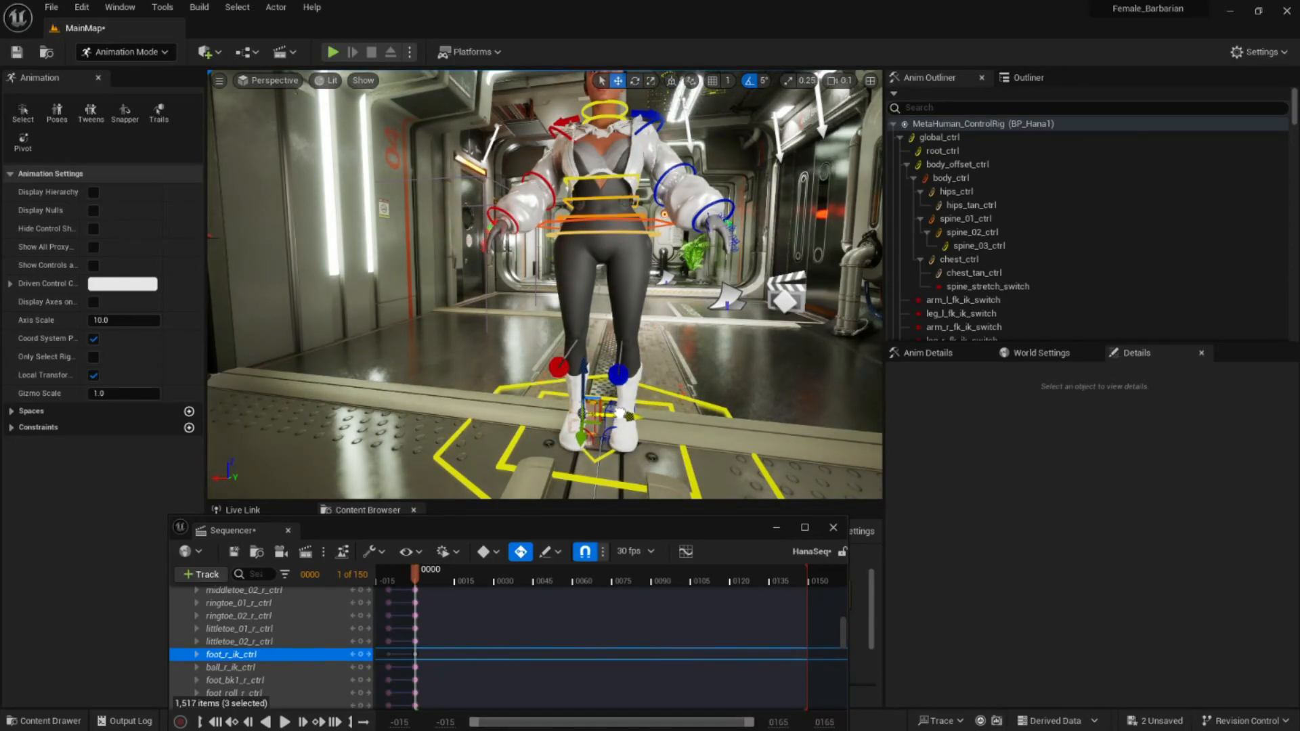
{"action": "scroll", "coordinate": [545, 284], "scroll_direction": "down", "scroll_amount": 5}
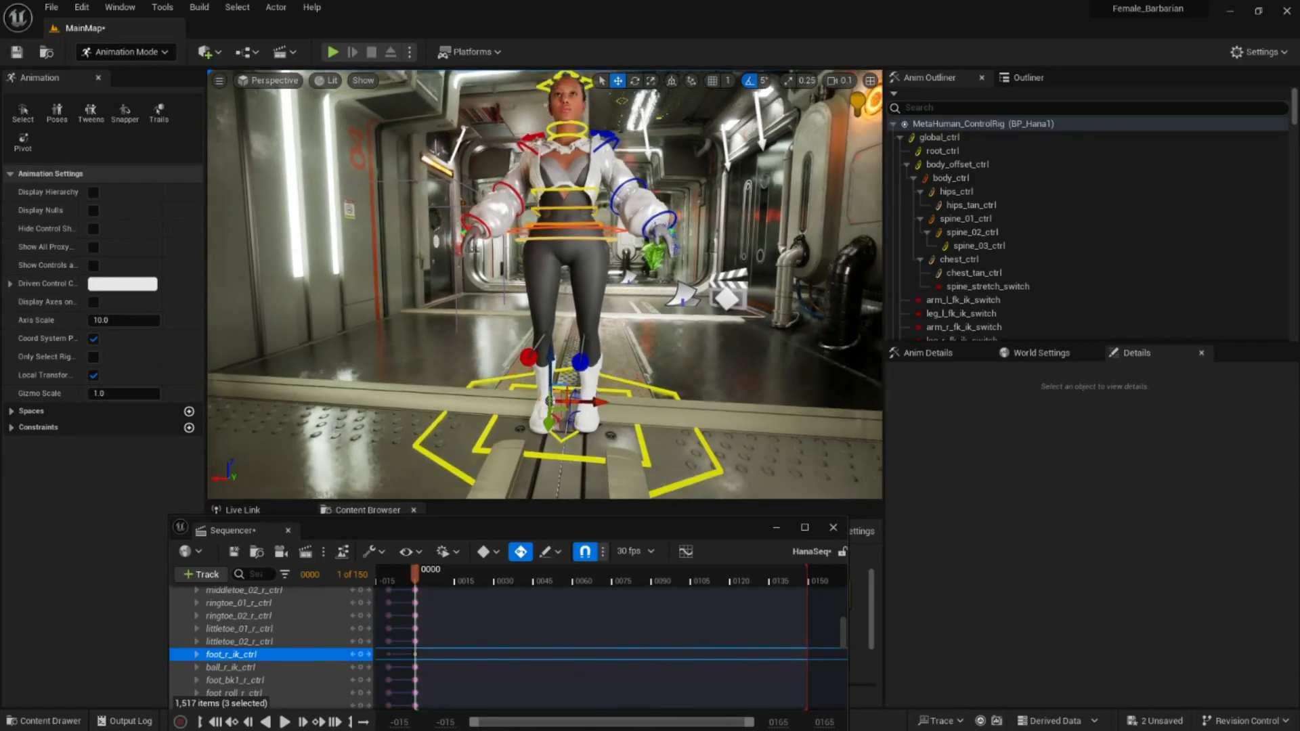
{"action": "scroll", "coordinate": [545, 285], "scroll_direction": "up", "scroll_amount": 5}
{"action": "scroll", "coordinate": [545, 285], "scroll_direction": "down", "scroll_amount": 3}
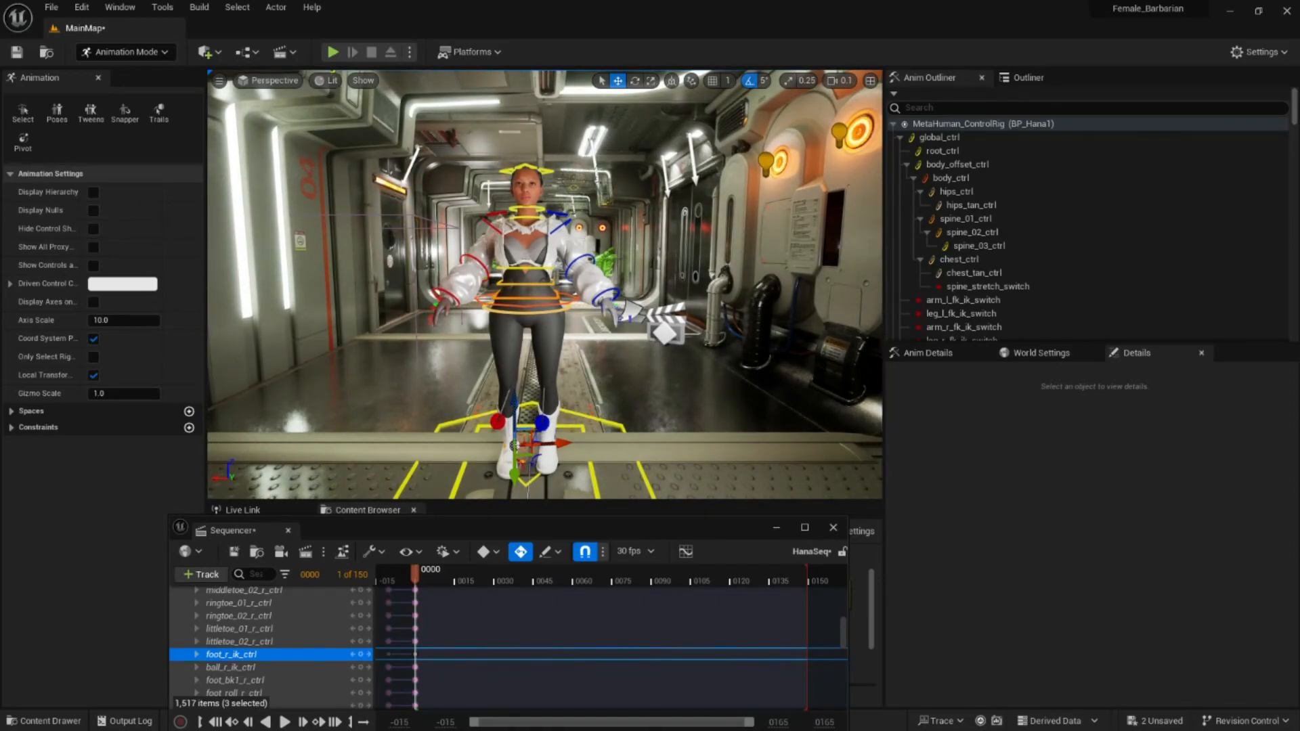
{"action": "scroll", "coordinate": [545, 285], "scroll_direction": "up", "scroll_amount": 3}
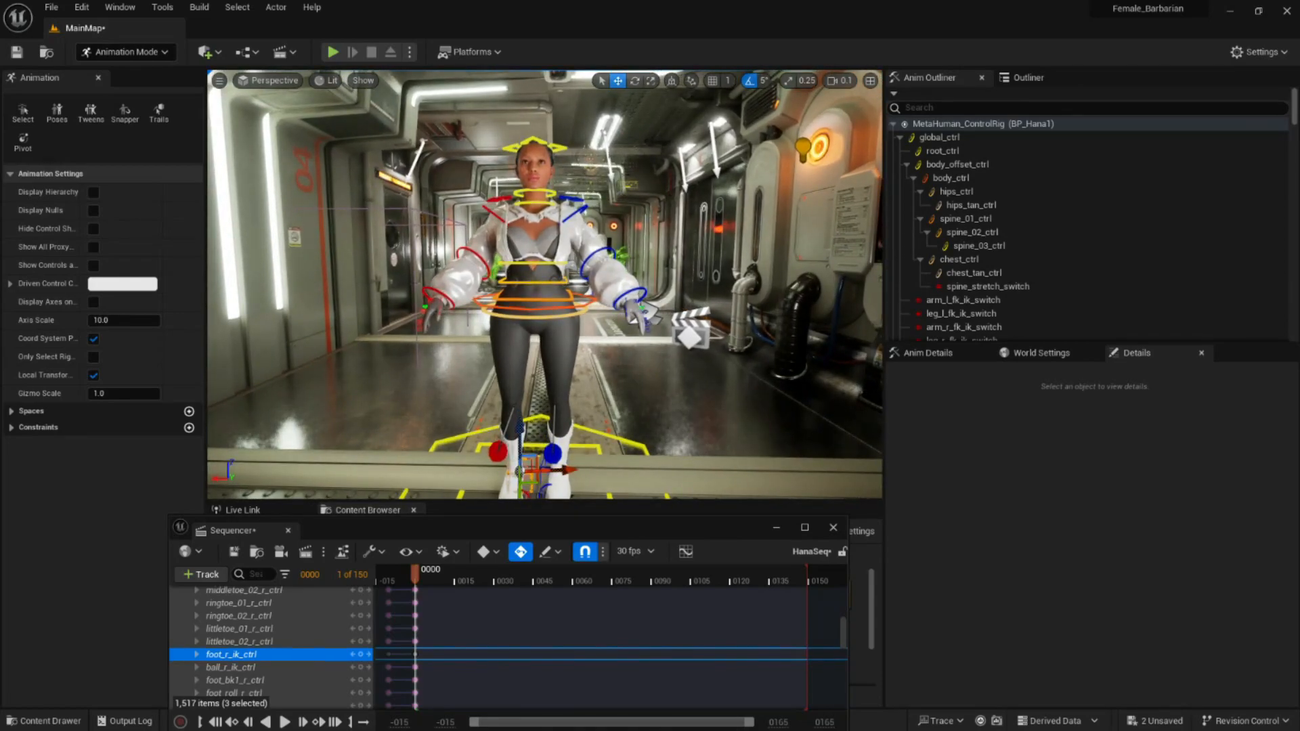
{"action": "left_click", "coordinate": [537, 485]}
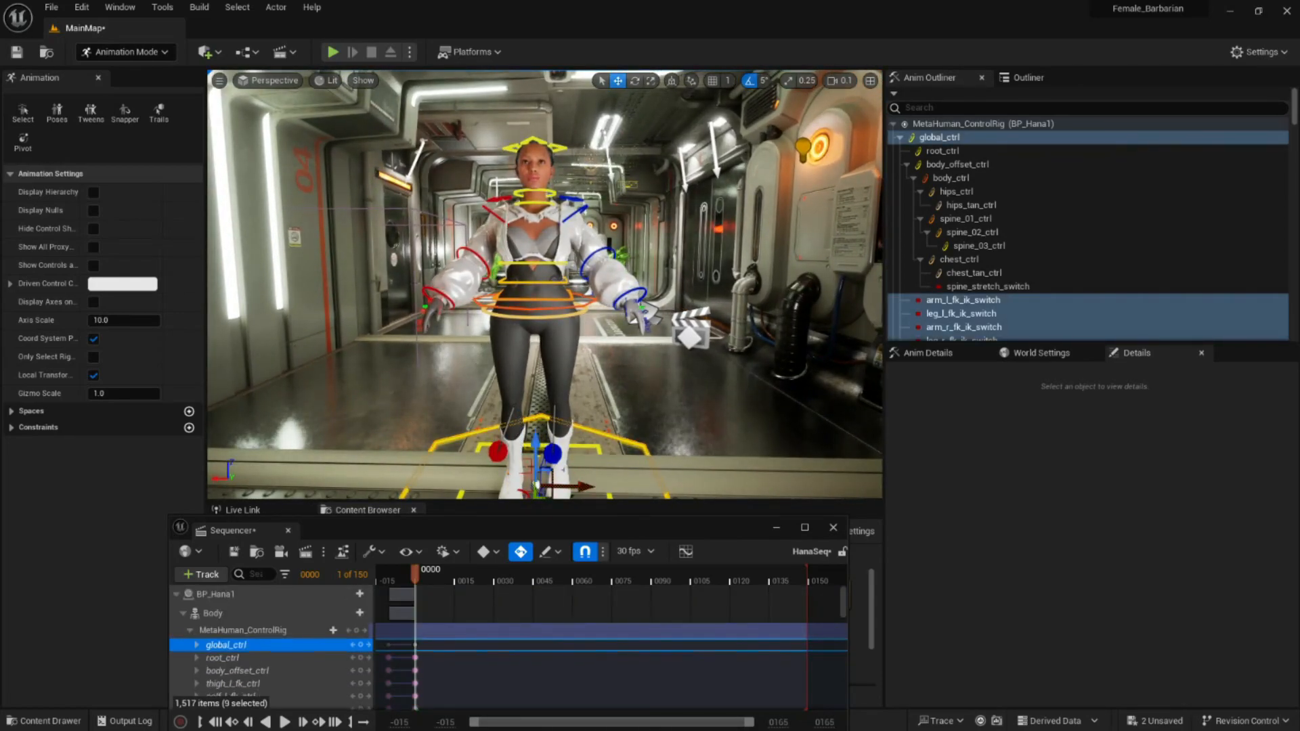
{"action": "left_click", "coordinate": [535, 482]}
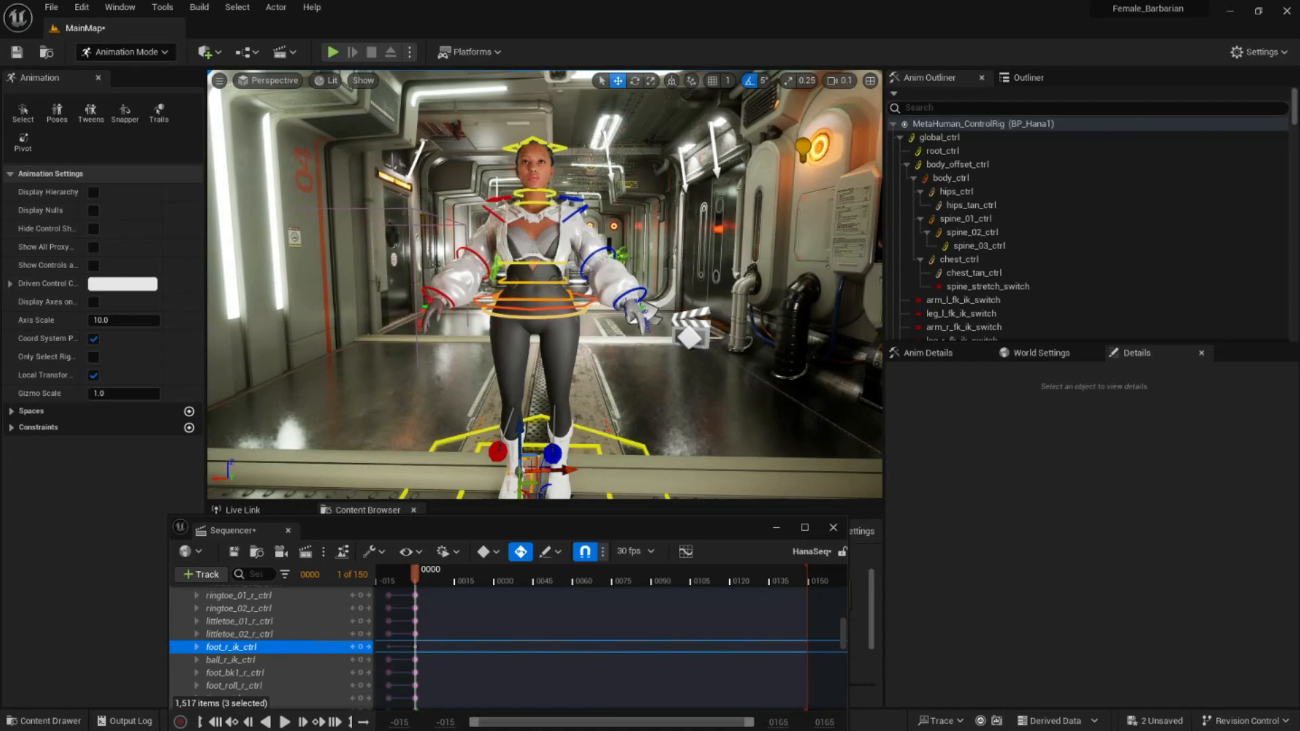
Rotate the left upper arm FK control to lower the arm beside the torso
{"action": "left_click", "coordinate": [599, 260]}
{"action": "left_click", "coordinate": [599, 258]}
{"action": "key", "text": "e"}
{"action": "left_click_drag", "start_coordinate": [578, 280], "coordinate": [549, 278]}
{"action": "right_click_drag", "start_coordinate": [549, 278], "coordinate": [313, 279]}
{"action": "key", "text": "d"}
{"action": "left_click_drag", "start_coordinate": [555, 263], "coordinate": [584, 267]}
{"action": "right_click_drag", "start_coordinate": [584, 267], "coordinate": [807, 268]}
{"action": "key", "text": "a"}
{"action": "key", "text": "w"}
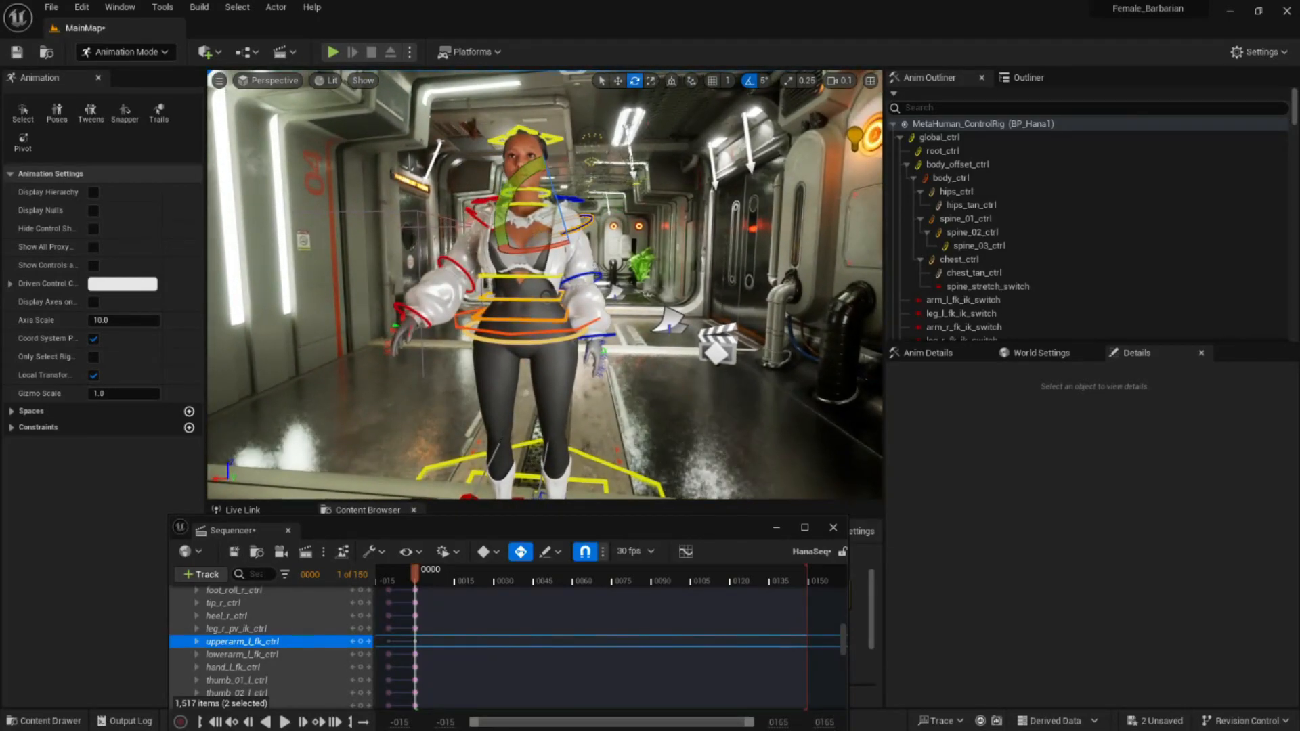
{"action": "left_click_drag", "start_coordinate": [502, 233], "coordinate": [526, 225]}
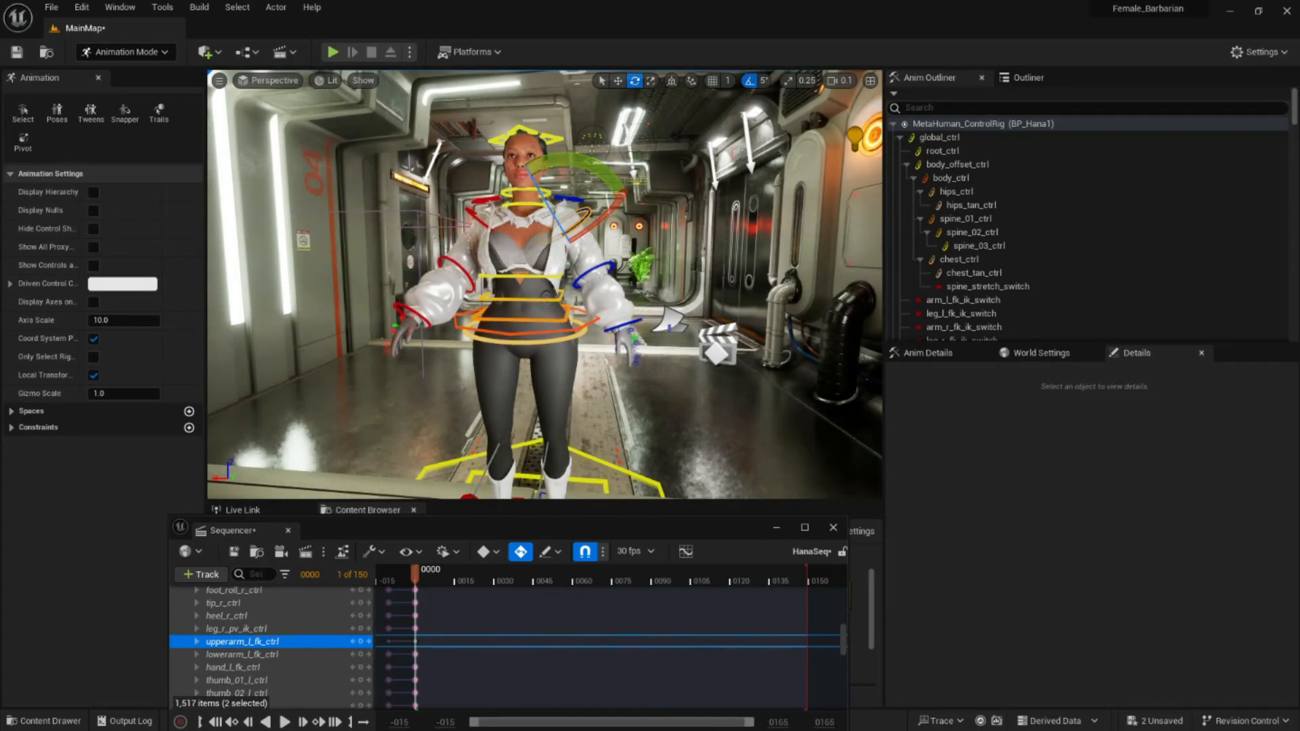
Rotate the left lower arm FK control by about -30° to bring the hand in toward the hip
{"action": "left_click", "coordinate": [611, 265]}
{"action": "left_click_drag", "start_coordinate": [632, 339], "coordinate": [580, 325]}
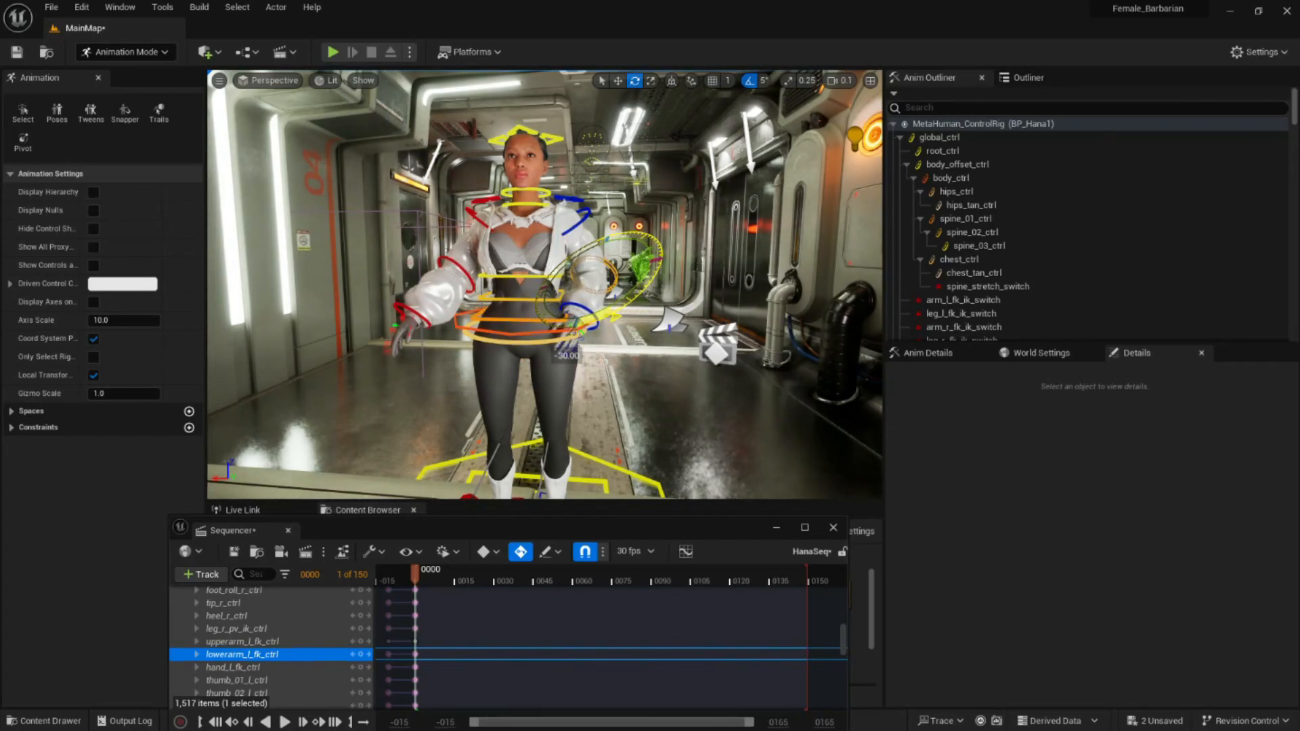
{"action": "left_click_drag", "start_coordinate": [580, 326], "coordinate": [580, 326]}
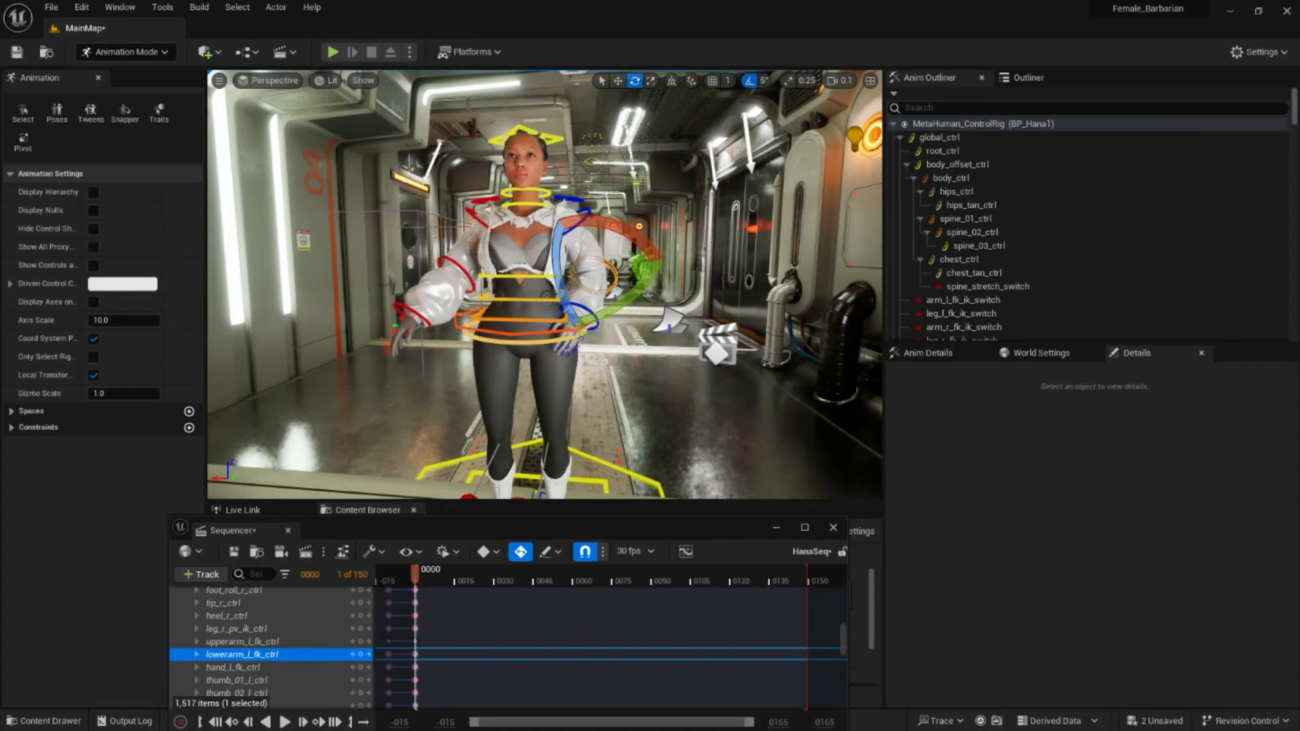
Rotate the right upper arm FK control on several axes to lower the arm beside the torso
{"action": "left_click", "coordinate": [464, 270]}
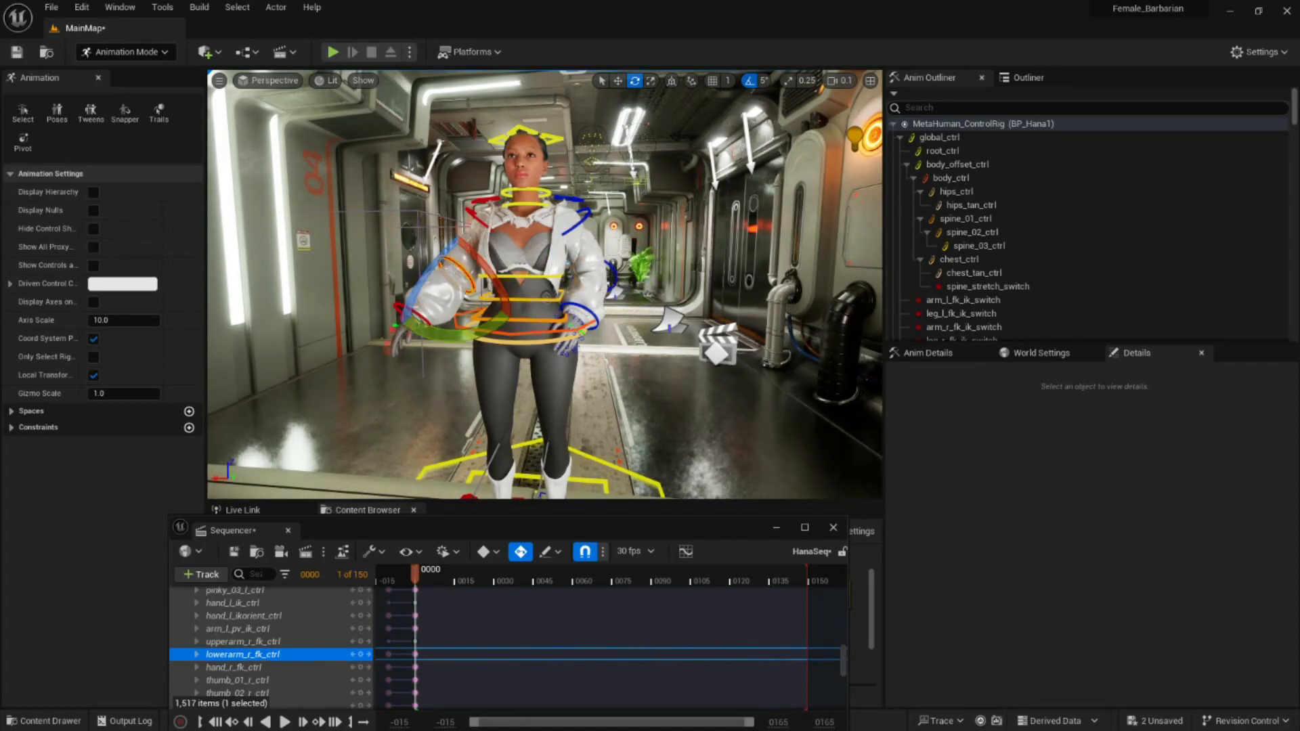
{"action": "left_click", "coordinate": [476, 217]}
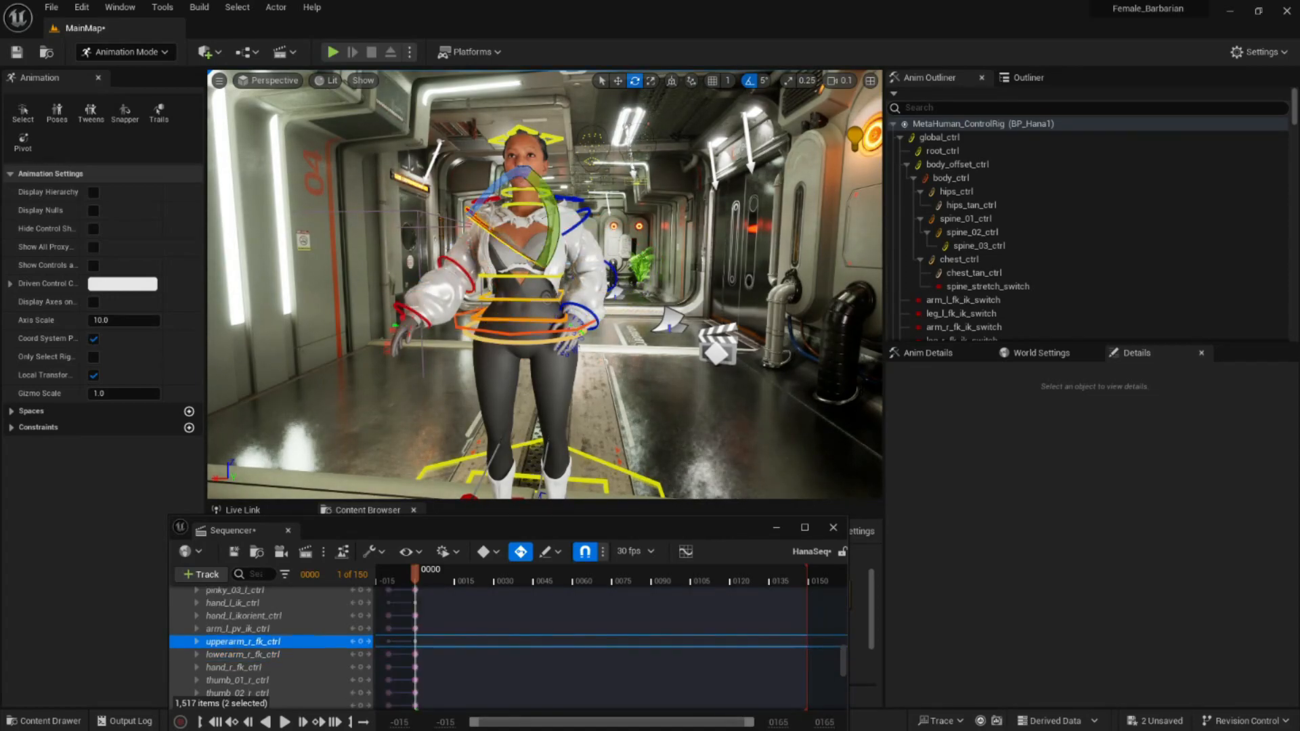
{"action": "left_click_drag", "start_coordinate": [545, 223], "coordinate": [528, 147]}
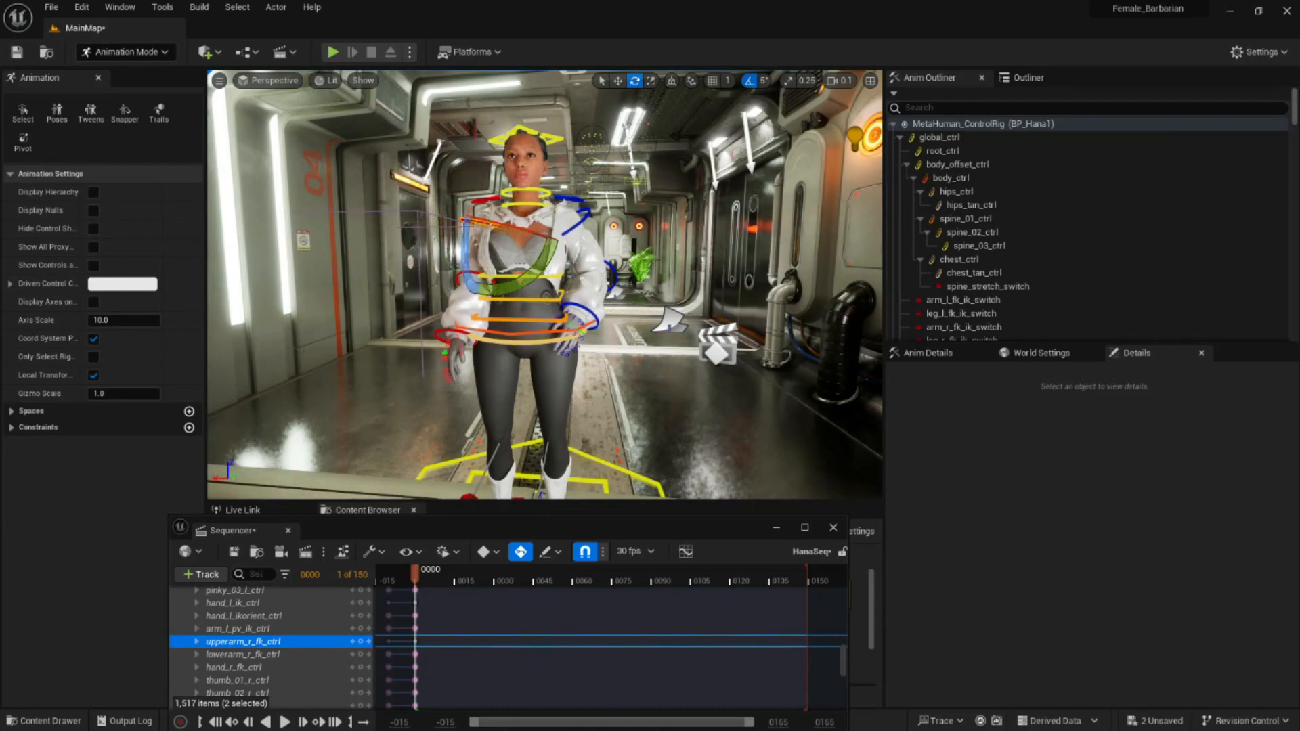
{"action": "left_click_drag", "start_coordinate": [467, 261], "coordinate": [489, 265]}
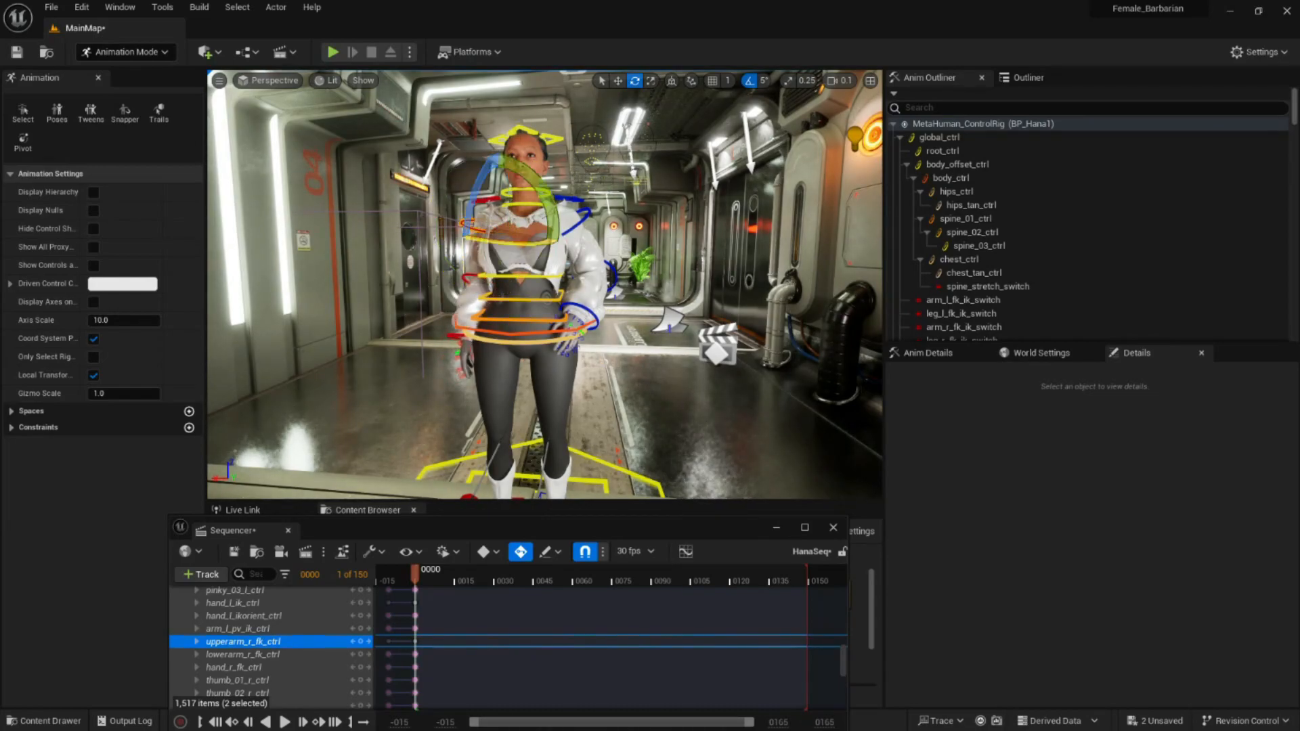
{"action": "left_click_drag", "start_coordinate": [540, 182], "coordinate": [550, 203]}
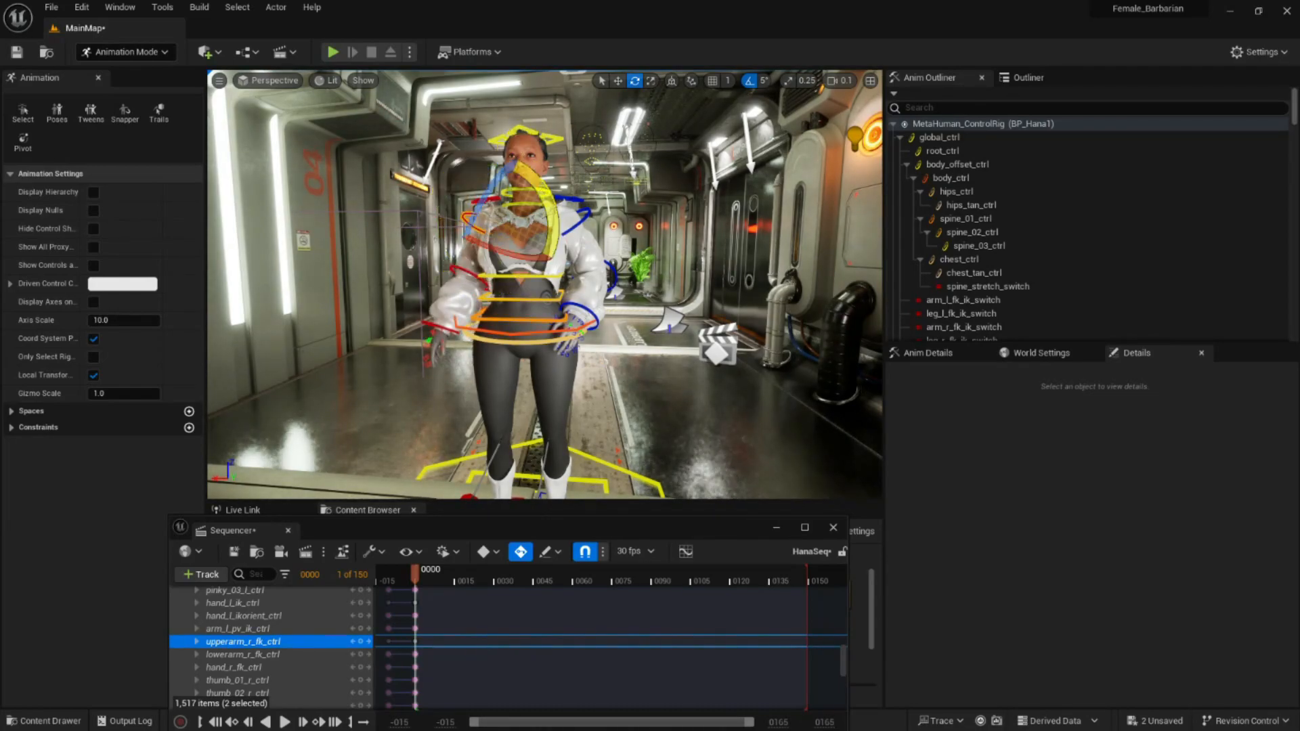
Rotate the right lower arm FK control to bring the right hand in toward the thigh
{"action": "left_click", "coordinate": [468, 274]}
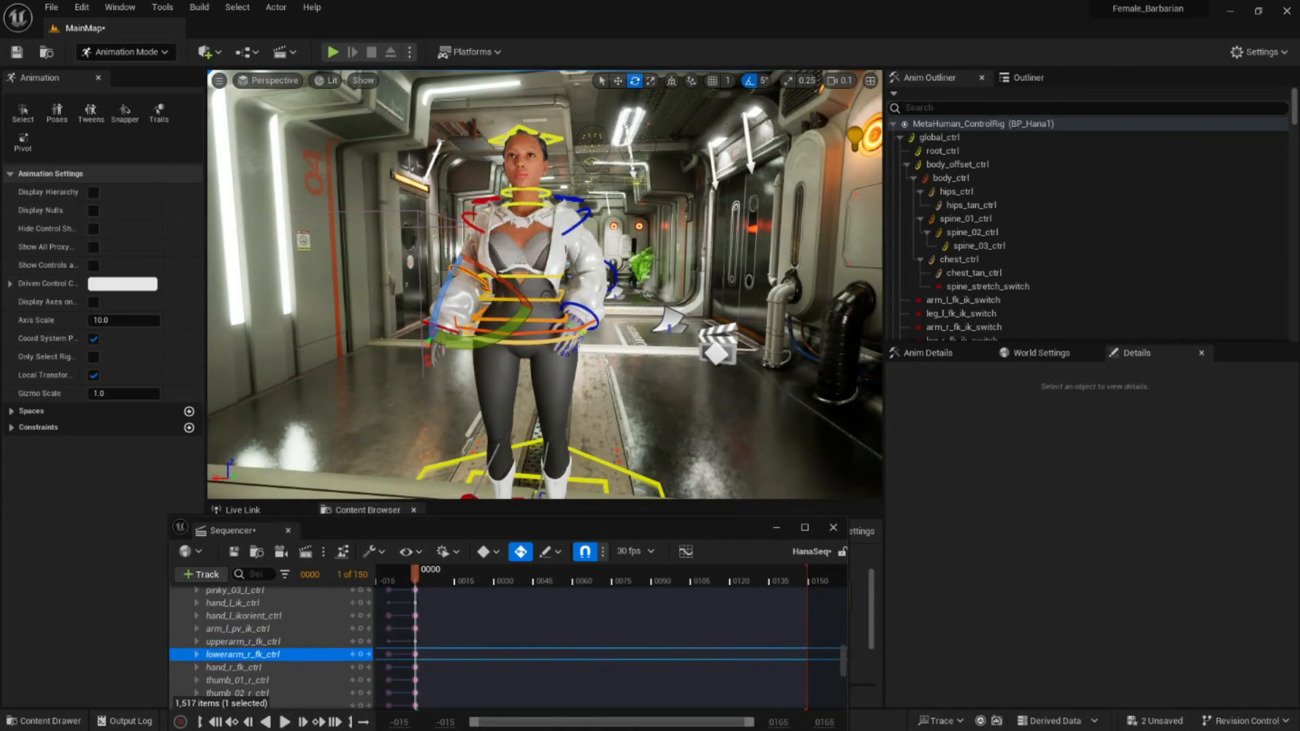
{"action": "left_click_drag", "start_coordinate": [439, 296], "coordinate": [535, 329]}
{"action": "left_click", "coordinate": [692, 223]}
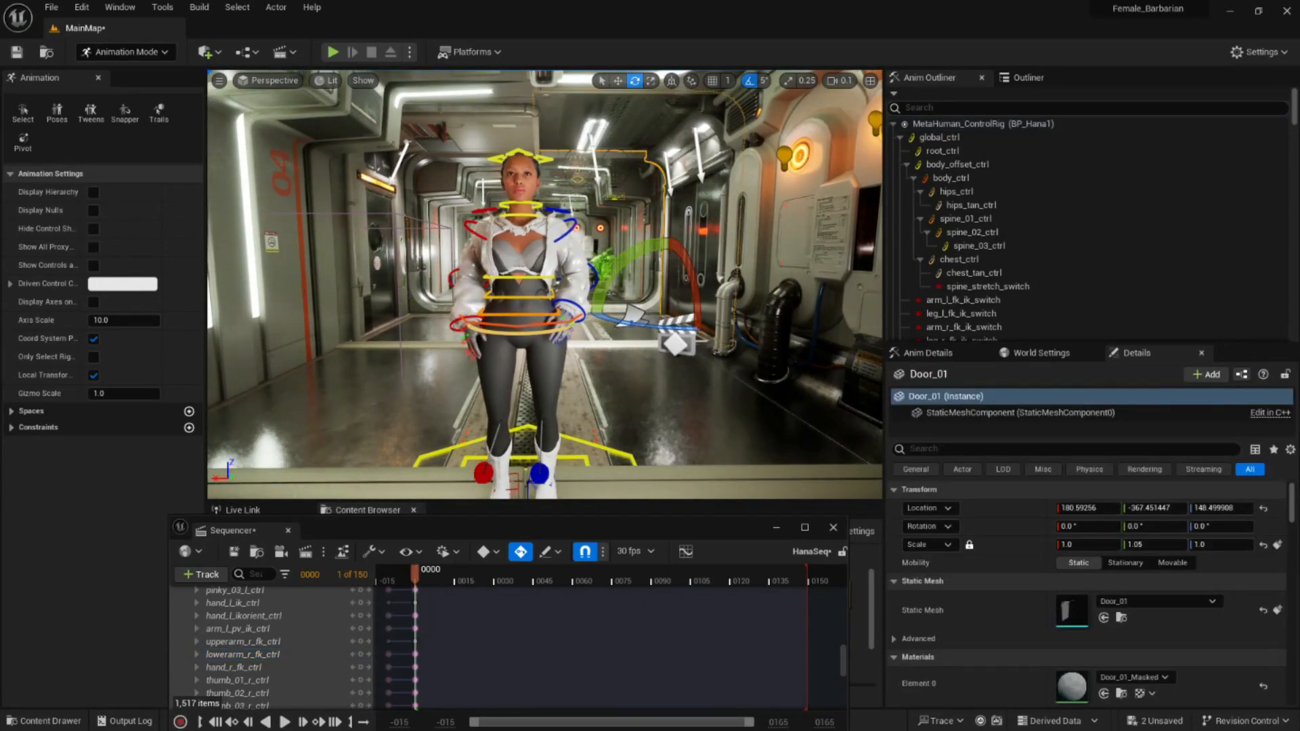
Rotate the character's head control to turn the head slightly to one side
{"action": "left_click", "coordinate": [521, 205]}
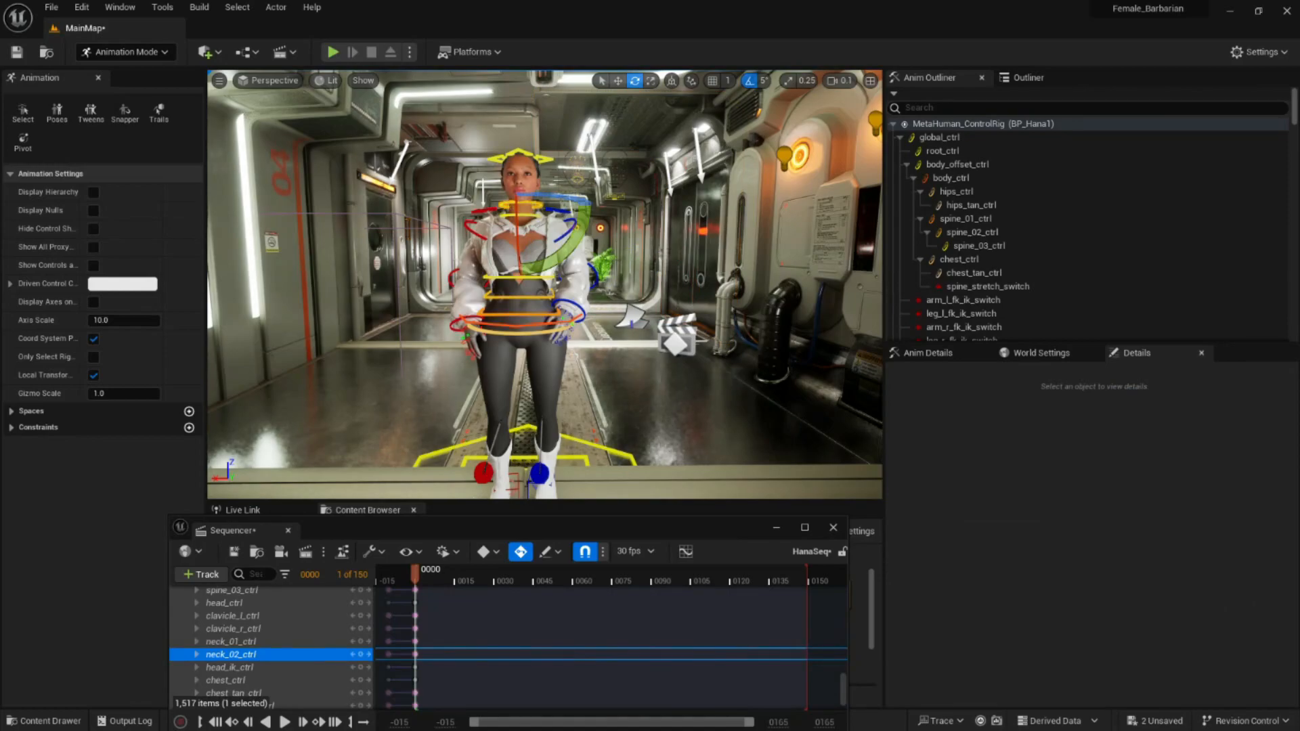
{"action": "left_click", "coordinate": [522, 157]}
{"action": "left_click_drag", "start_coordinate": [563, 183], "coordinate": [546, 182]}
{"action": "right_click_drag", "start_coordinate": [546, 181], "coordinate": [541, 172]}
Select both the left and right eye controls on the face rig board and shift them slightly sideways to adjust the gaze
{"action": "left_click", "coordinate": [626, 275]}
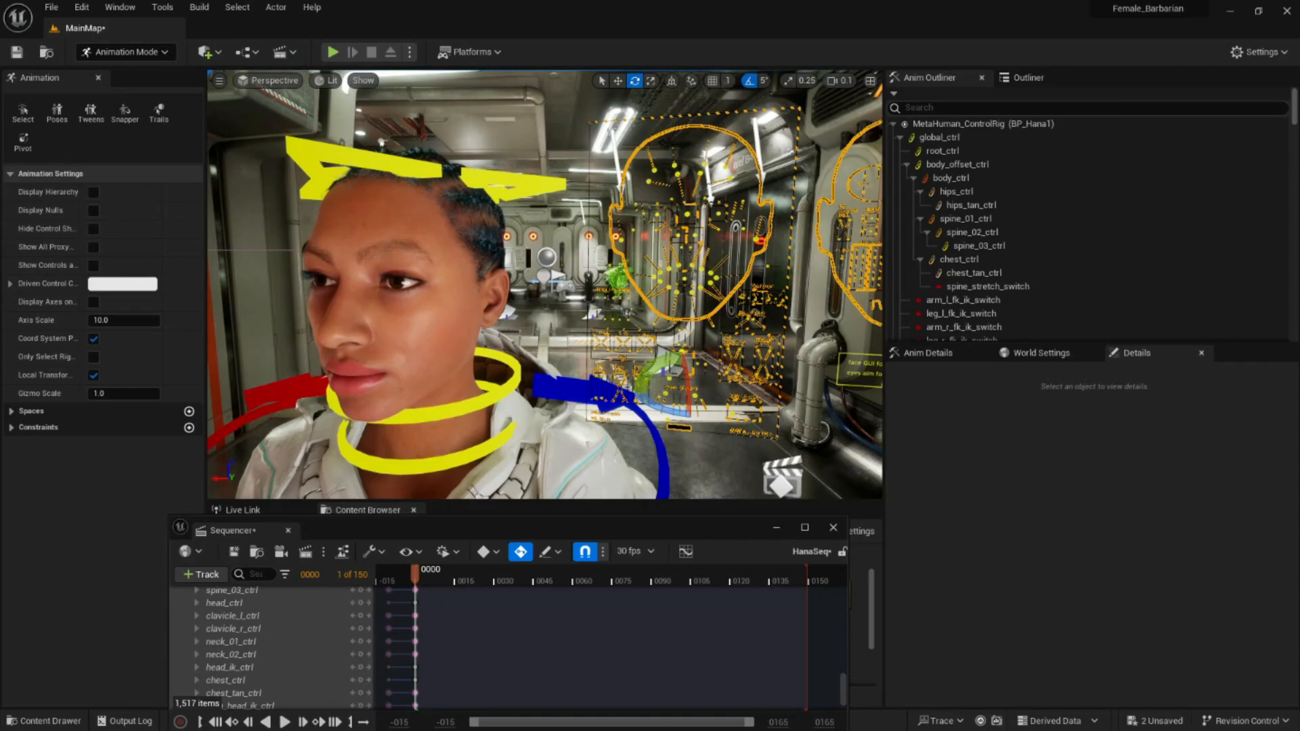
{"action": "left_click", "coordinate": [657, 214]}
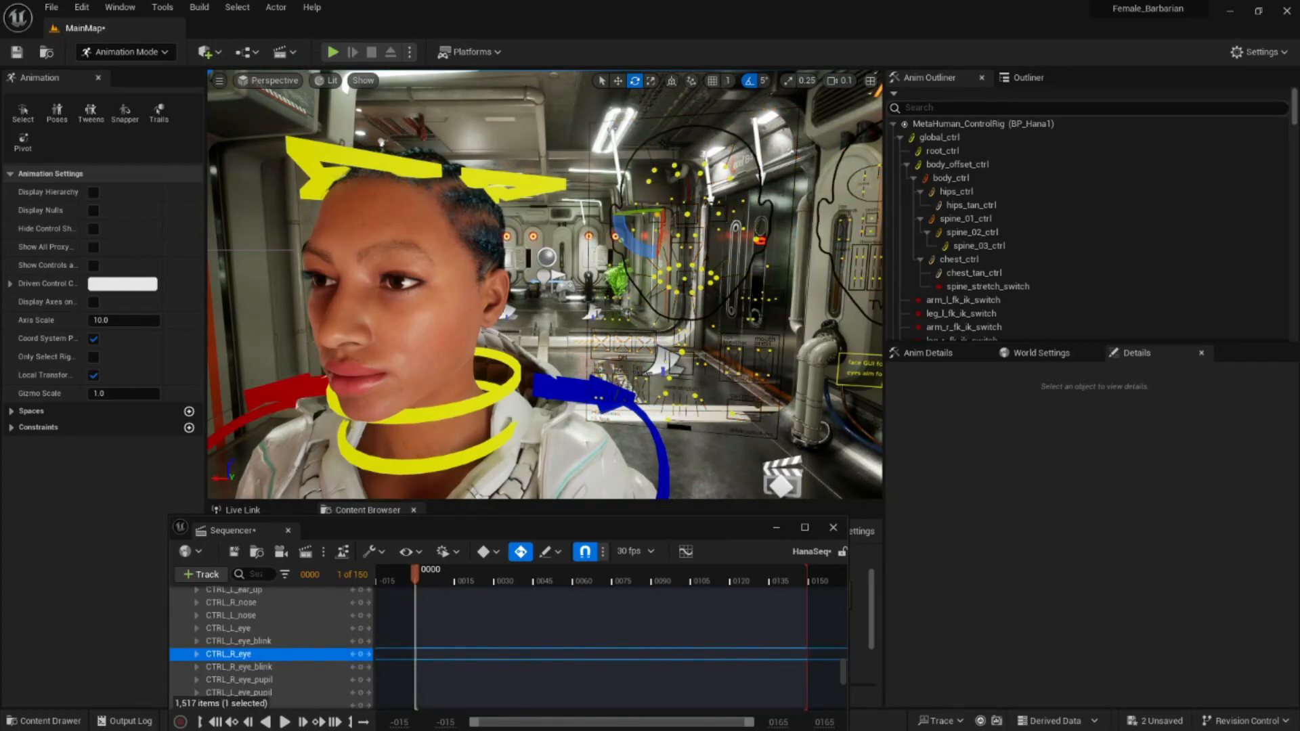
{"action": "left_click", "coordinate": [719, 214], "text": "shift"}
{"action": "right_click_drag", "start_coordinate": [719, 216], "coordinate": [722, 215]}
{"action": "key", "text": "w"}
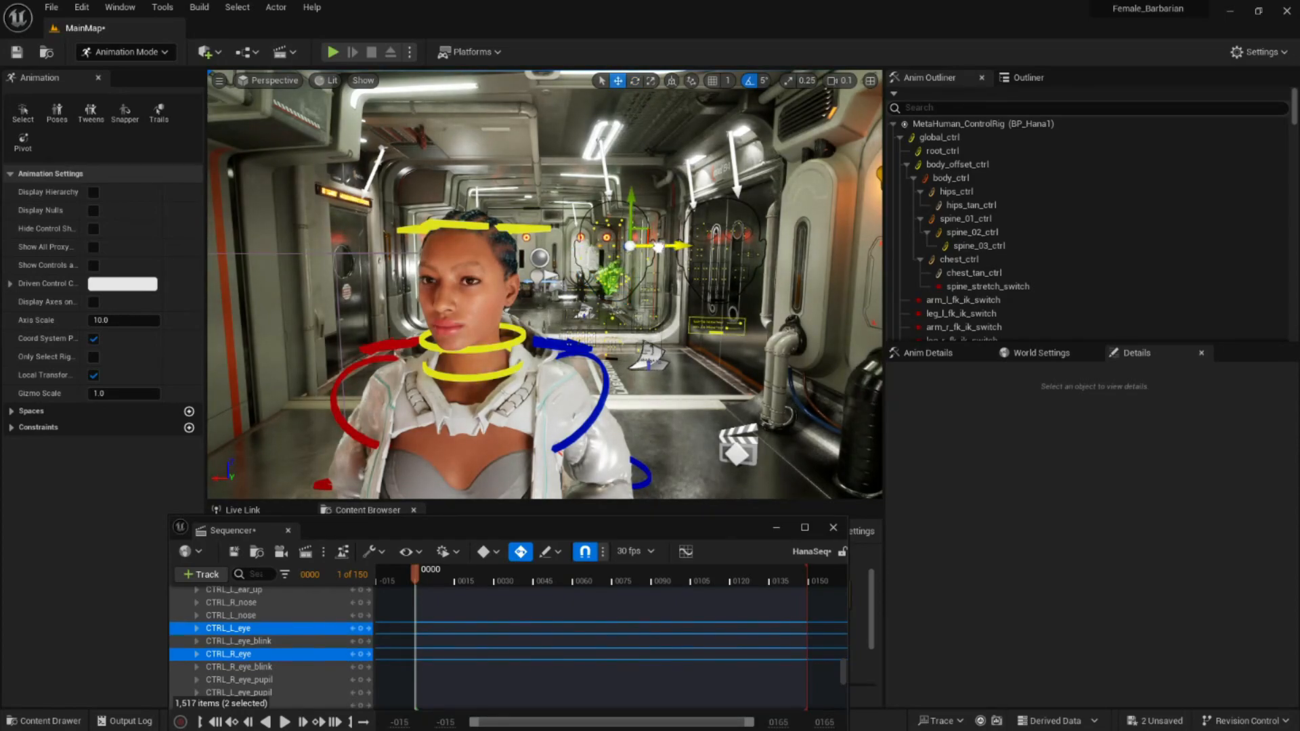
{"action": "left_click_drag", "start_coordinate": [658, 246], "coordinate": [660, 249]}
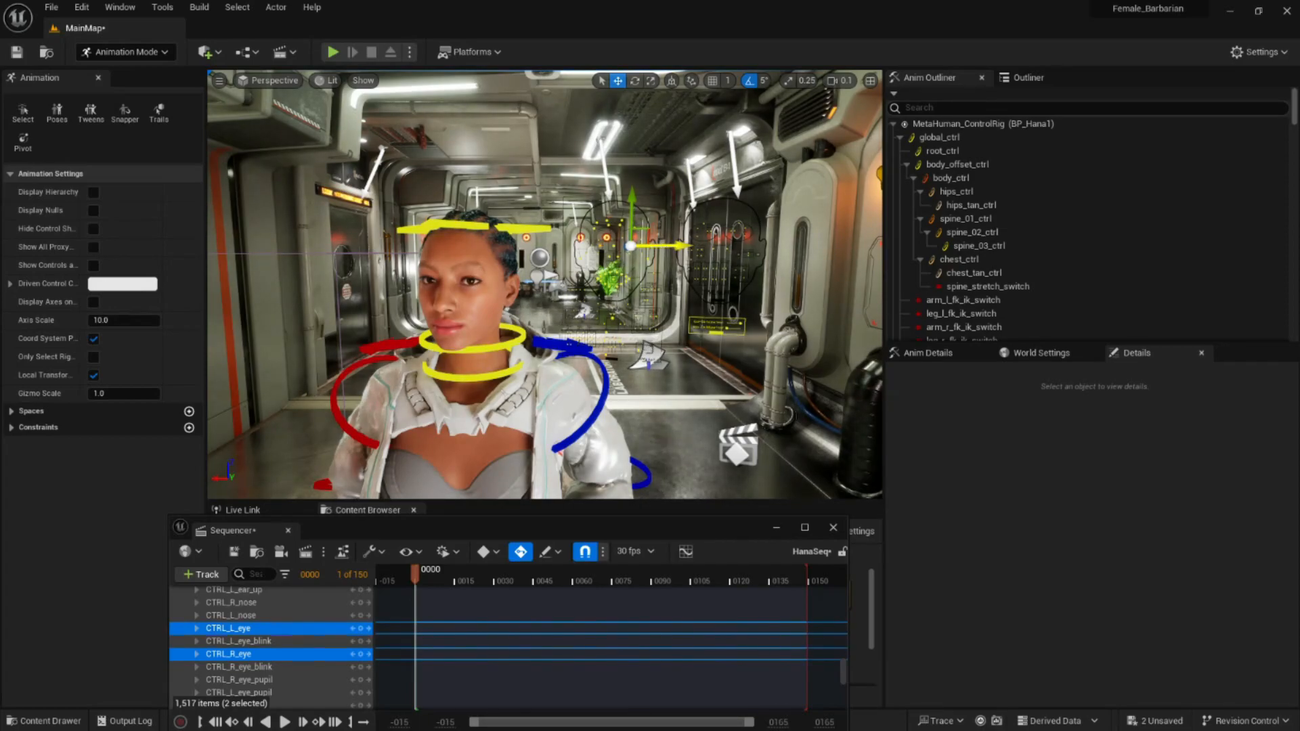
{"action": "key", "text": "w"}
{"action": "right_click_drag", "start_coordinate": [650, 285], "coordinate": [669, 284]}
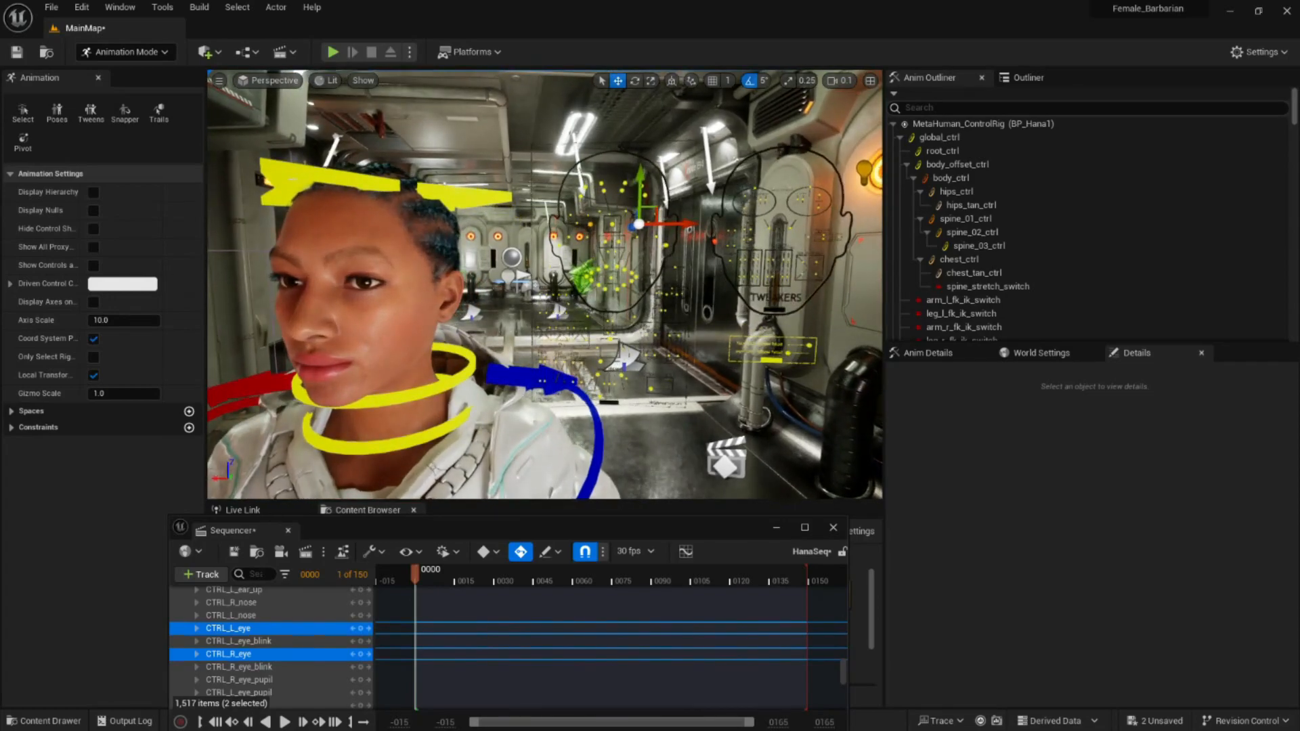
Adjust the left and right mouth dimple controls on the face rig board to shape the mouth corners
{"action": "left_click", "coordinate": [636, 277]}
{"action": "left_click_drag", "start_coordinate": [675, 274], "coordinate": [681, 273]}
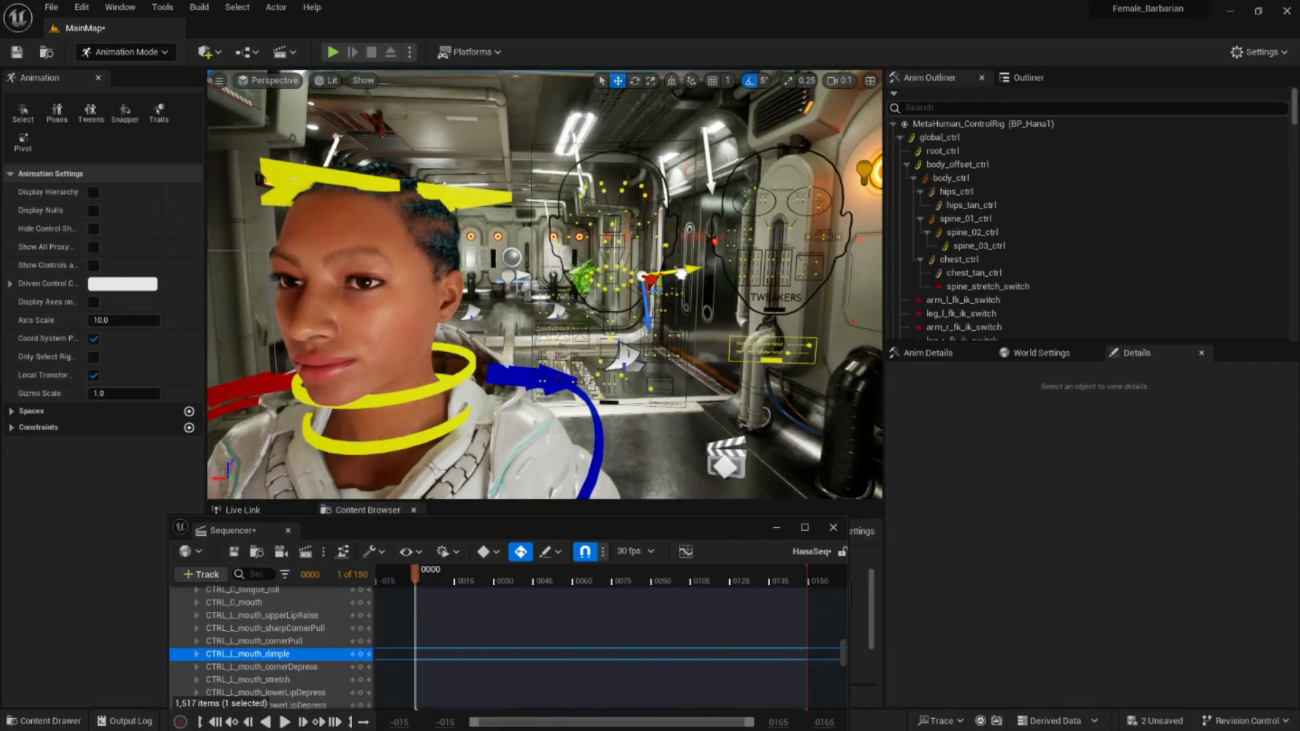
{"action": "left_click", "coordinate": [593, 276]}
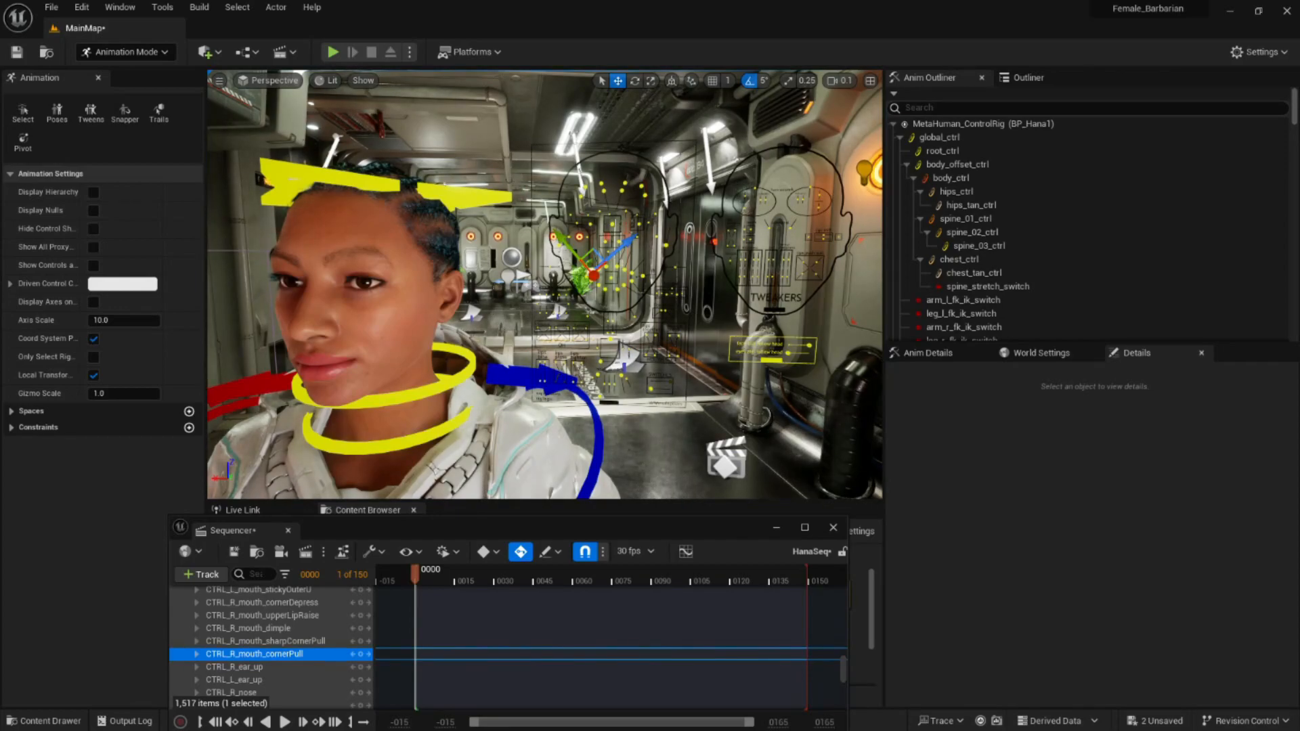
{"action": "left_click", "coordinate": [627, 271]}
{"action": "left_click", "coordinate": [587, 278]}
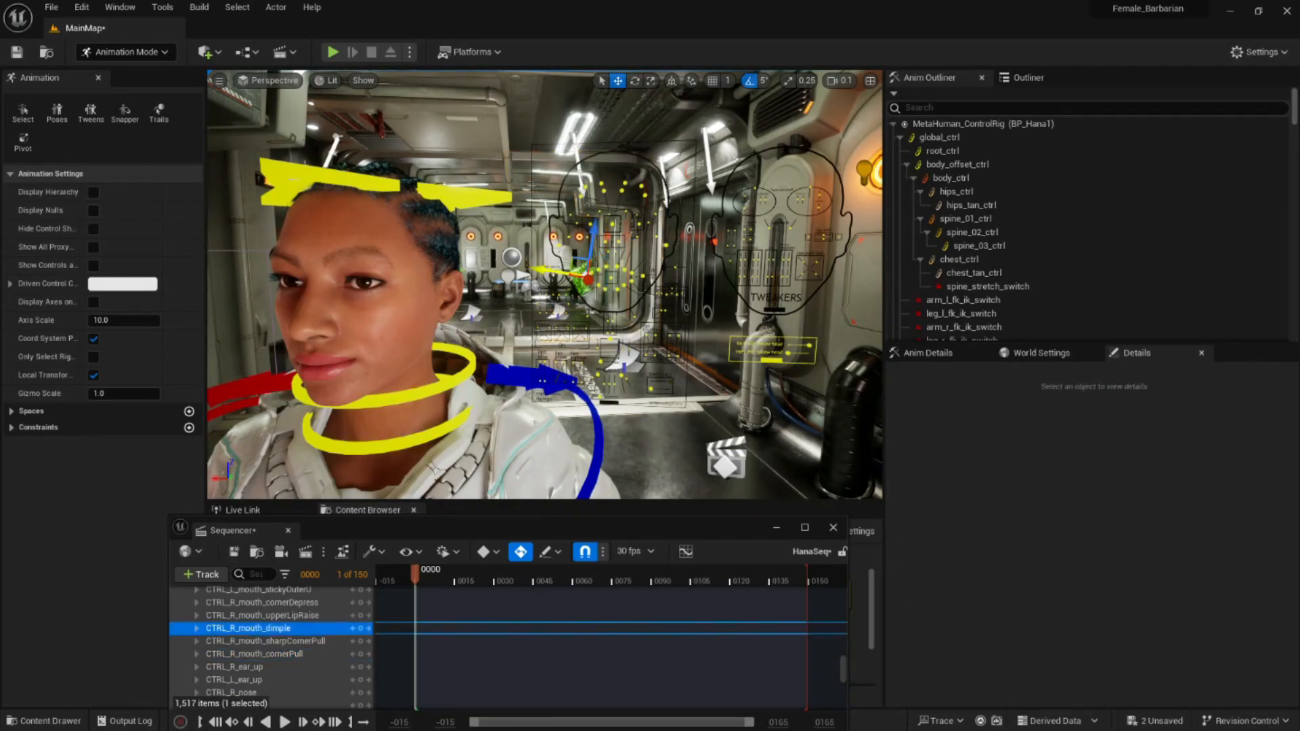
{"action": "left_click_drag", "start_coordinate": [549, 272], "coordinate": [543, 270]}
{"action": "mouse_move", "coordinate": [542, 270]}
{"action": "right_mouse_down"}
{"action": "mouse_move", "coordinate": [559, 274]}
{"action": "mouse_move", "coordinate": [542, 272]}
{"action": "right_mouse_up"}
{"action": "key", "text": "s"}
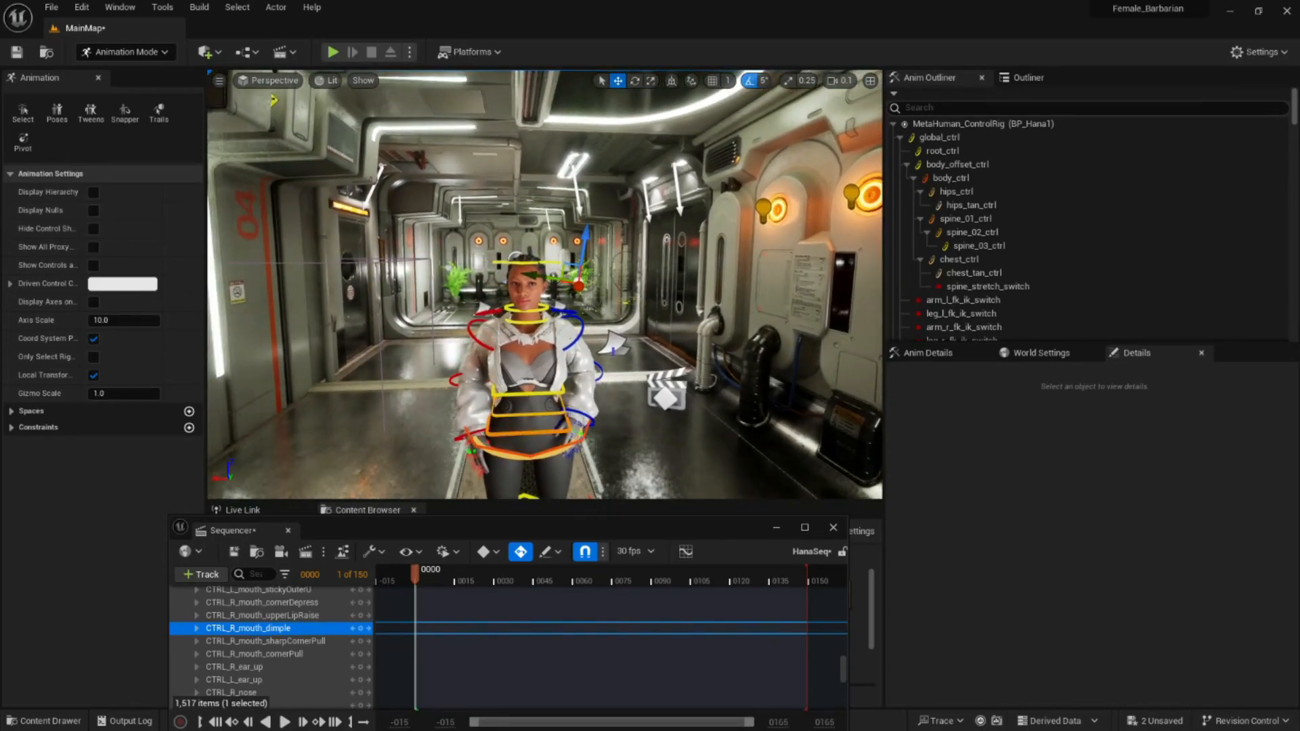
Clear the face control selection, save the level and start playing it in the viewport
{"action": "left_click", "coordinate": [391, 258]}
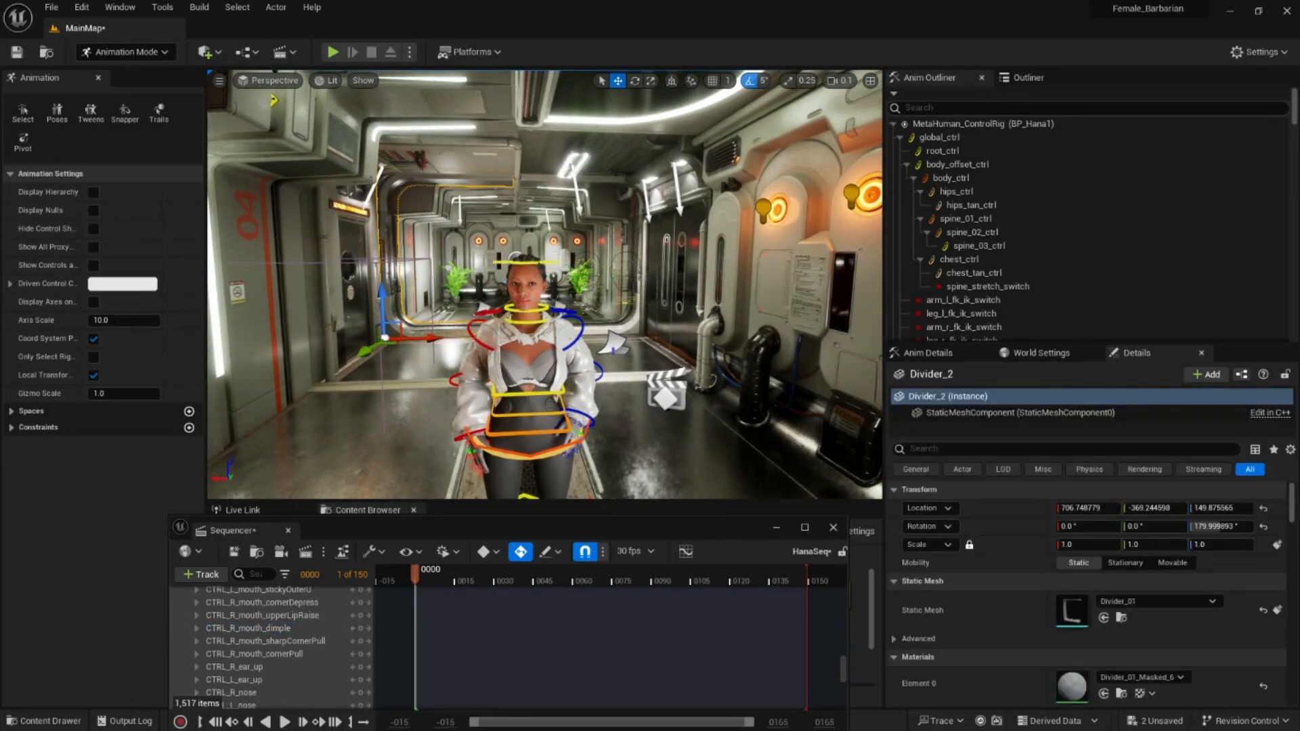
{"action": "key", "text": "s"}
{"action": "right_click_drag", "start_coordinate": [391, 257], "coordinate": [378, 258]}
{"action": "key", "text": "s"}
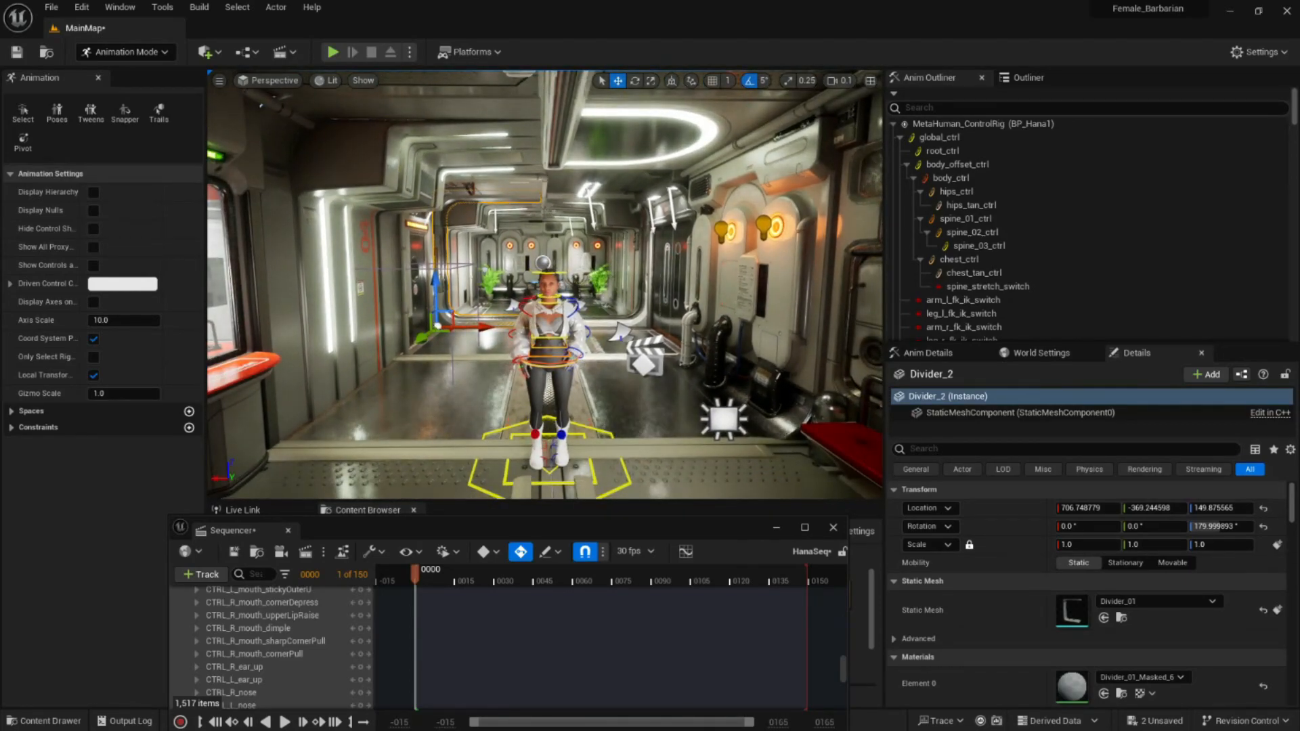
{"action": "key", "text": "ctrl+s"}
{"action": "key", "text": "alt+p"}
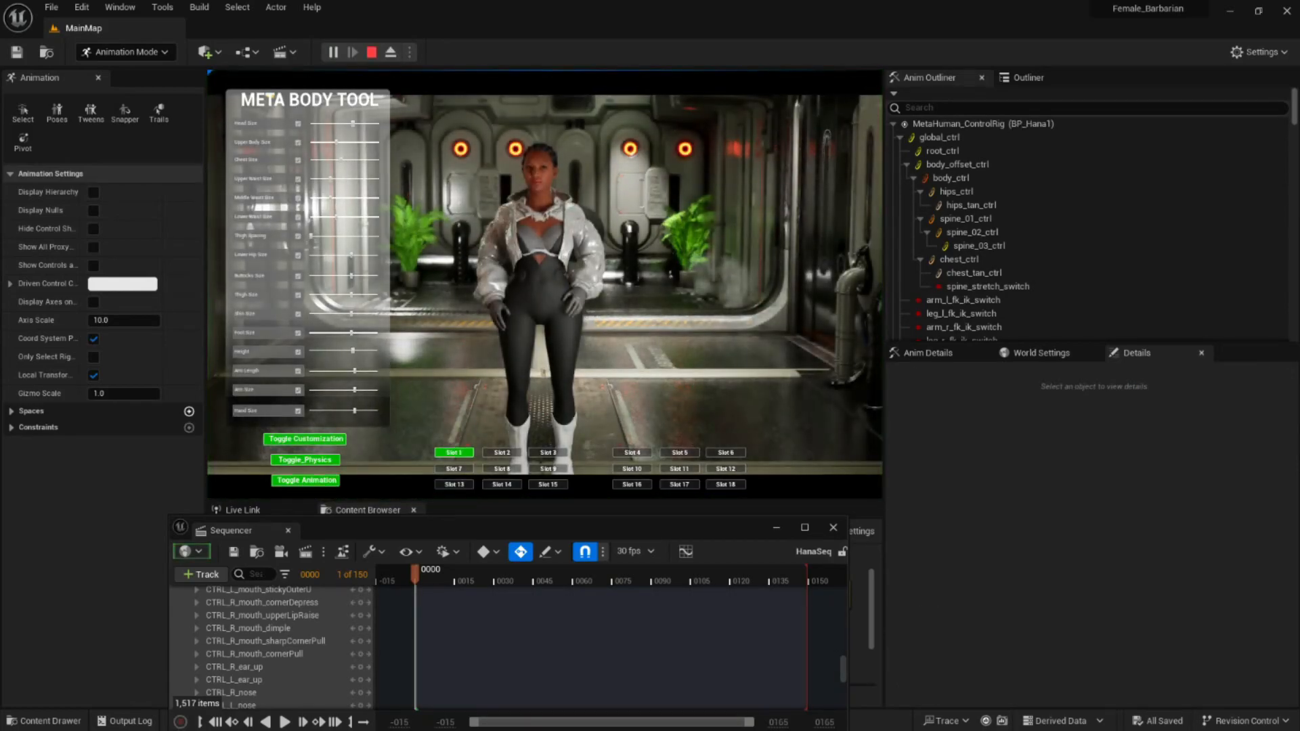
Show the running level full screen and move the Sequencer window clear of the character and the body slot options
{"action": "key", "text": "F11"}
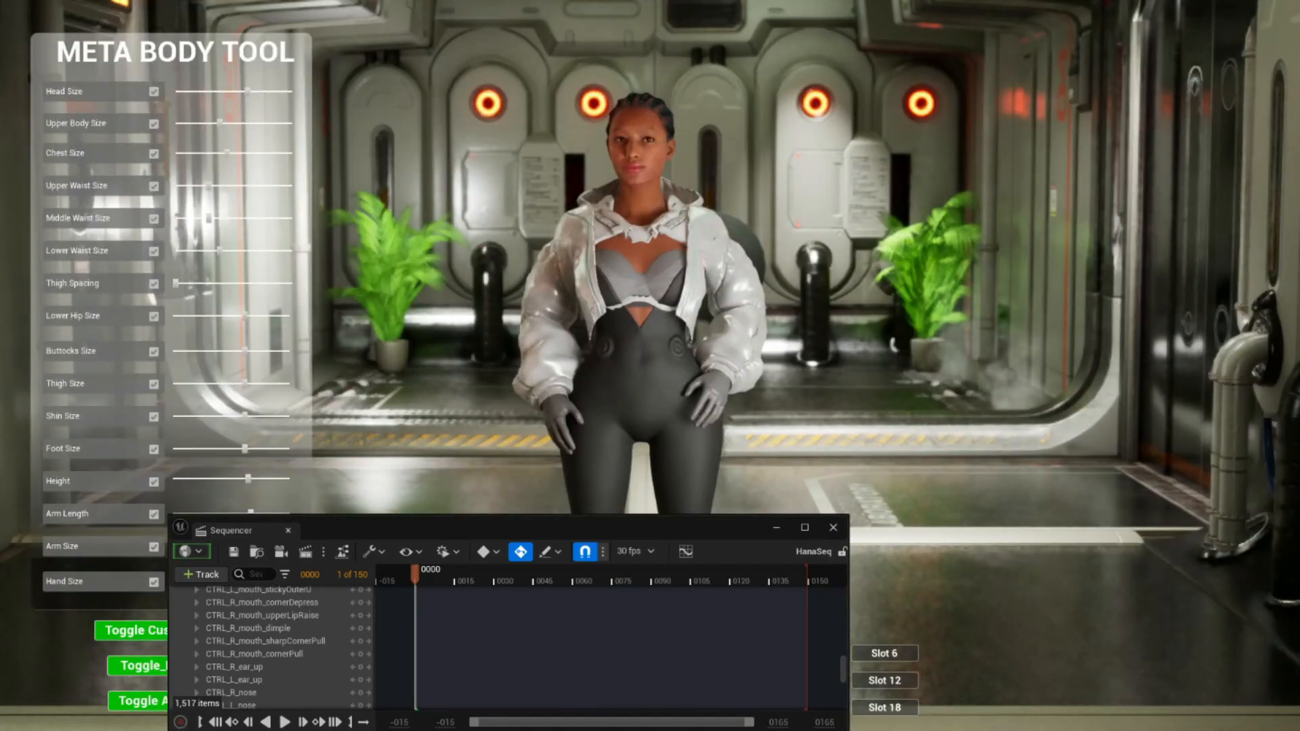
{"action": "left_click_drag", "start_coordinate": [680, 527], "coordinate": [958, 600]}
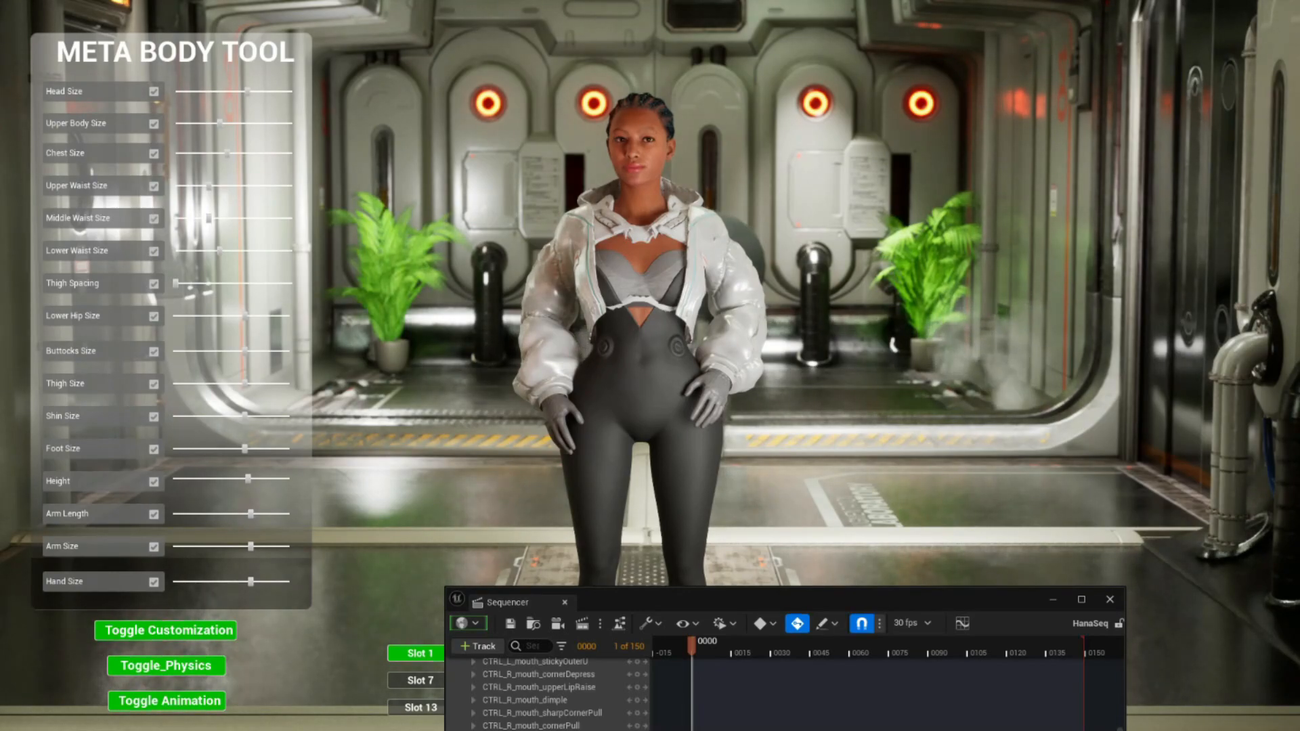
{"action": "left_click_drag", "start_coordinate": [661, 600], "coordinate": [992, 482]}
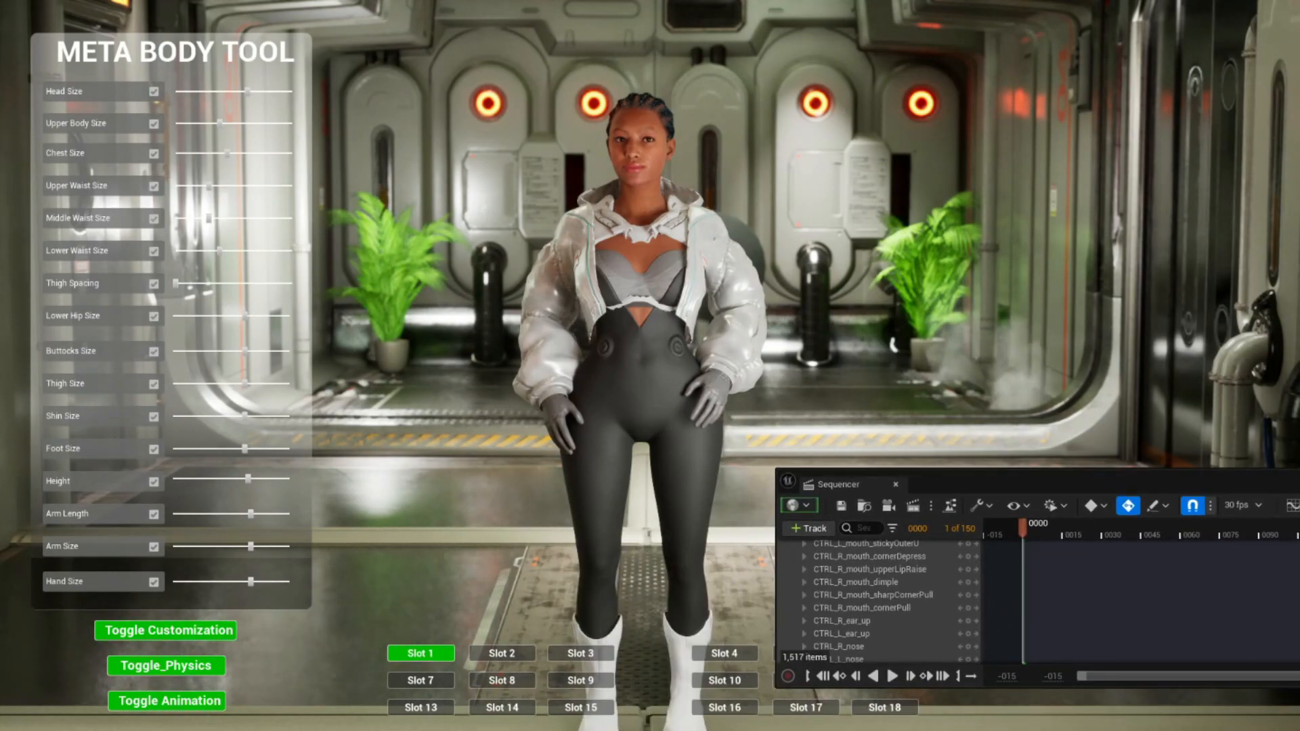
Compare body Slot 8 with Slot 1, apply Slot 8, toggle the Height option in the Meta Body Tool, and stop playing
{"action": "left_click", "coordinate": [502, 681]}
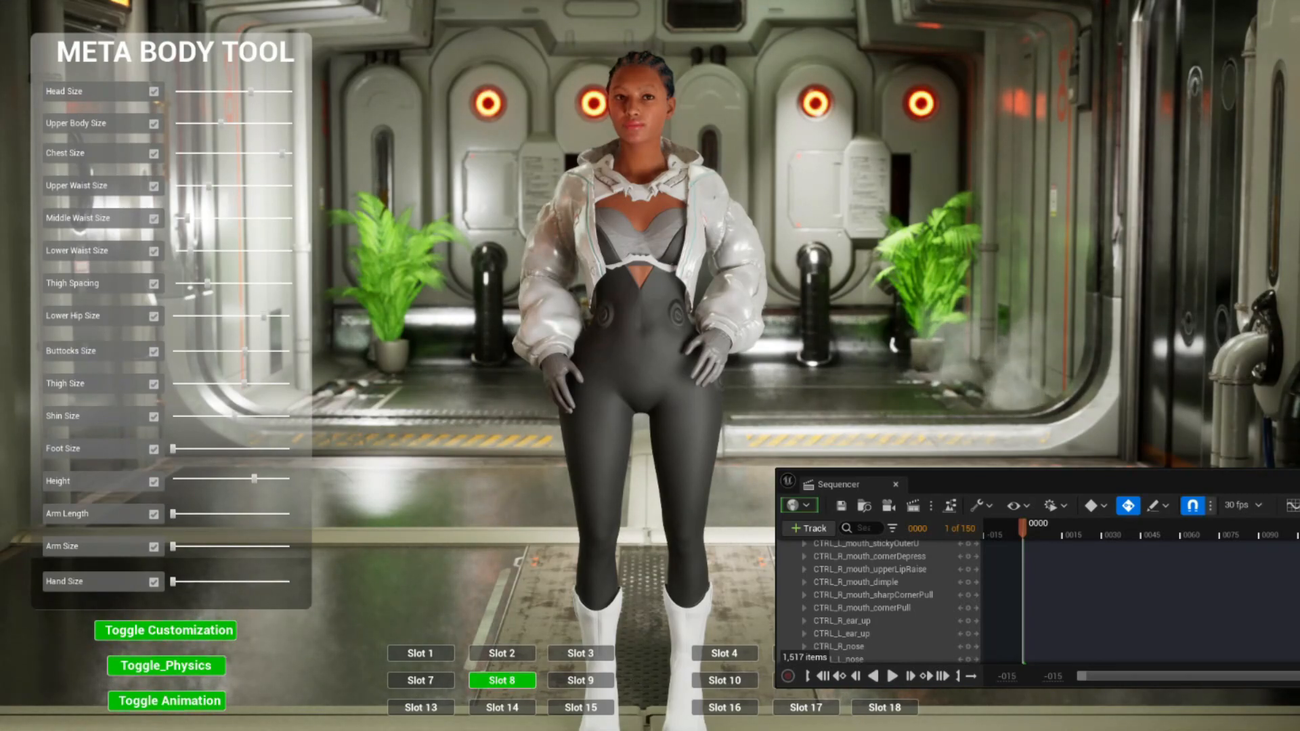
{"action": "left_click", "coordinate": [421, 653]}
{"action": "left_click", "coordinate": [501, 680]}
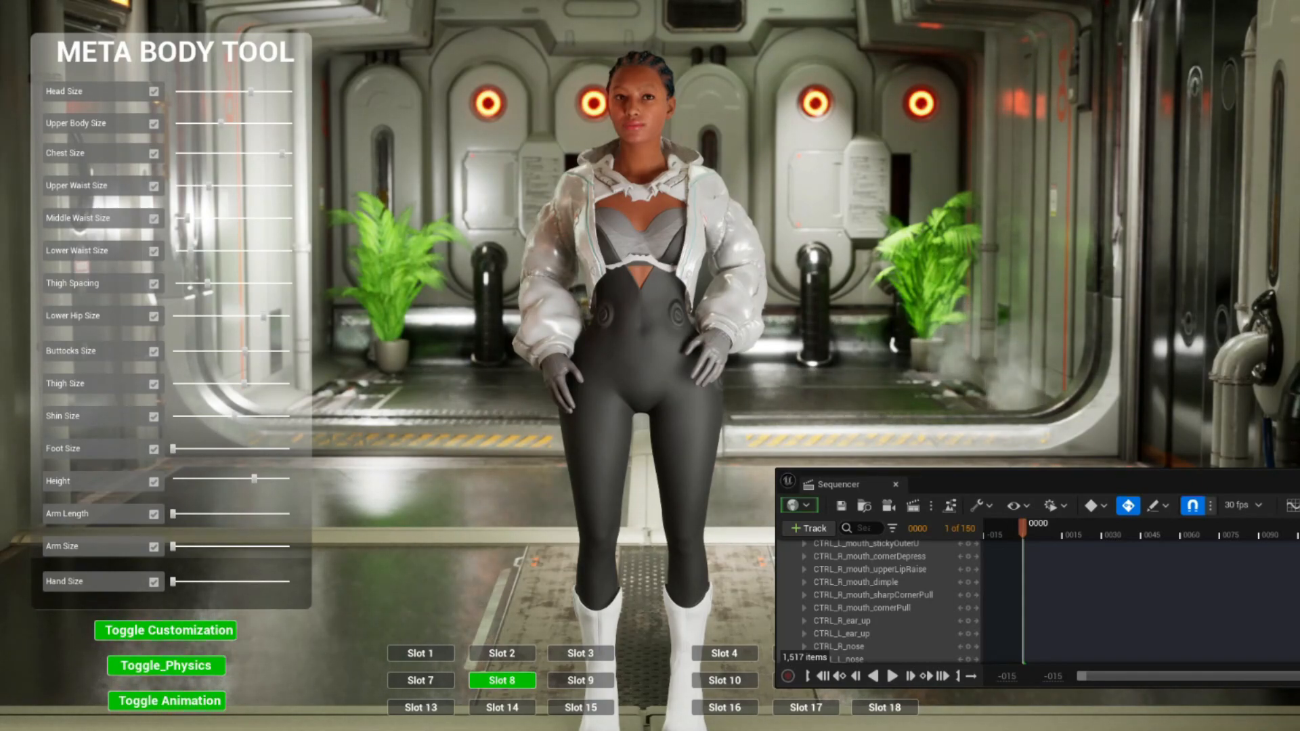
{"action": "left_click", "coordinate": [153, 481]}
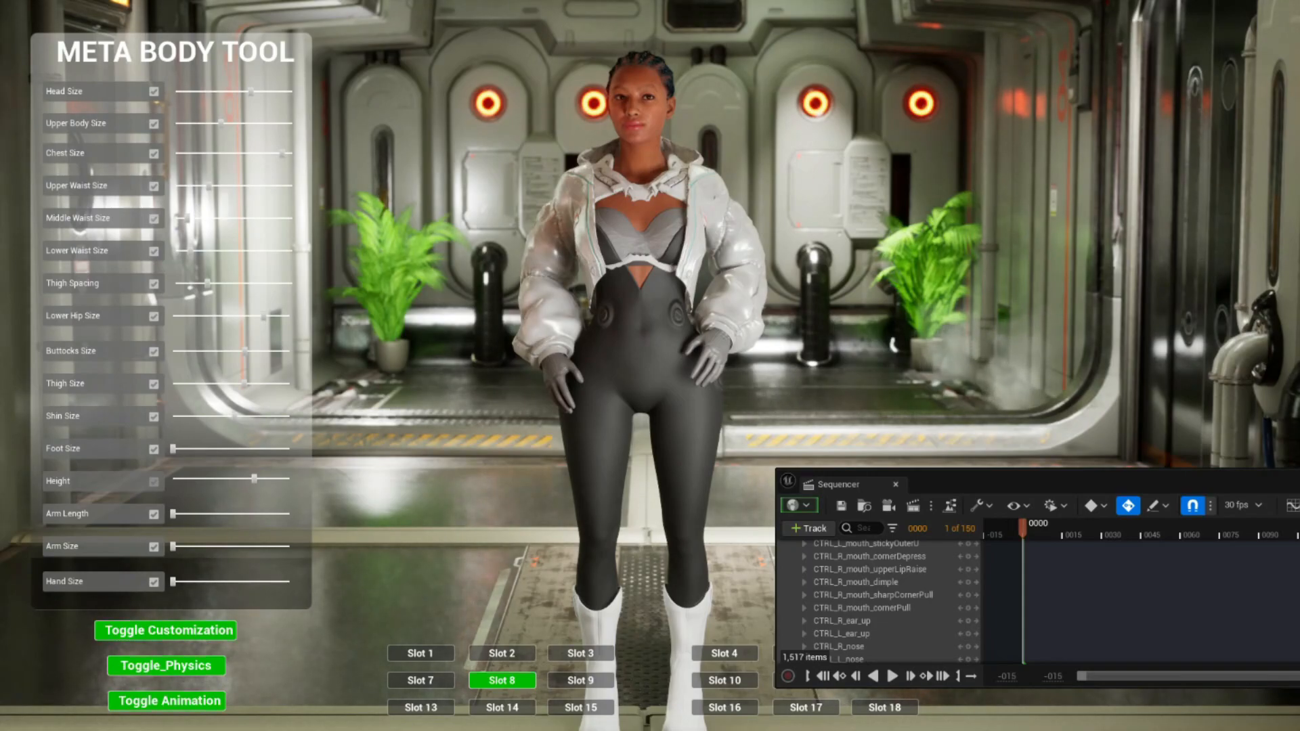
{"action": "key", "text": "Escape"}
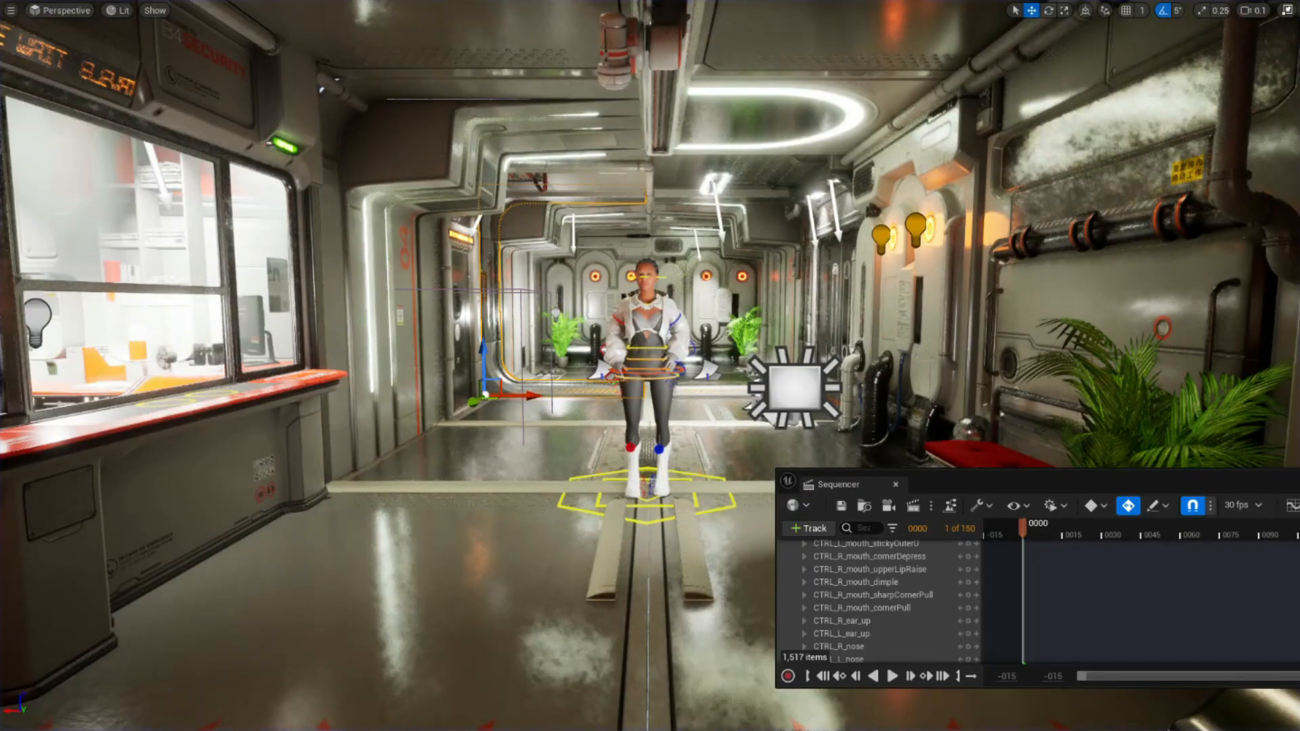
Rotate the left hand FK control to angle the hand against the hip
{"action": "key", "text": "w"}
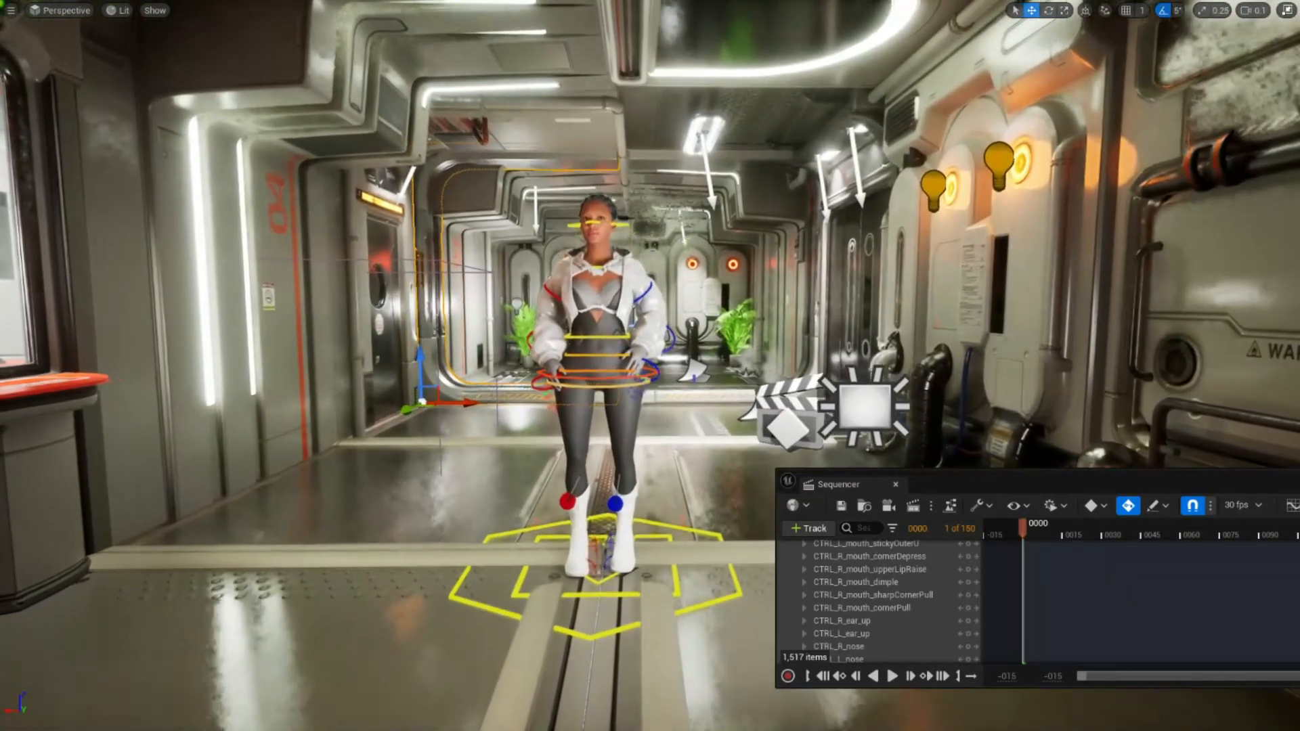
{"action": "key", "text": "w"}
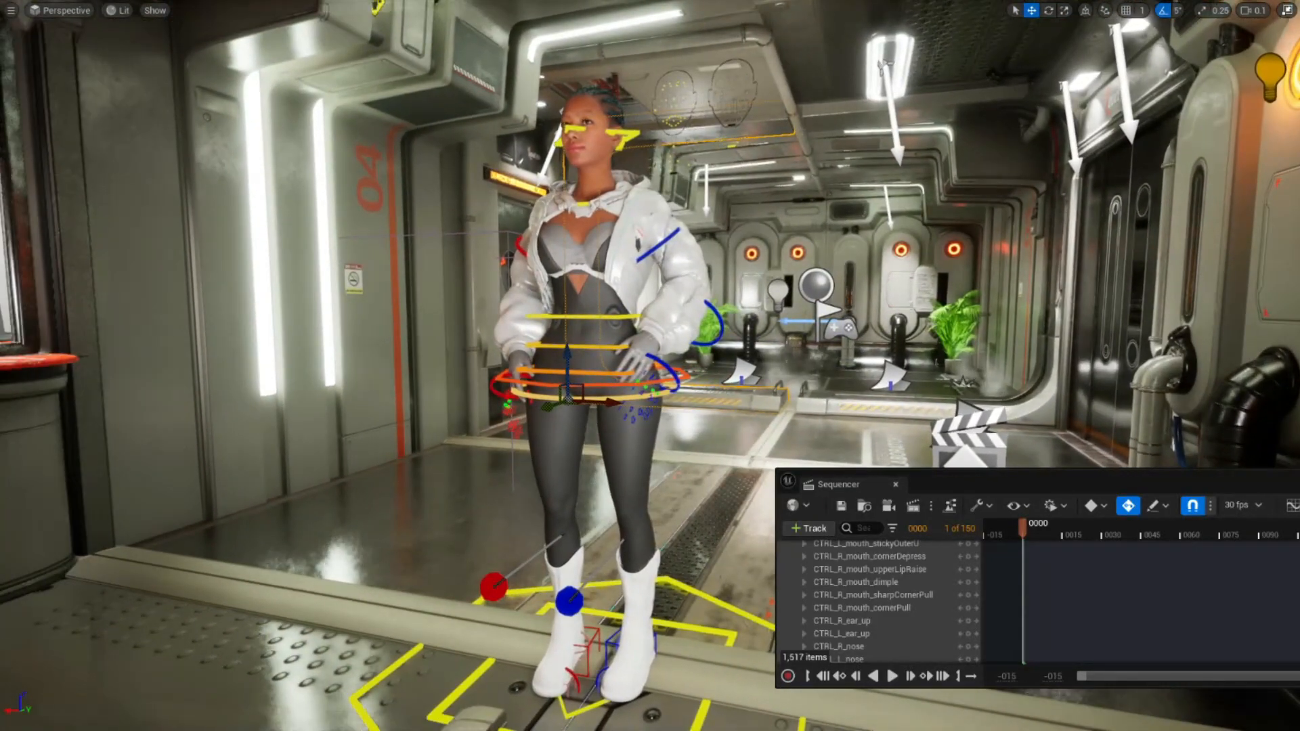
{"action": "key", "text": "s"}
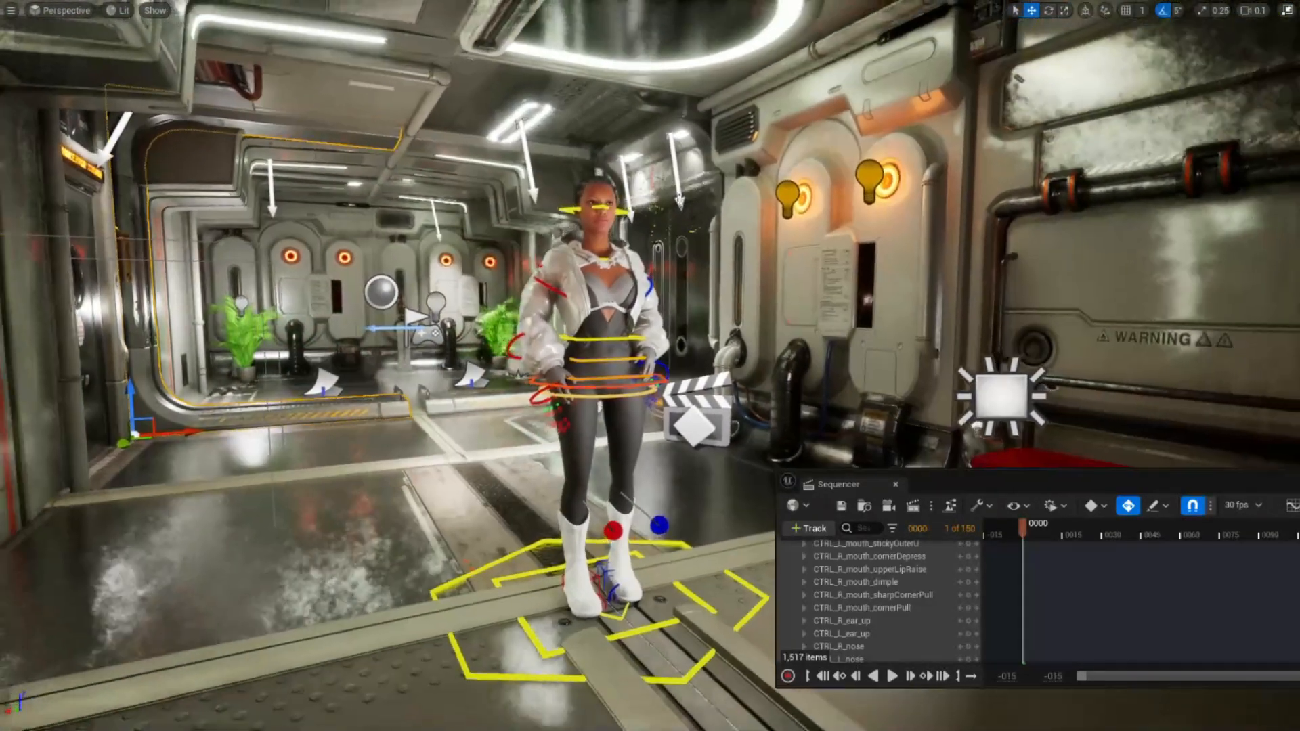
{"action": "key", "text": "w"}
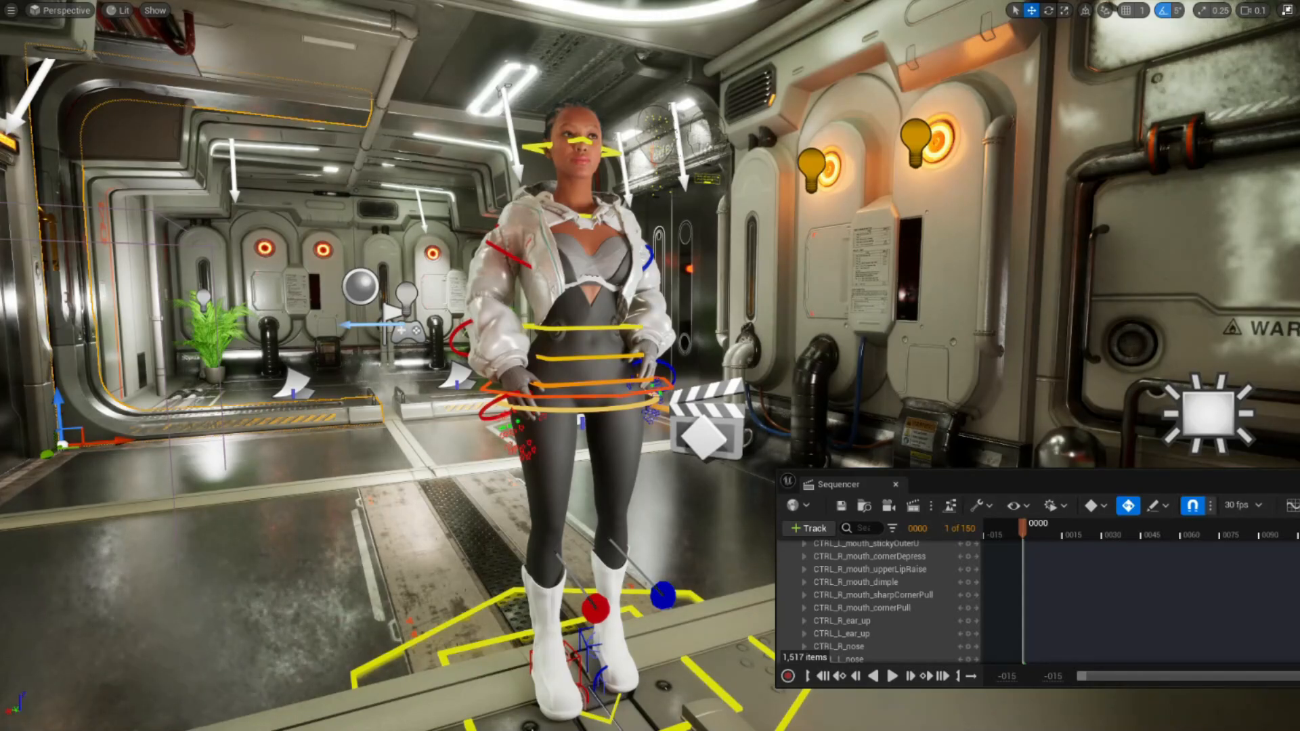
{"action": "right_click_drag", "start_coordinate": [650, 366], "coordinate": [474, 386]}
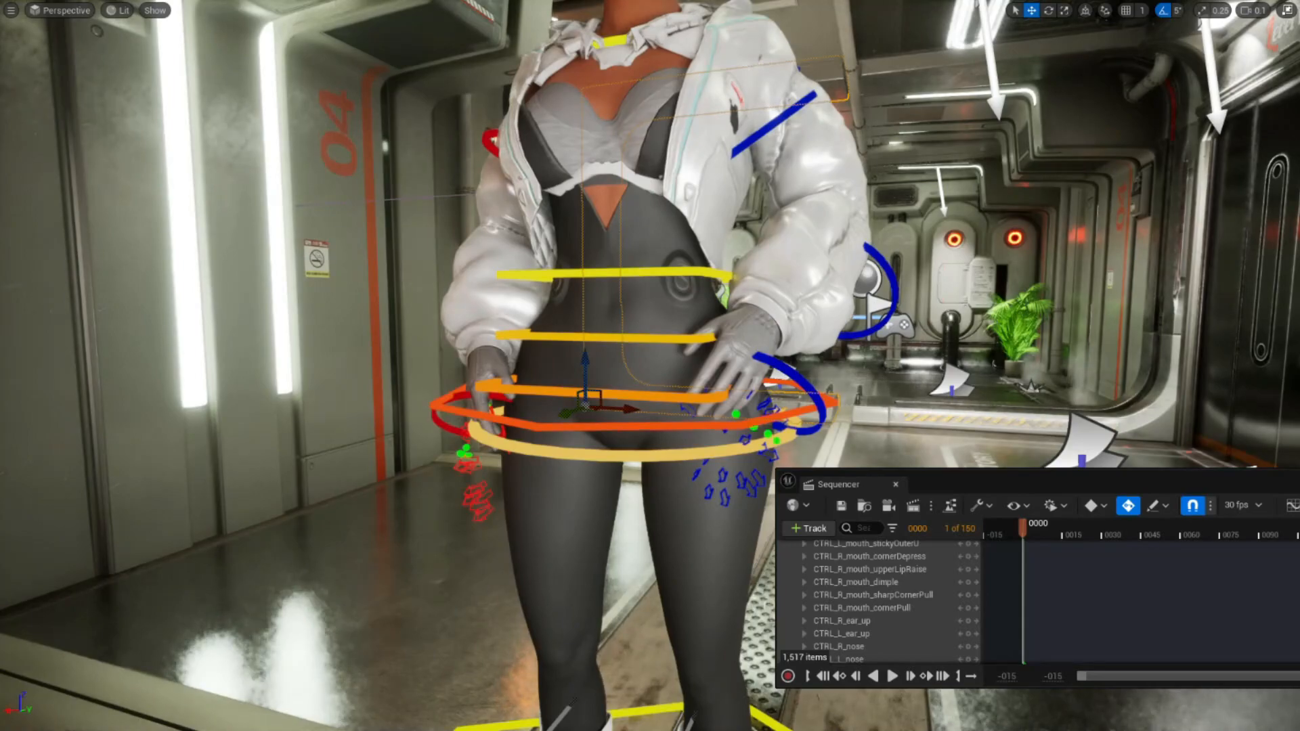
{"action": "left_click", "coordinate": [764, 390]}
{"action": "key", "text": "e"}
{"action": "left_click_drag", "start_coordinate": [765, 389], "coordinate": [725, 425]}
{"action": "right_click_drag", "start_coordinate": [725, 425], "coordinate": [799, 420]}
{"action": "key", "text": "s"}
{"action": "key", "text": "a"}
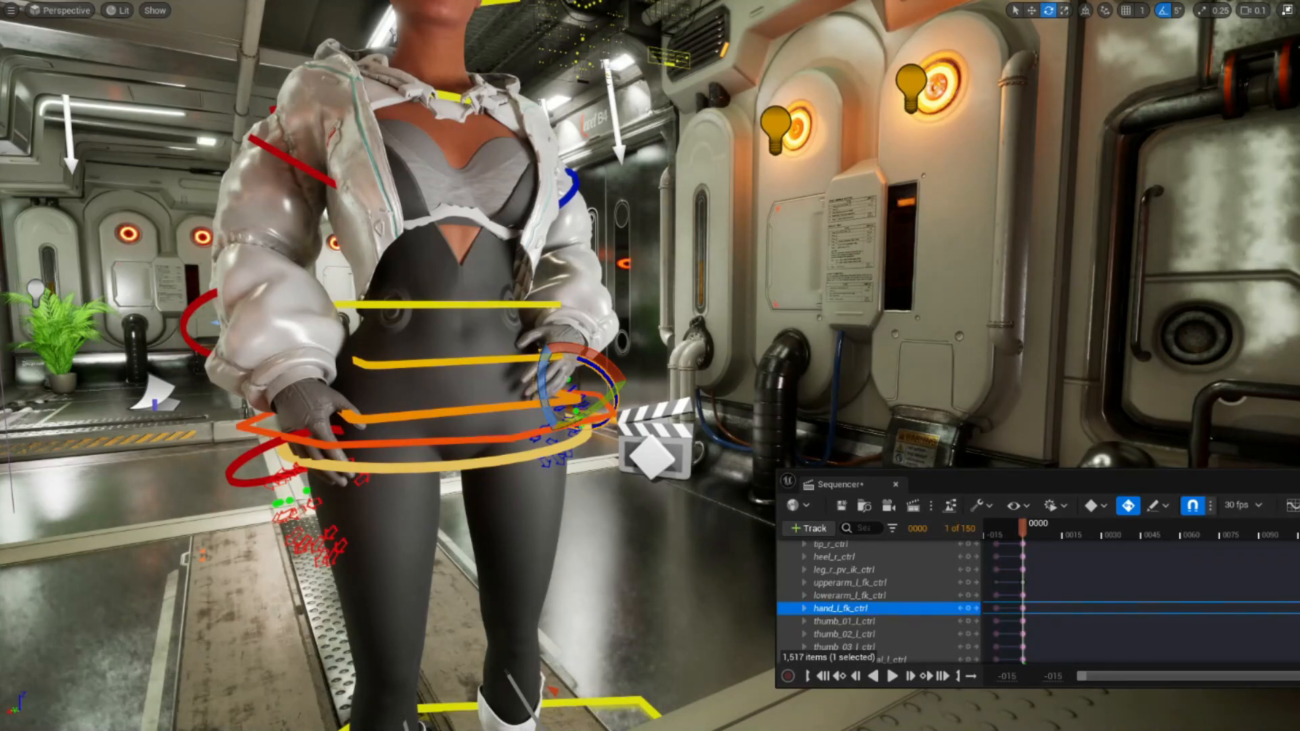
Rotate the right hand FK control on two axes so the hand rests against the right hip
{"action": "right_click_drag", "start_coordinate": [799, 419], "coordinate": [752, 419]}
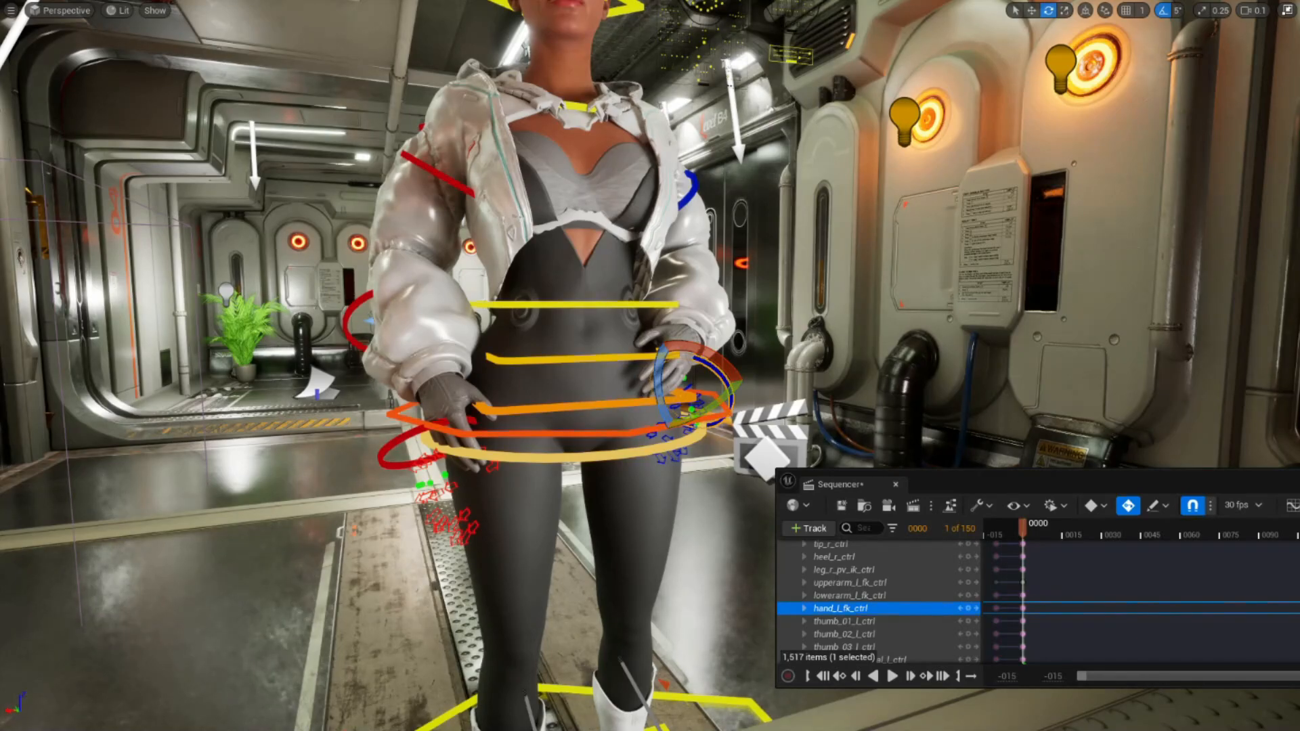
{"action": "left_click", "coordinate": [405, 435]}
{"action": "left_click_drag", "start_coordinate": [468, 457], "coordinate": [473, 424]}
{"action": "left_click_drag", "start_coordinate": [417, 471], "coordinate": [438, 478]}
{"action": "mouse_move", "coordinate": [439, 478]}
{"action": "right_mouse_down"}
{"action": "mouse_move", "coordinate": [406, 467]}
{"action": "mouse_move", "coordinate": [430, 467]}
{"action": "right_mouse_up"}
{"action": "key", "text": "w"}
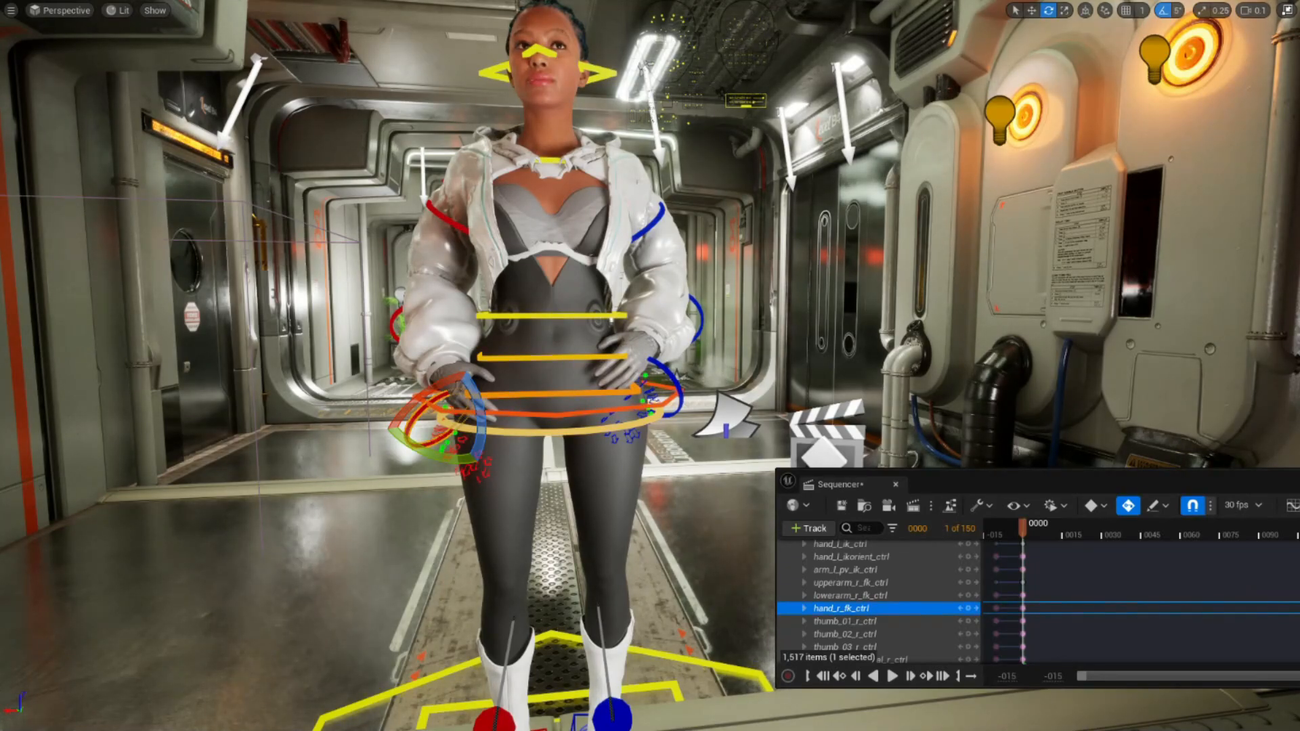
Check the pose from several angles, leave the full-screen viewport and save the level and sequence
{"action": "right_click_drag", "start_coordinate": [582, 312], "coordinate": [507, 311]}
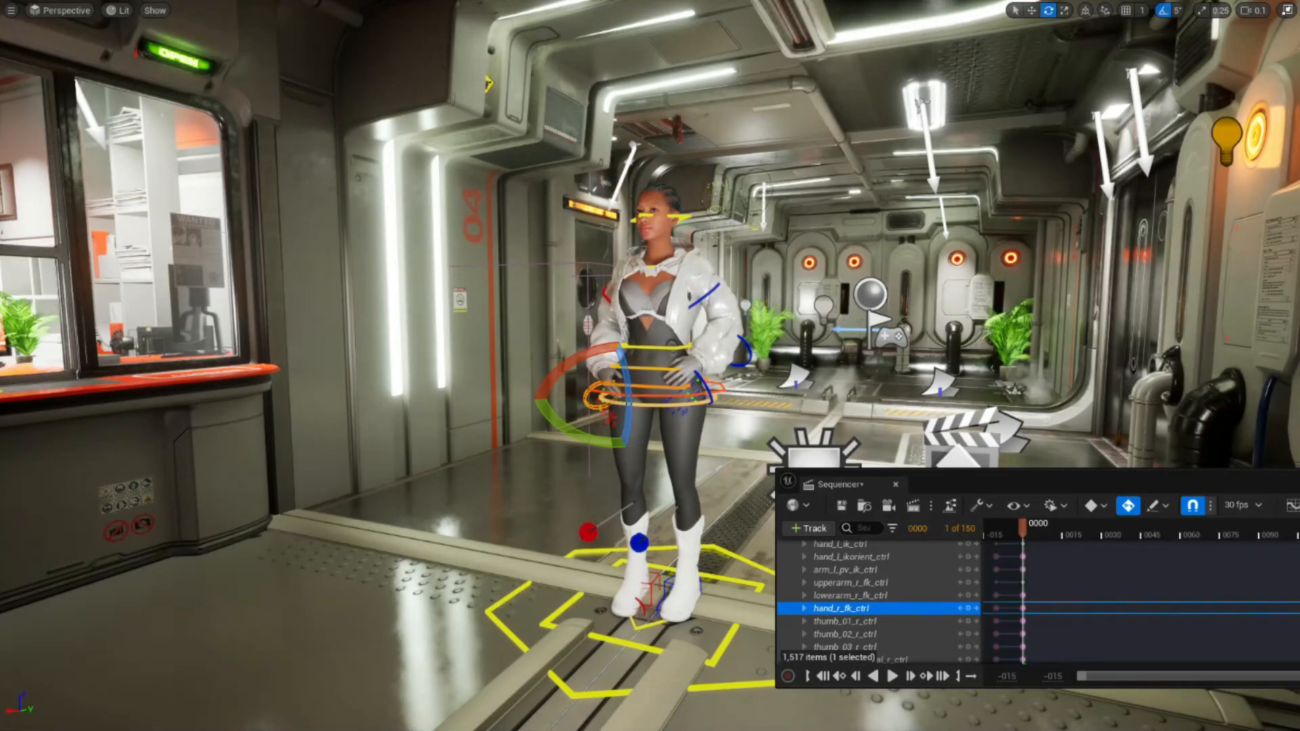
{"action": "right_click_drag", "start_coordinate": [507, 312], "coordinate": [614, 312]}
{"action": "scroll", "coordinate": [615, 312], "scroll_direction": "down", "scroll_amount": 5}
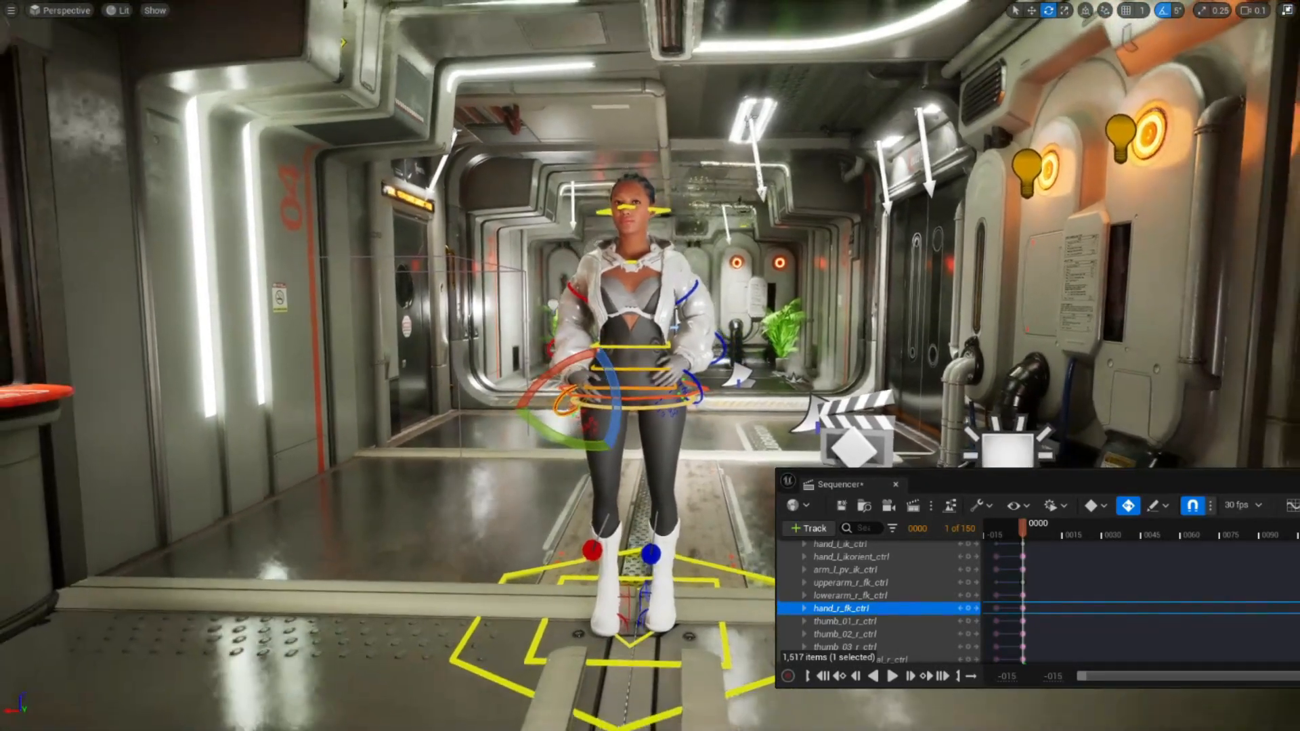
{"action": "left_click_drag", "start_coordinate": [1127, 484], "coordinate": [454, 465]}
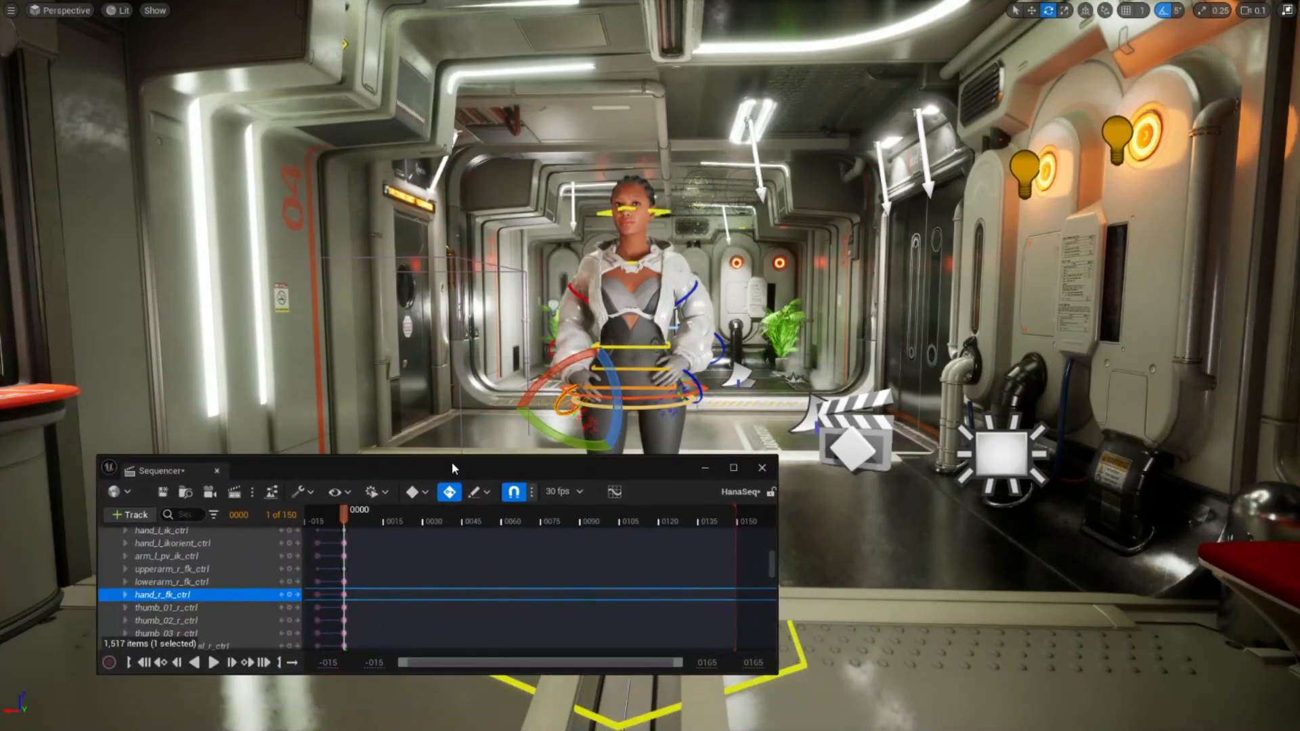
{"action": "key", "text": "F11"}
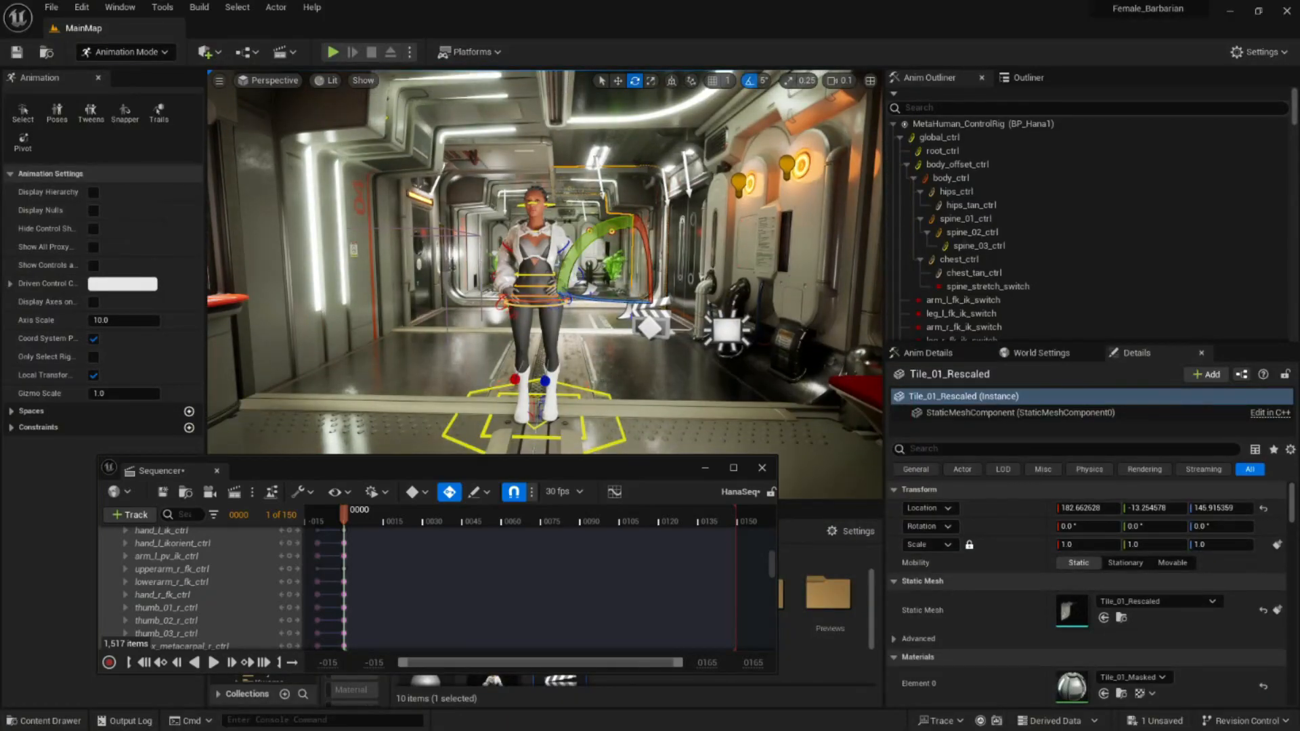
{"action": "key", "text": "ctrl+s"}
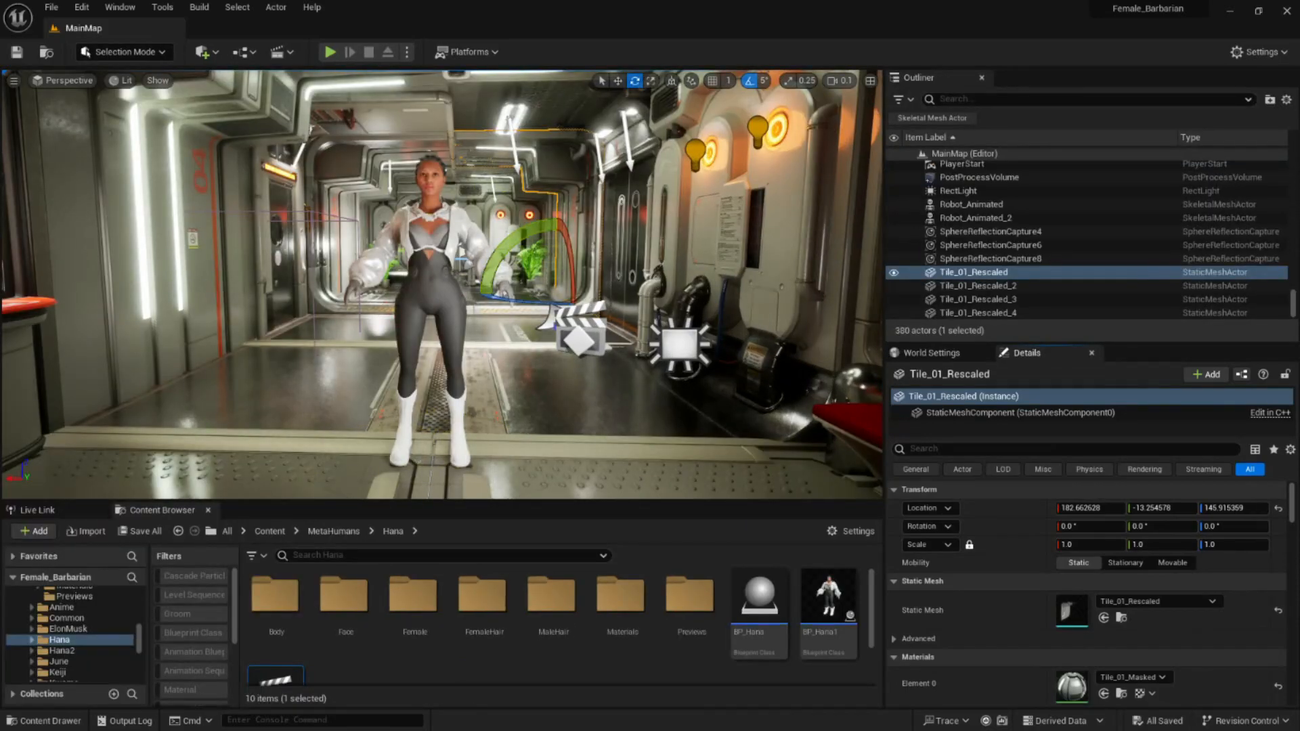
Open the blueprint of the BP_Hana1 actor and select its Torso component in the 3D preview
{"action": "left_click", "coordinate": [433, 273]}
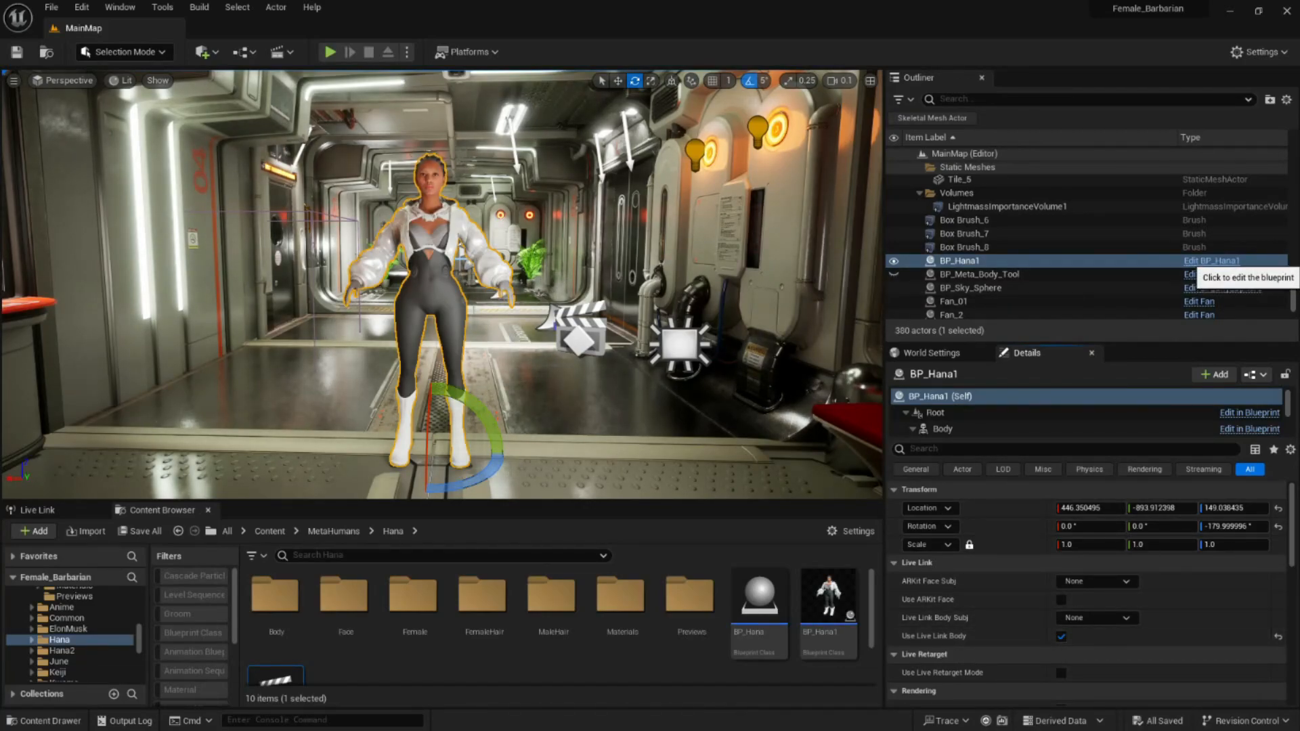
{"action": "left_click", "coordinate": [1195, 261]}
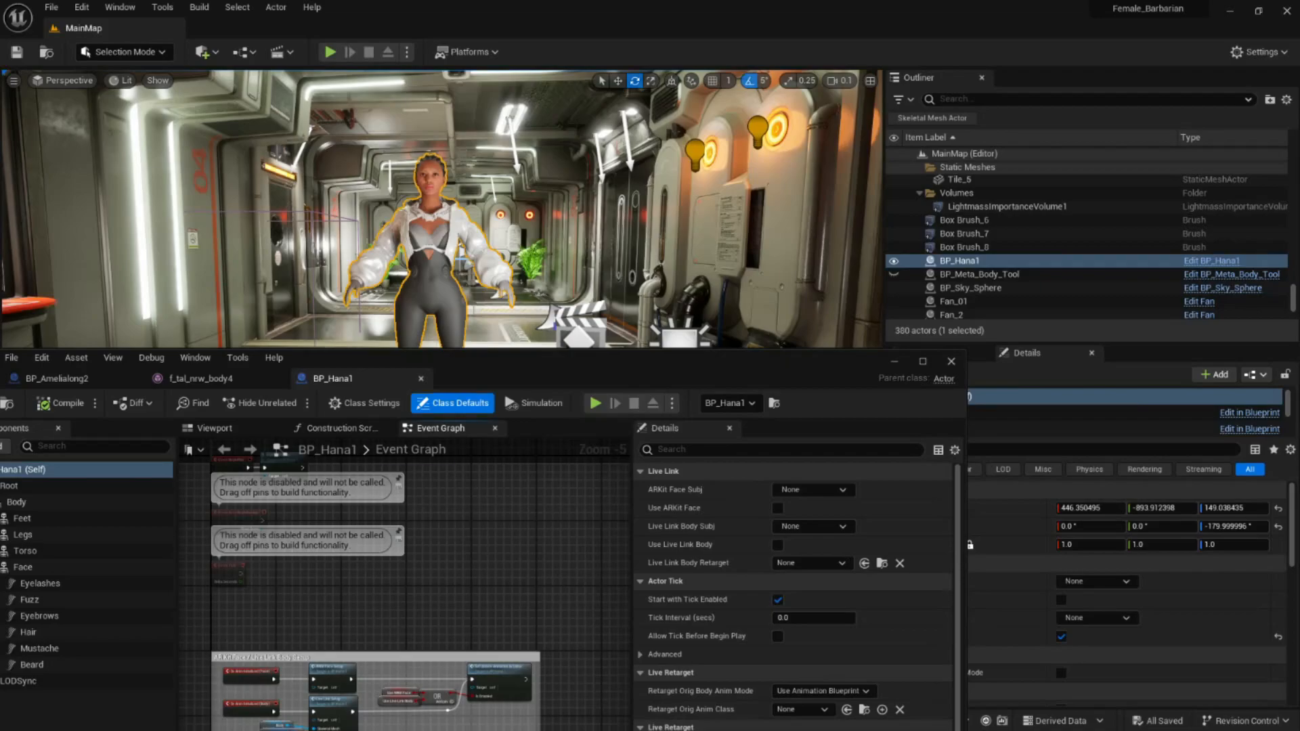
{"action": "left_click", "coordinate": [214, 428]}
{"action": "scroll", "coordinate": [407, 589], "scroll_direction": "up", "scroll_amount": 7}
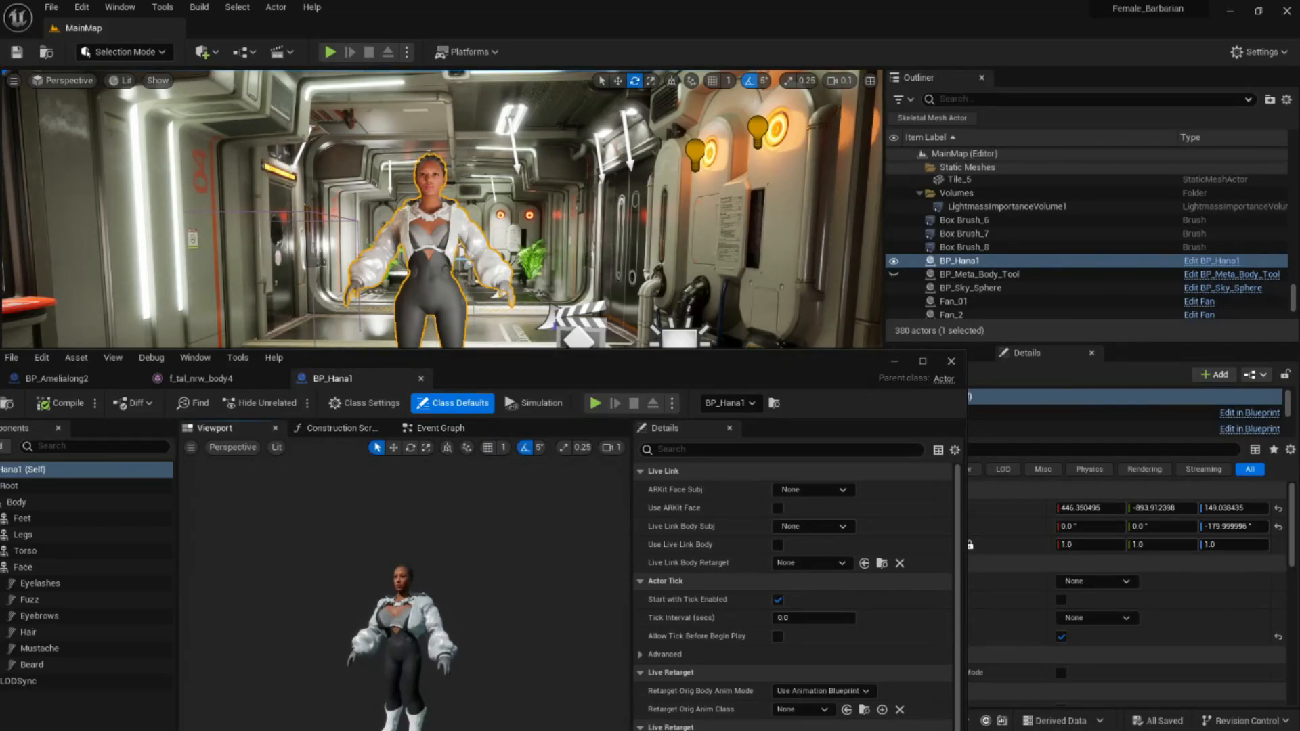
{"action": "left_click", "coordinate": [406, 620]}
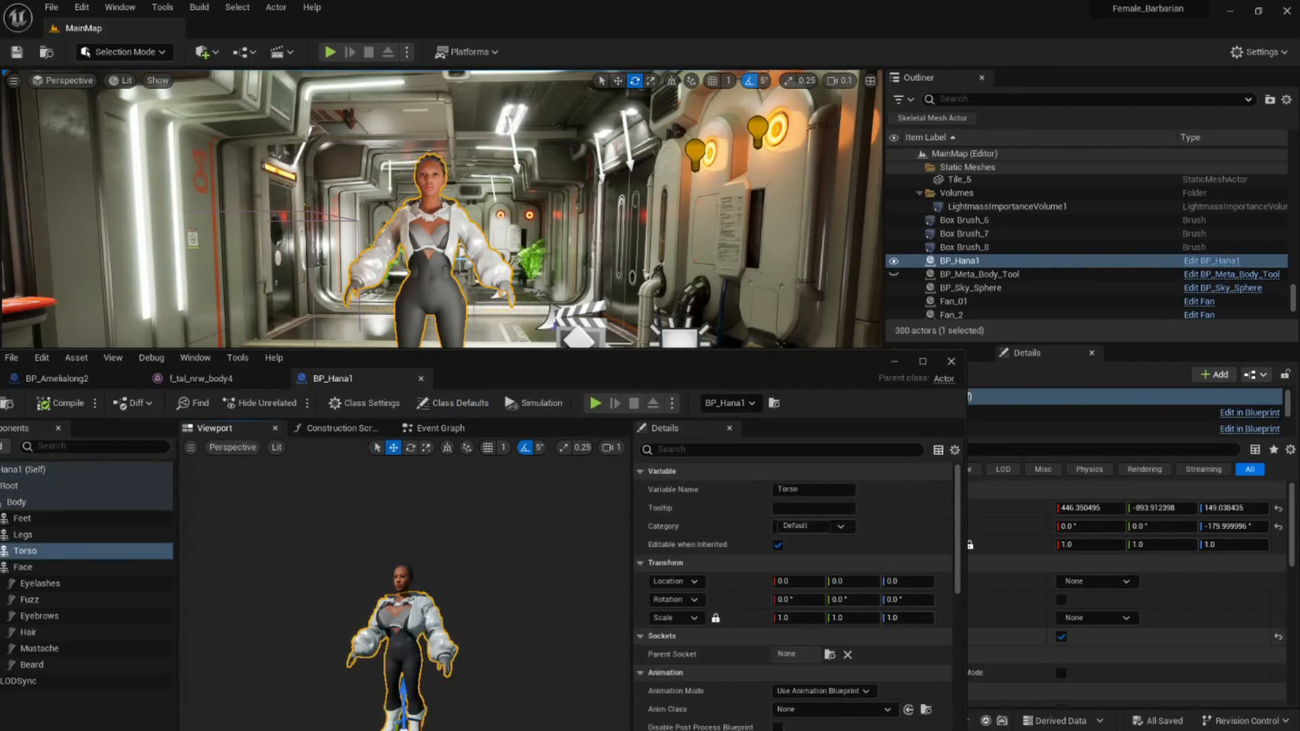
{"action": "left_click_drag", "start_coordinate": [541, 366], "coordinate": [447, 224]}
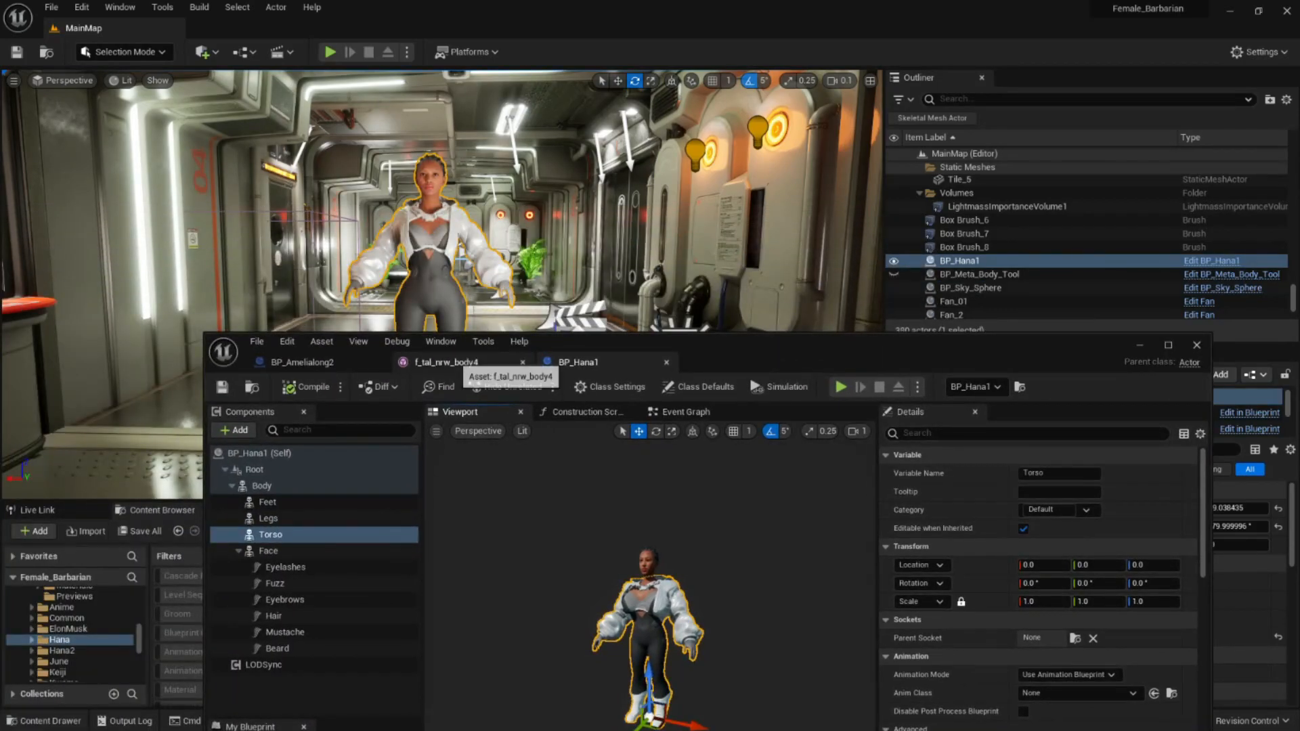
Examine the Post Process Anim Blueprint setting of the f_tal_nrw_body4 skeletal mesh, return to BP_Hana1 and view the posed character in the level
{"action": "left_click", "coordinate": [461, 362]}
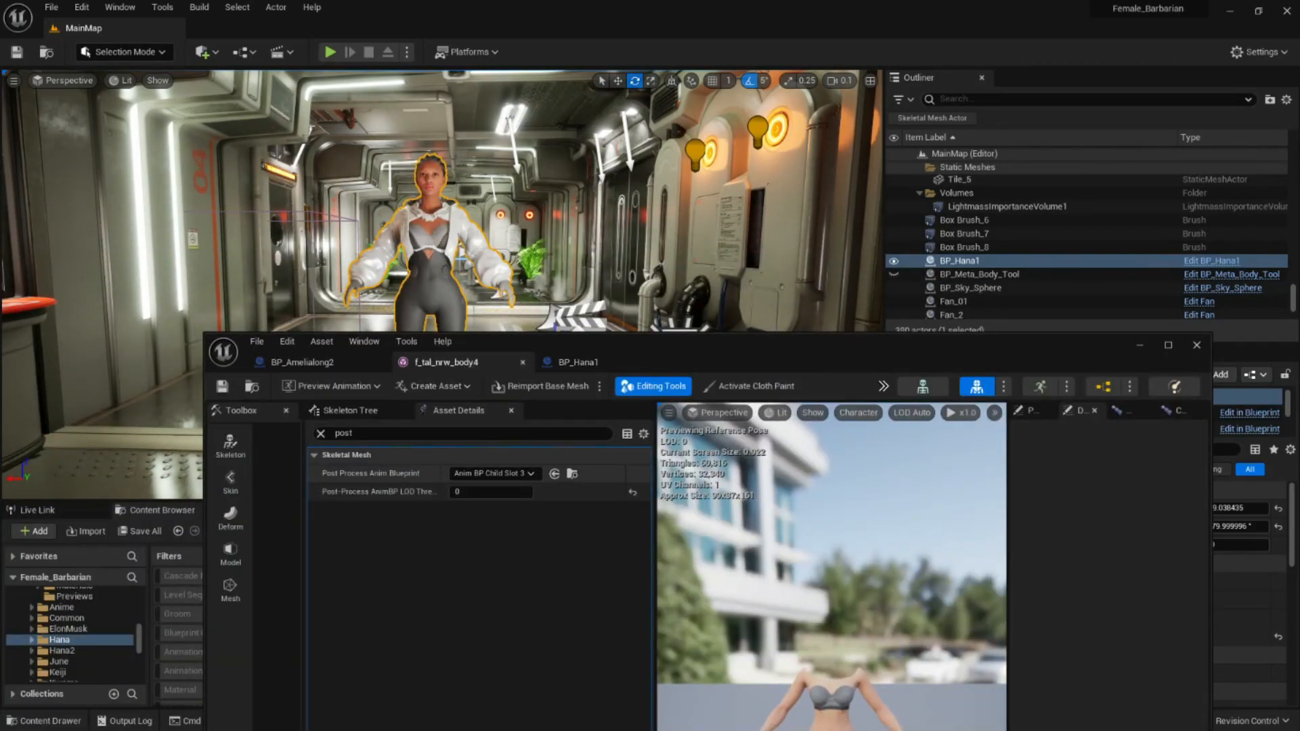
{"action": "left_click", "coordinate": [579, 362]}
{"action": "left_click_drag", "start_coordinate": [1001, 355], "coordinate": [278, 320]}
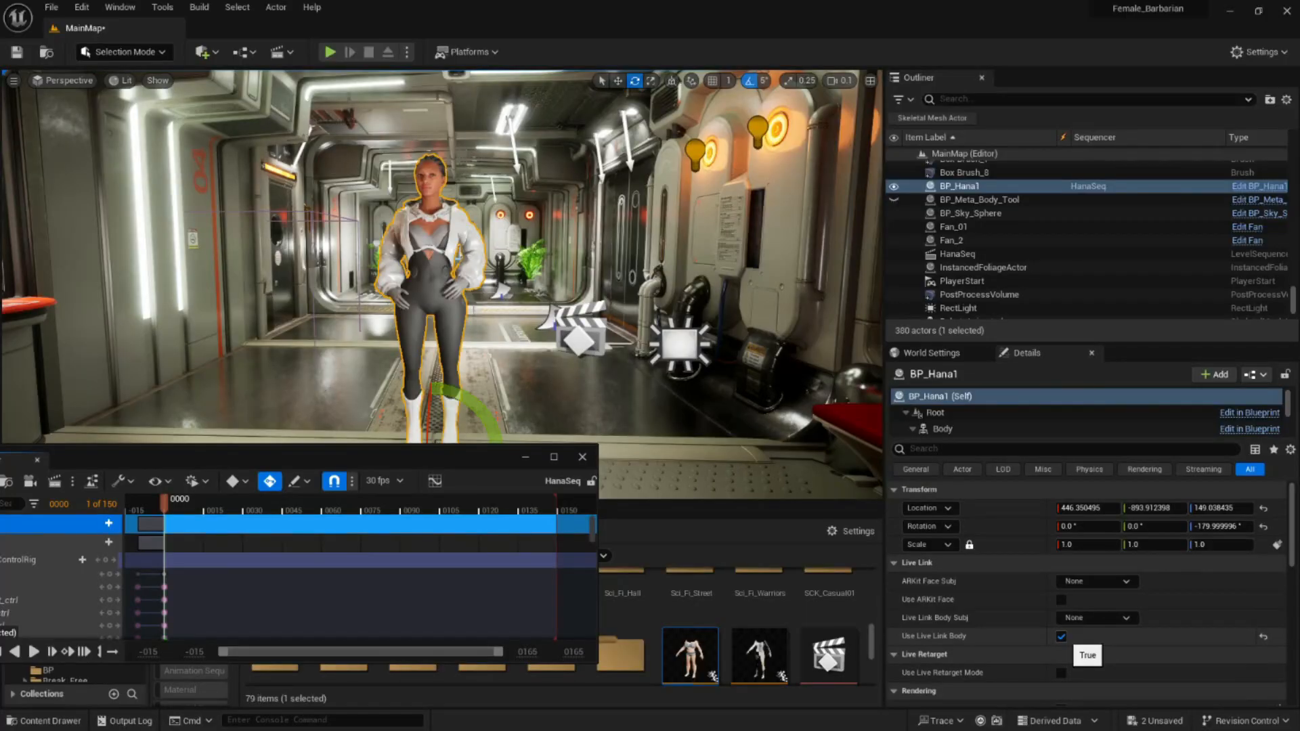
{"action": "left_click_drag", "start_coordinate": [514, 270], "coordinate": [496, 282]}
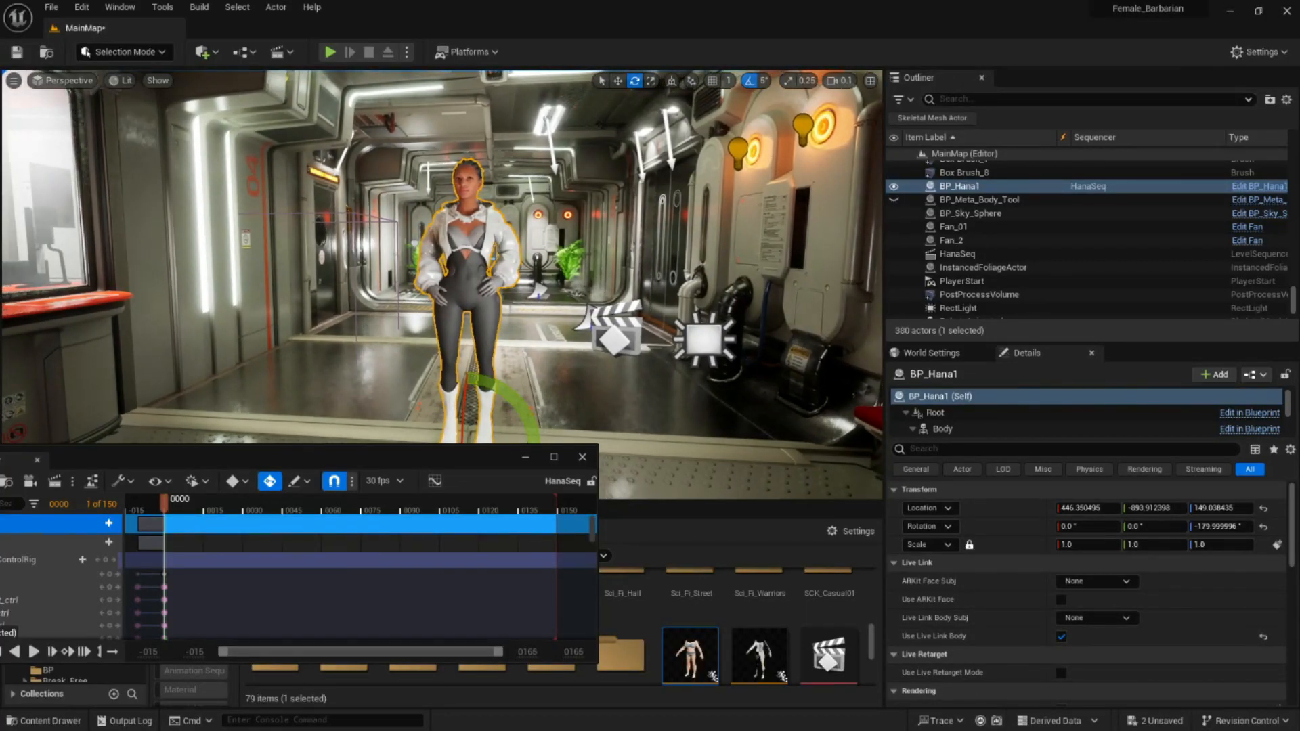